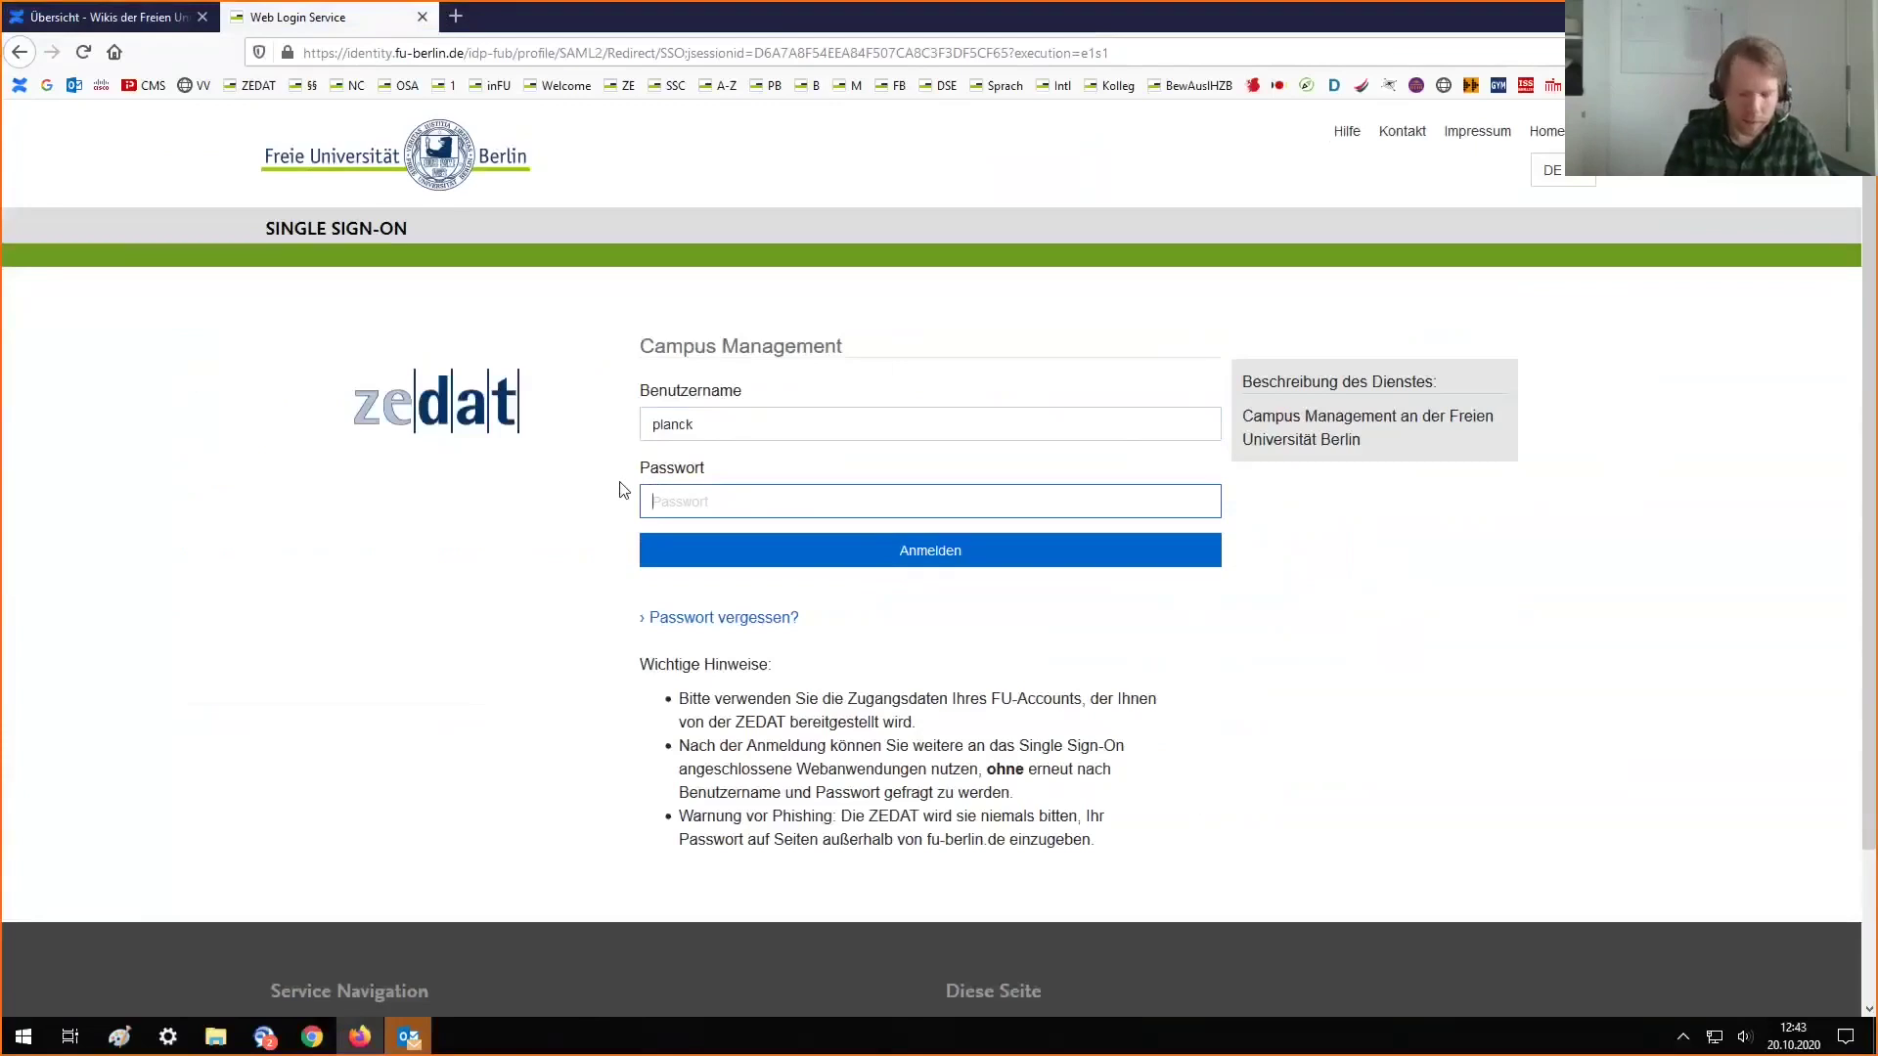
# Log in to Campus Management with the account password and read through the notices and links on the welcome page
pyautogui.write('••••••••')
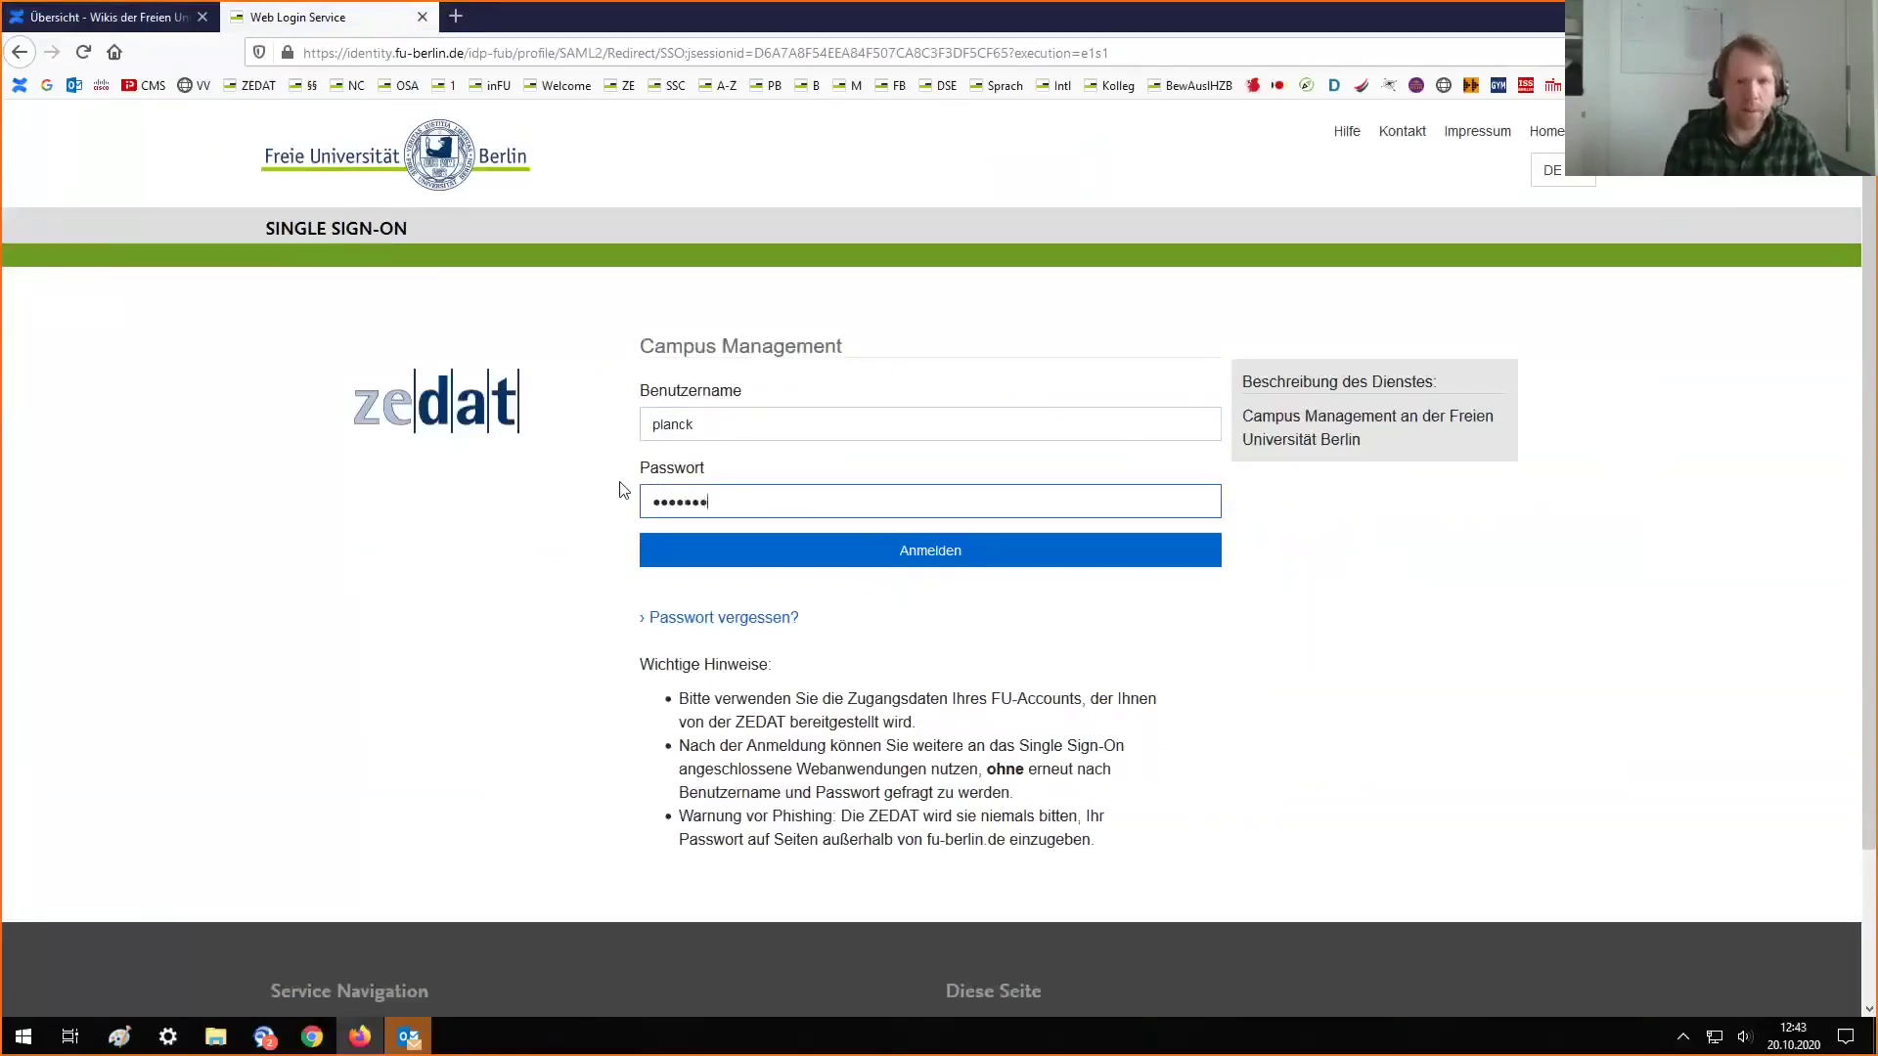
pyautogui.click(656, 570)
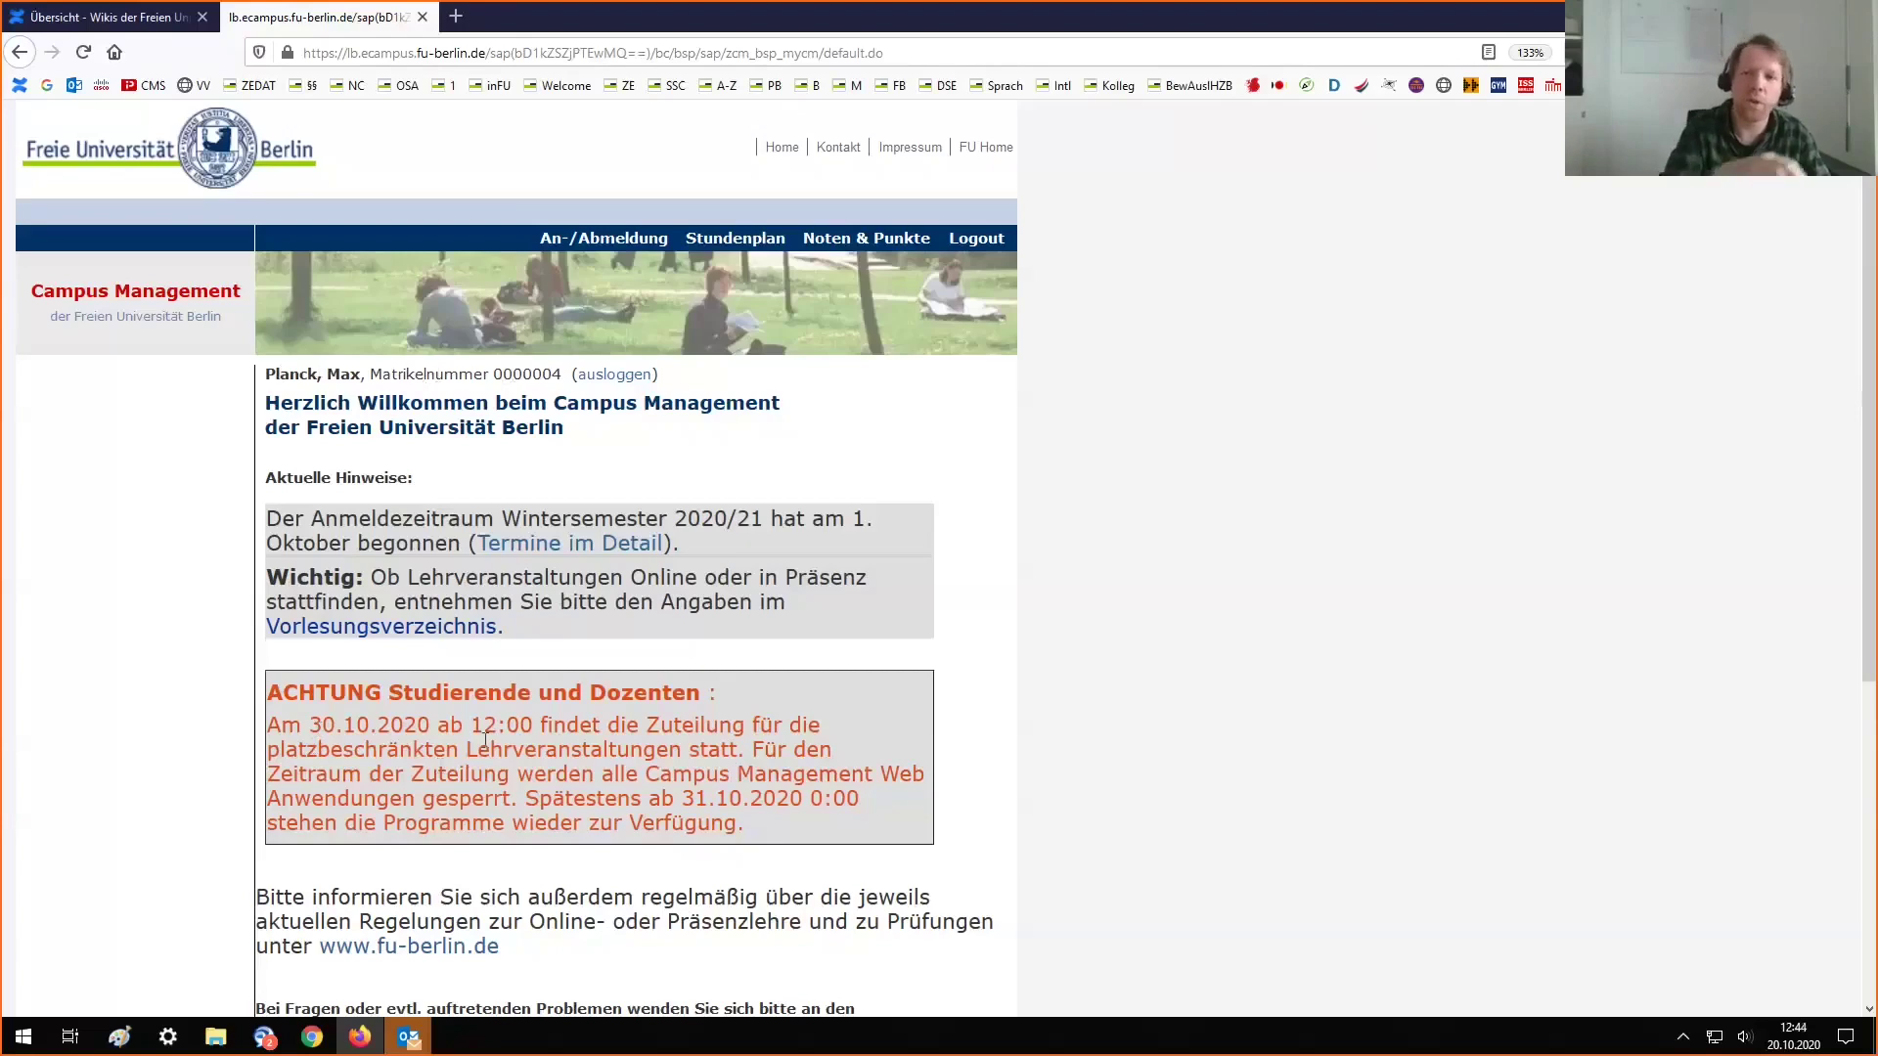
pyautogui.scroll(-5, 469, 866)
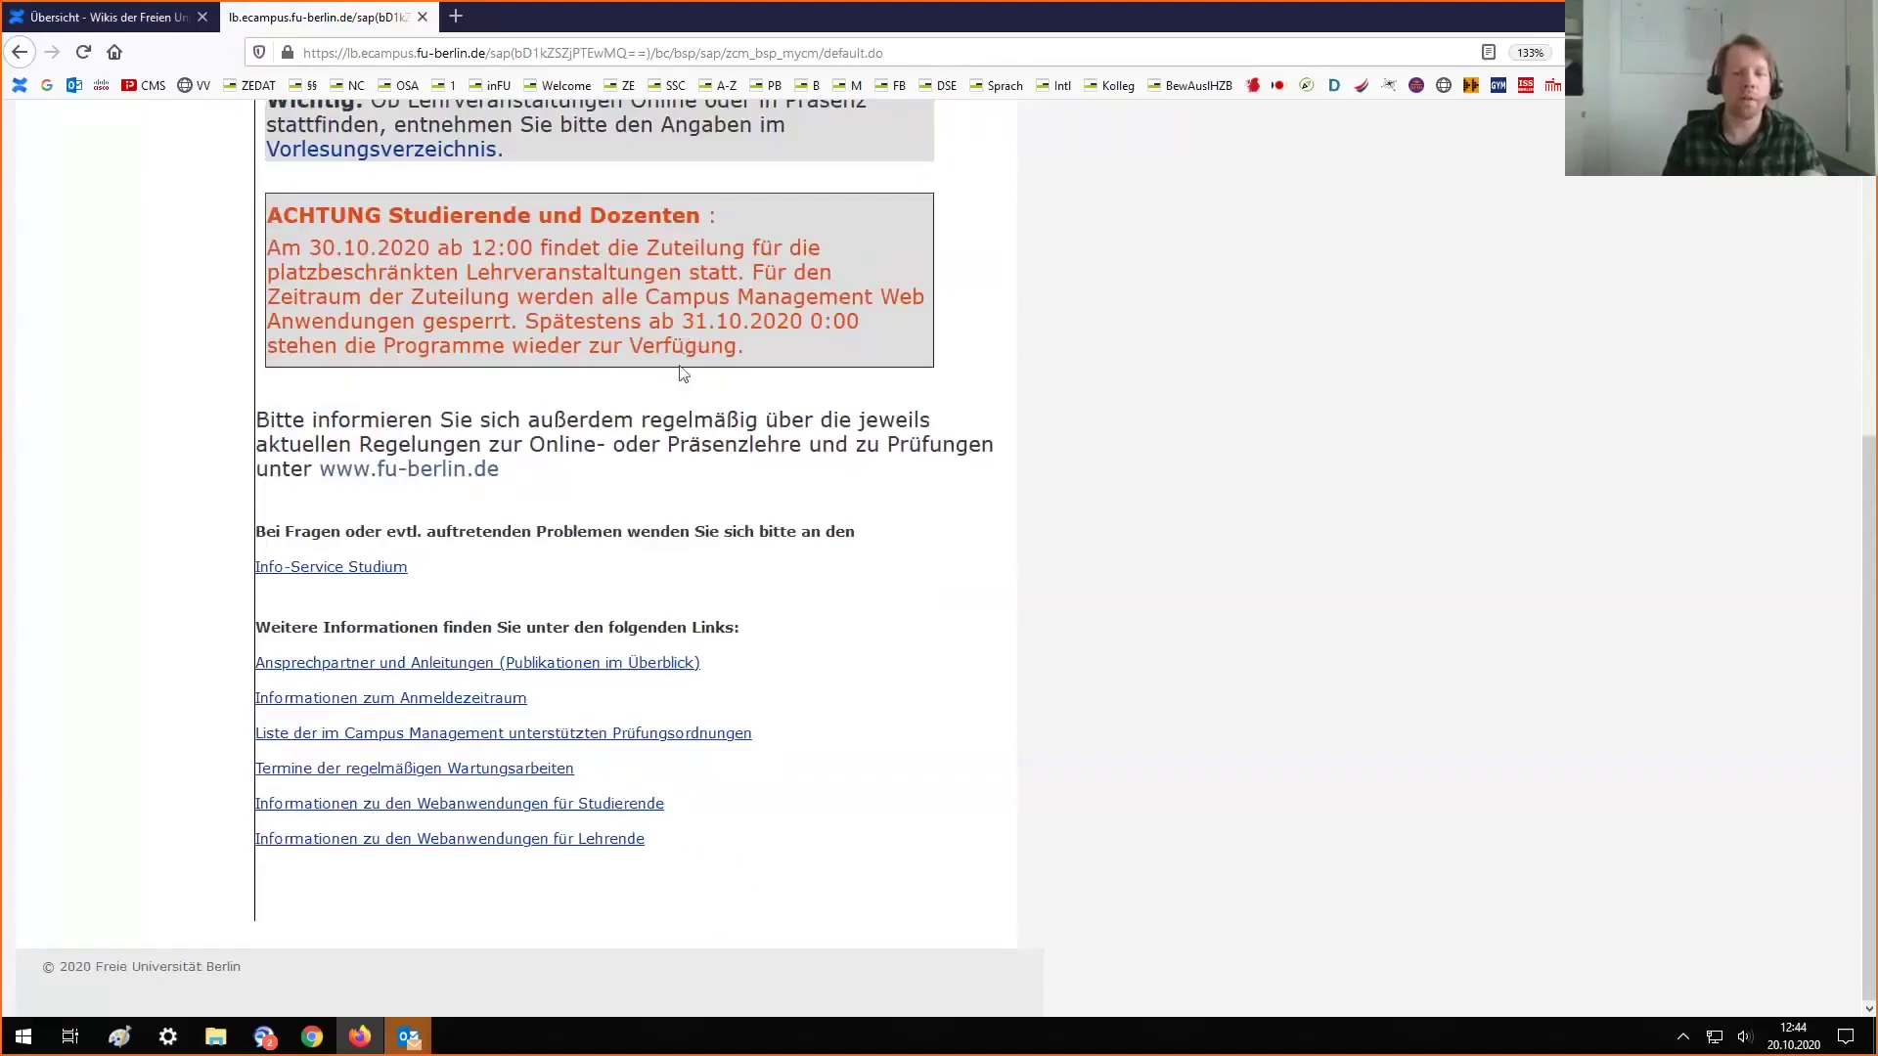
pyautogui.scroll(5, 679, 376)
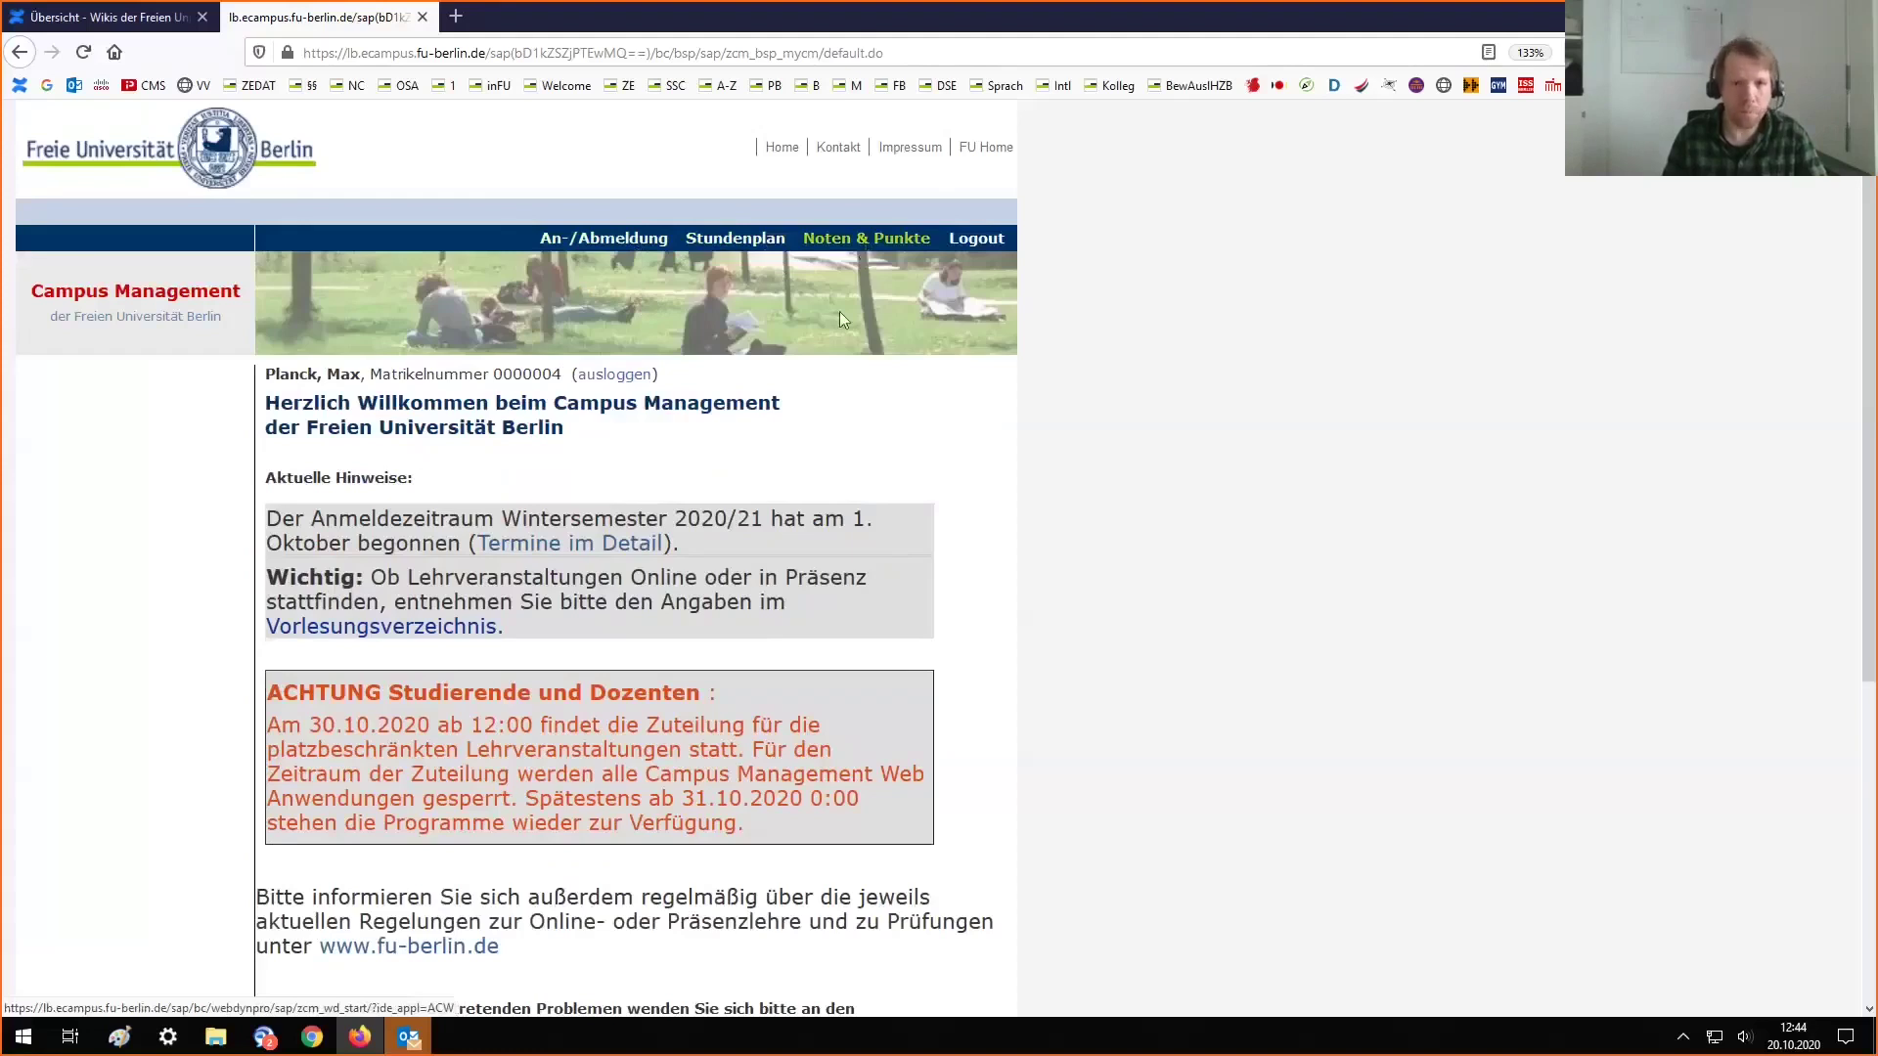
# Open the course registration area, select BA Publizistik as the degree programme, and start choosing a new module
pyautogui.click(617, 245)
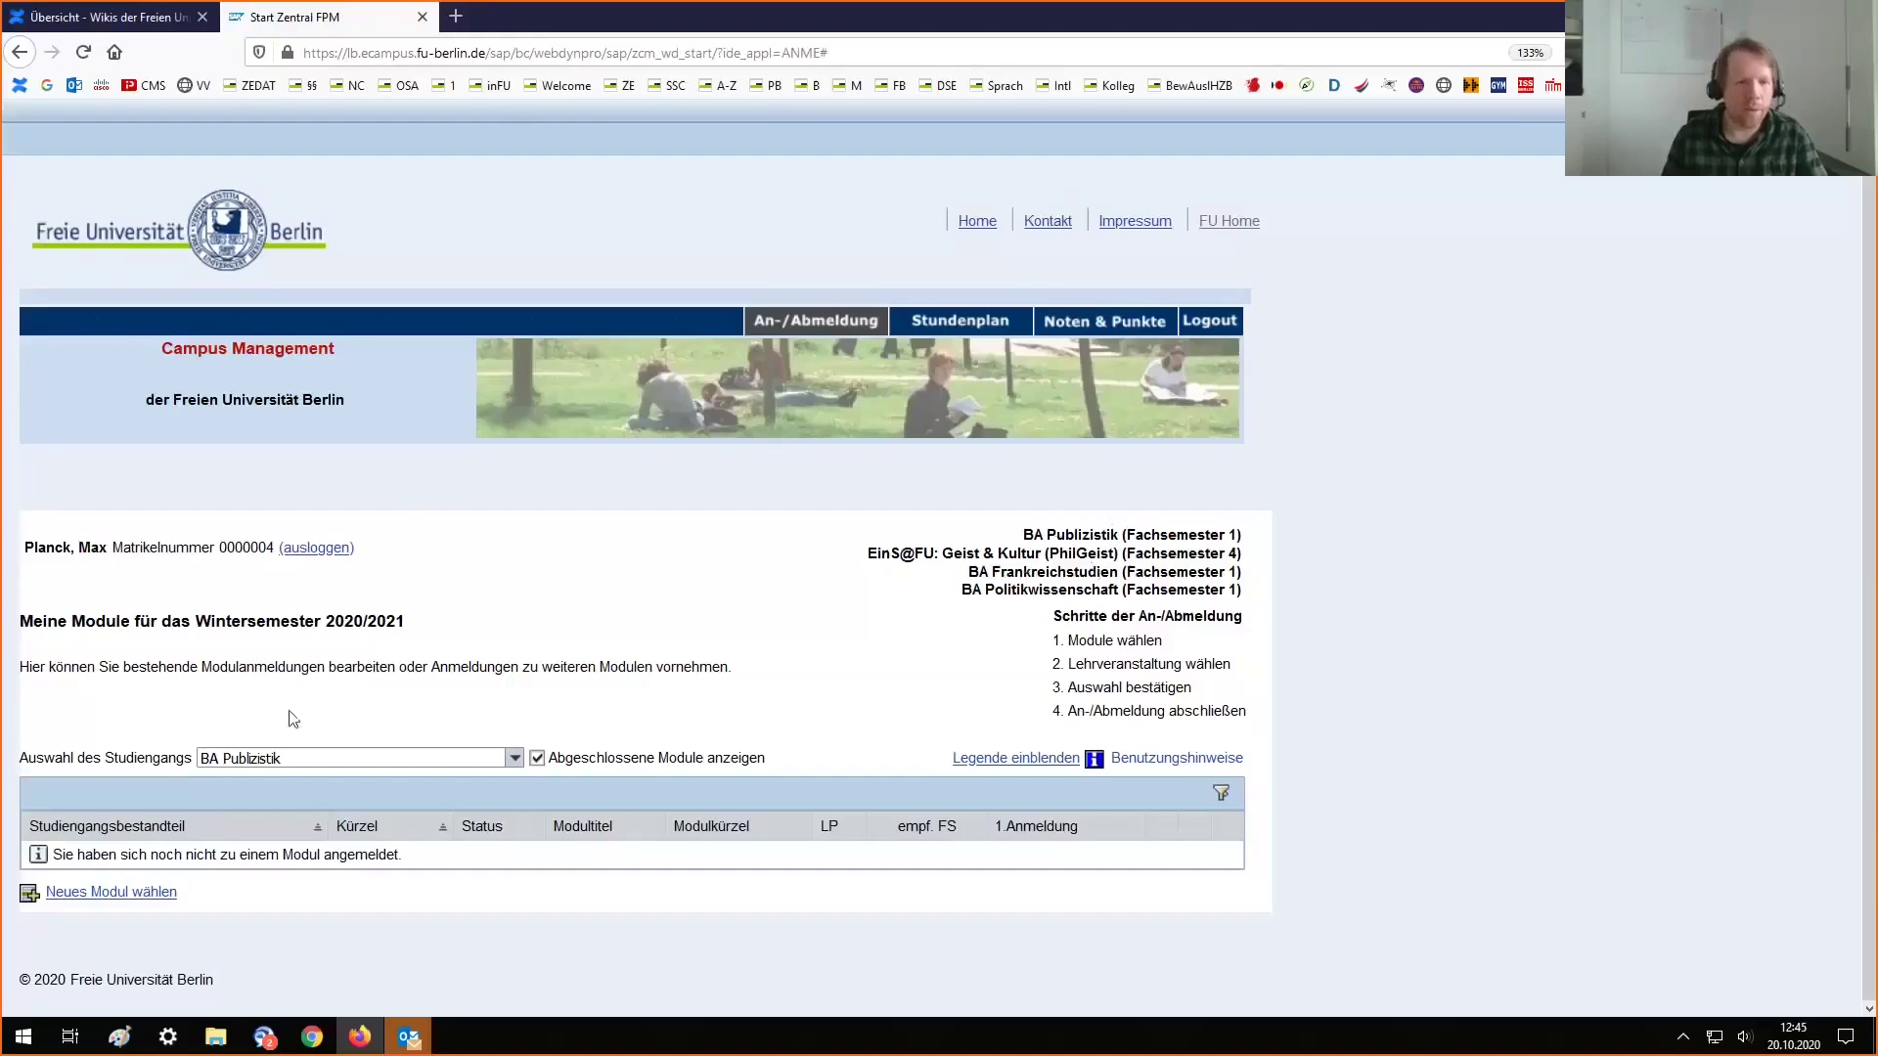
pyautogui.click(514, 762)
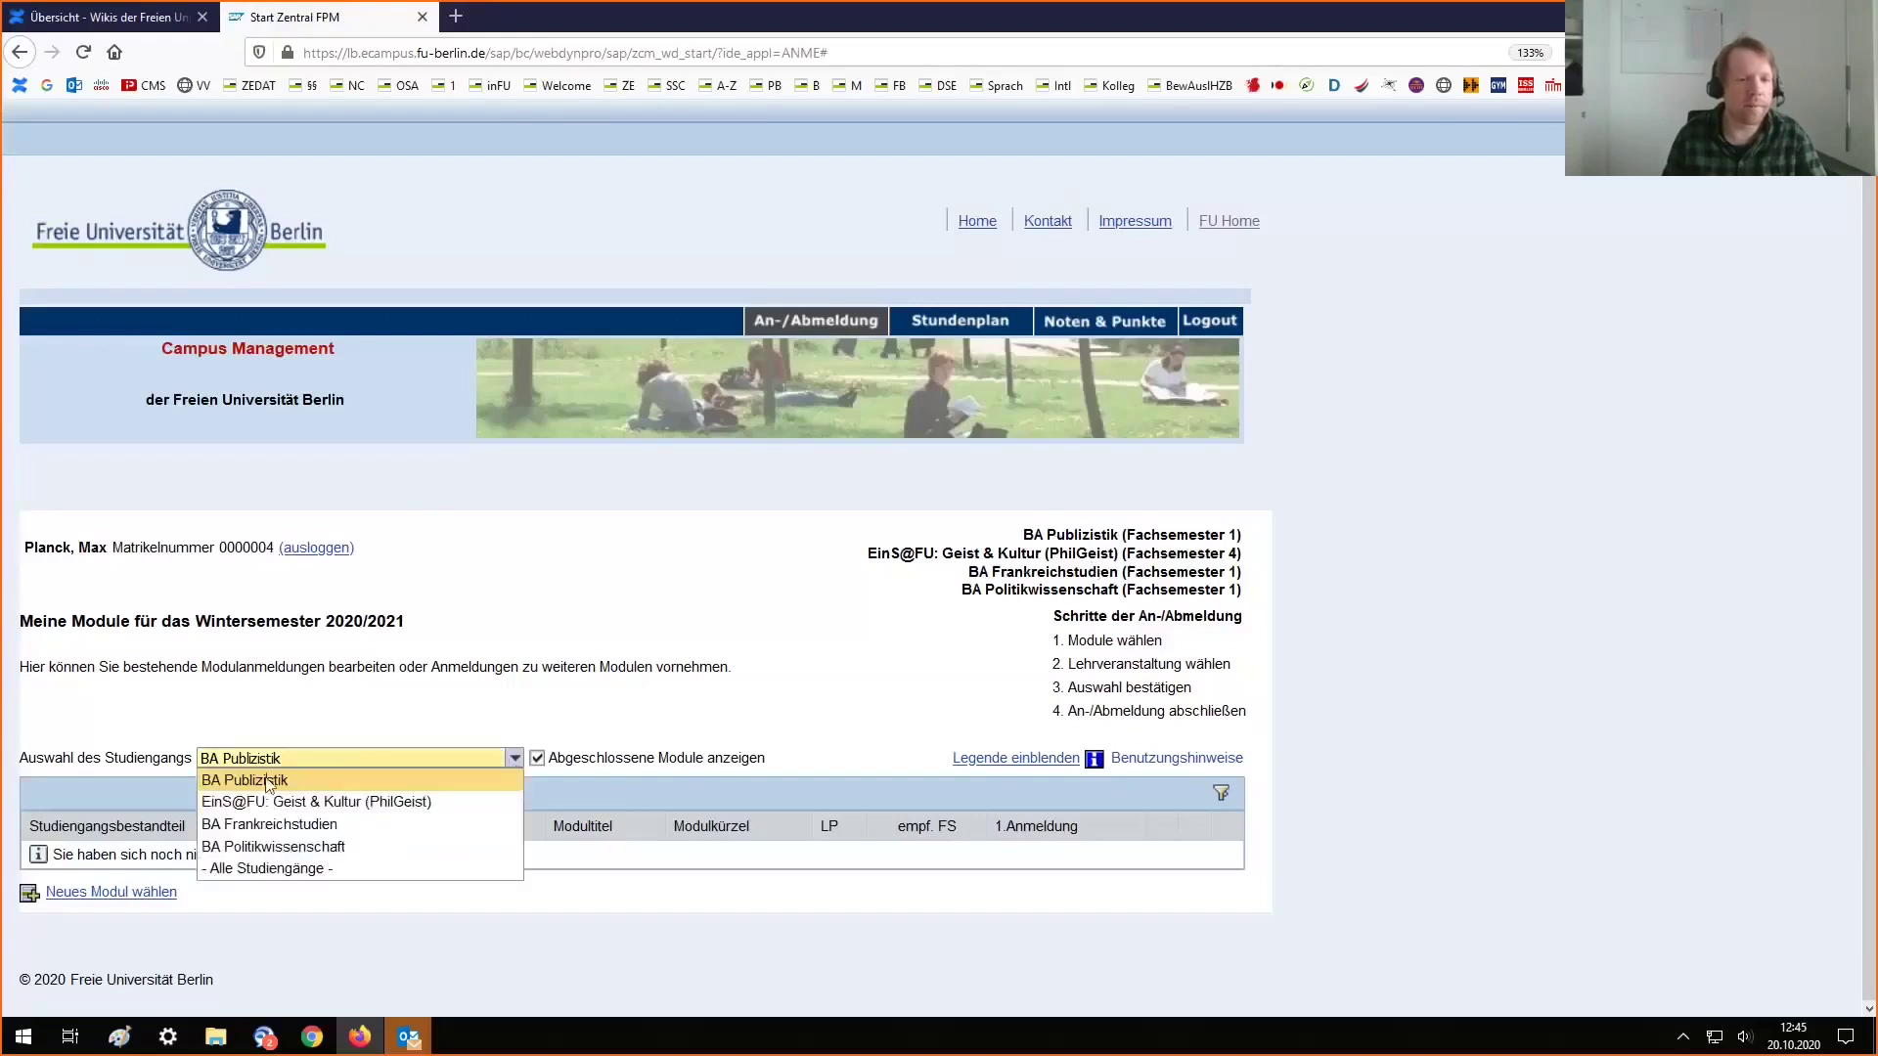
pyautogui.click(259, 783)
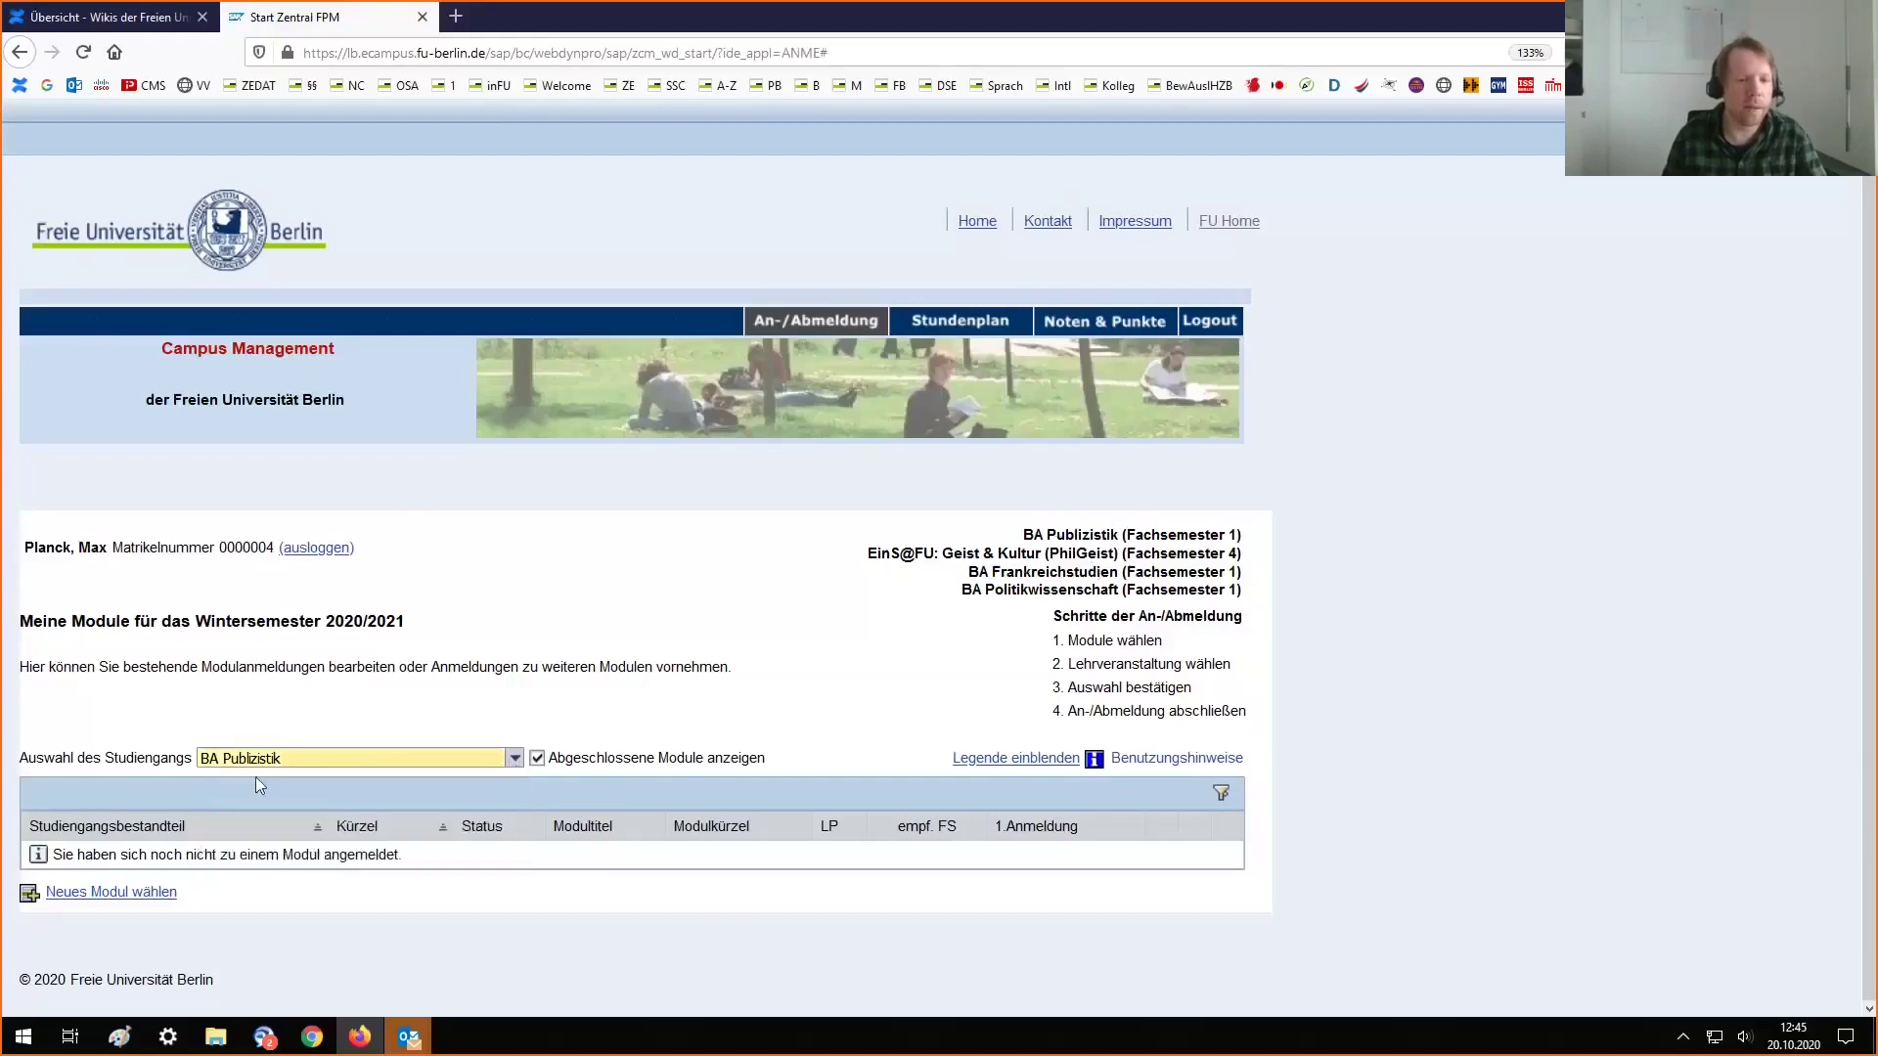
pyautogui.click(136, 895)
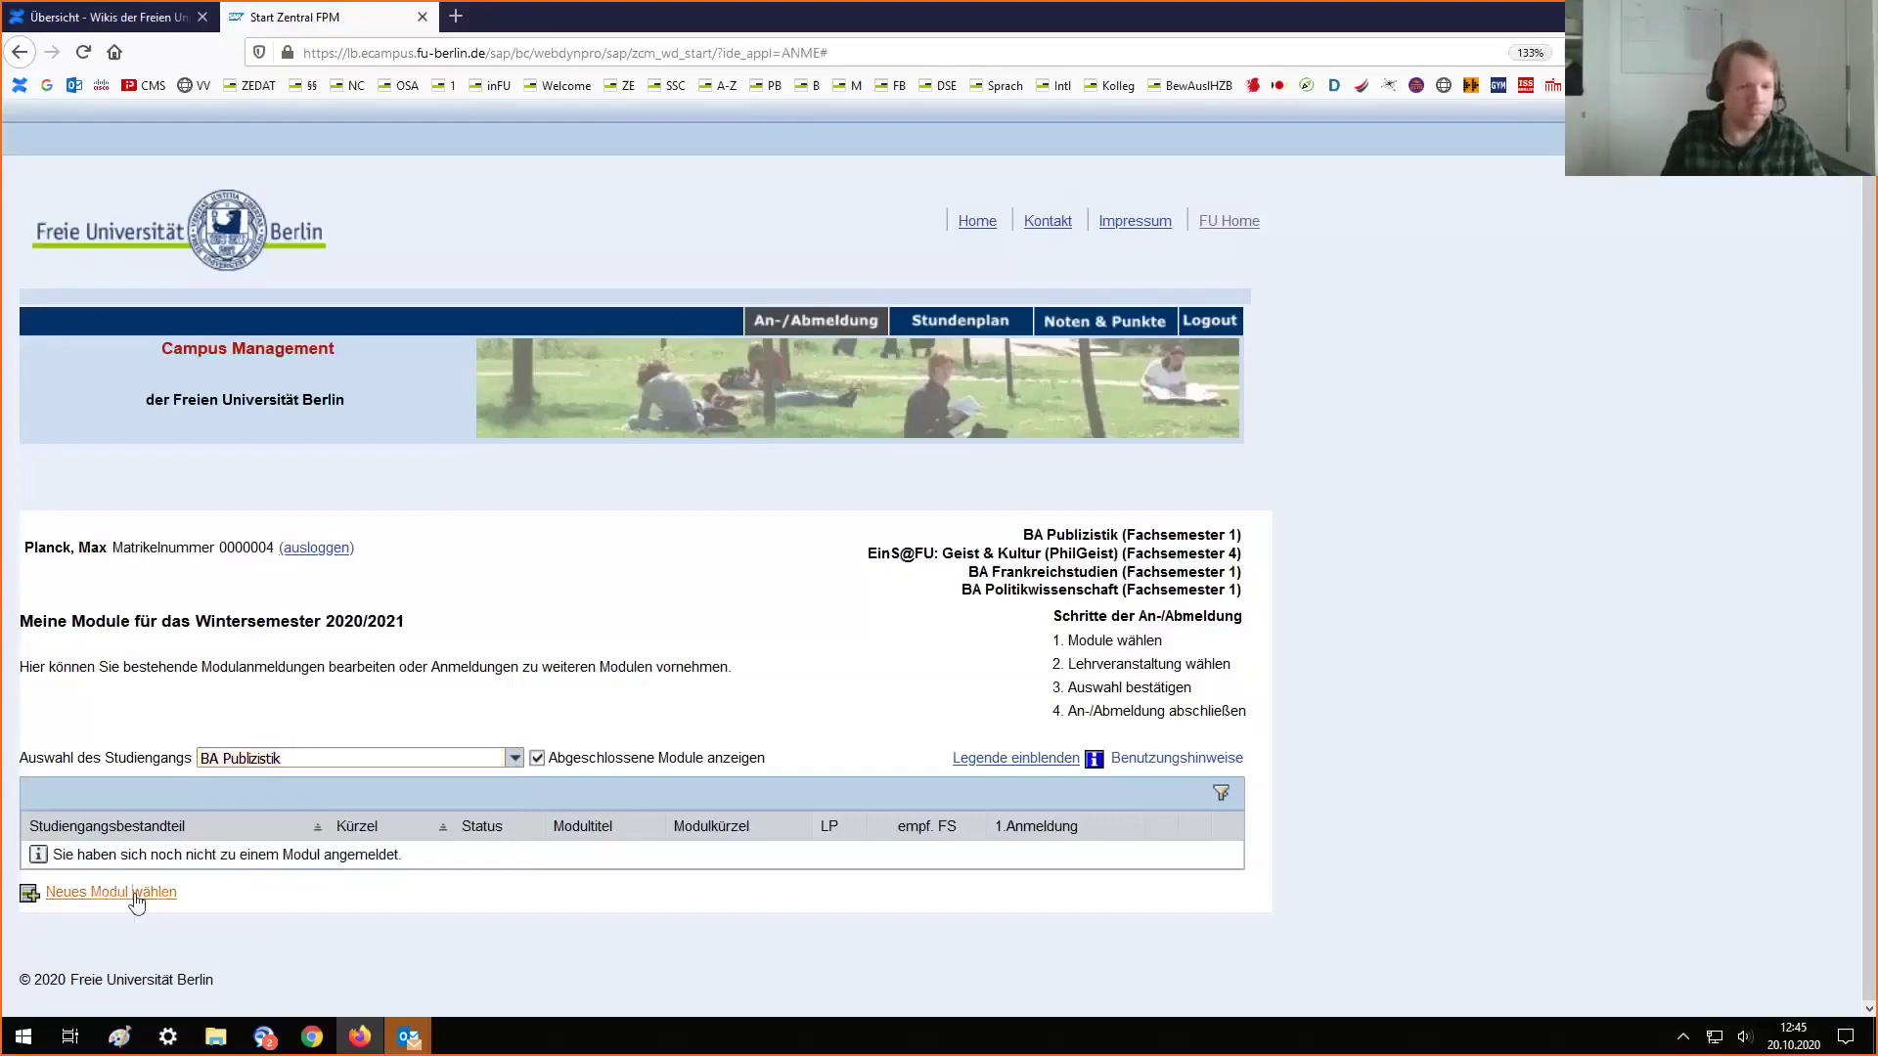
pyautogui.scroll(-2, 645, 743)
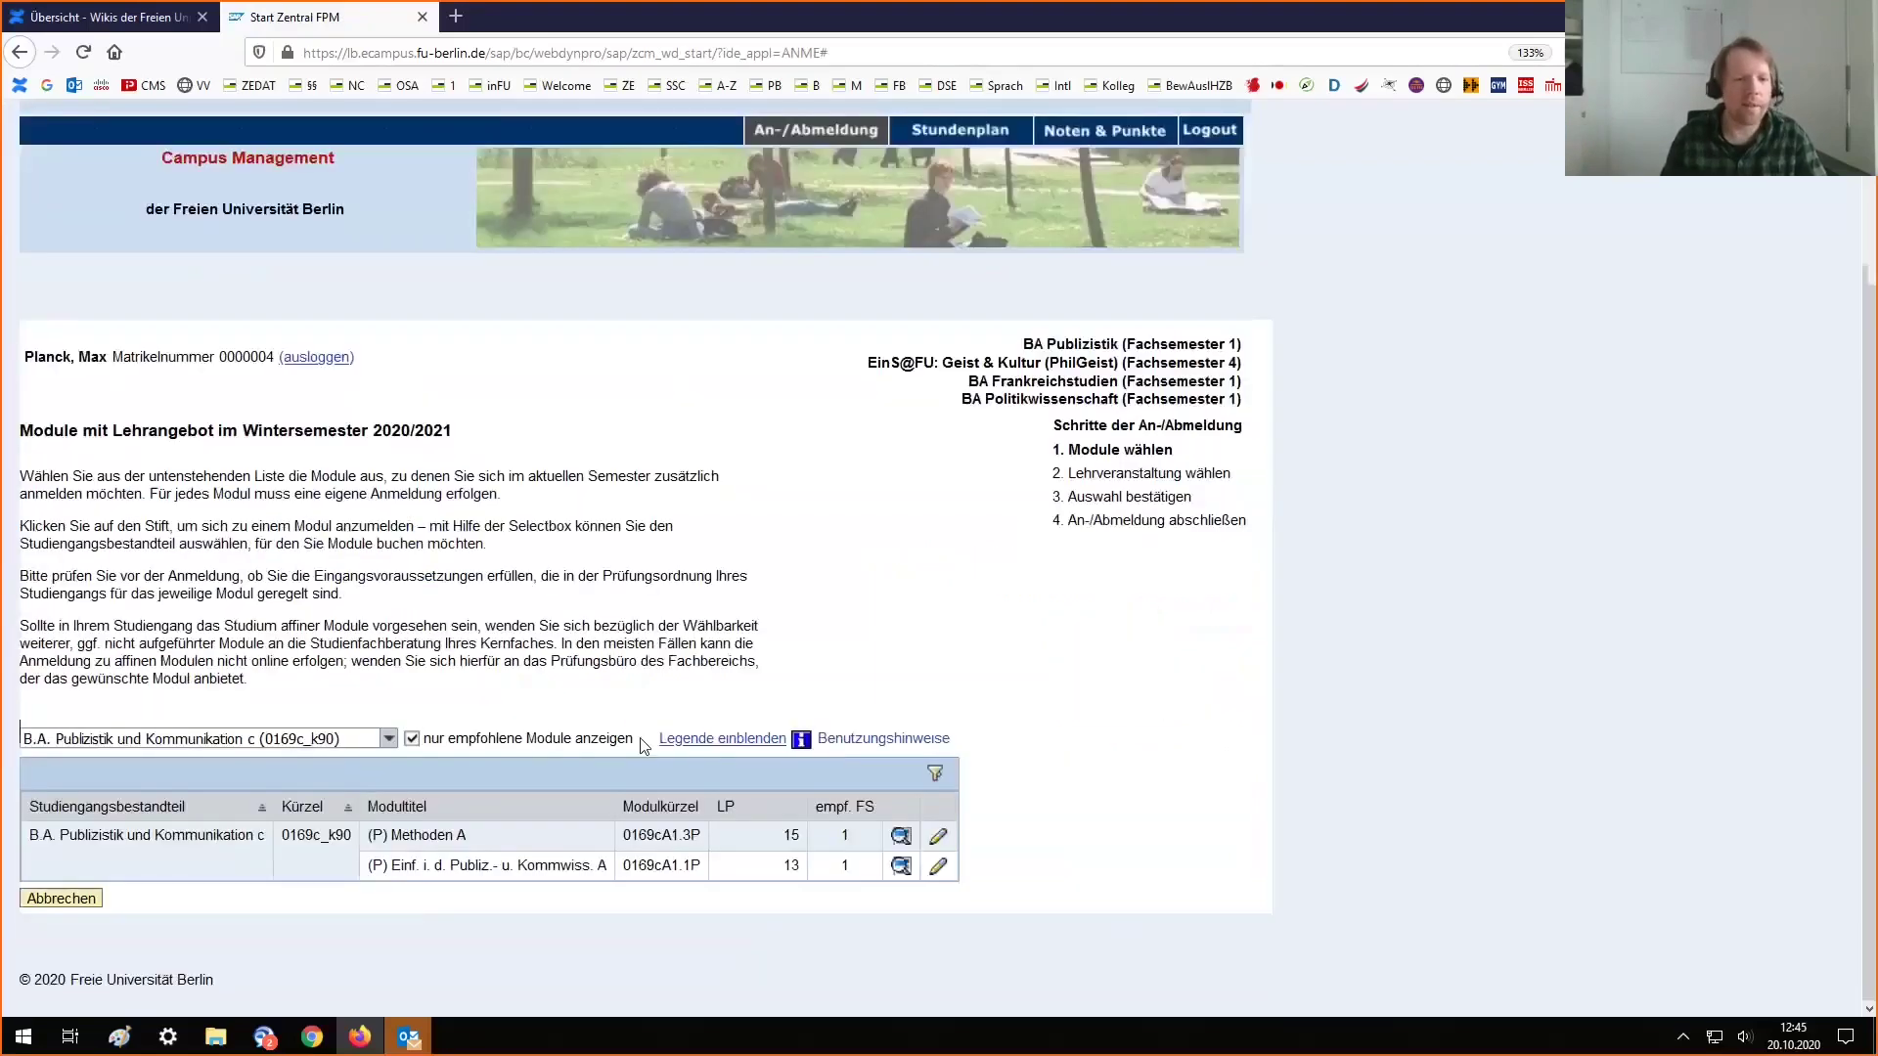
# Turn off the recommended-only filter and examine all modules offered for B.A. Publizistik und Kommunikation c
pyautogui.click(389, 738)
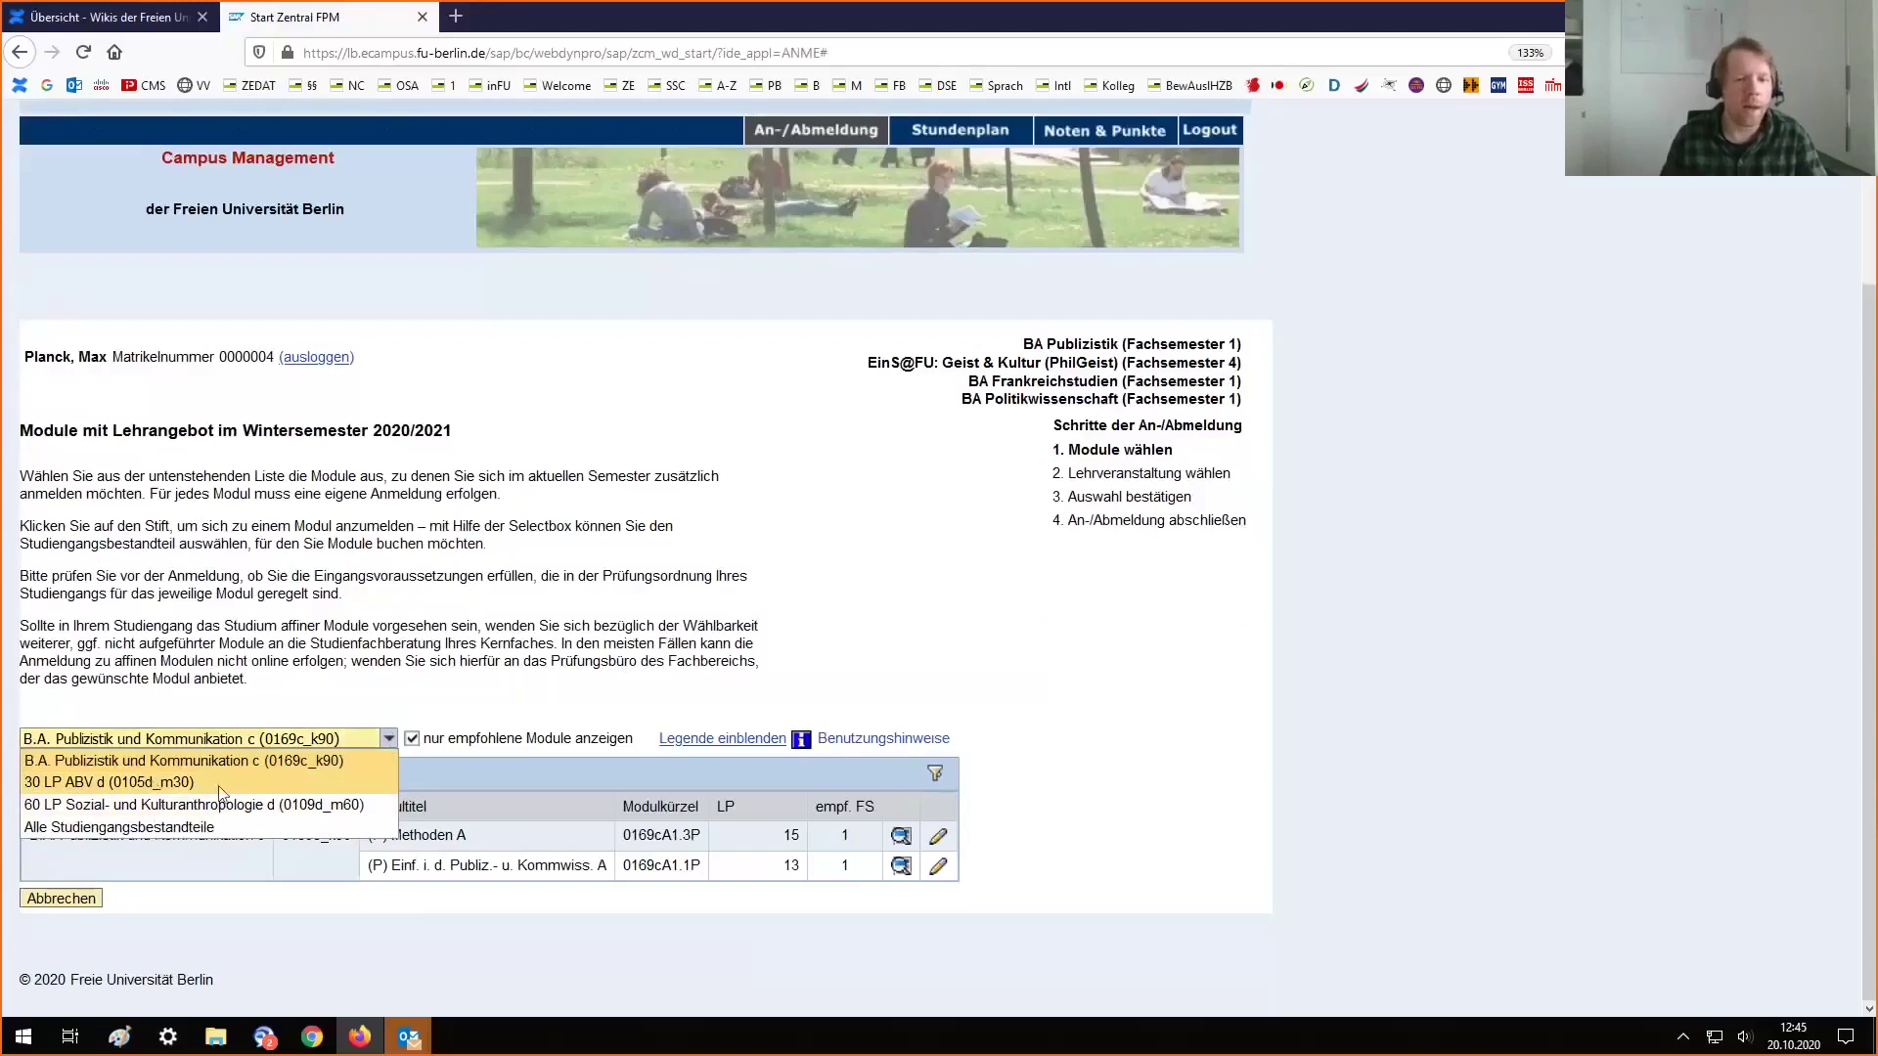
pyautogui.click(552, 695)
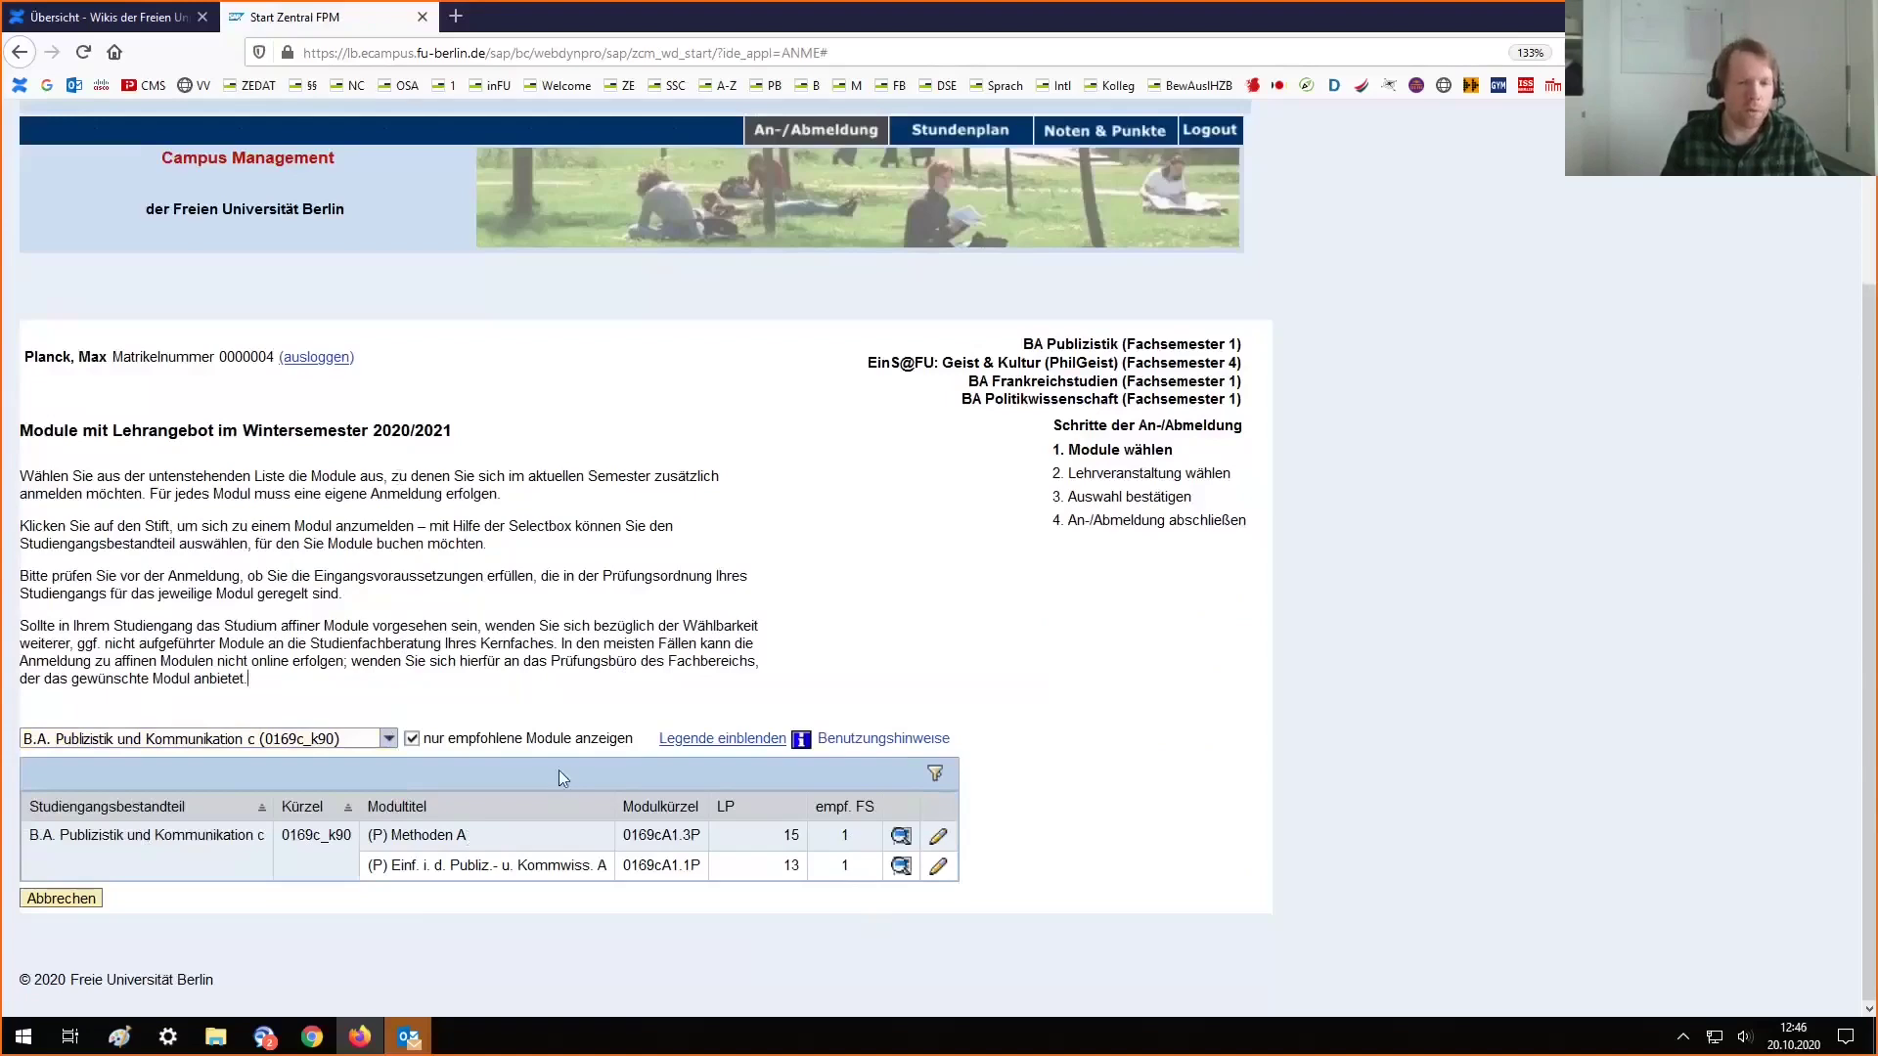
pyautogui.click(412, 739)
pyautogui.scroll(-3, 589, 693)
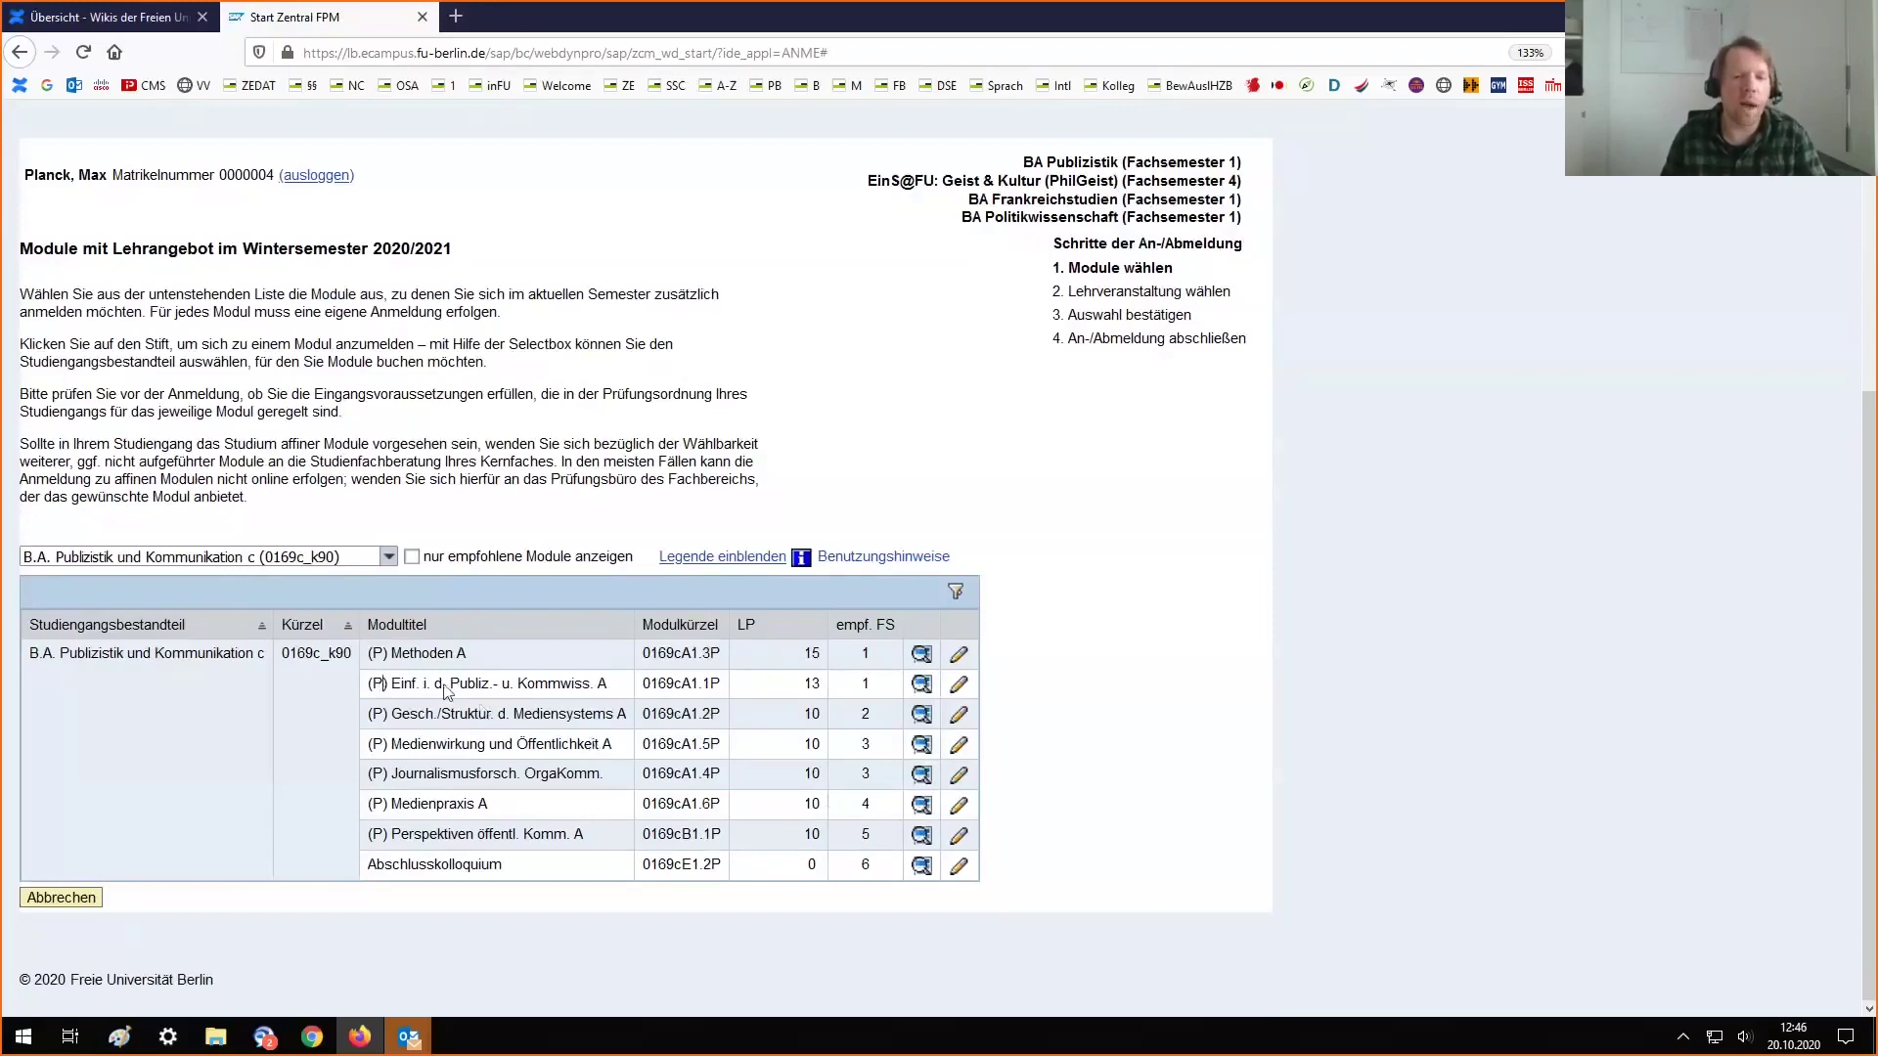
pyautogui.moveTo(447, 692); pyautogui.dragTo(863, 697)
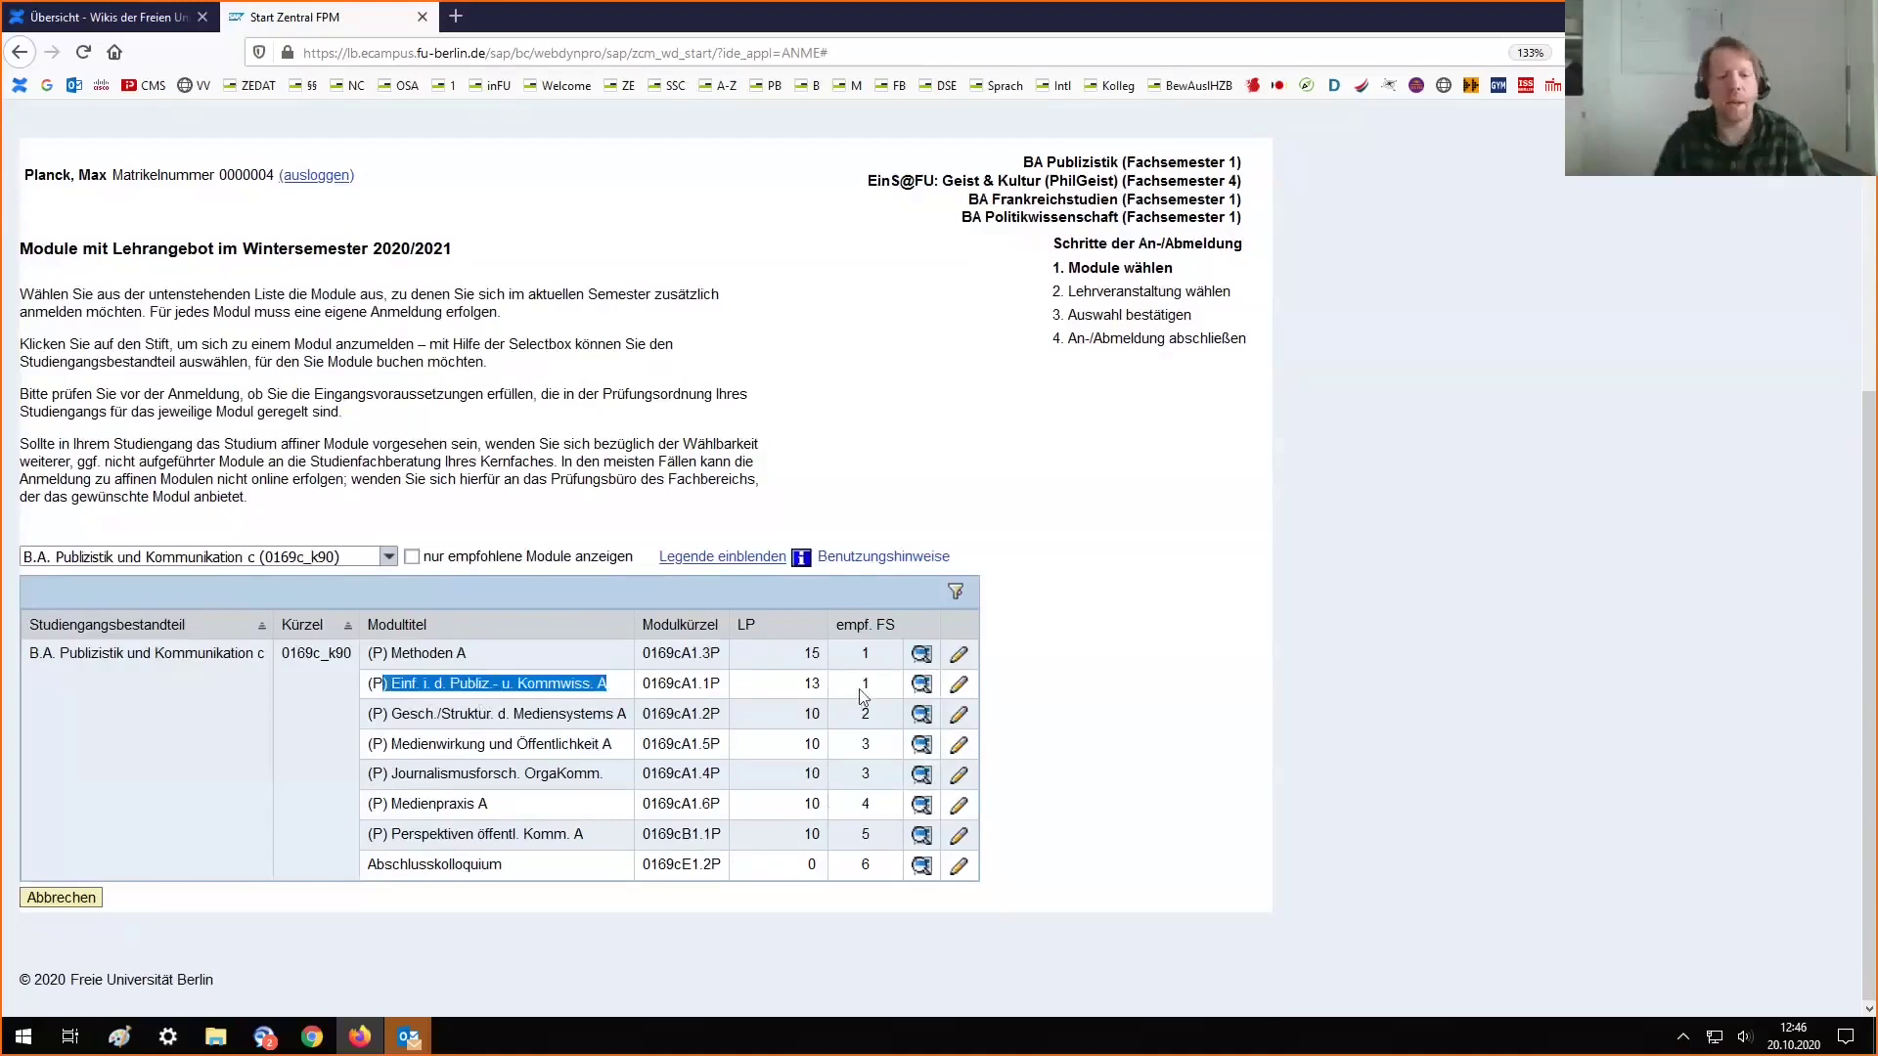
pyautogui.moveTo(600, 774); pyautogui.dragTo(409, 775)
pyautogui.click(396, 770)
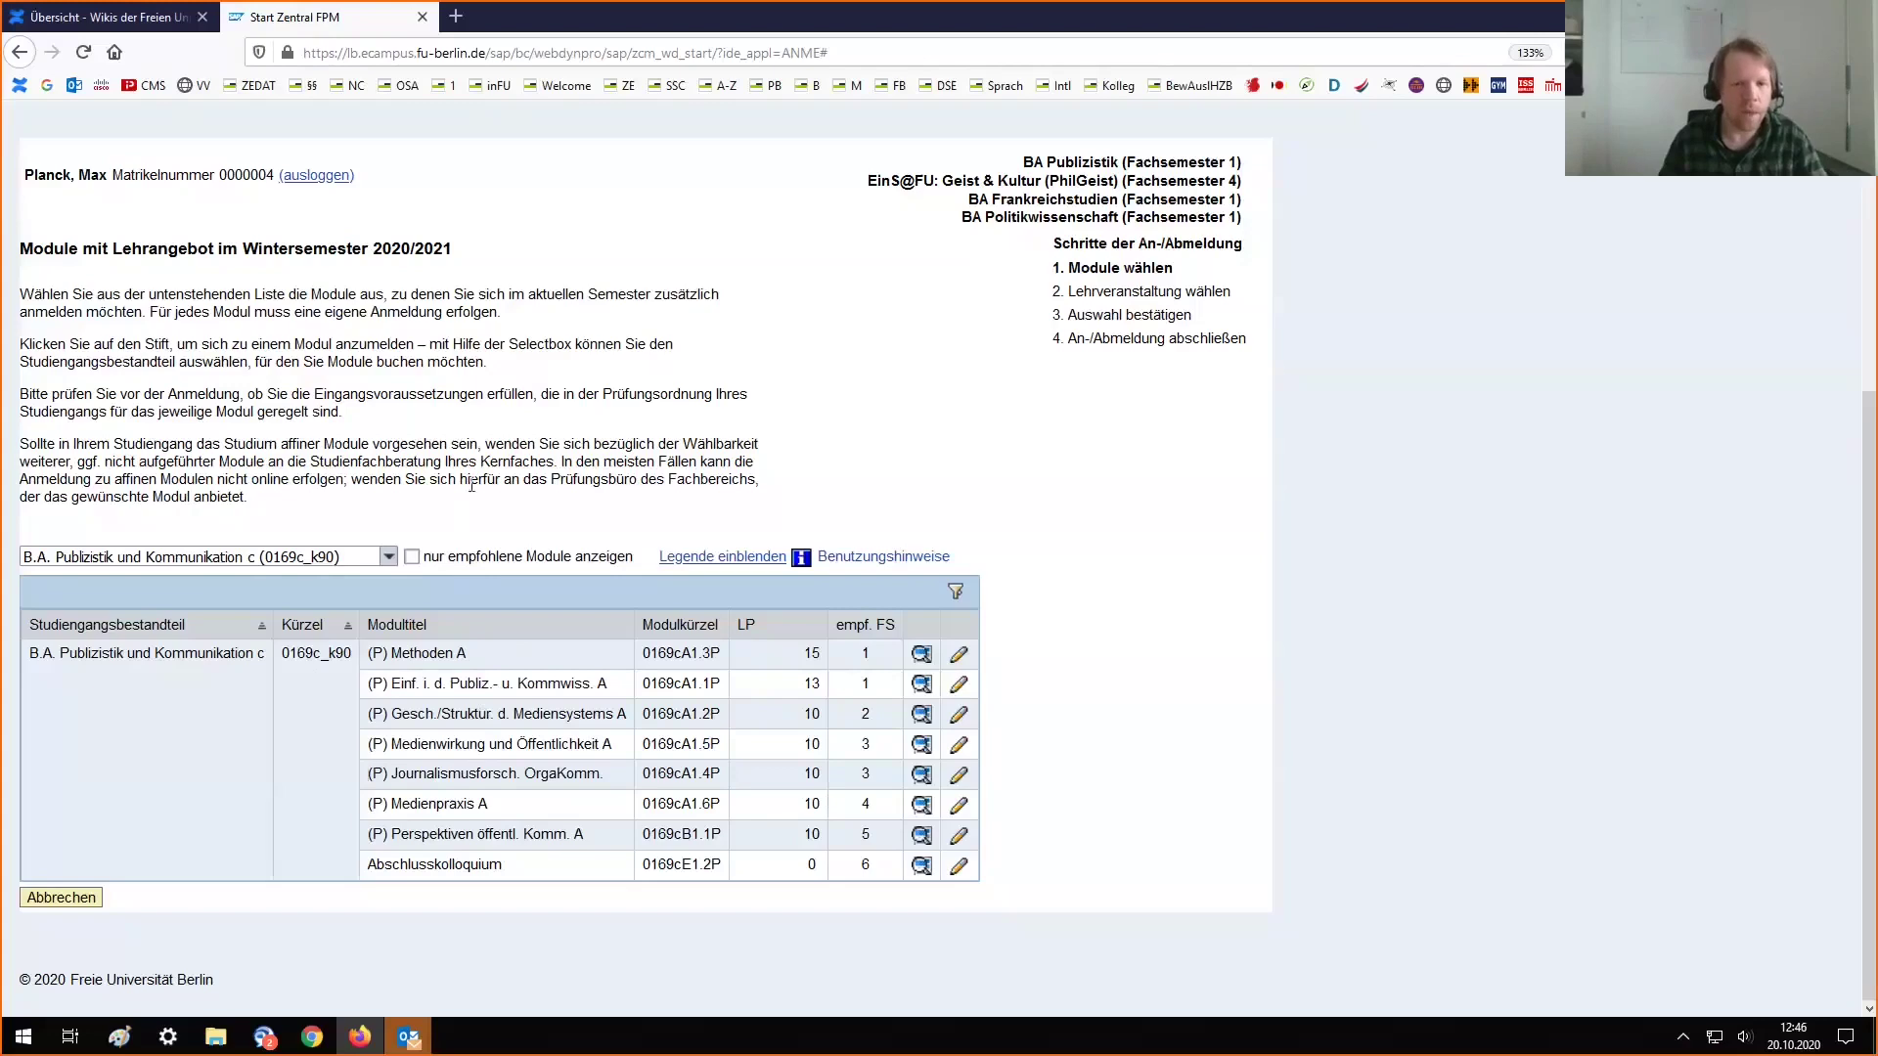
# Examine the modules offered for 60 LP Sozial- und Kulturanthropologie d (0109d_m60) and for 30 LP ABV d (0105d_m30)
pyautogui.click(388, 557)
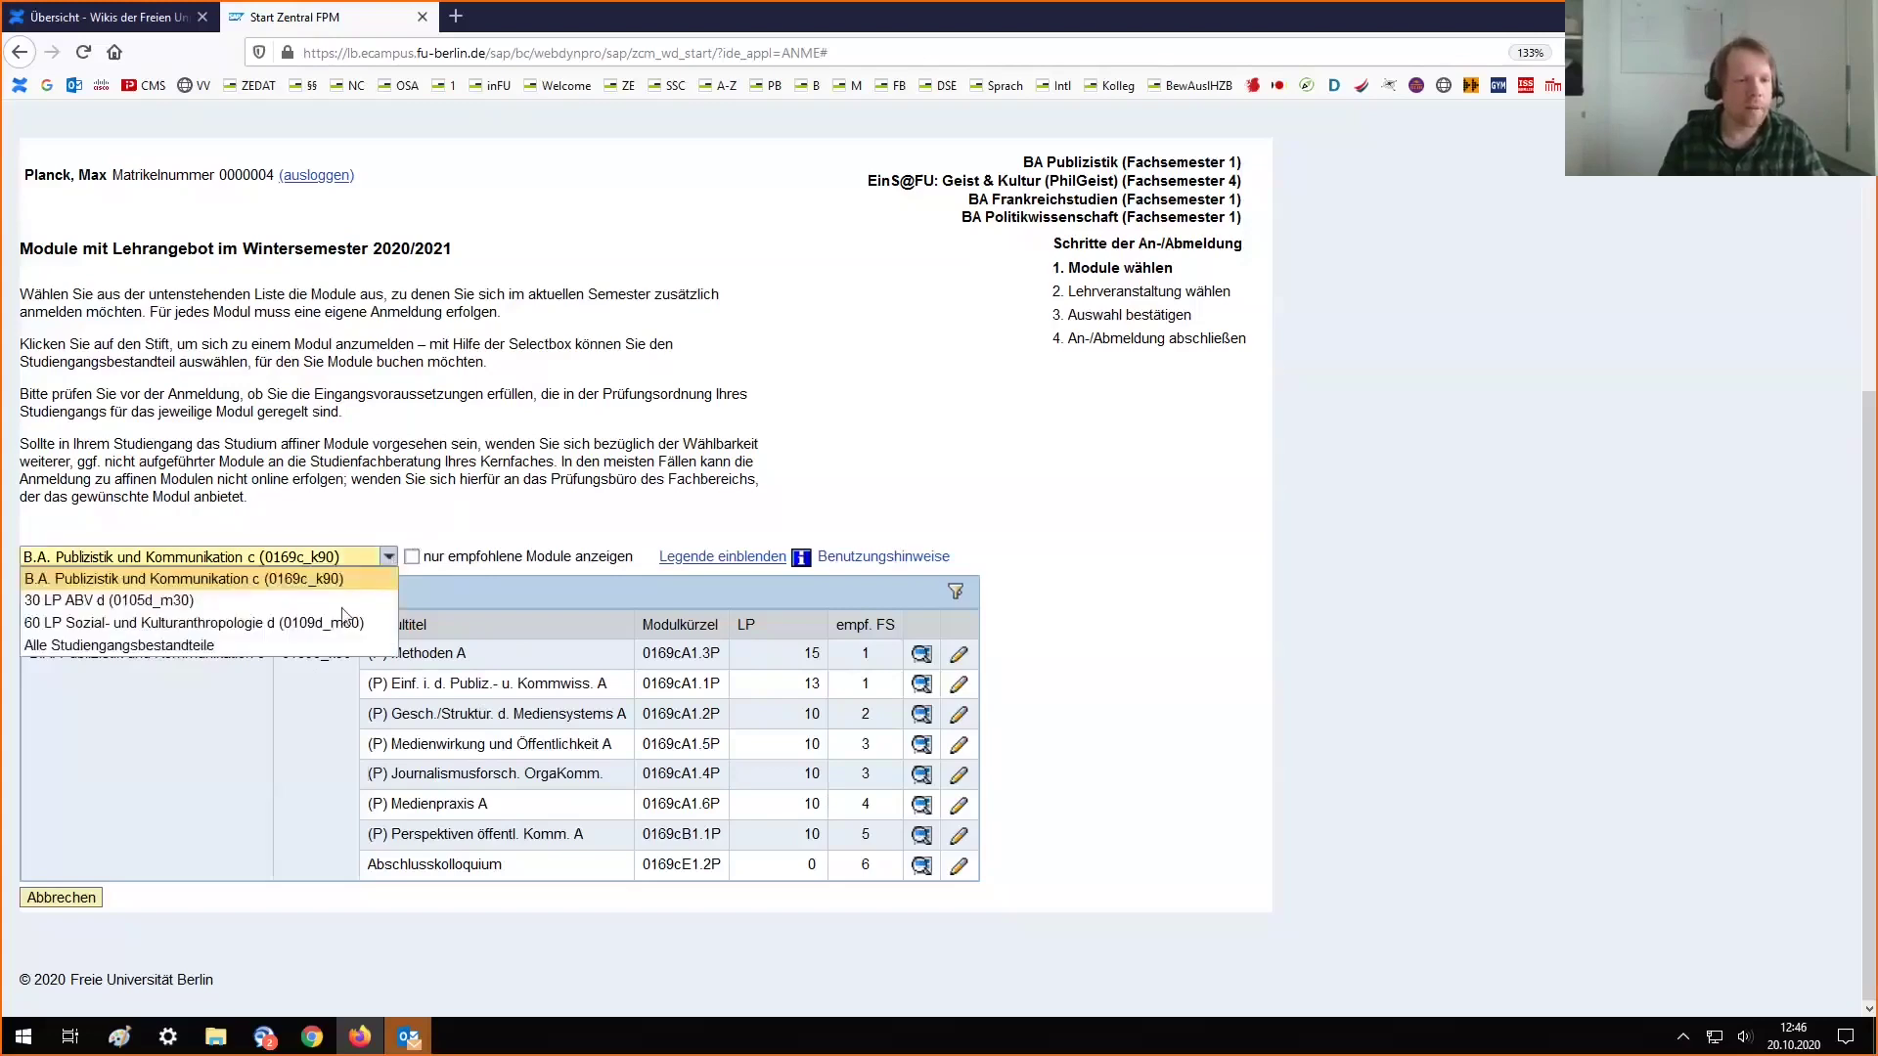
pyautogui.click(343, 624)
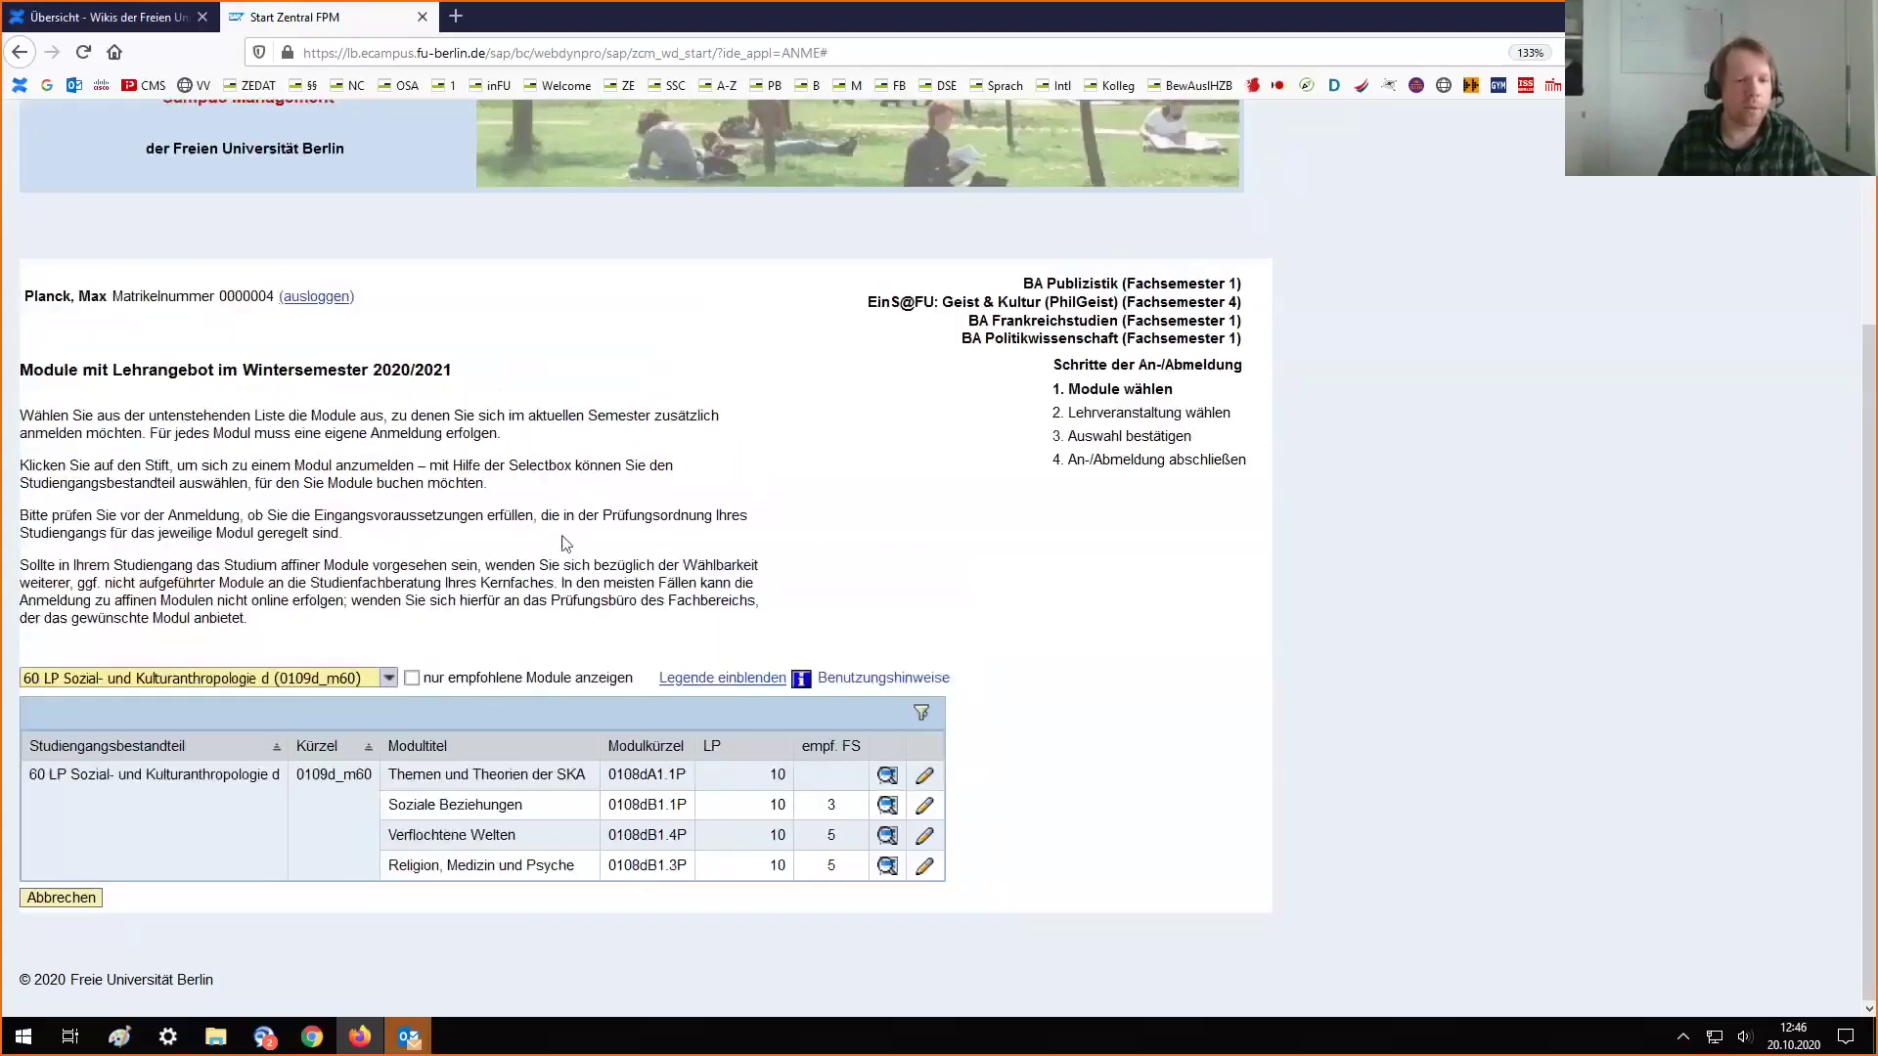
pyautogui.click(388, 678)
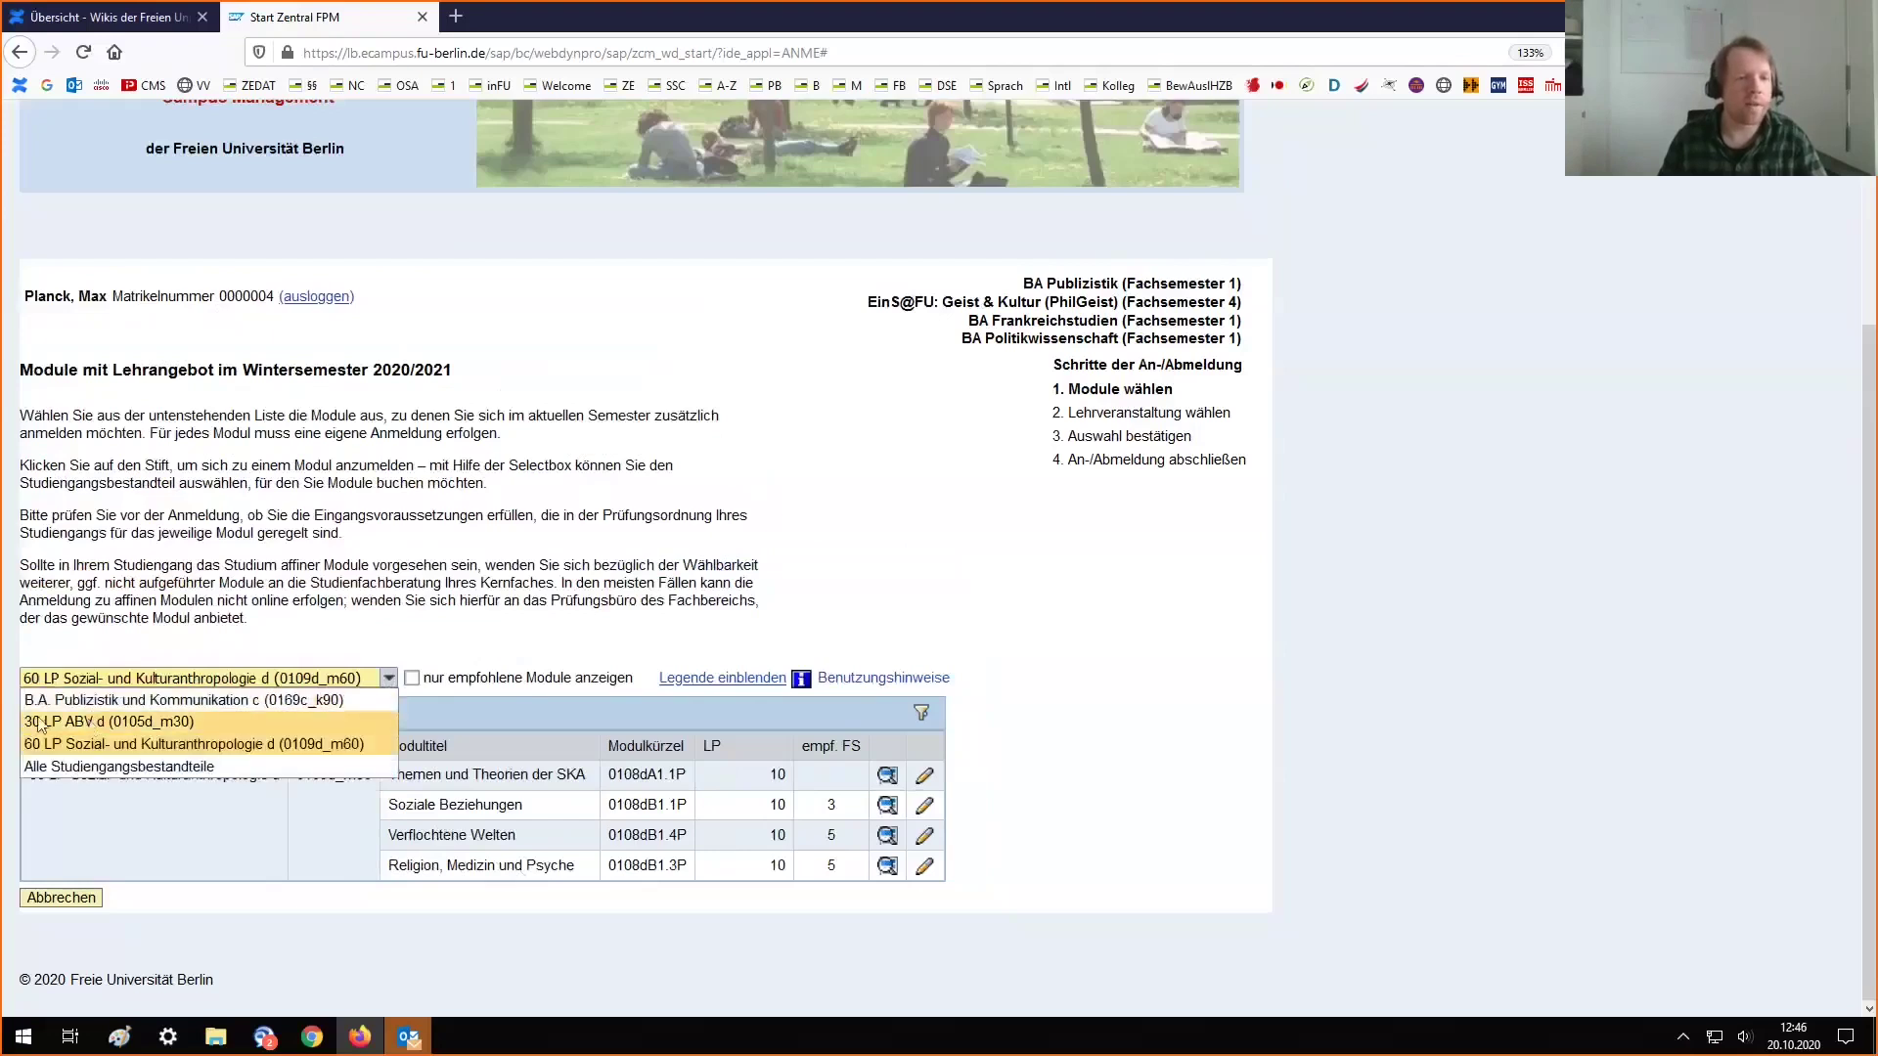
pyautogui.click(83, 722)
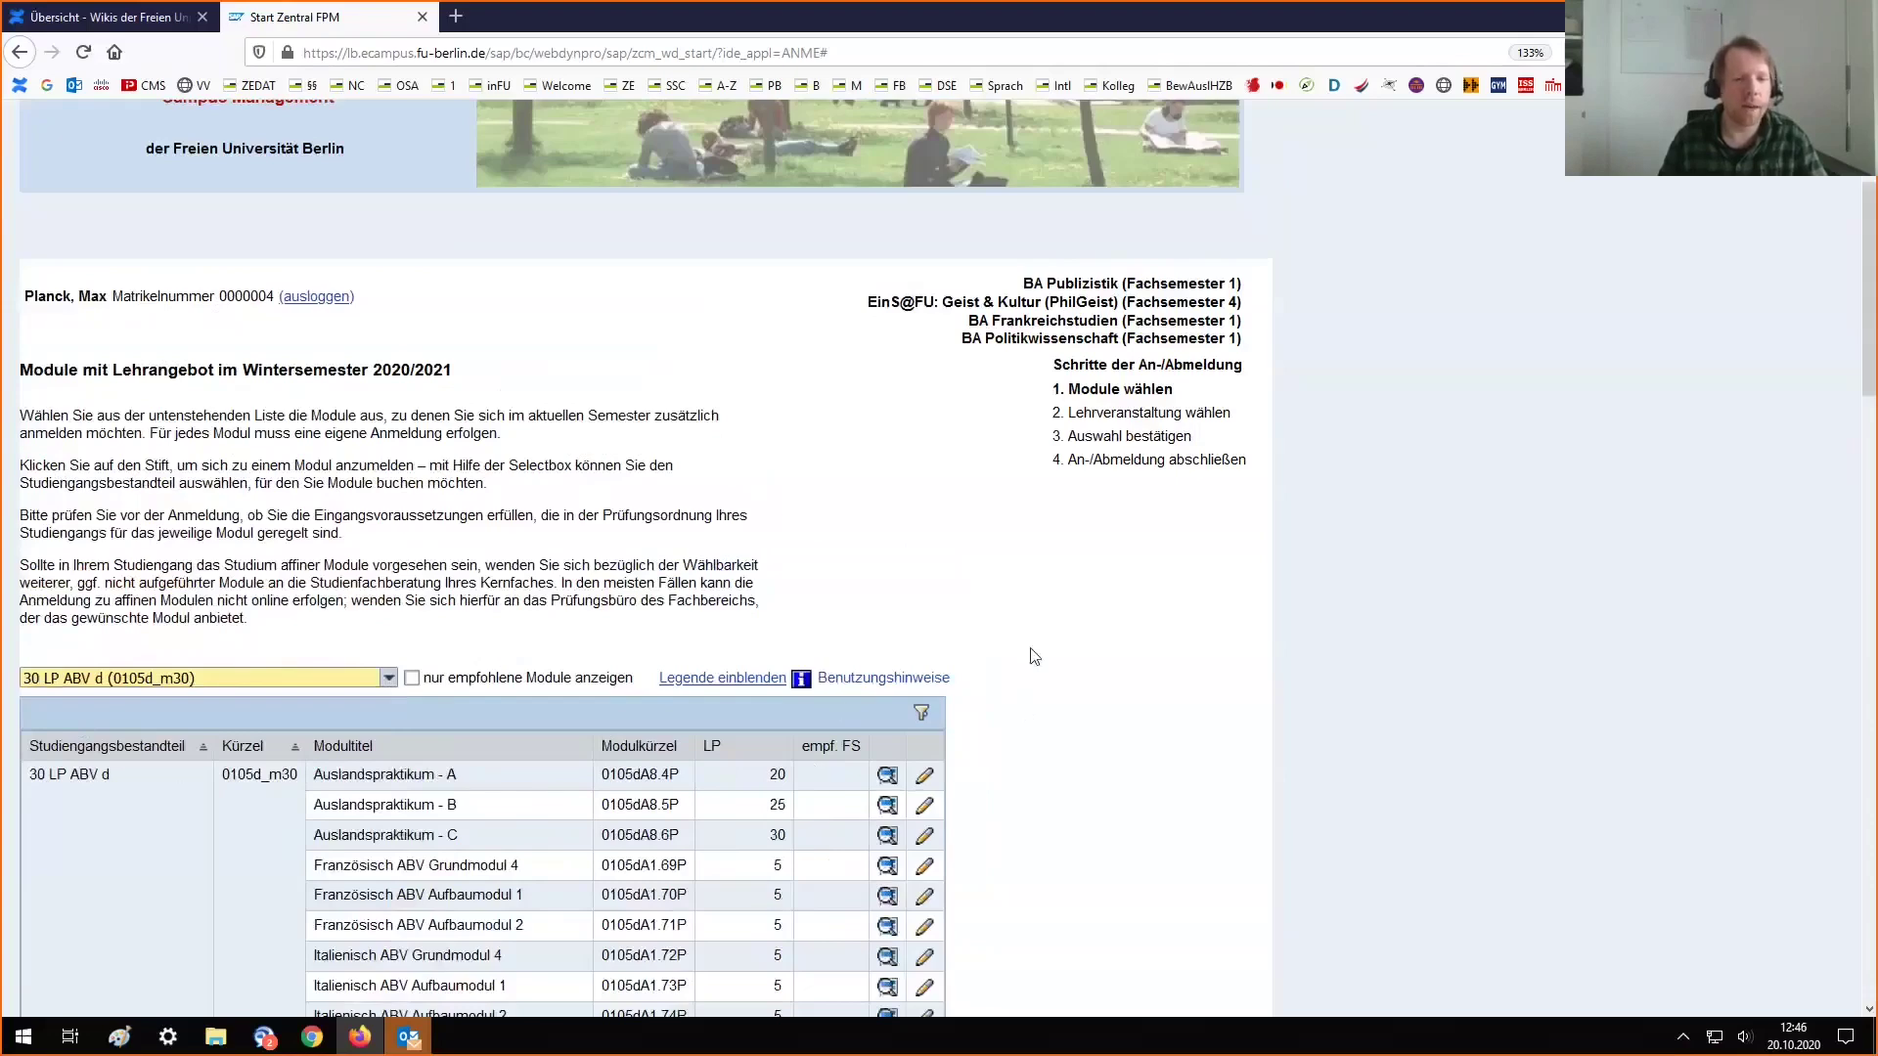
pyautogui.scroll(-10, 1035, 656)
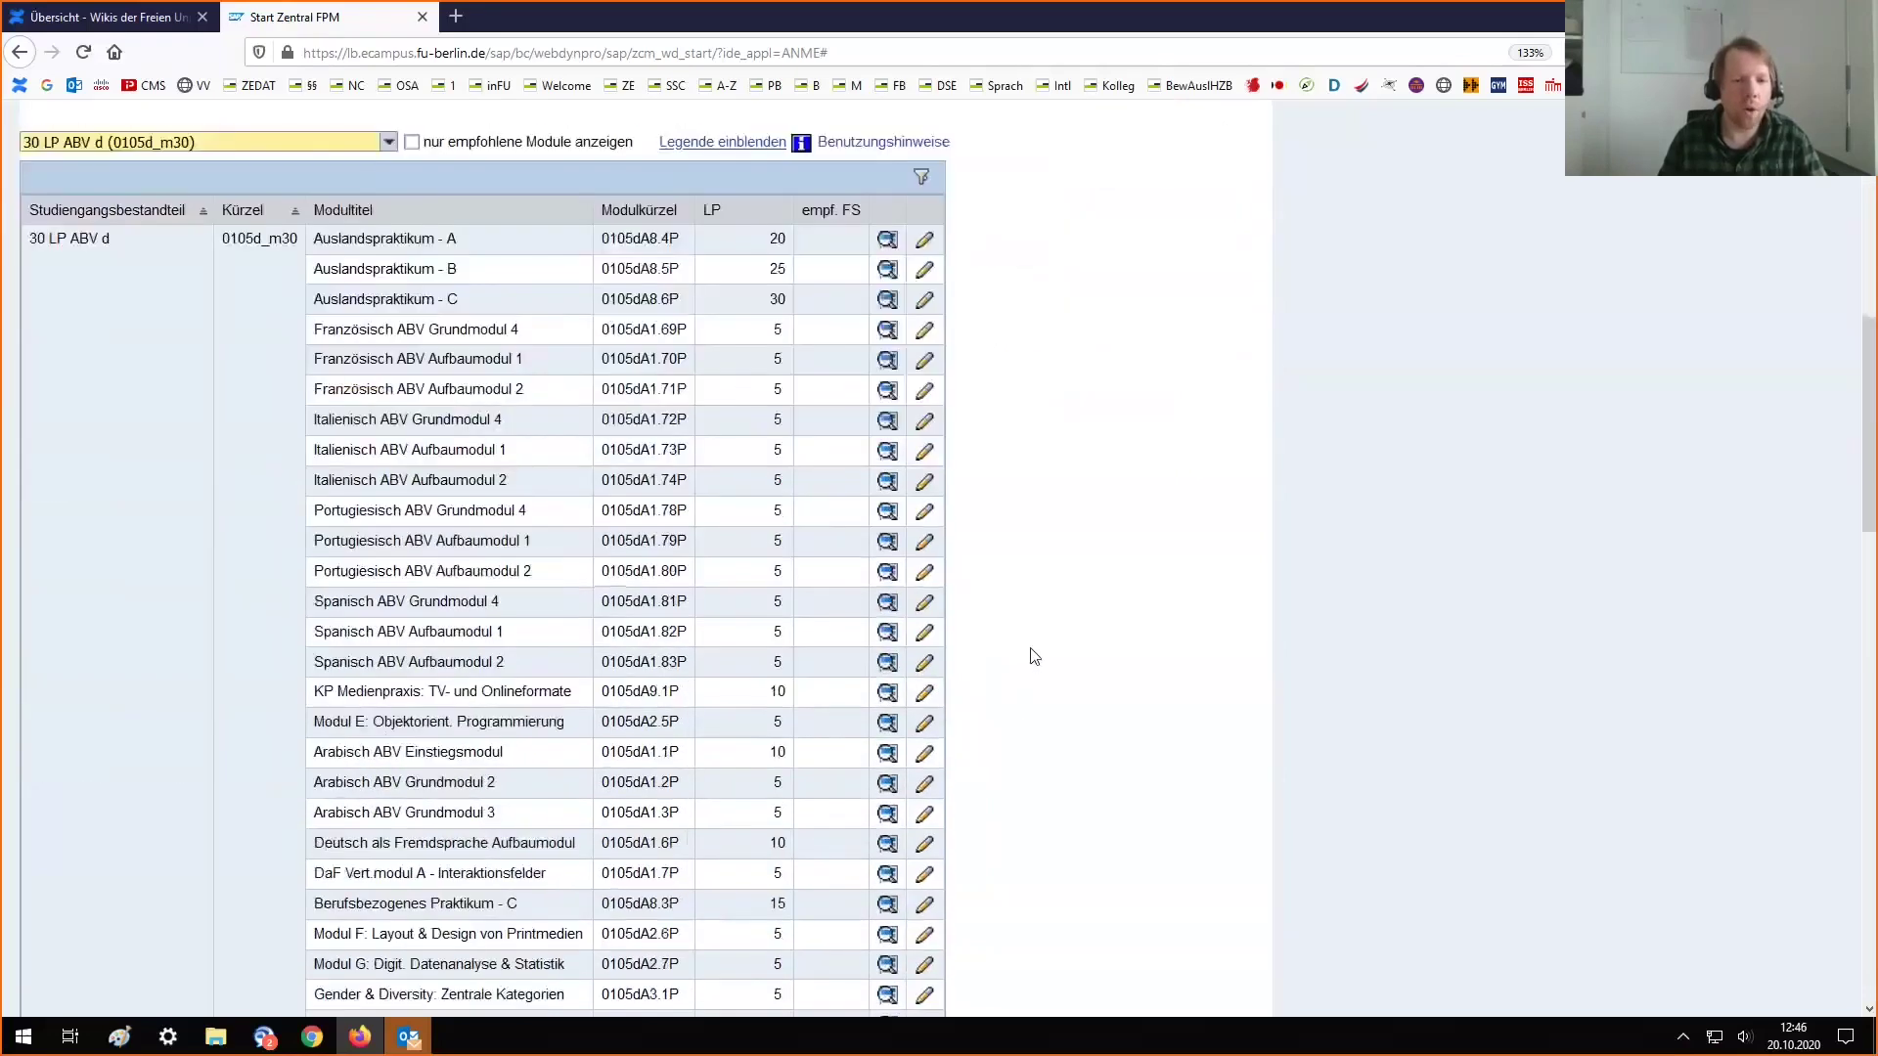
pyautogui.scroll(-10, 1035, 656)
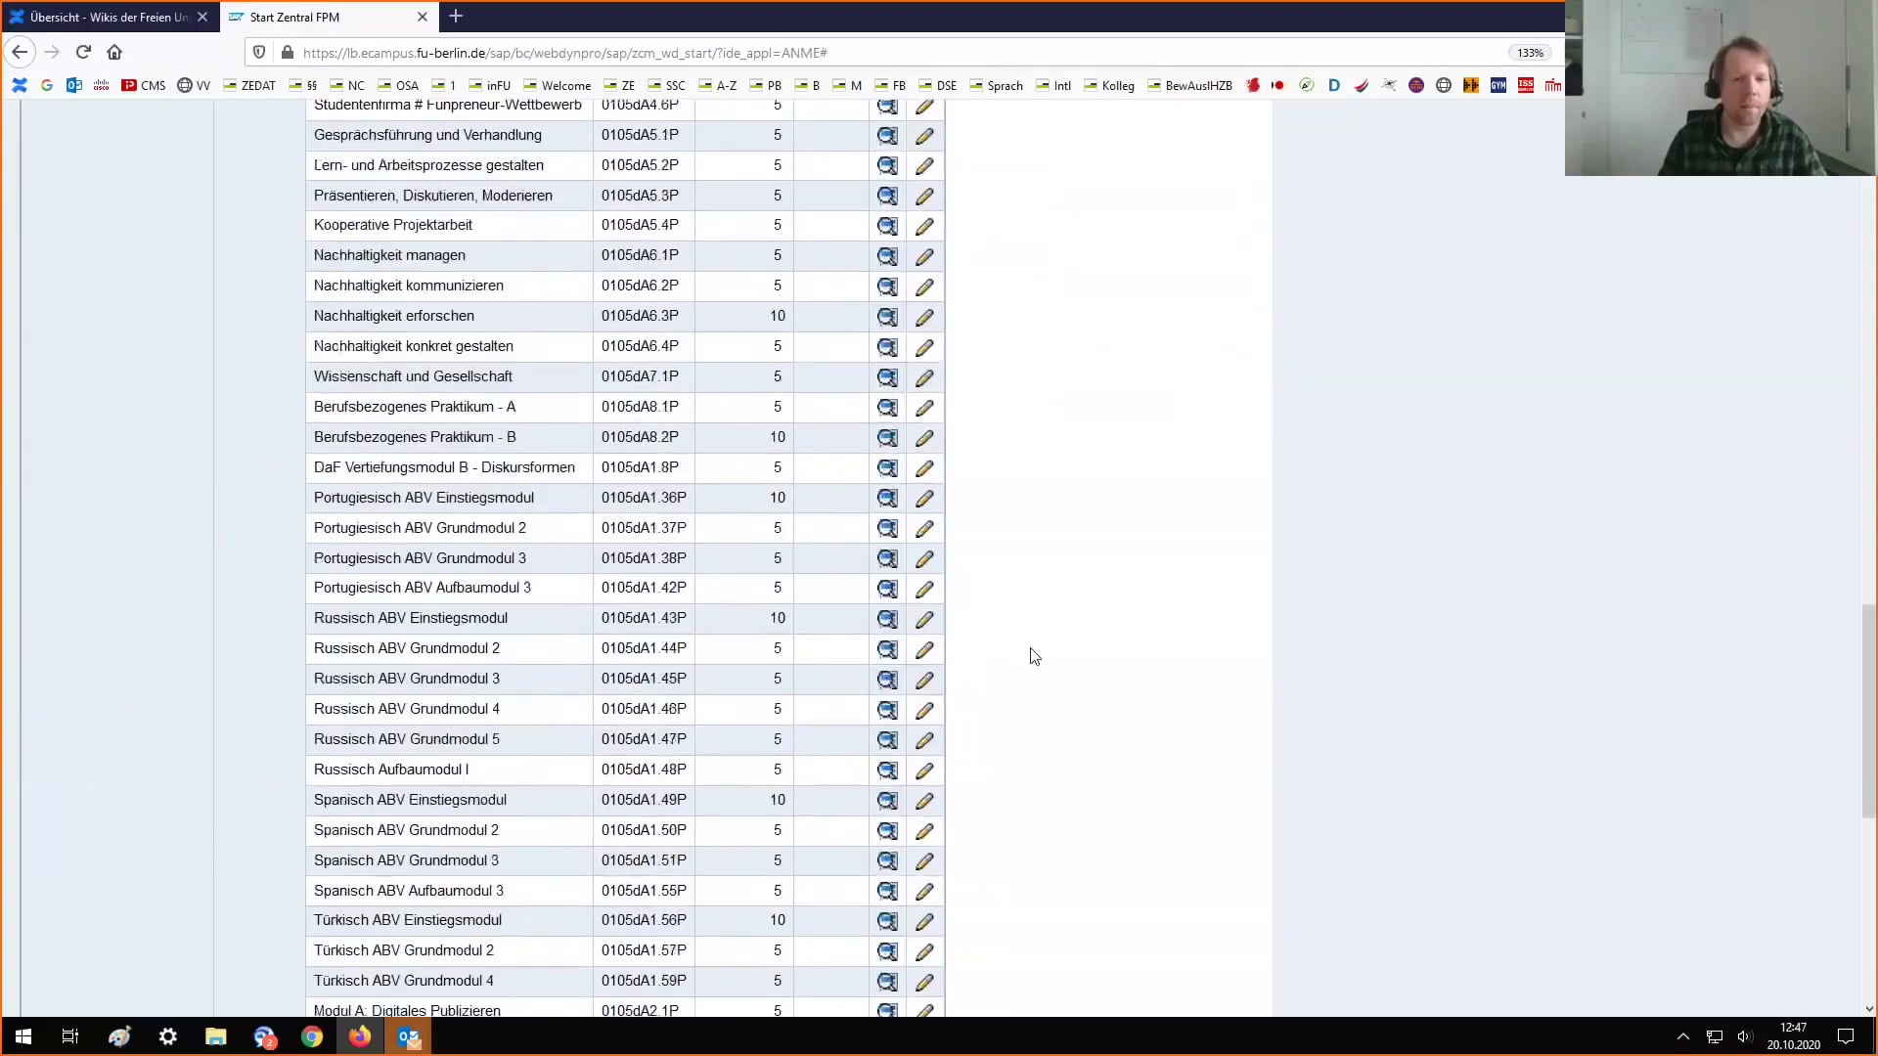
pyautogui.scroll(-5, 1035, 656)
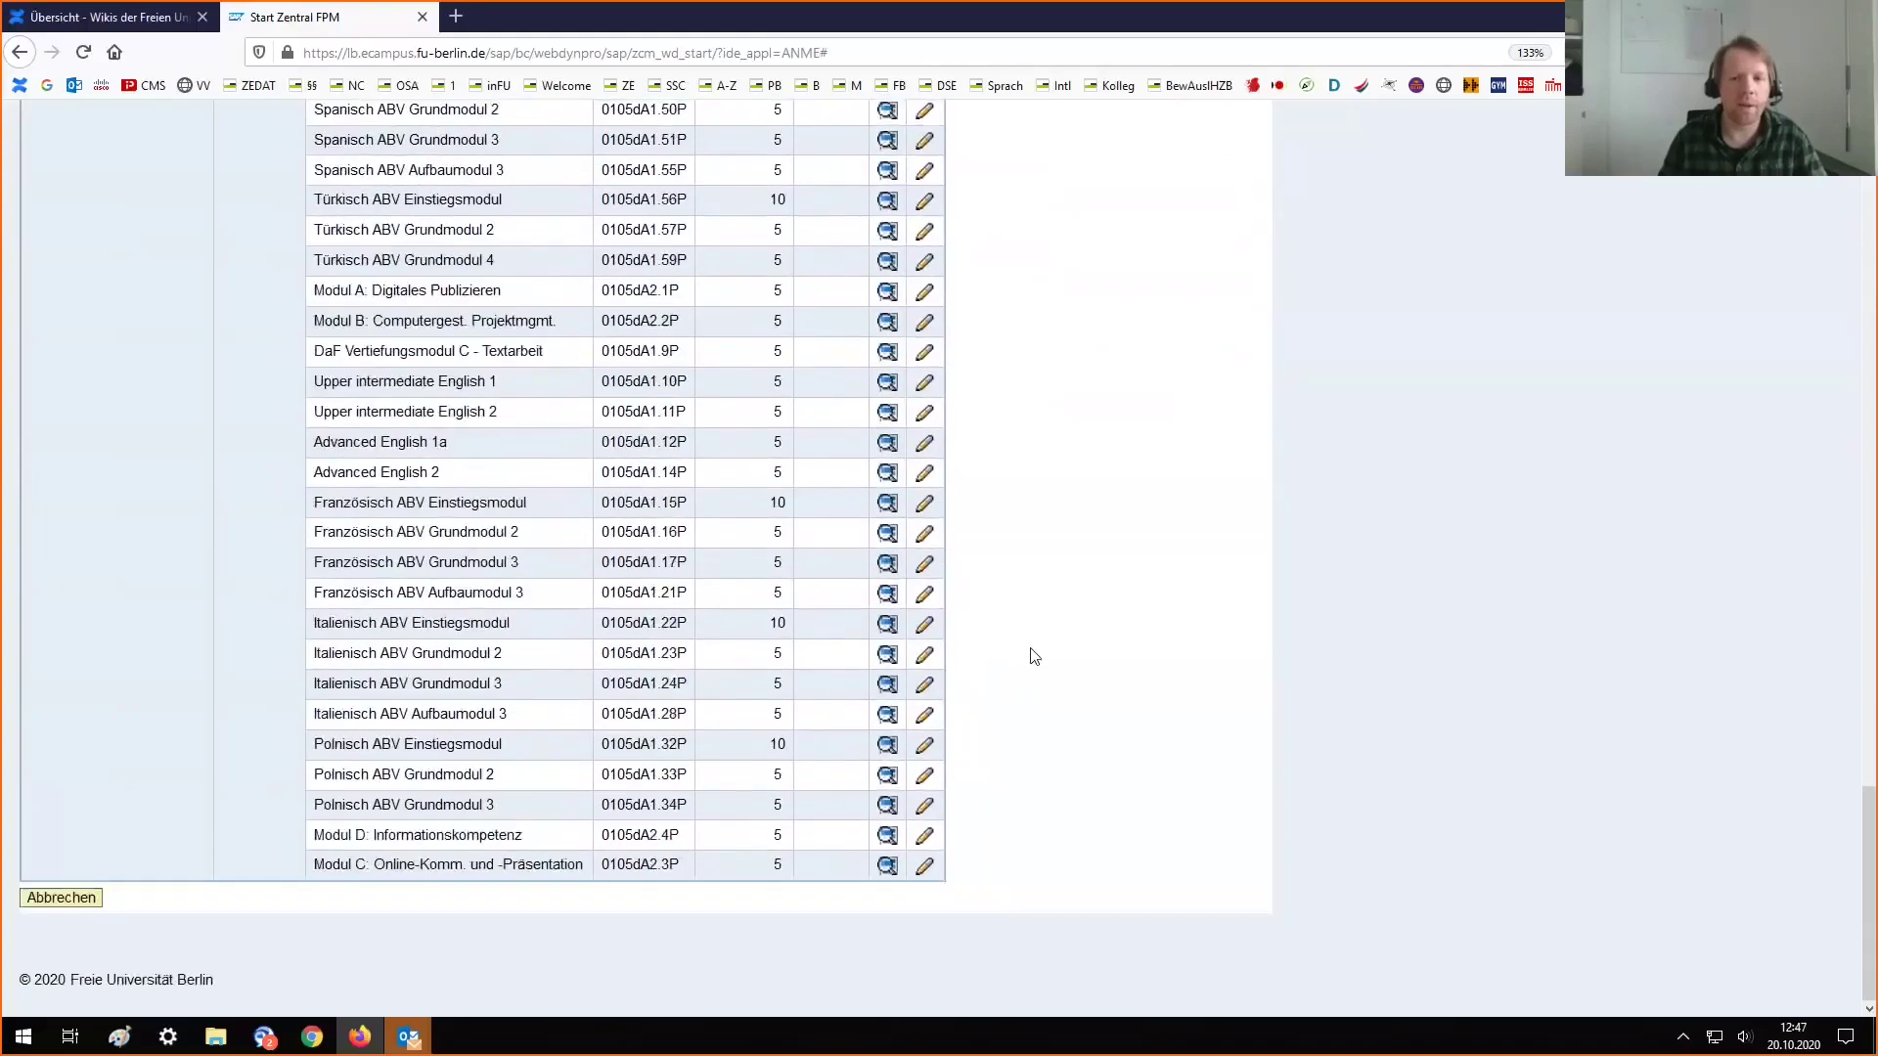
pyautogui.scroll(15, 1035, 656)
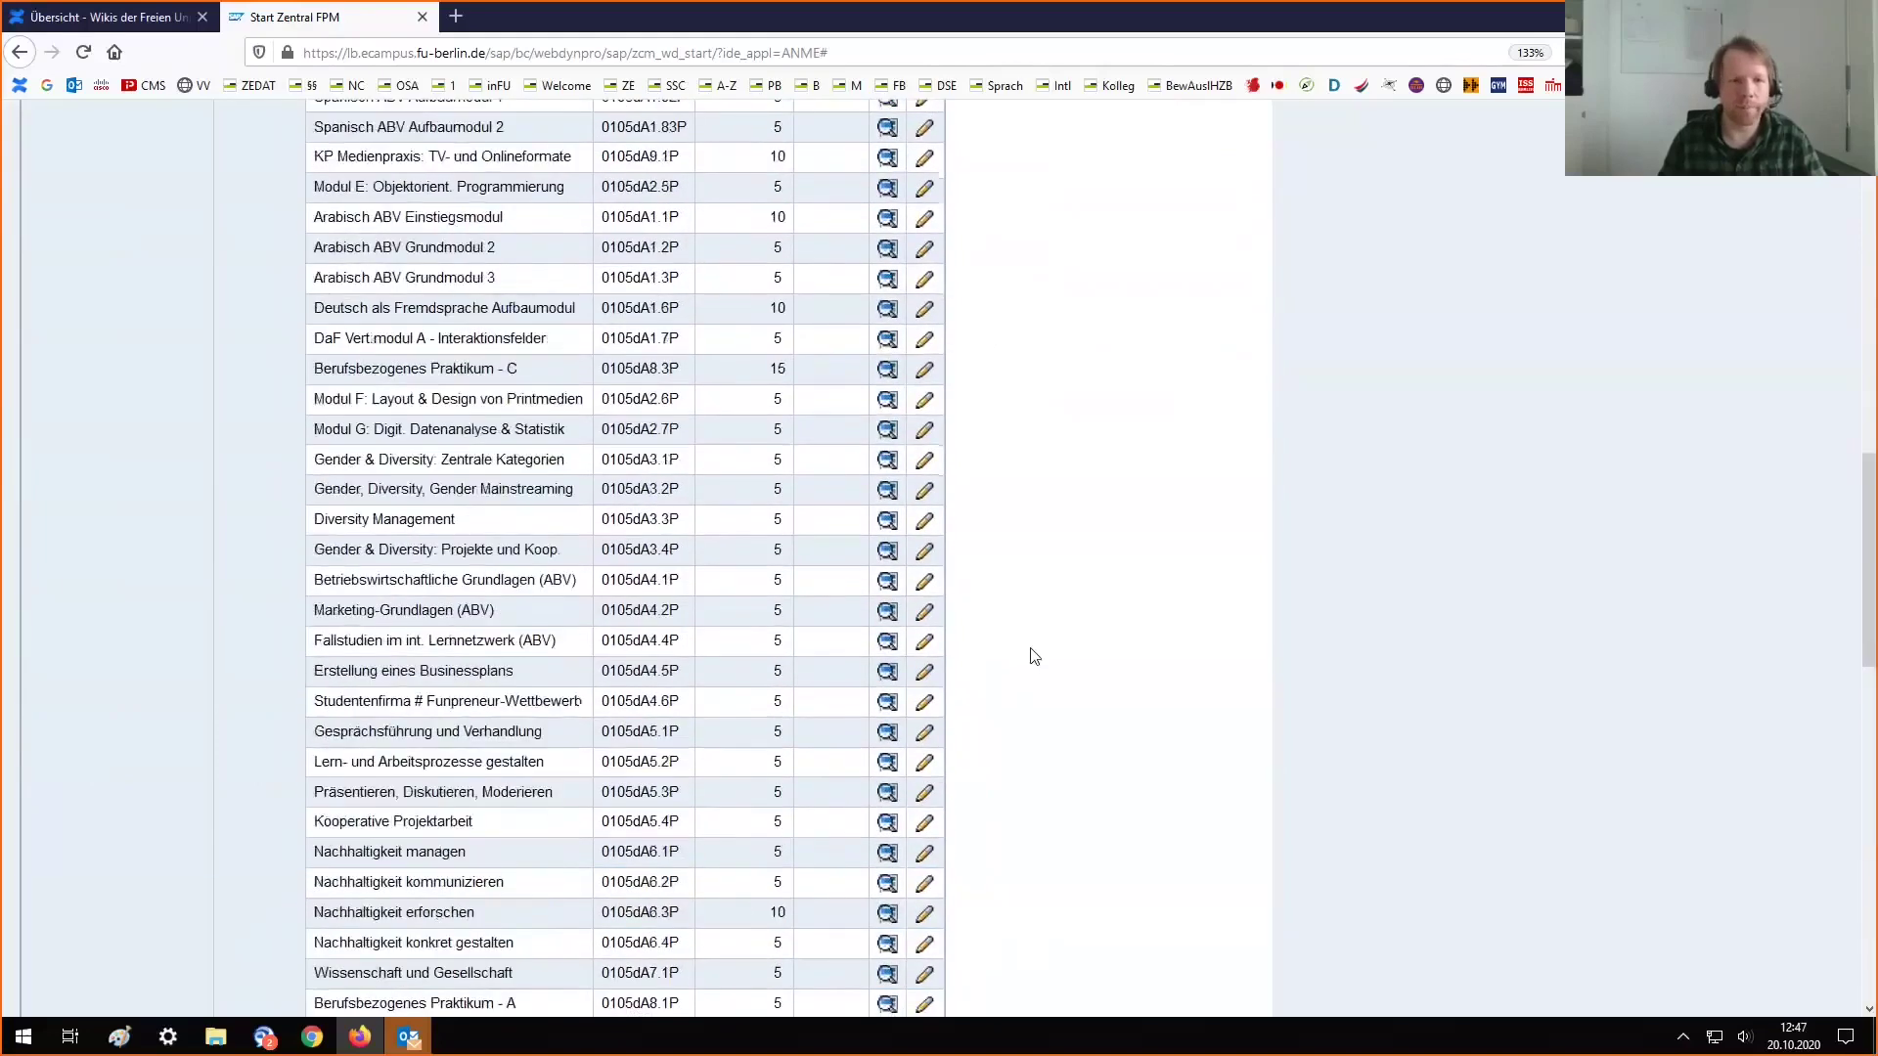
pyautogui.scroll(1, 1035, 656)
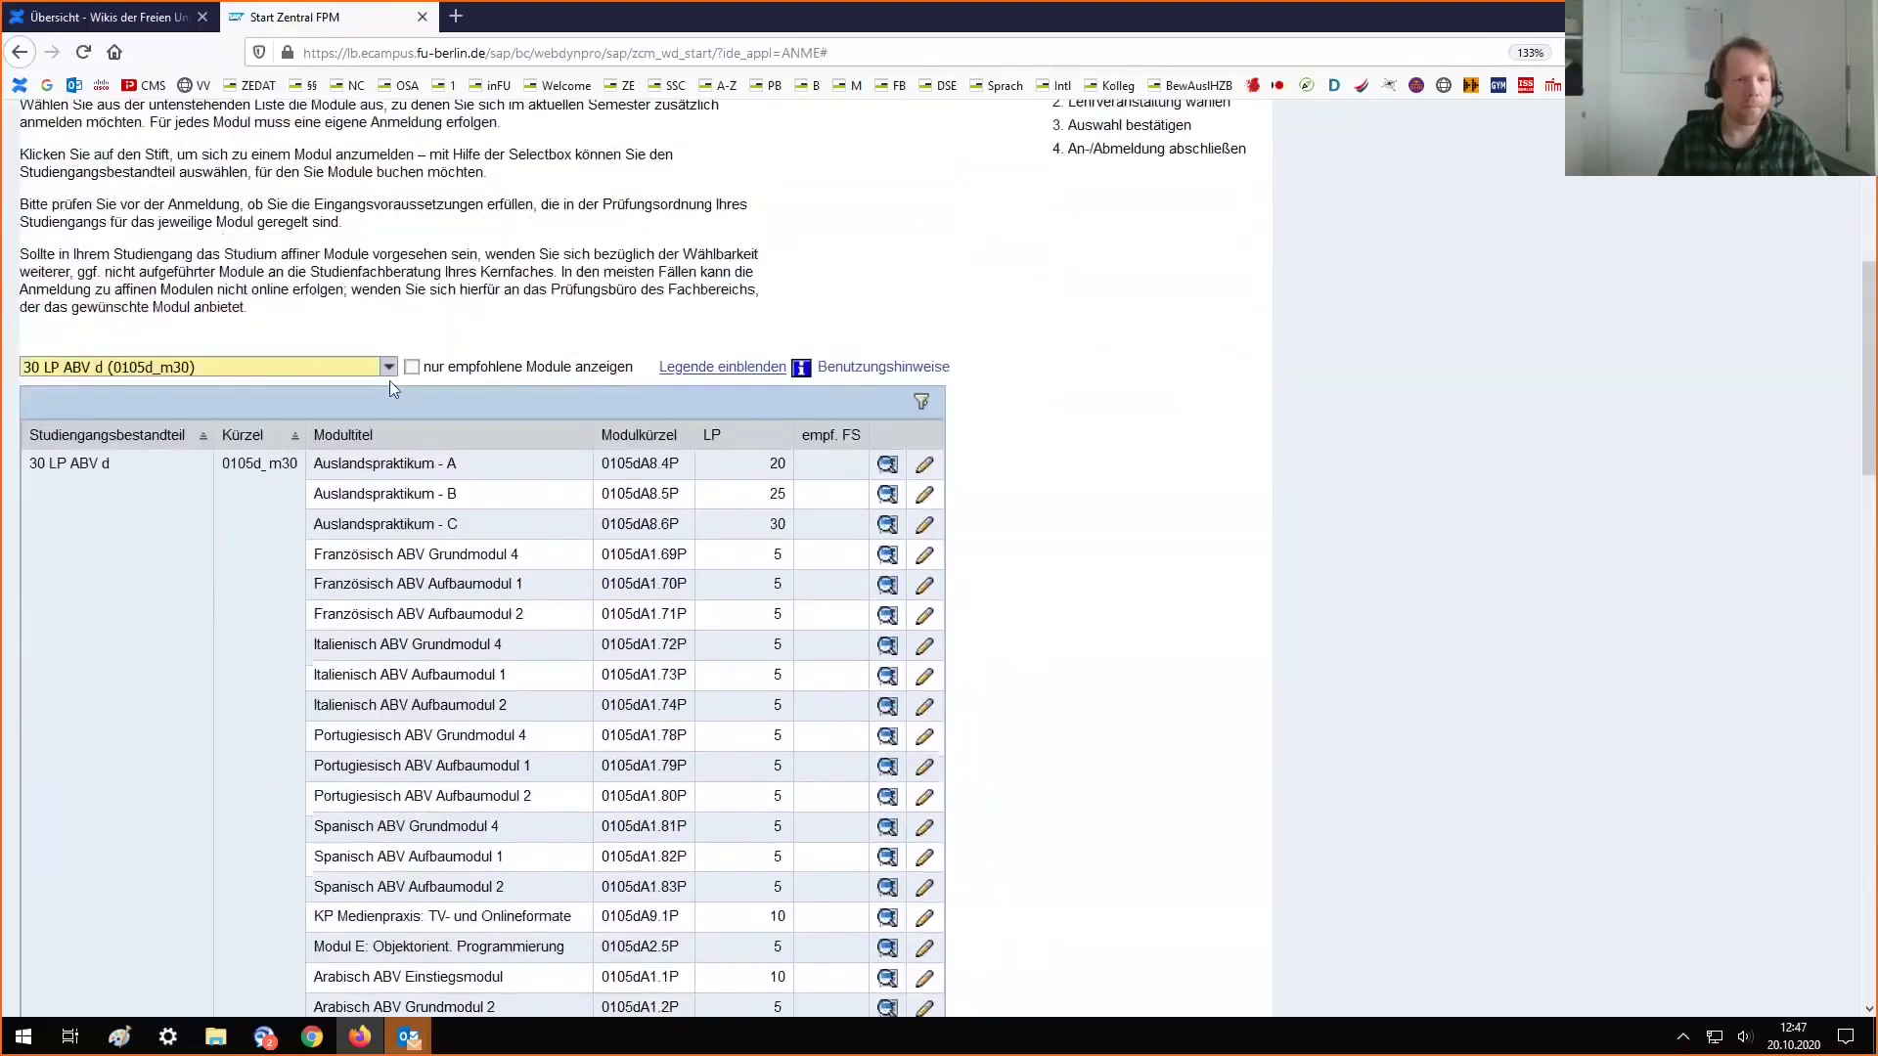
# List the modules of all degree components (Alle Studiengangsbestandteile) and look through the complete list
pyautogui.click(389, 369)
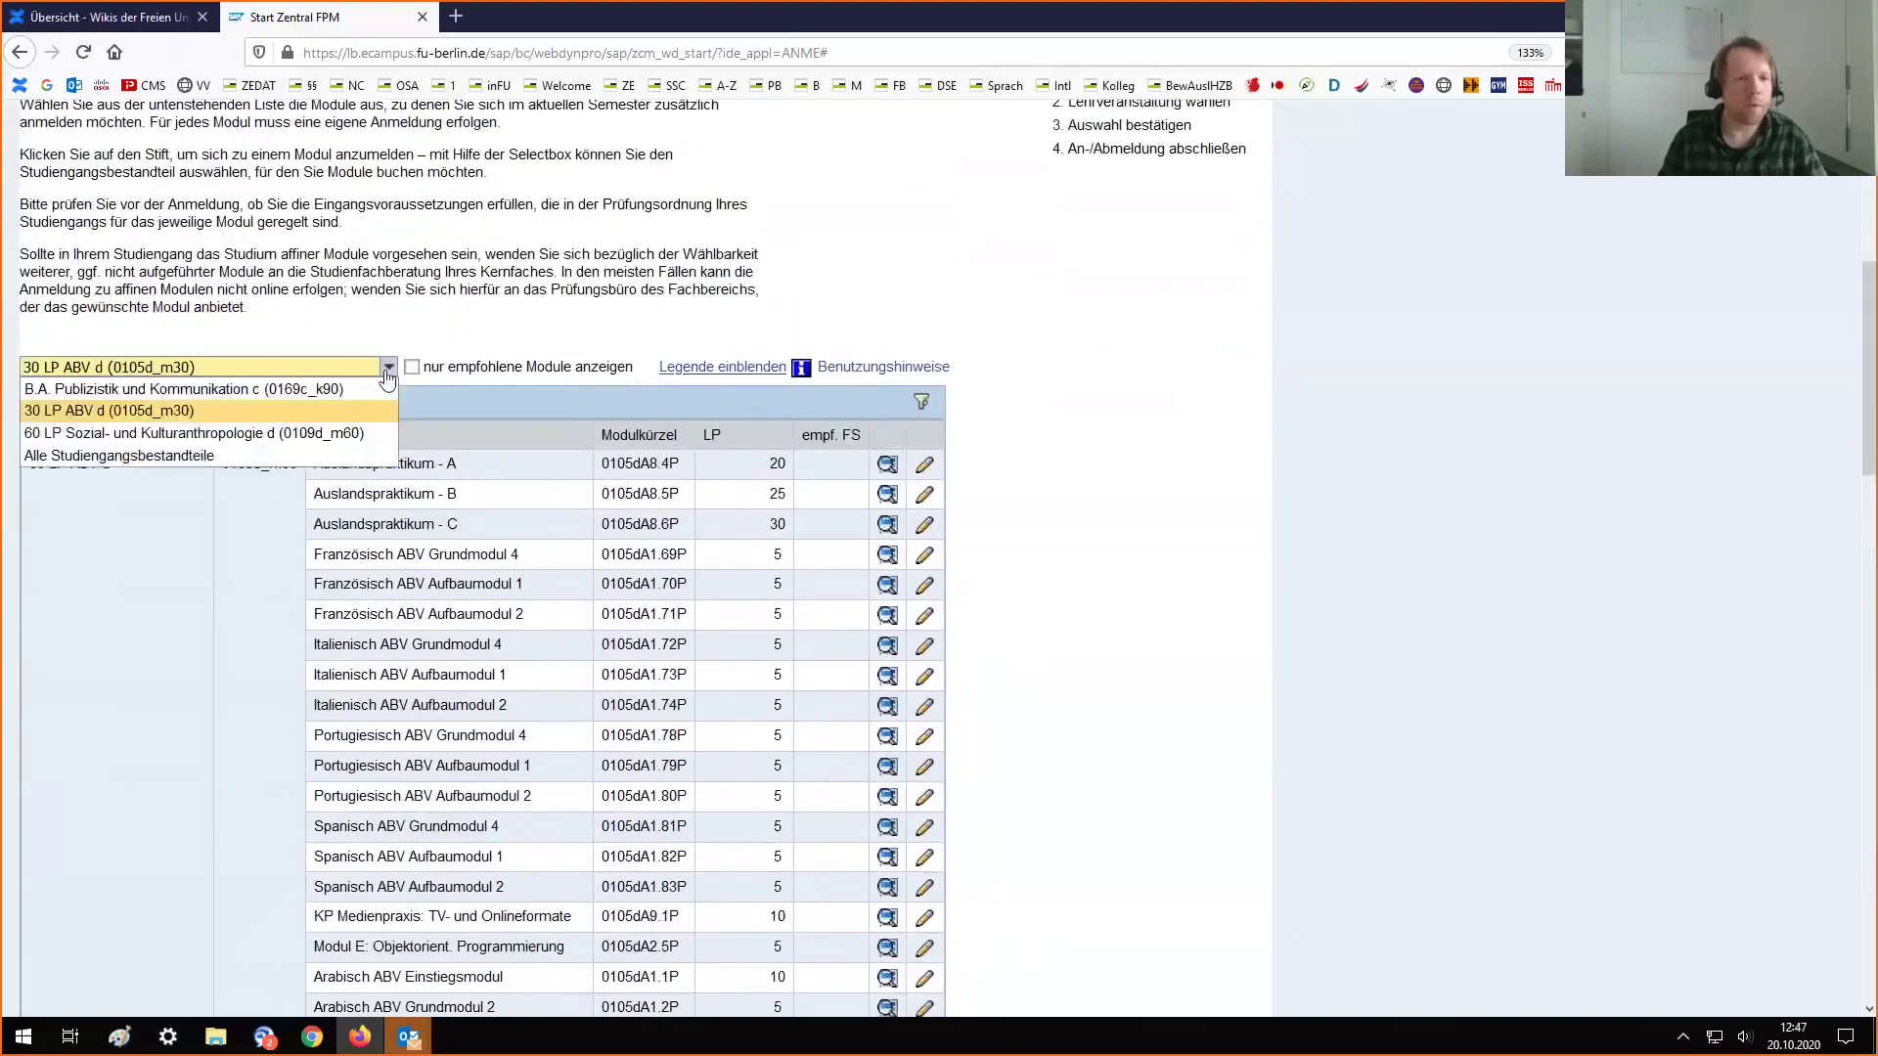
pyautogui.click(167, 453)
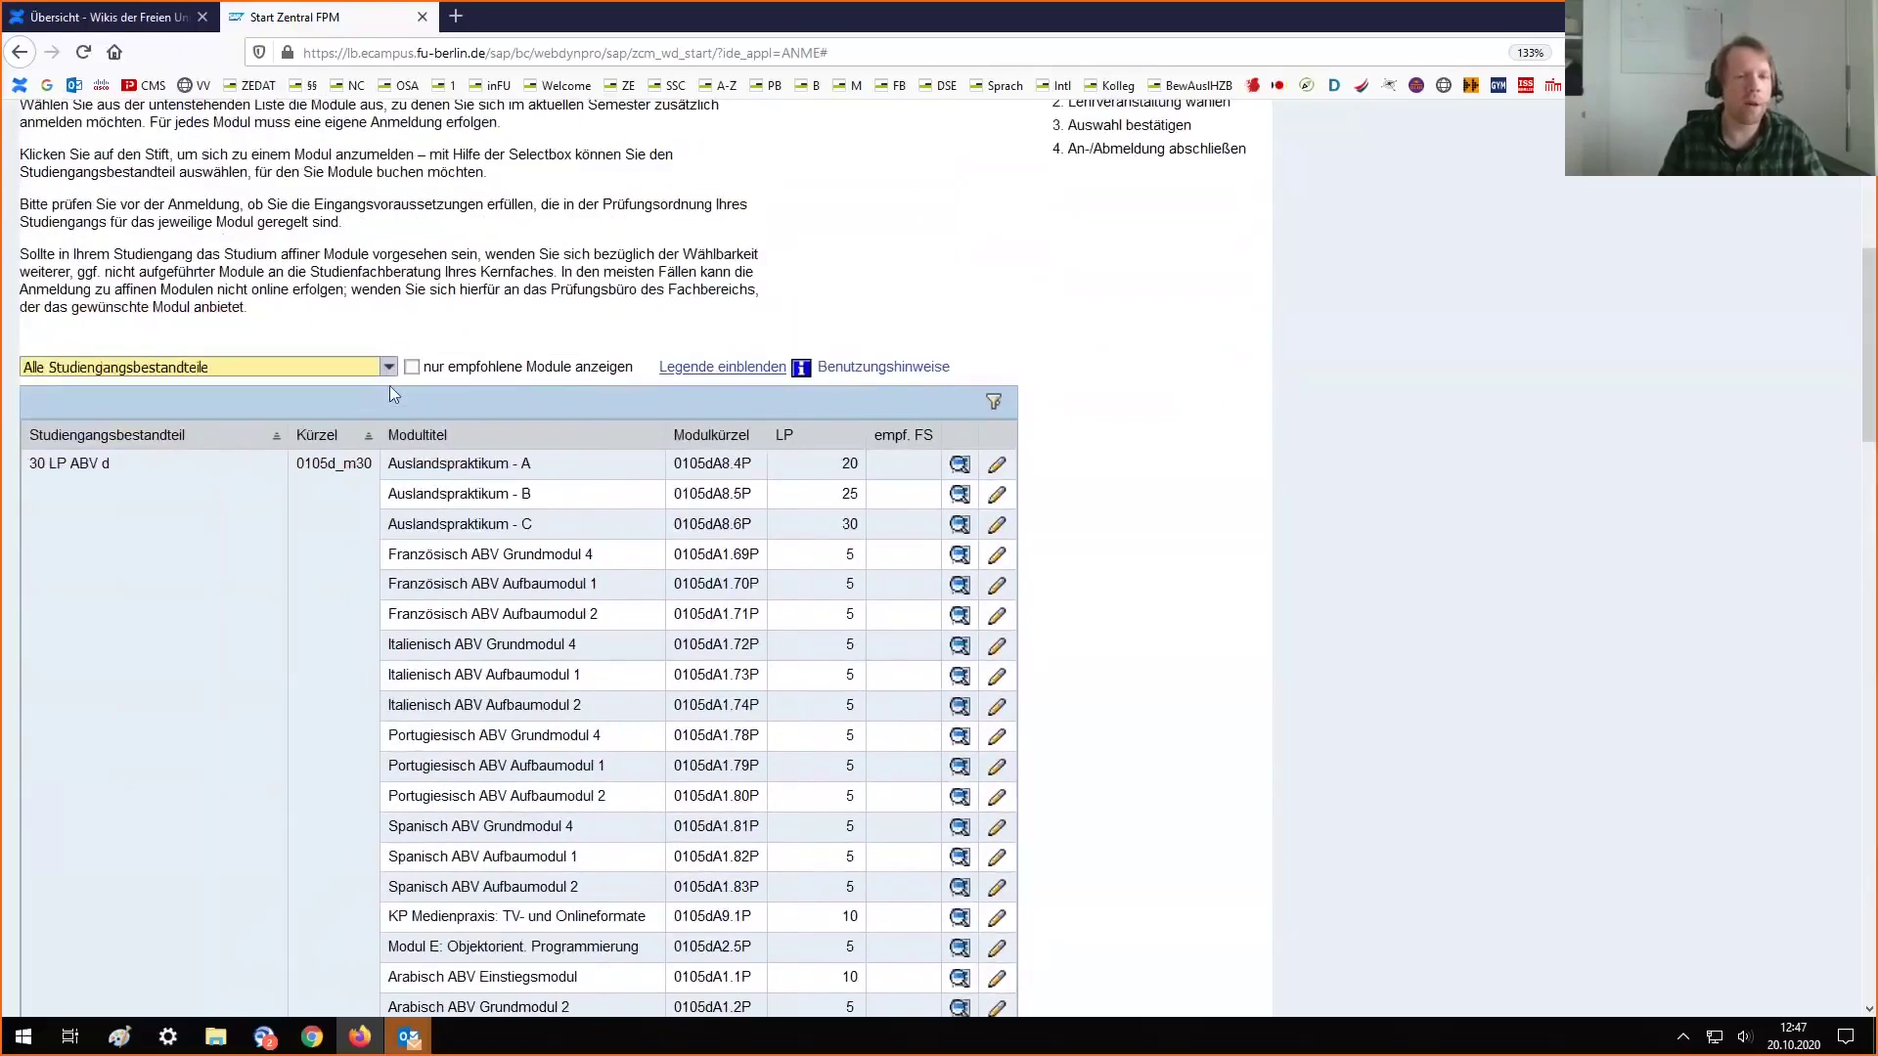
pyautogui.scroll(-10, 1049, 623)
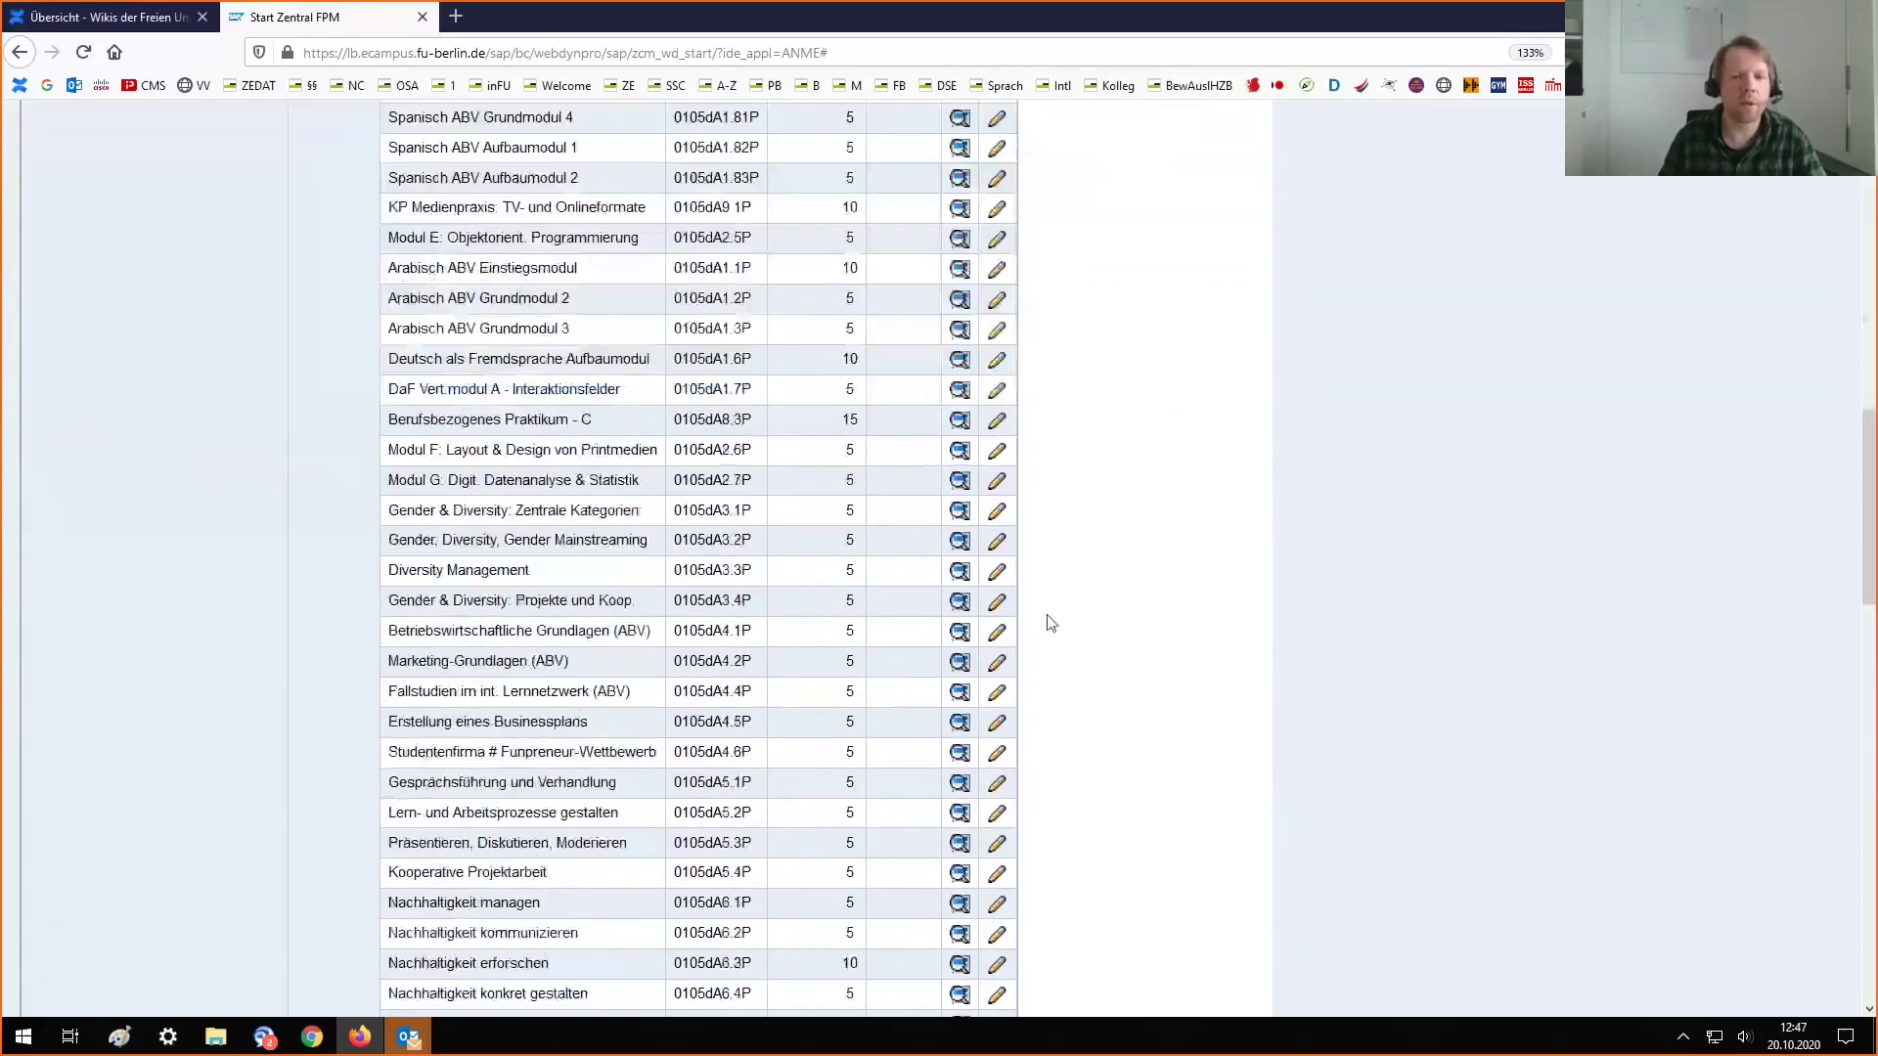
pyautogui.scroll(-20, 1050, 623)
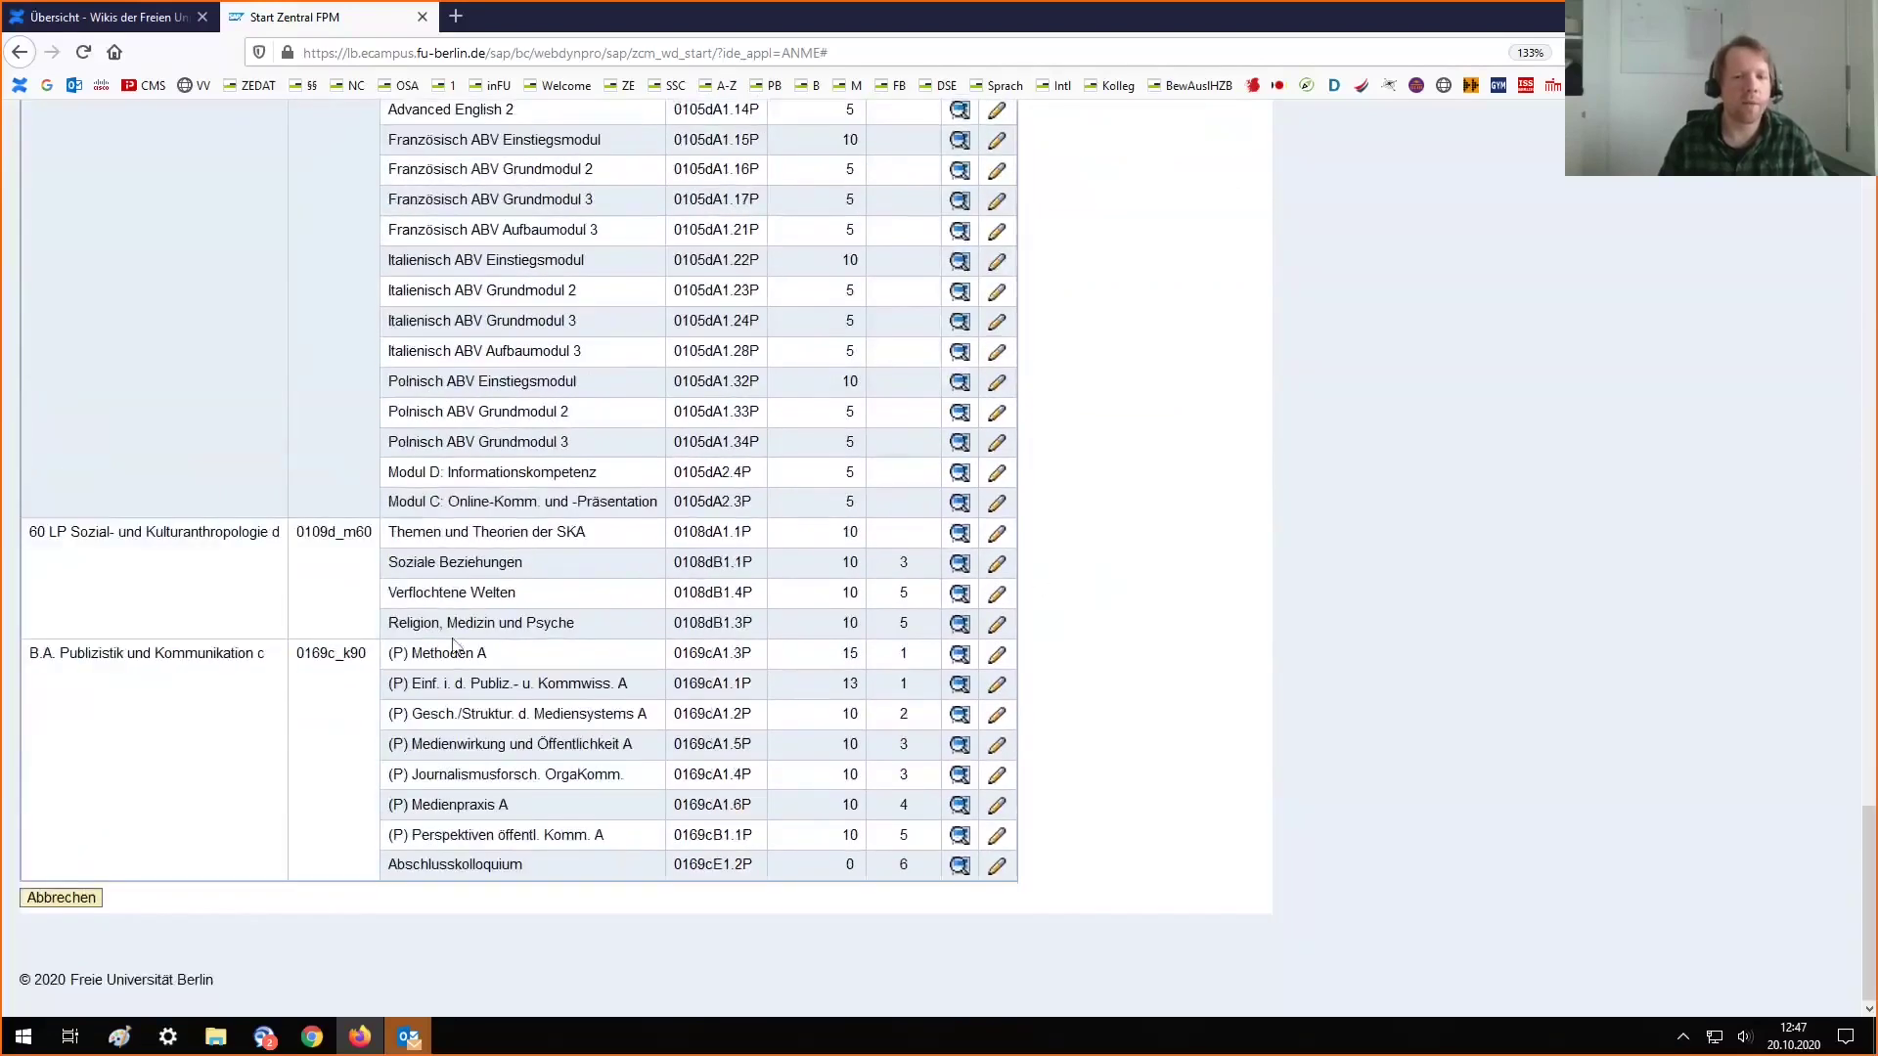
pyautogui.scroll(11, 455, 644)
pyautogui.scroll(20, 456, 644)
pyautogui.scroll(-6, 384, 650)
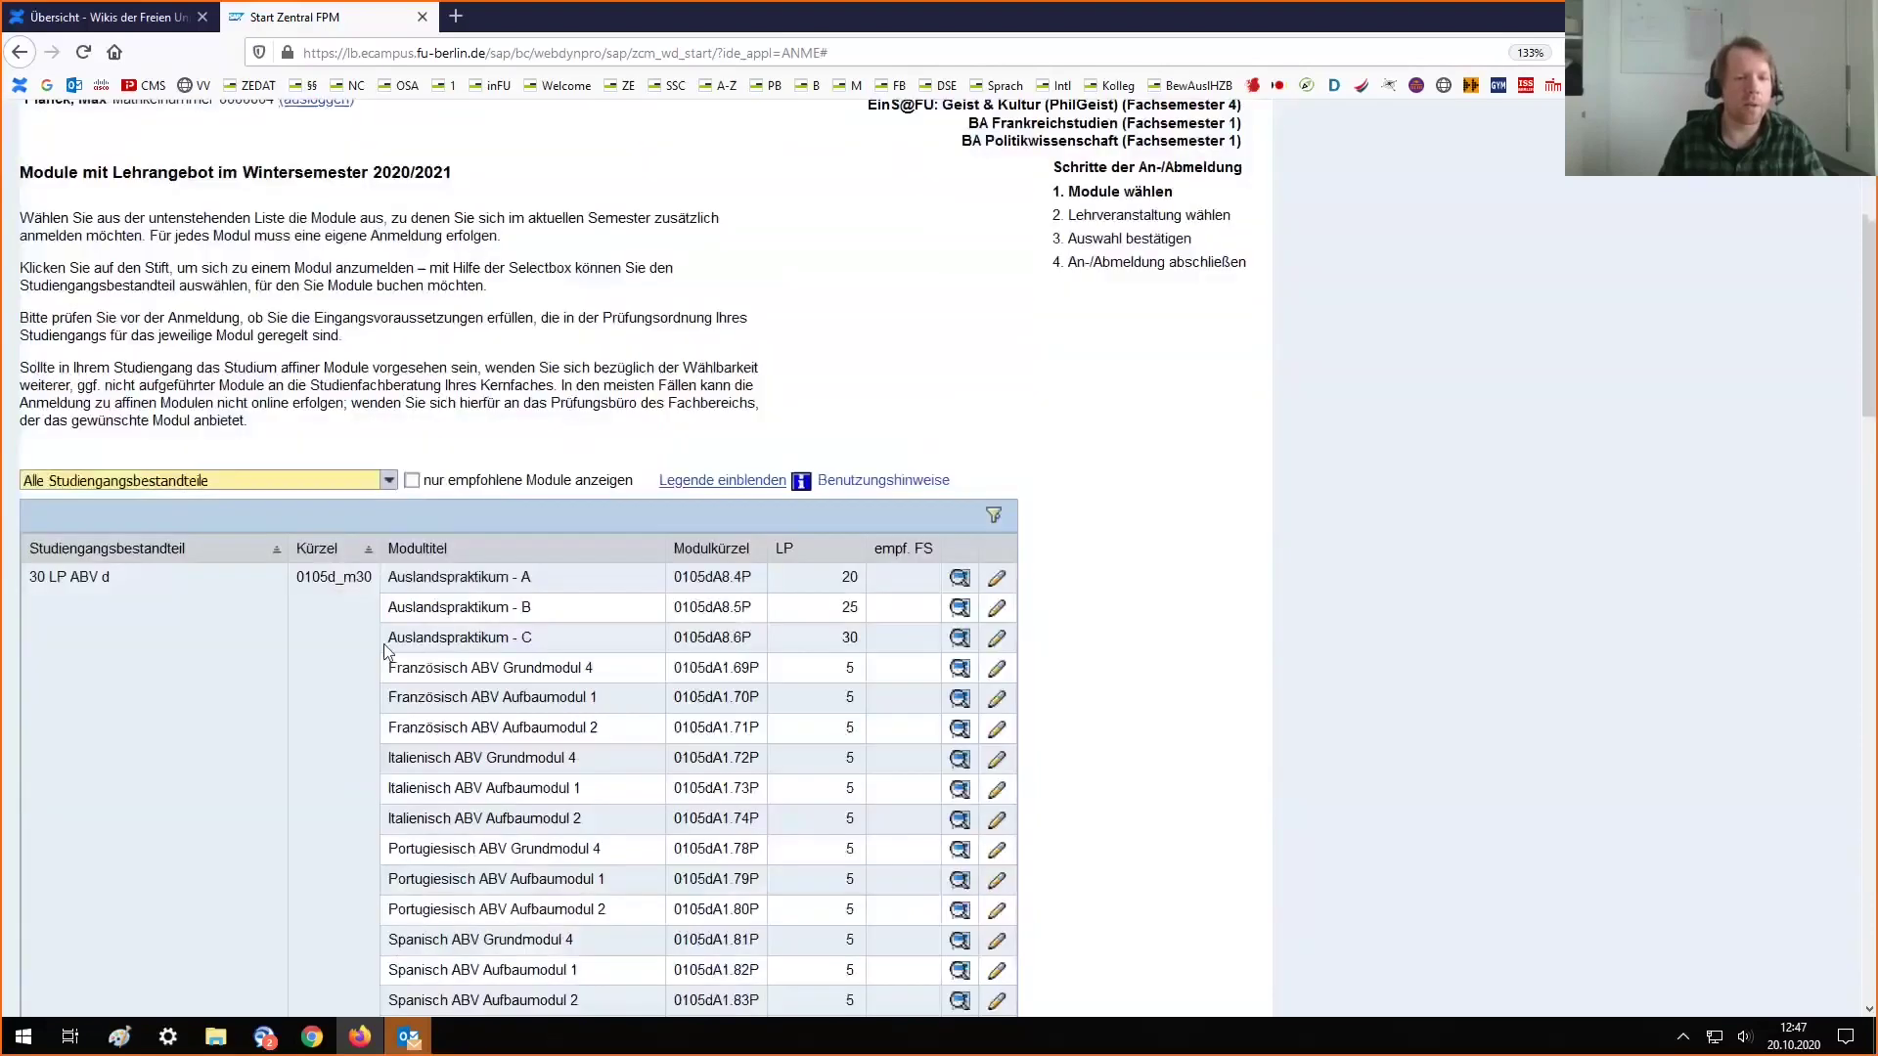
# Switch the module list to B.A. Publizistik und Kommunikation c (0169c_k90) and restrict it to recommended modules
pyautogui.click(392, 489)
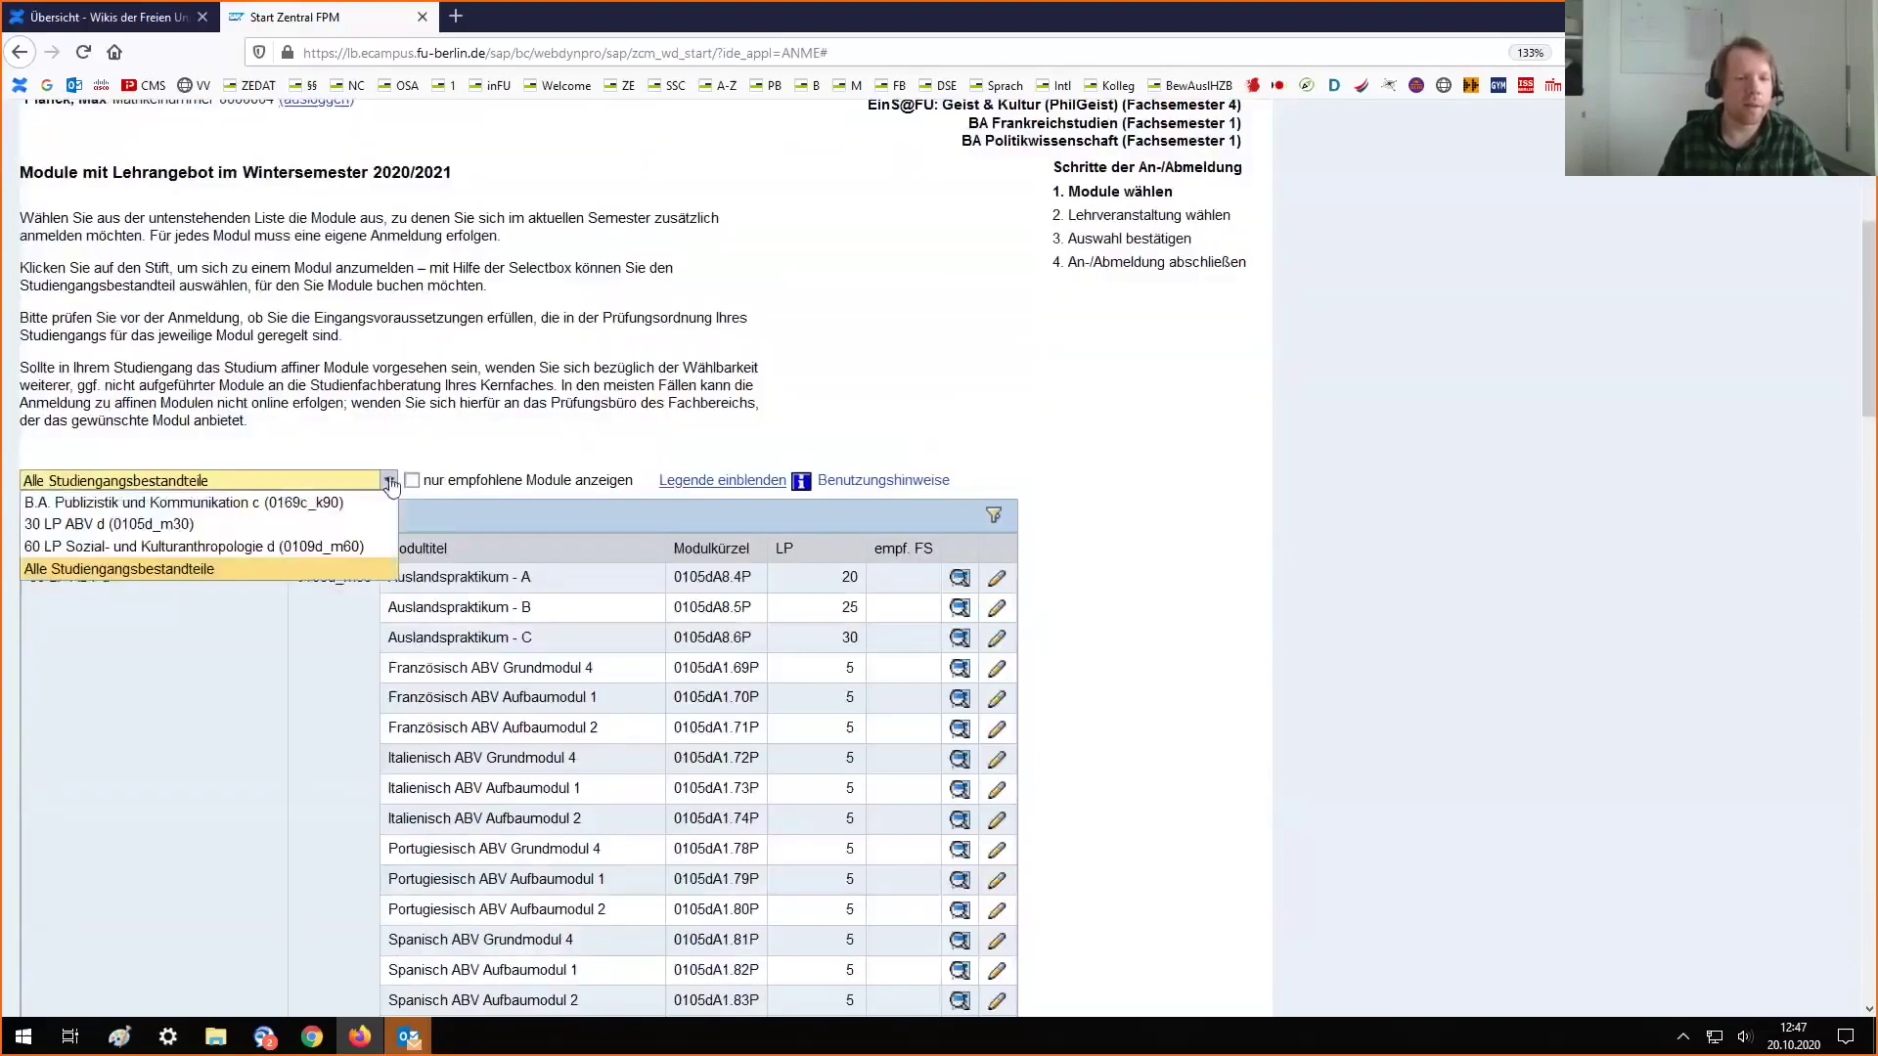
pyautogui.click(234, 496)
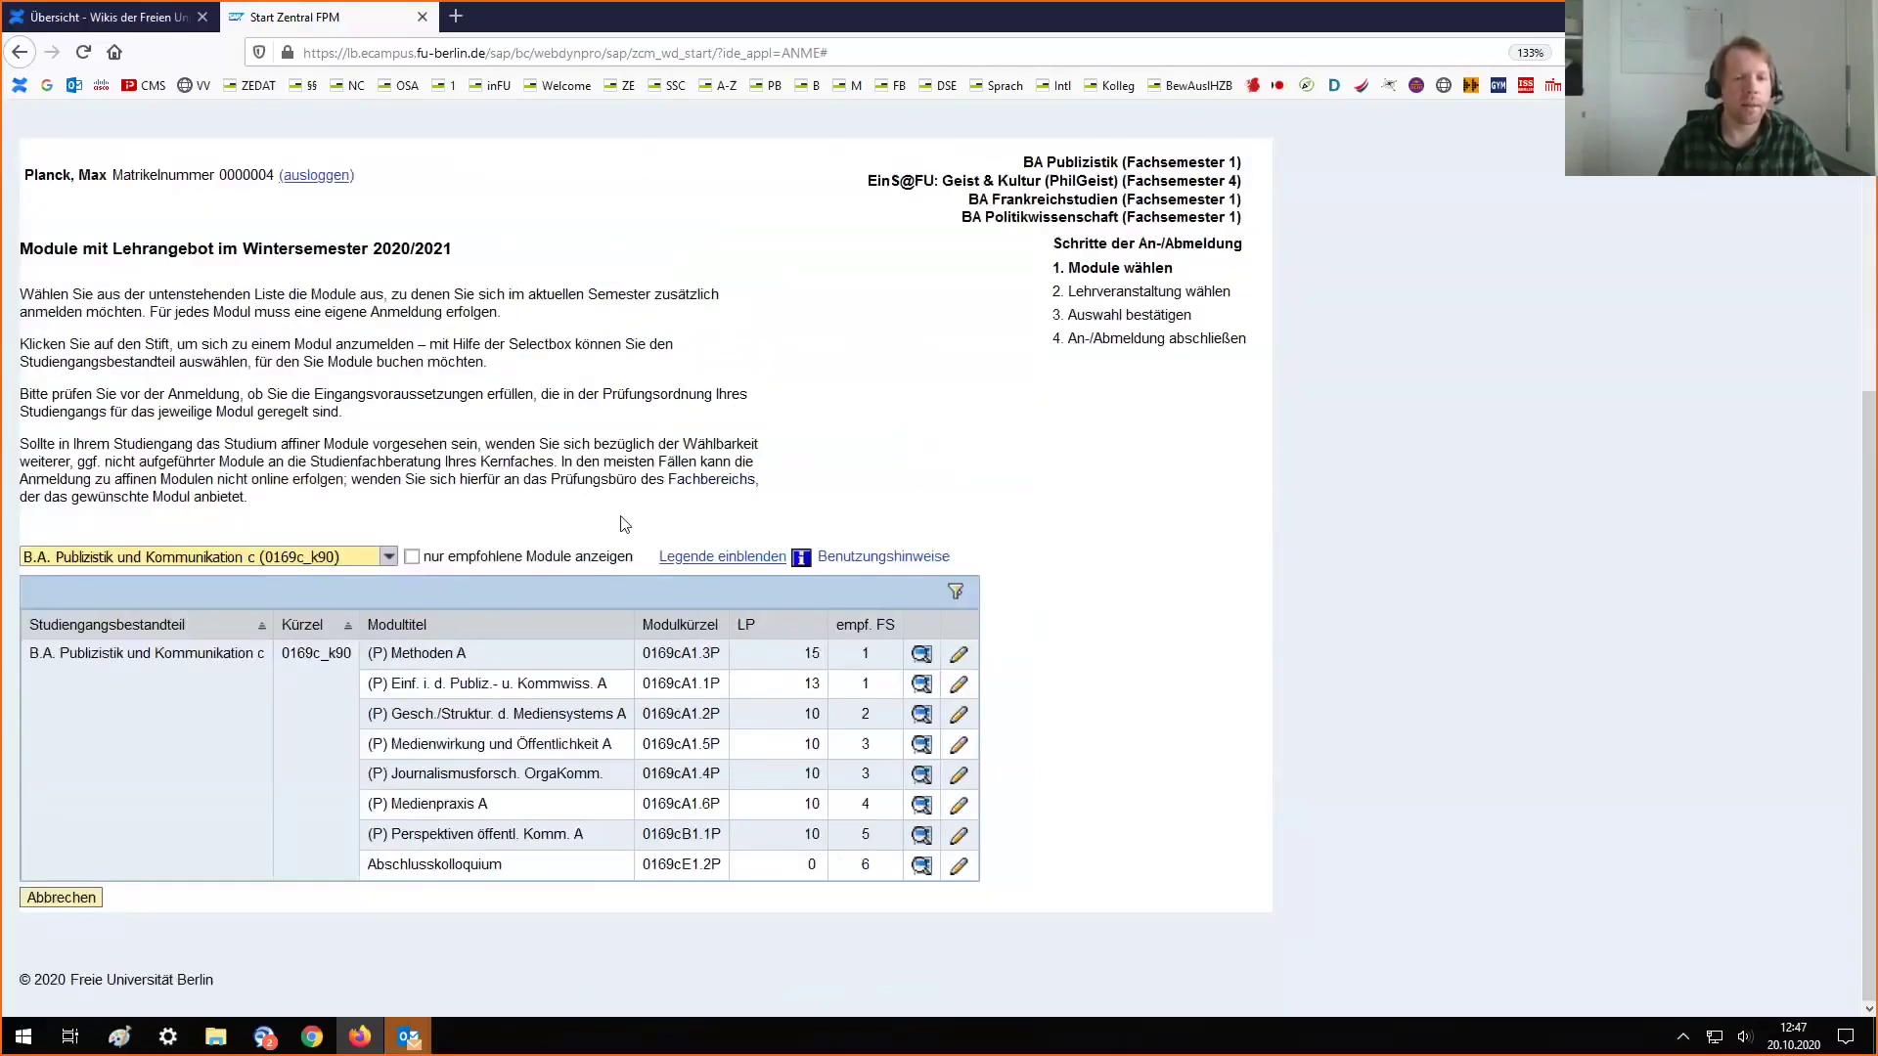
pyautogui.click(412, 557)
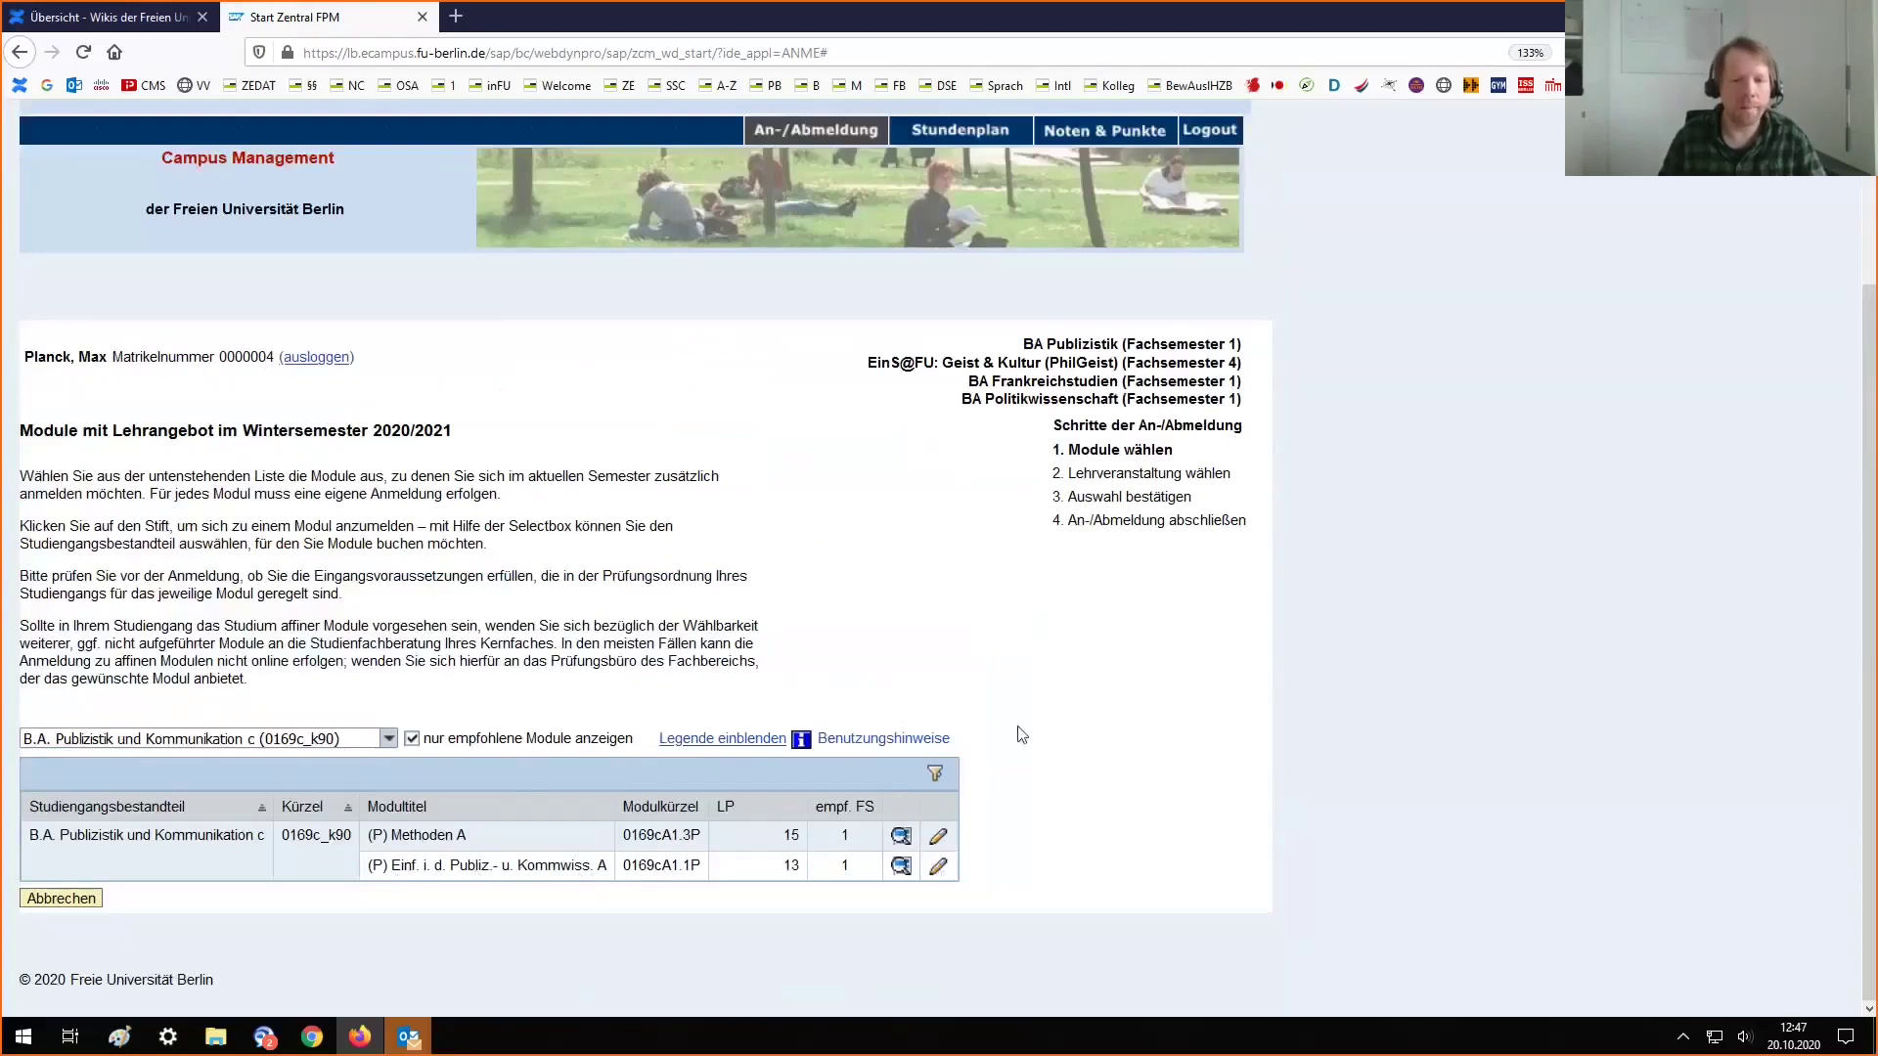
# For module (P) Einf. i. d. Publiz.- u. Kommwiss. A, select lecture 28510 and the seminar Gender Media Studies with Präferenz 1
pyautogui.scroll(-6, 1024, 671)
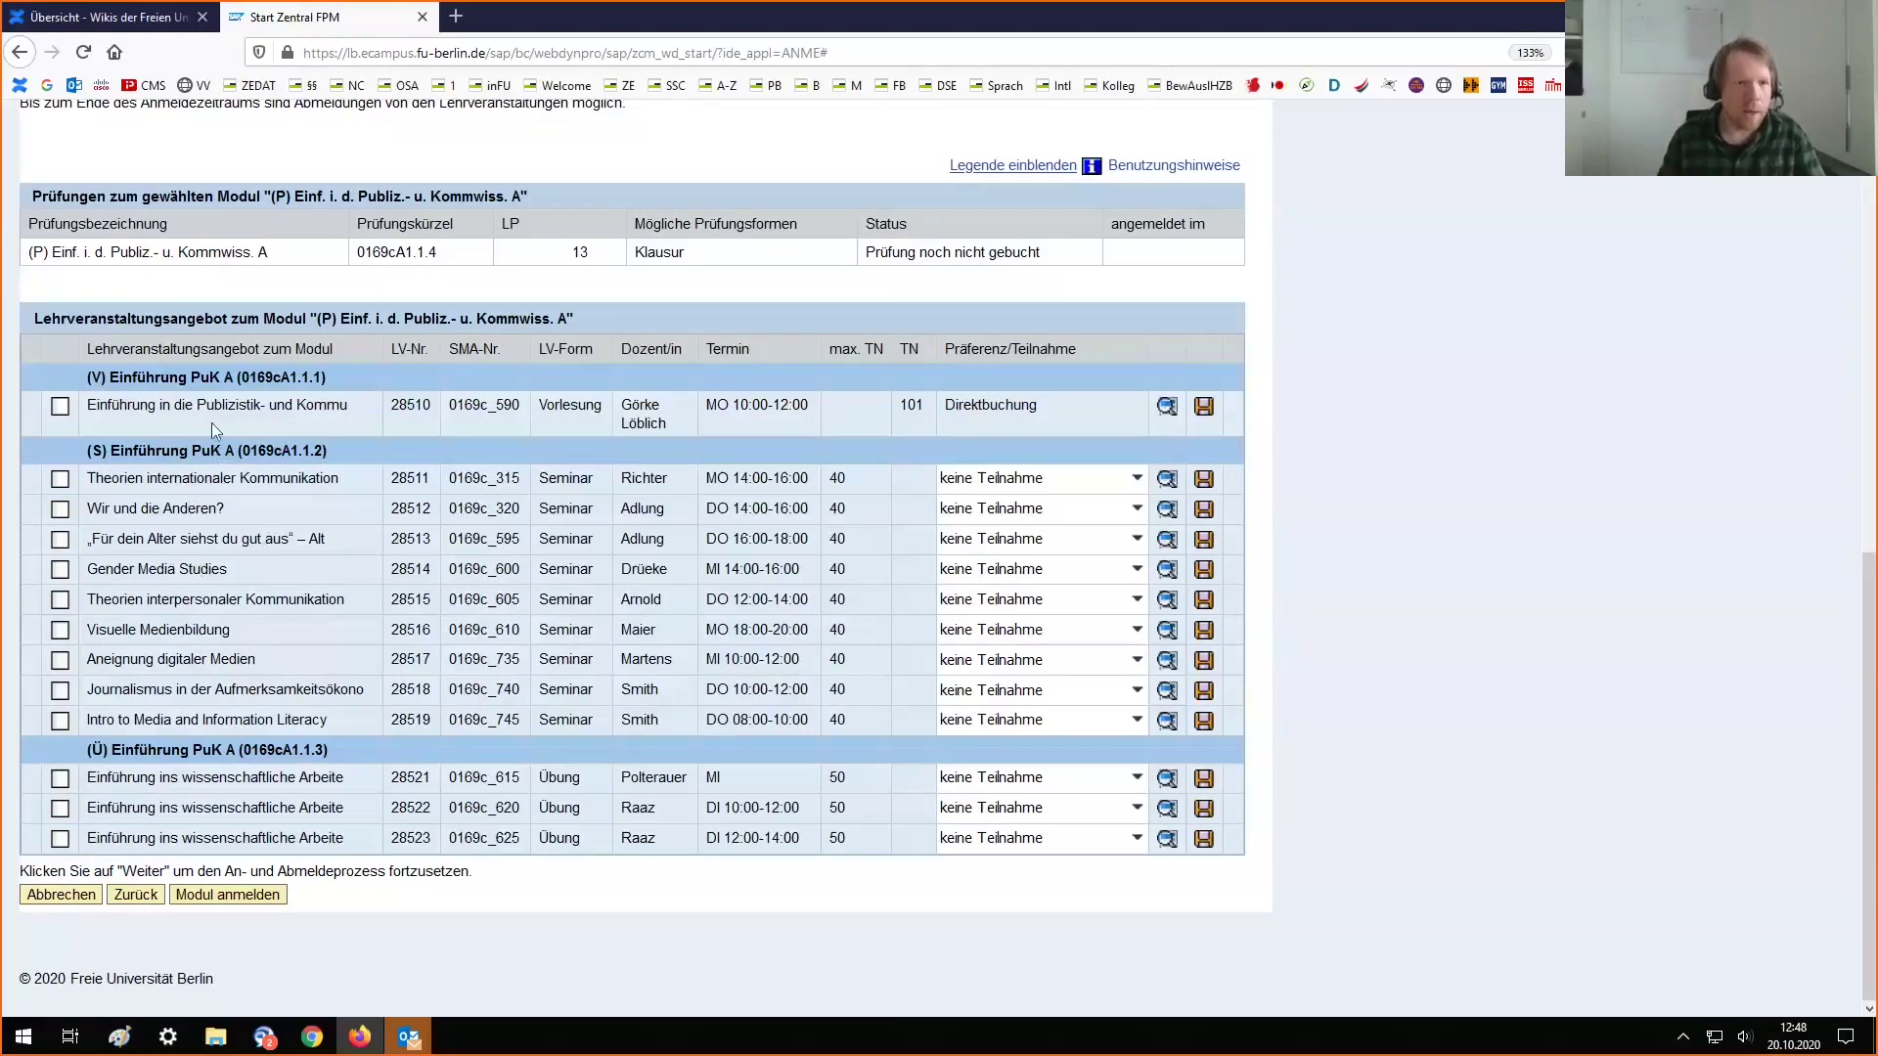
pyautogui.click(60, 407)
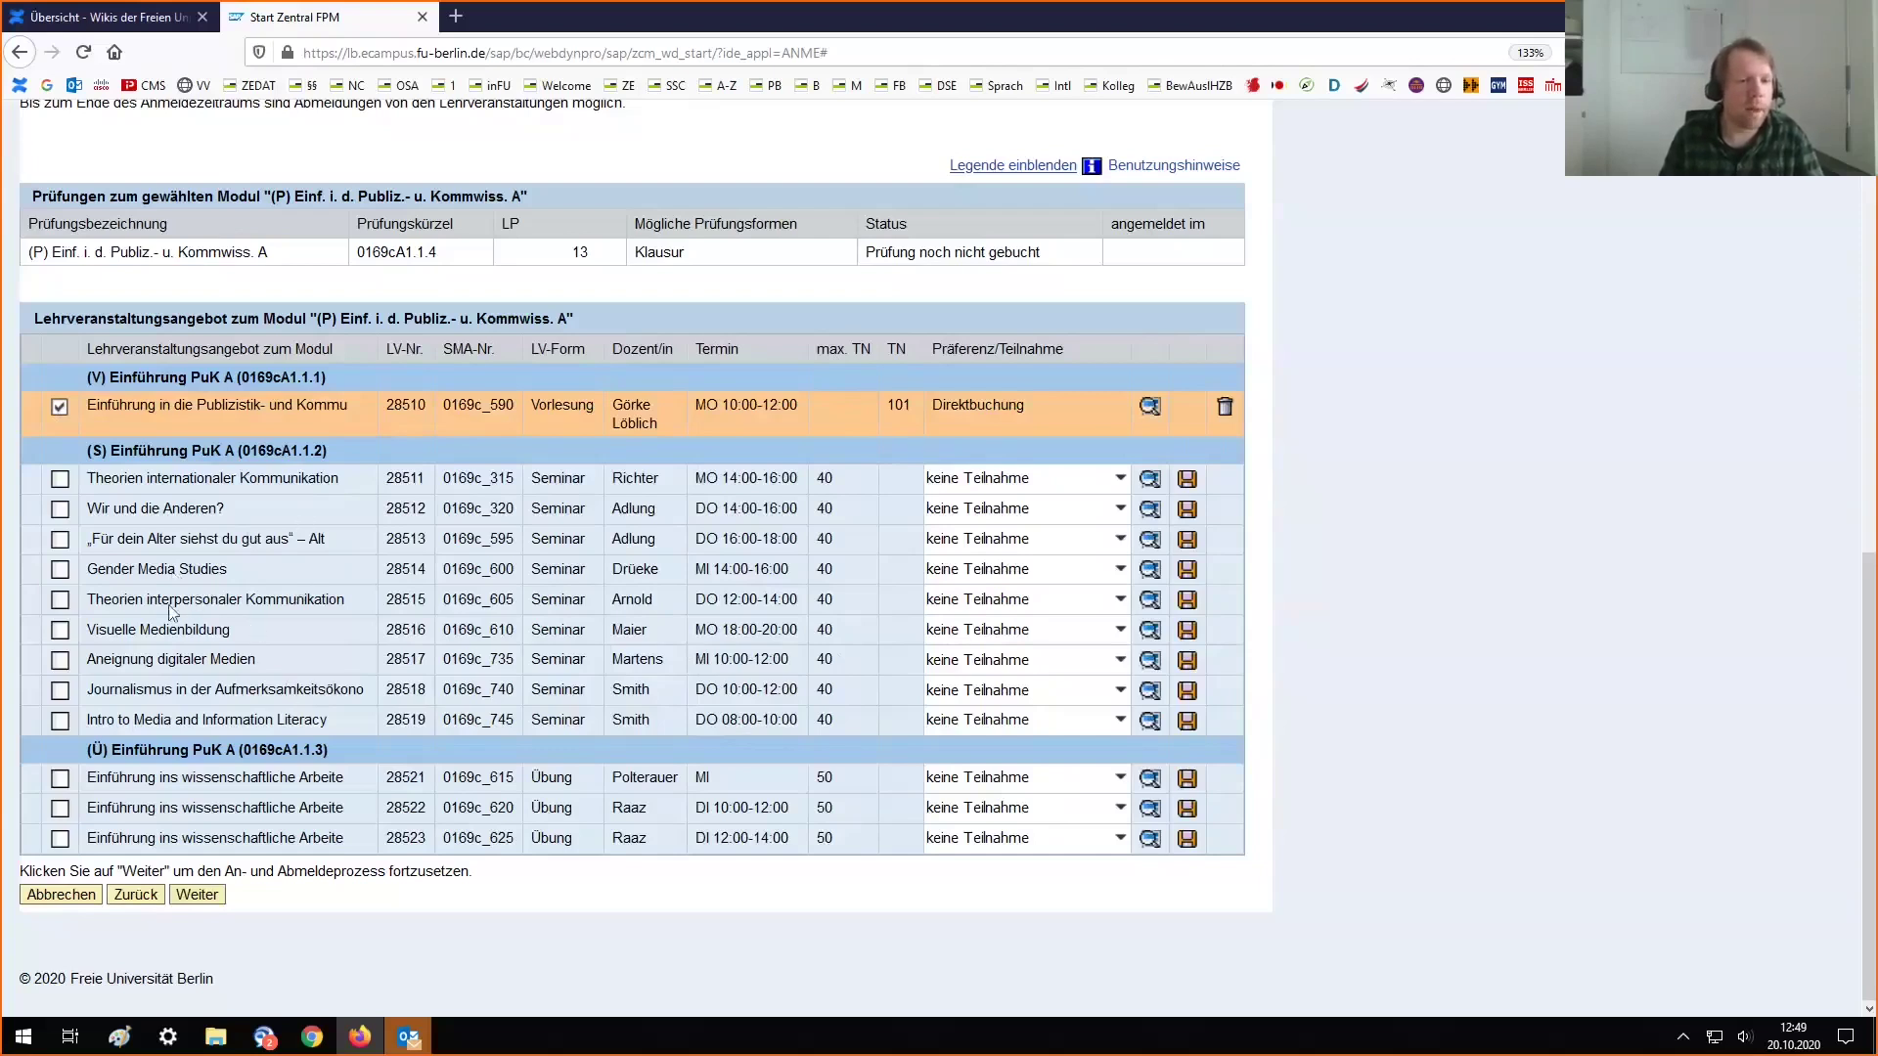
pyautogui.click(59, 572)
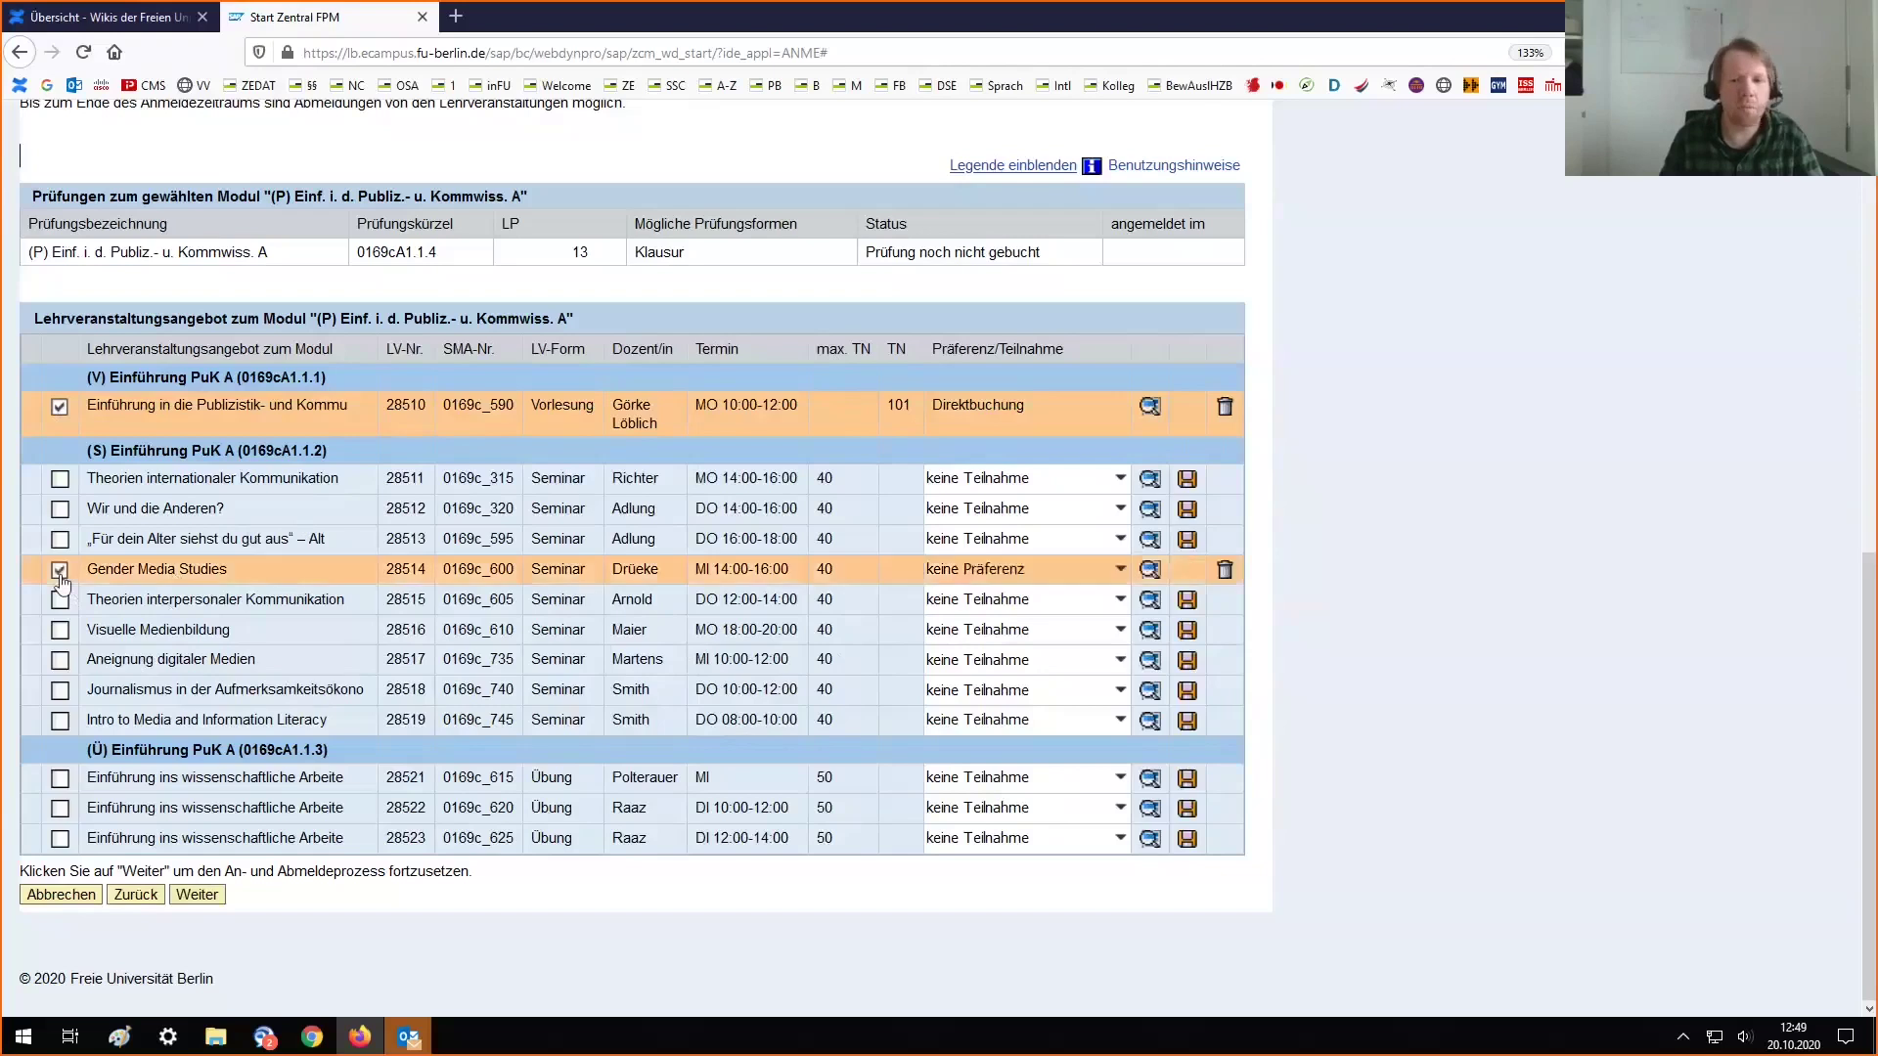
pyautogui.click(979, 570)
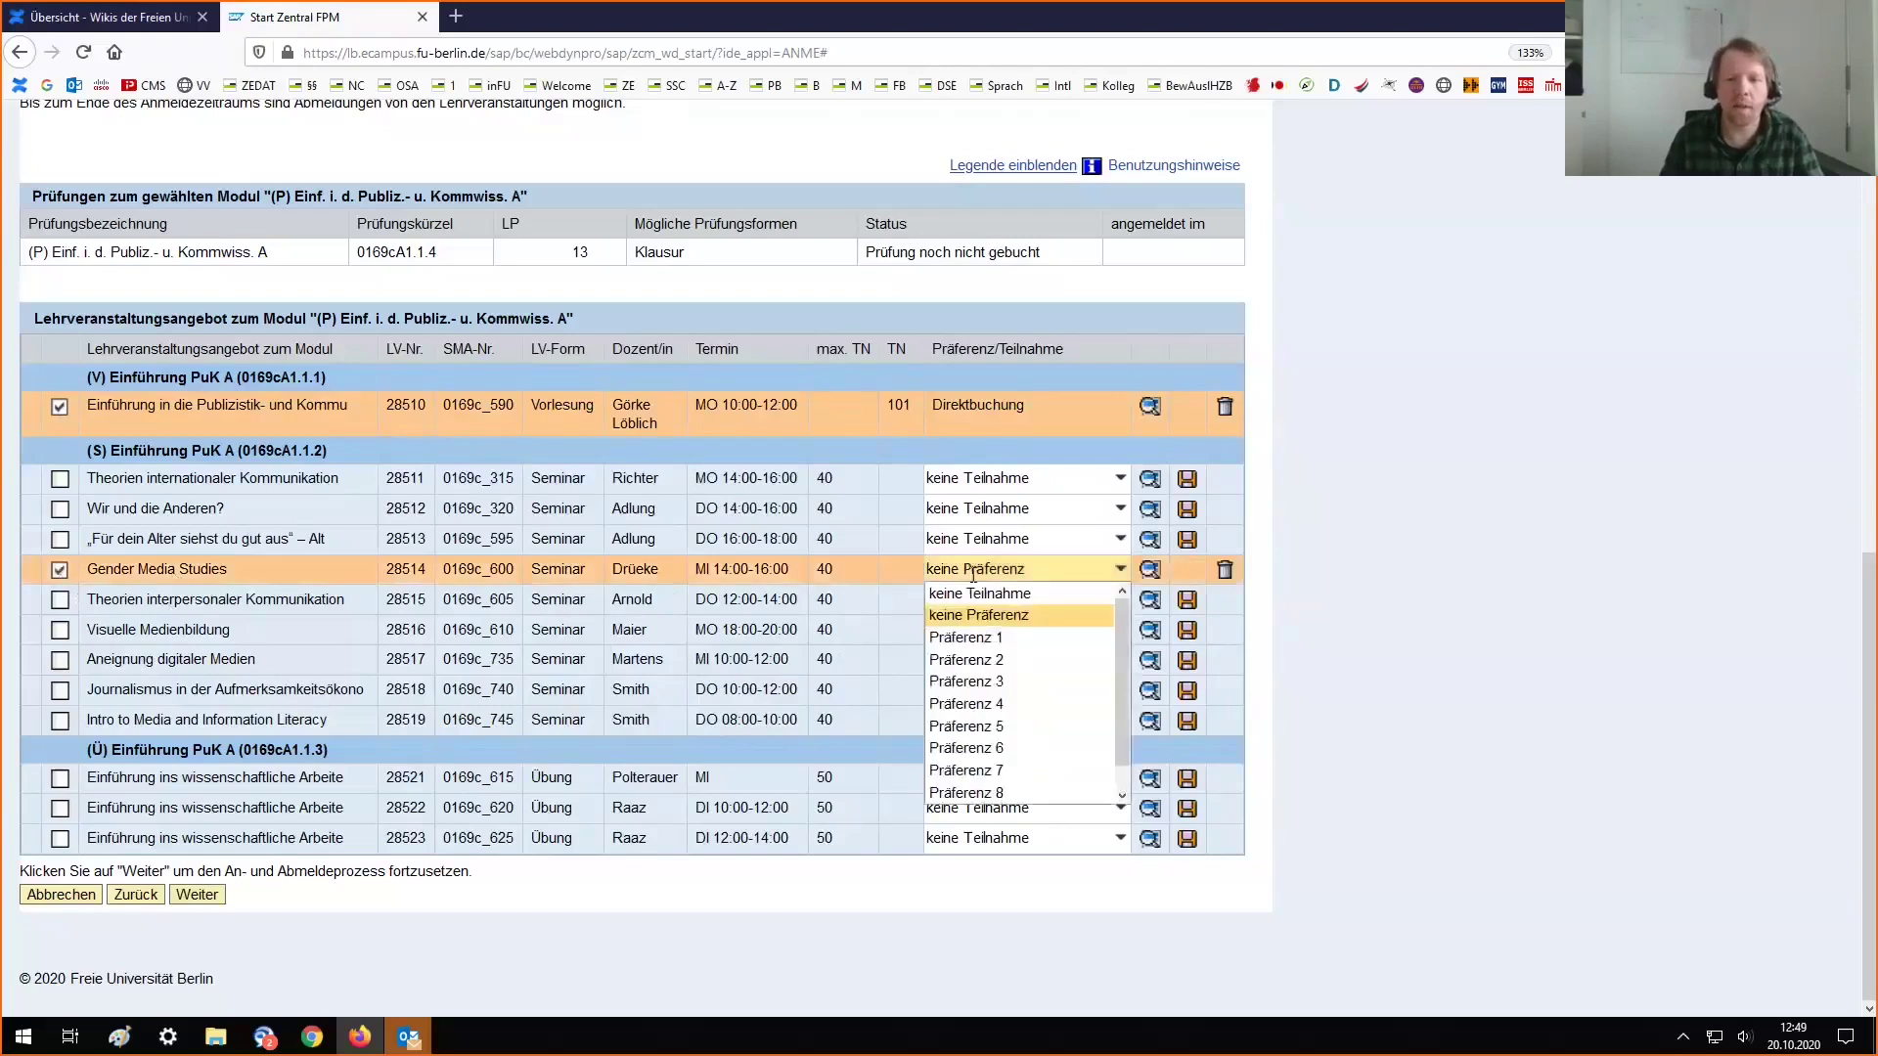
pyautogui.click(976, 640)
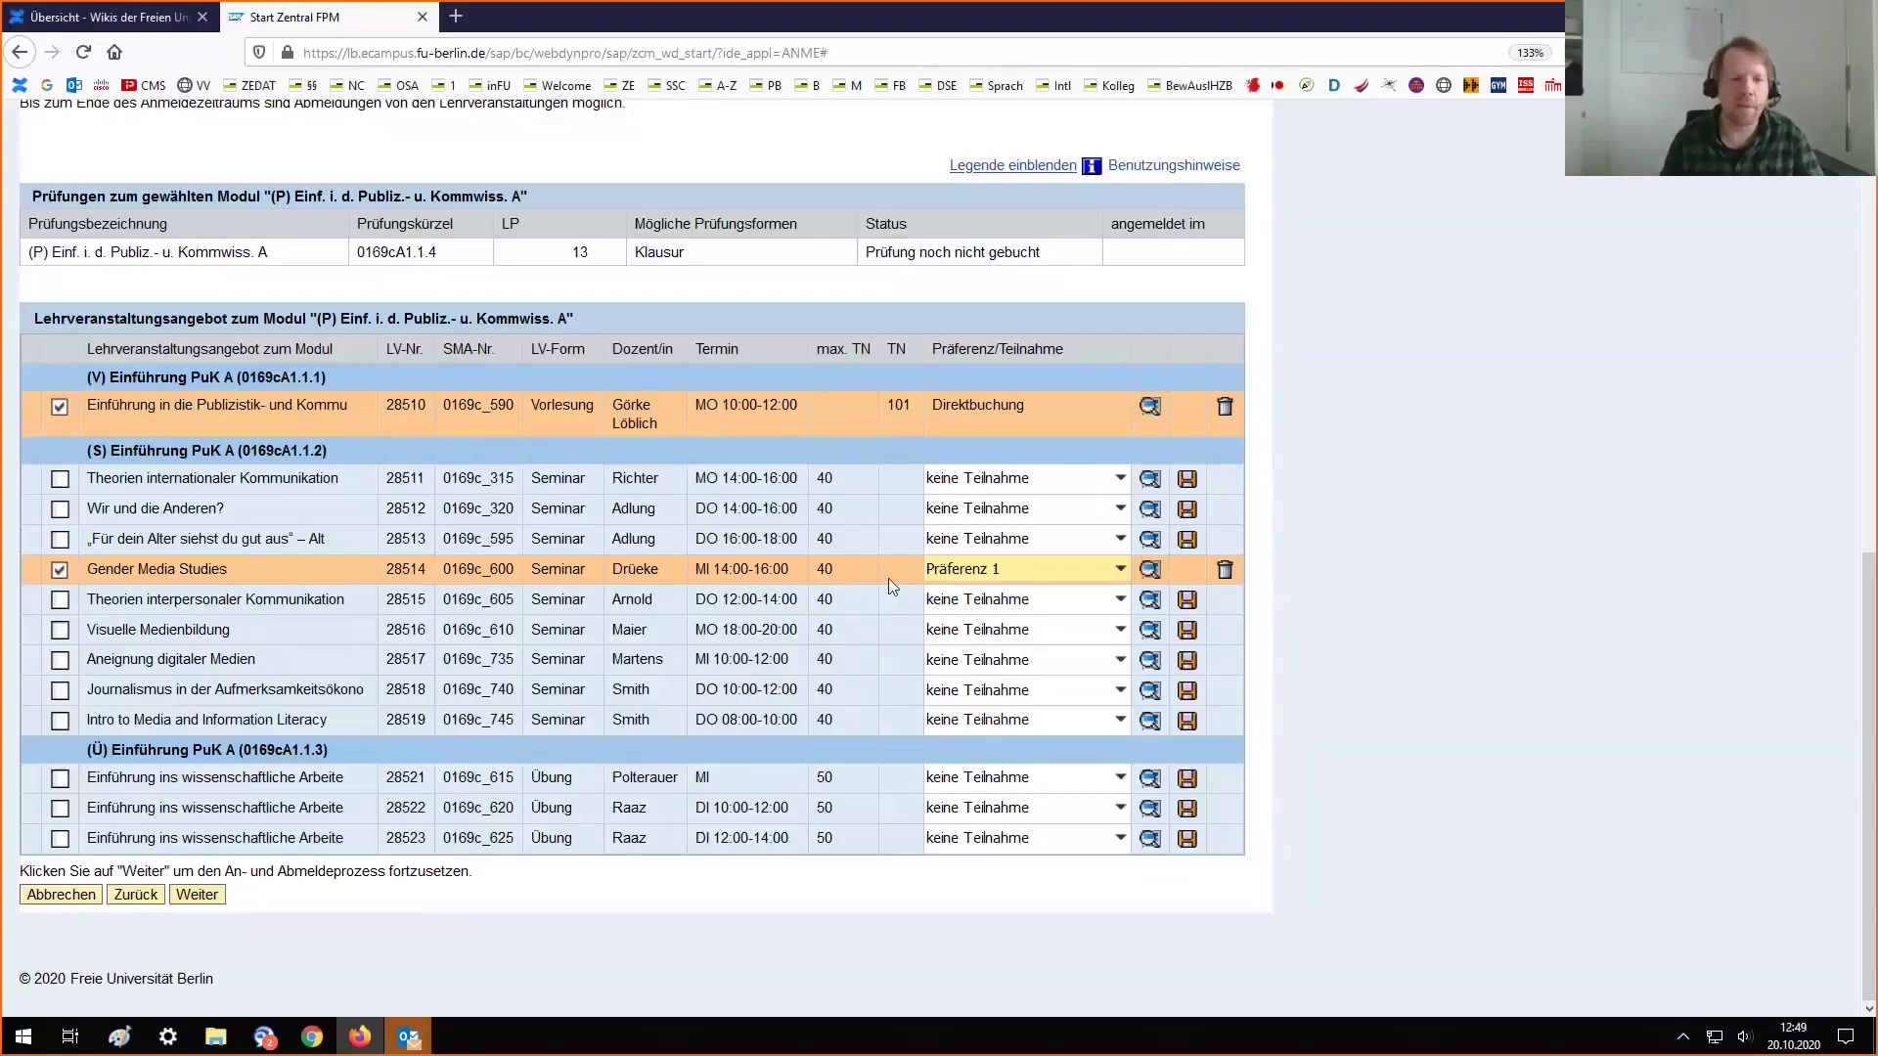
# Select the seminars Intro to Media and Information Literacy with Präferenz 2 and Wir und die Anderen? with Präferenz 3
pyautogui.click(57, 724)
pyautogui.click(979, 721)
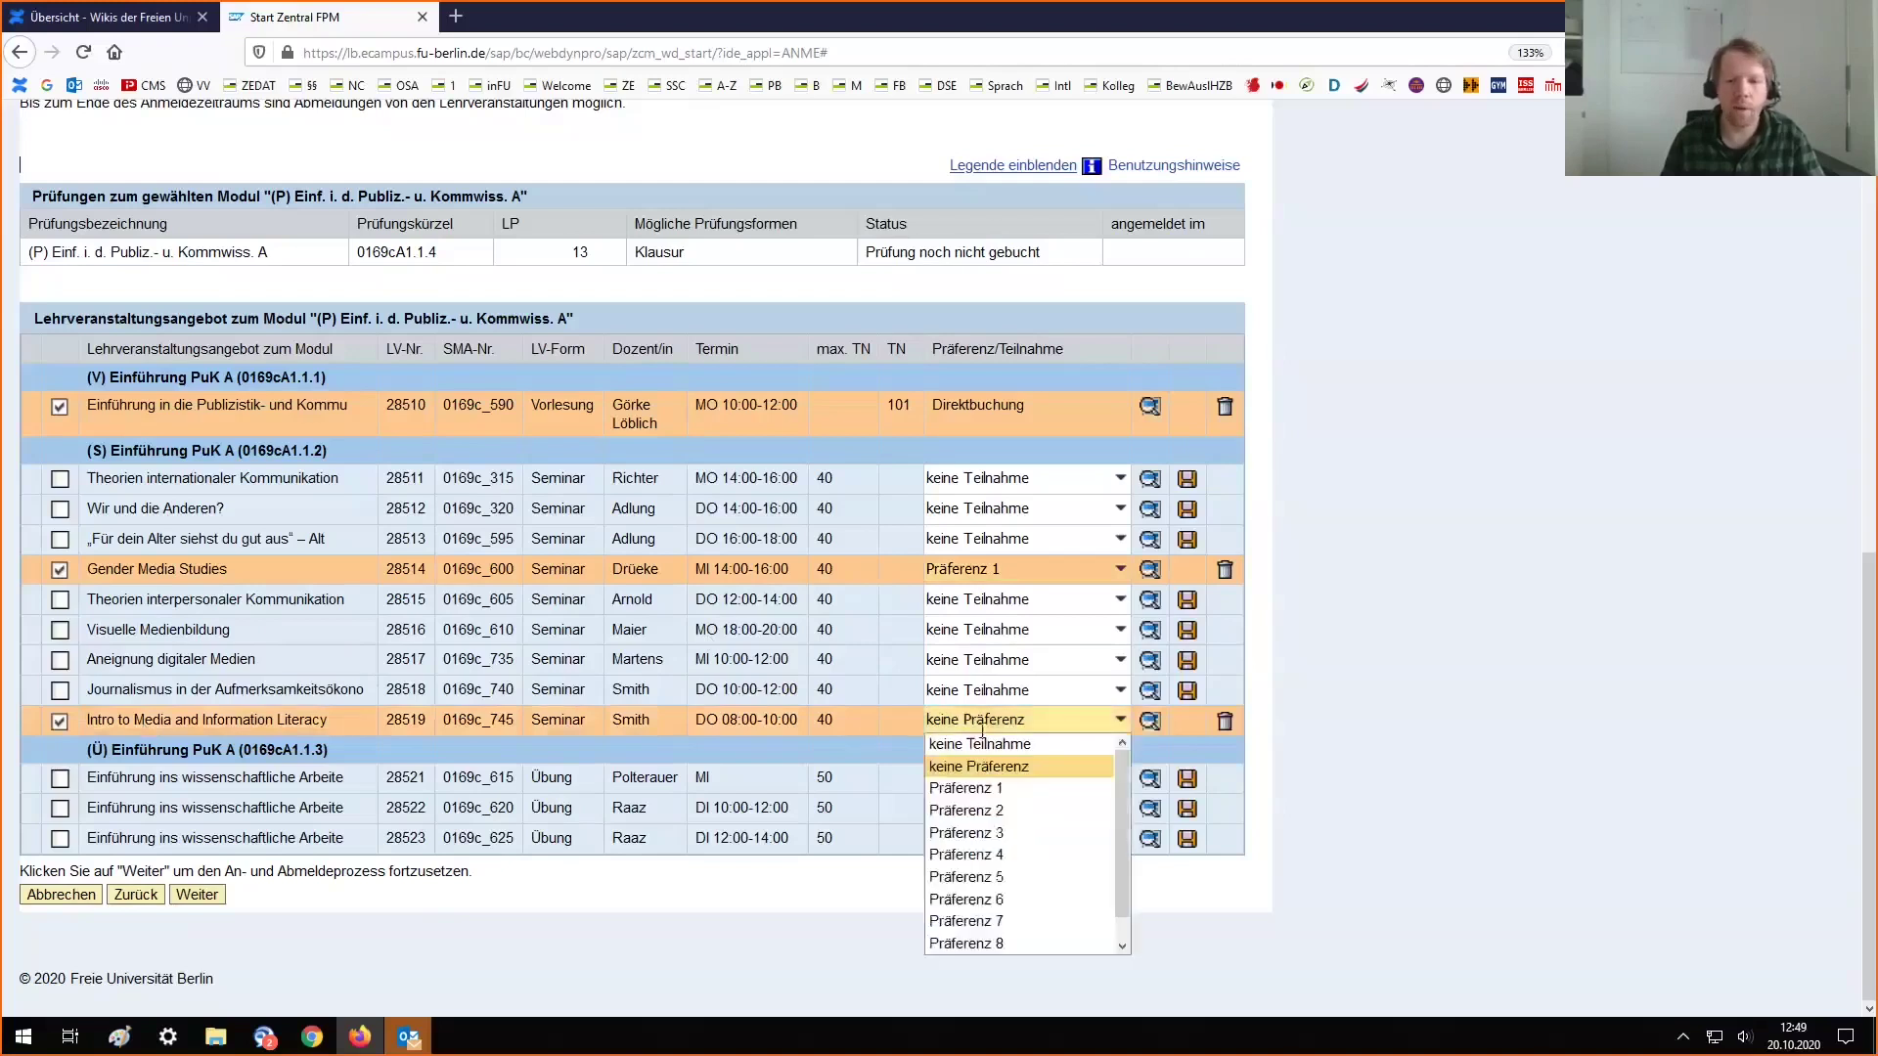
pyautogui.click(978, 809)
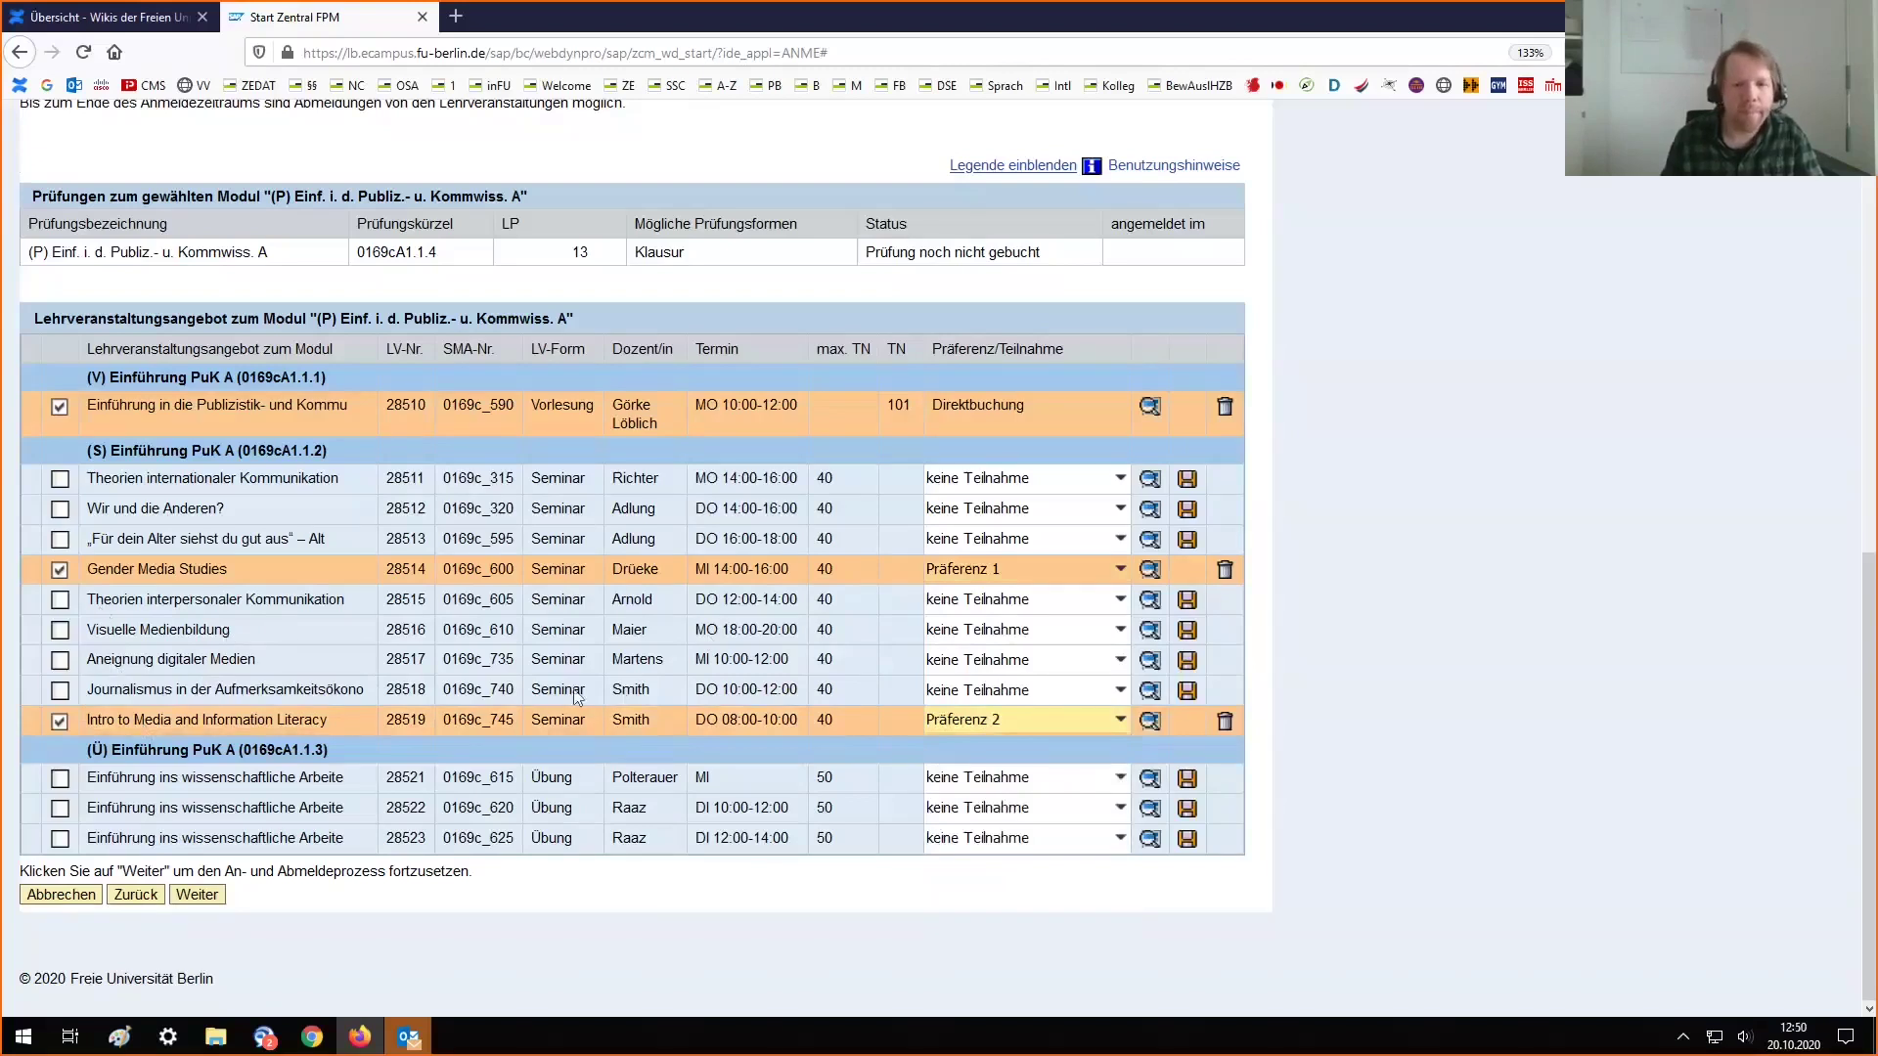
pyautogui.click(60, 510)
pyautogui.click(993, 509)
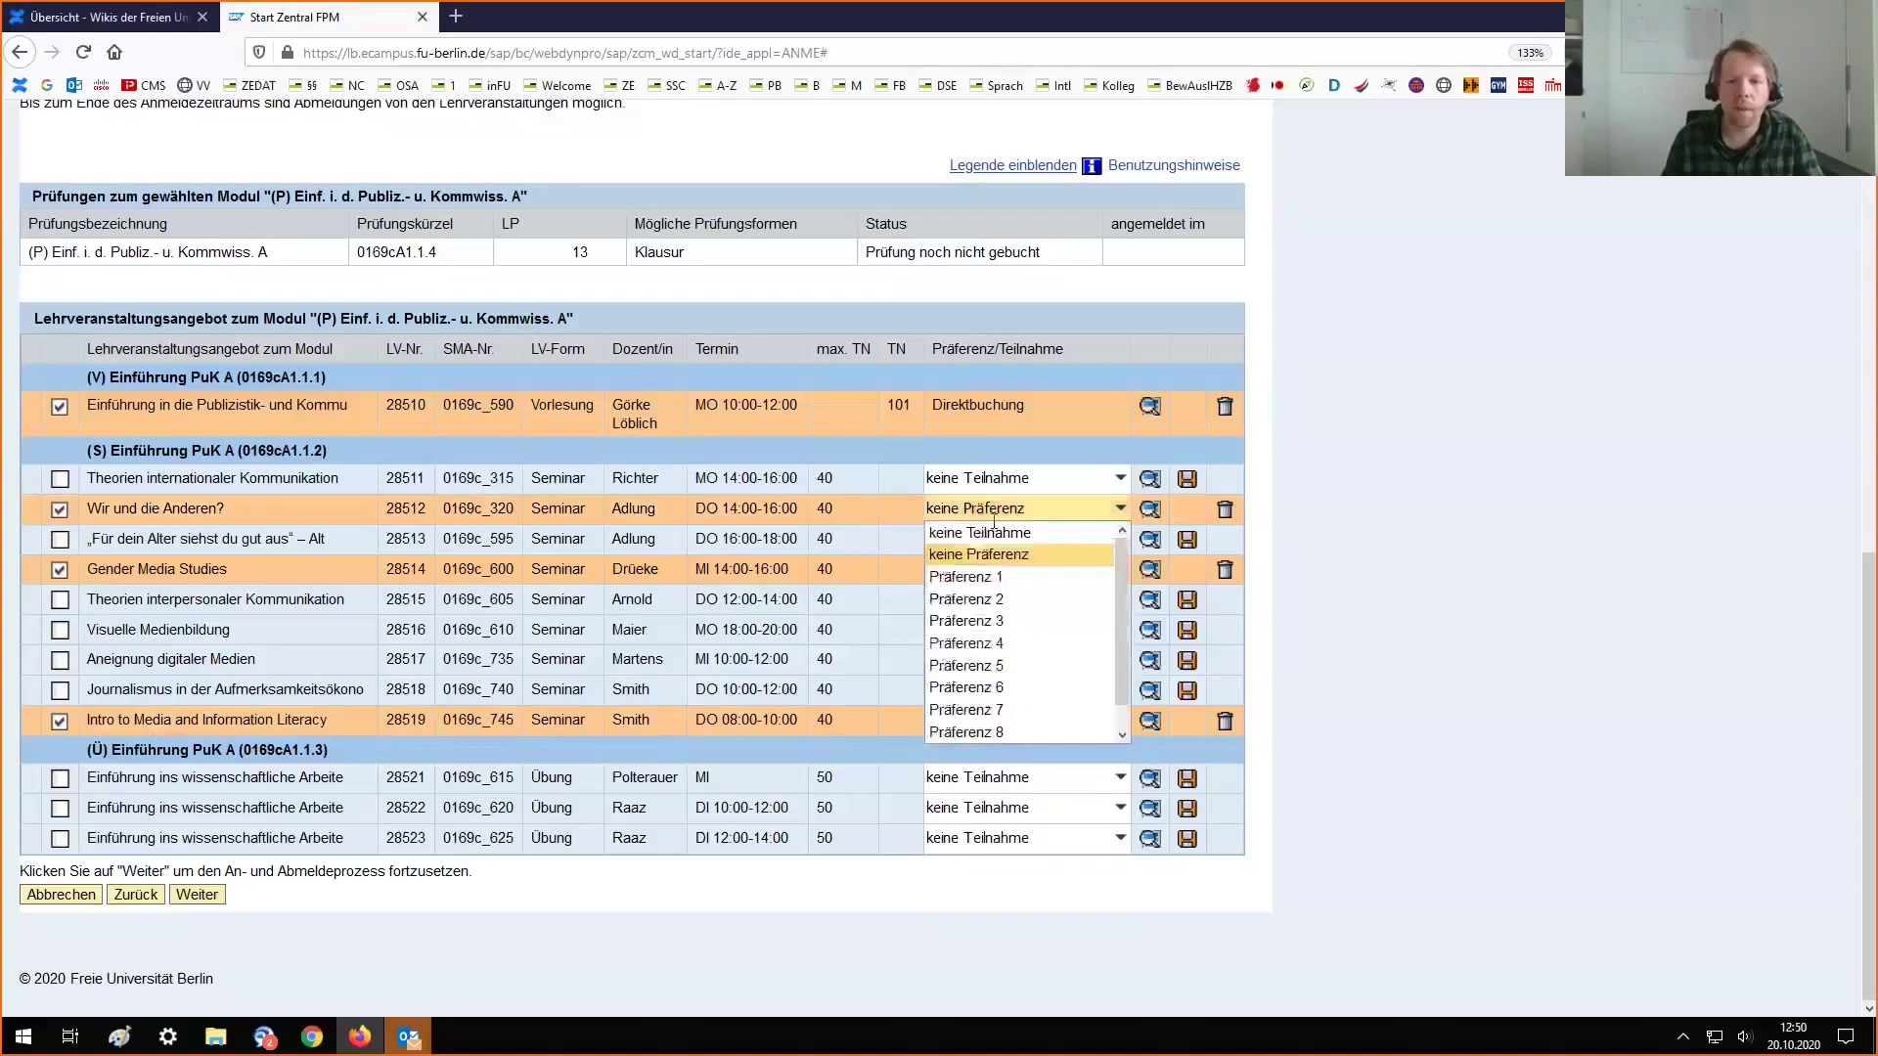
pyautogui.click(978, 621)
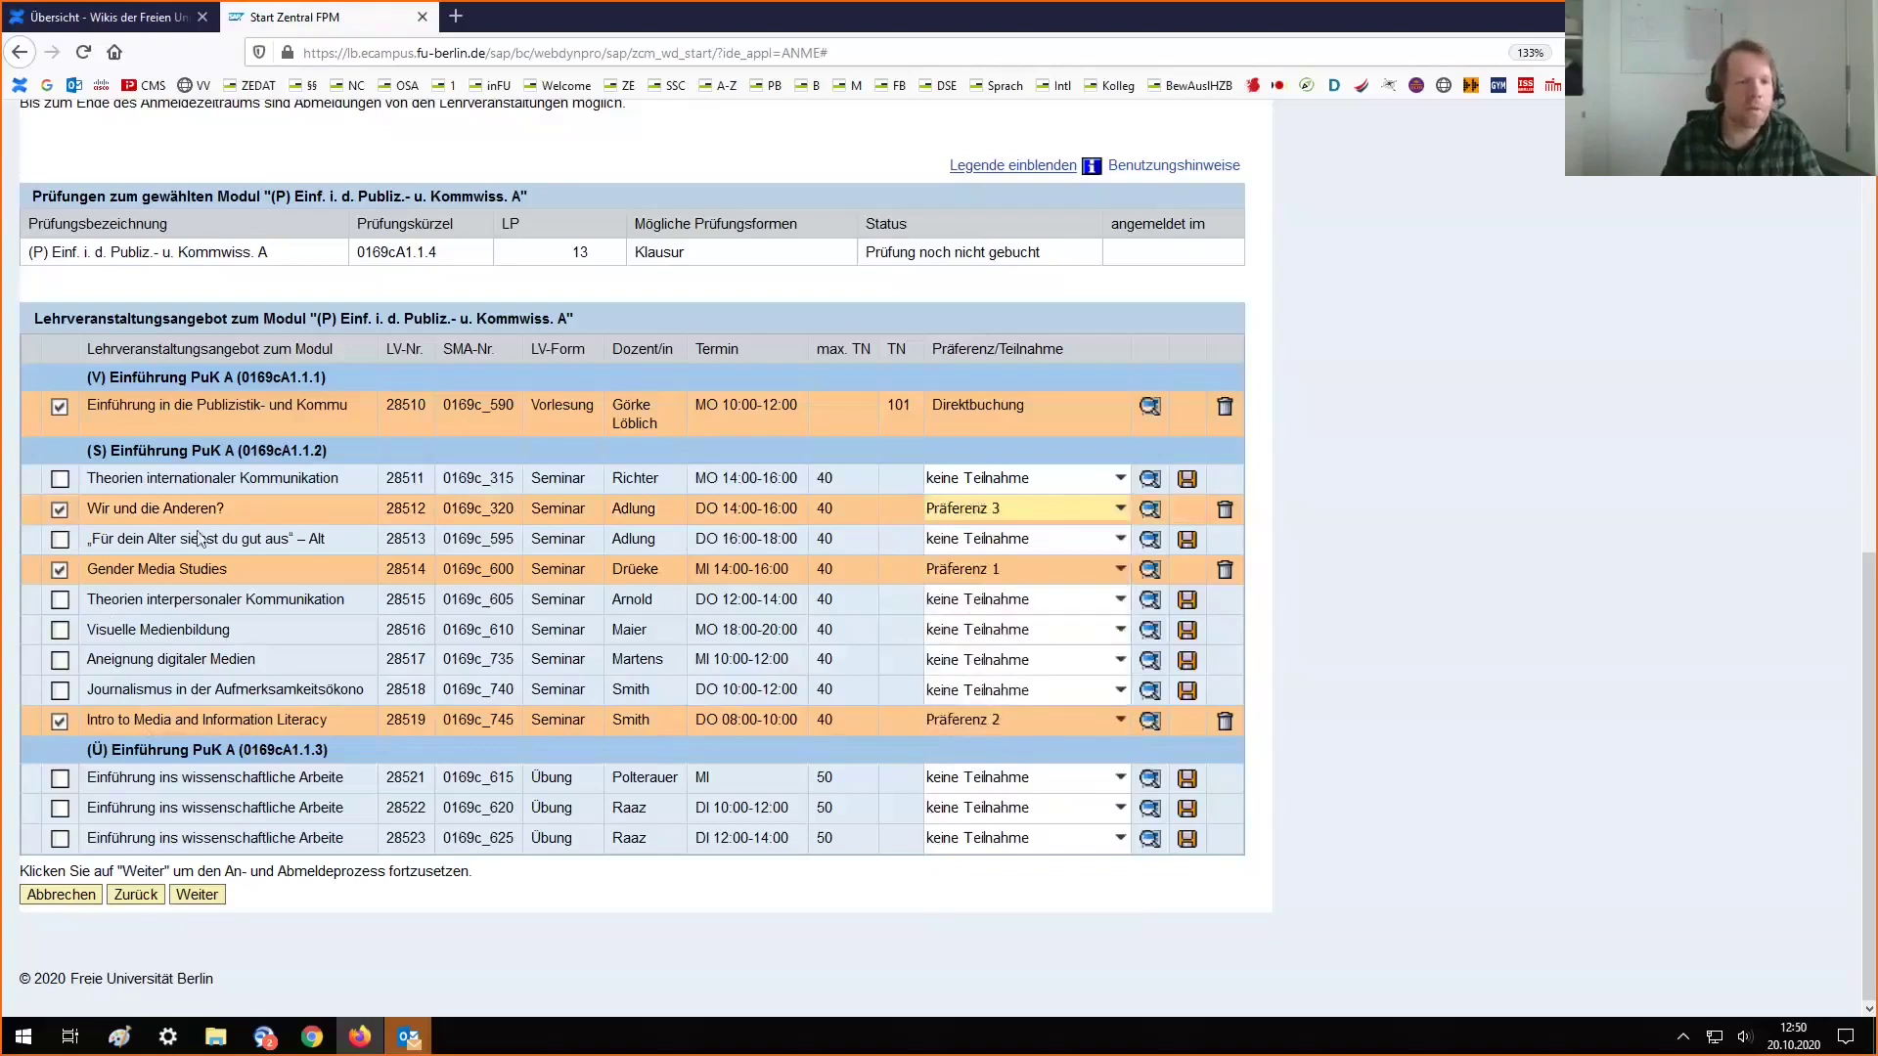
# Select the seminars „Für dein Alter siehst du gut aus“ with Präferenz 4 and Theorien interpersonaler Kommunikation with Präferenz 5
pyautogui.click(60, 539)
pyautogui.click(1017, 539)
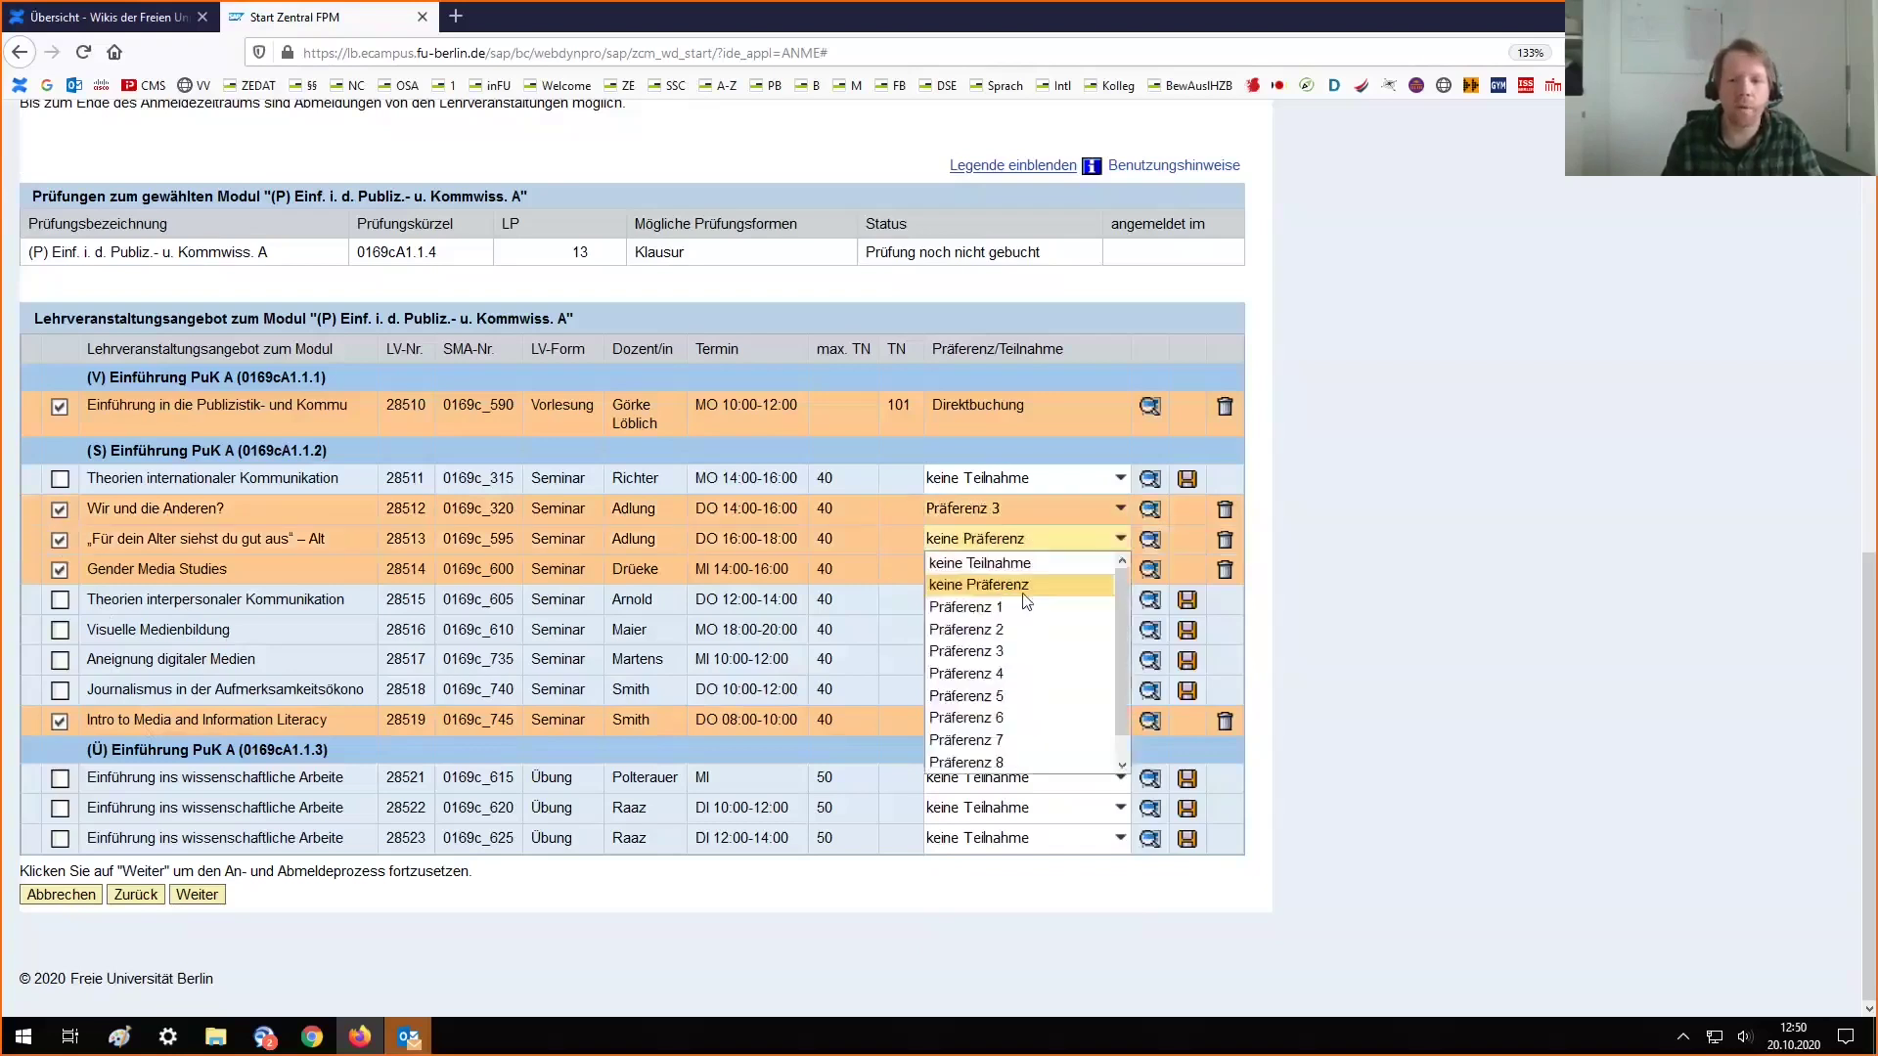
pyautogui.click(1017, 674)
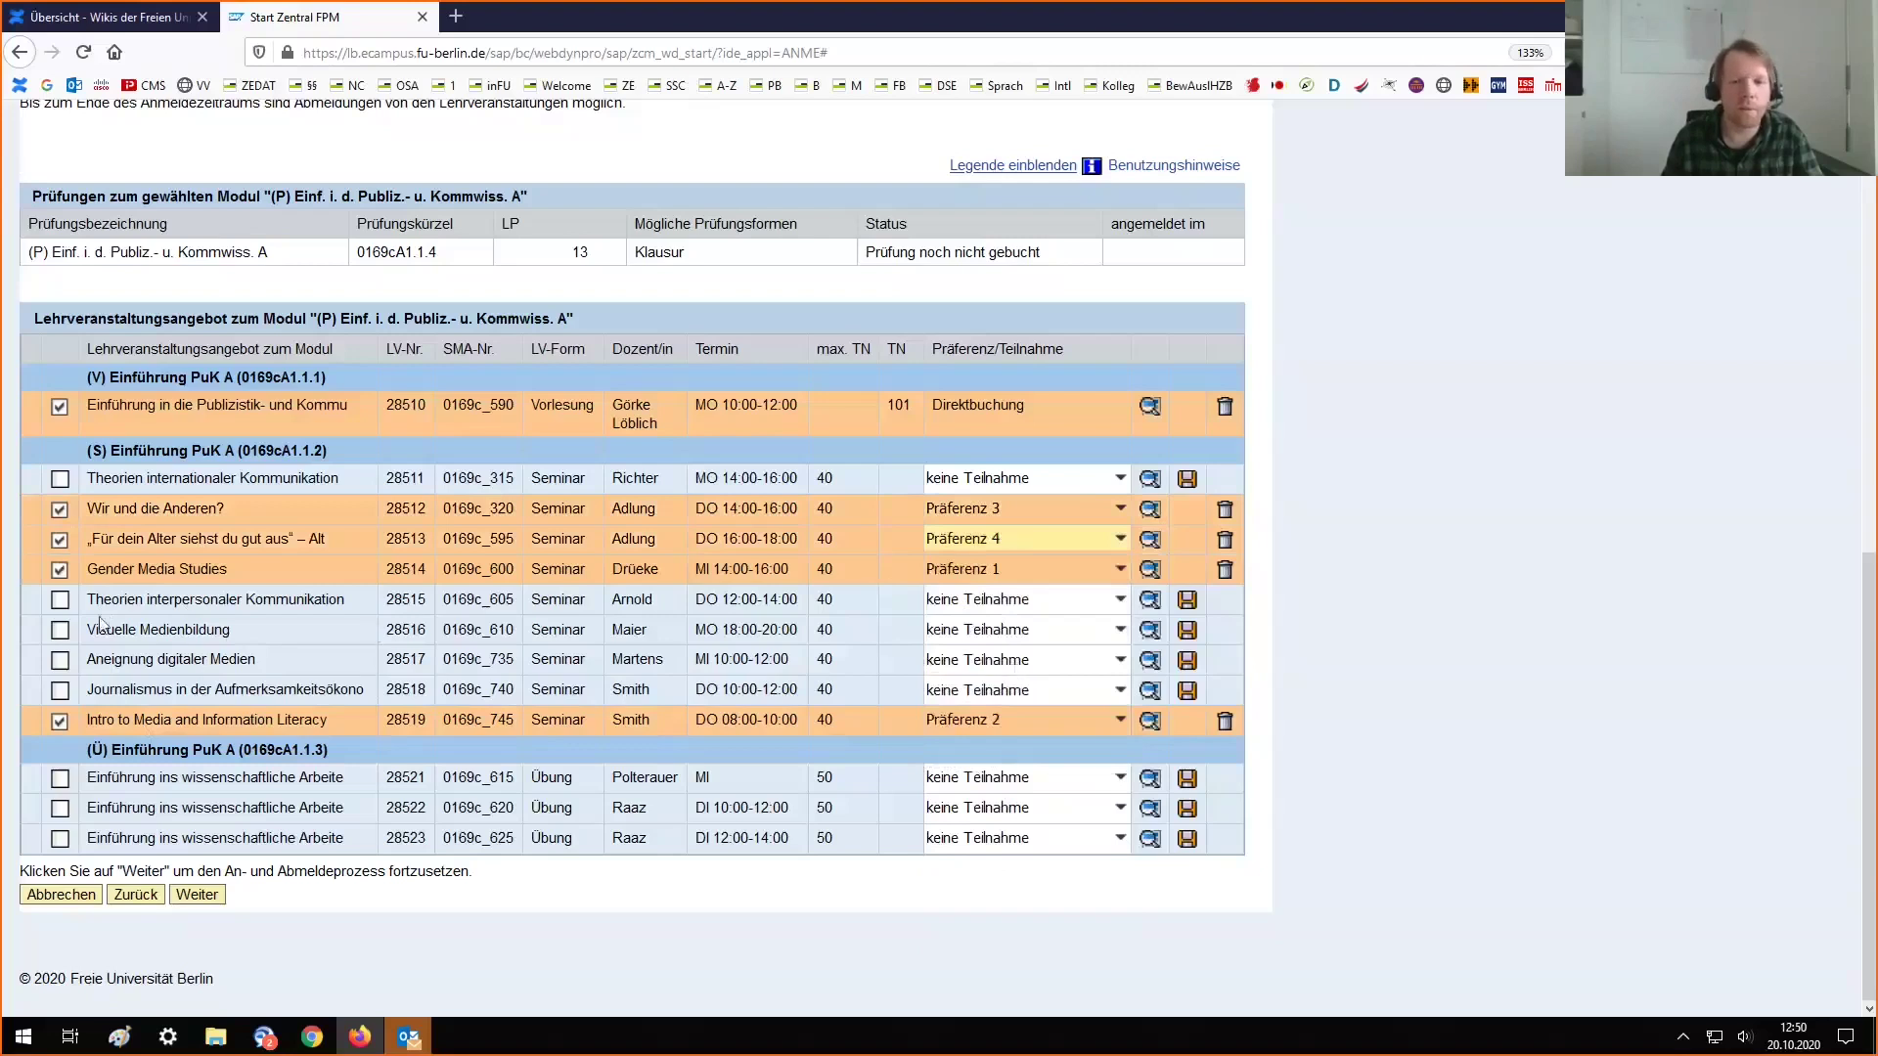
pyautogui.click(59, 600)
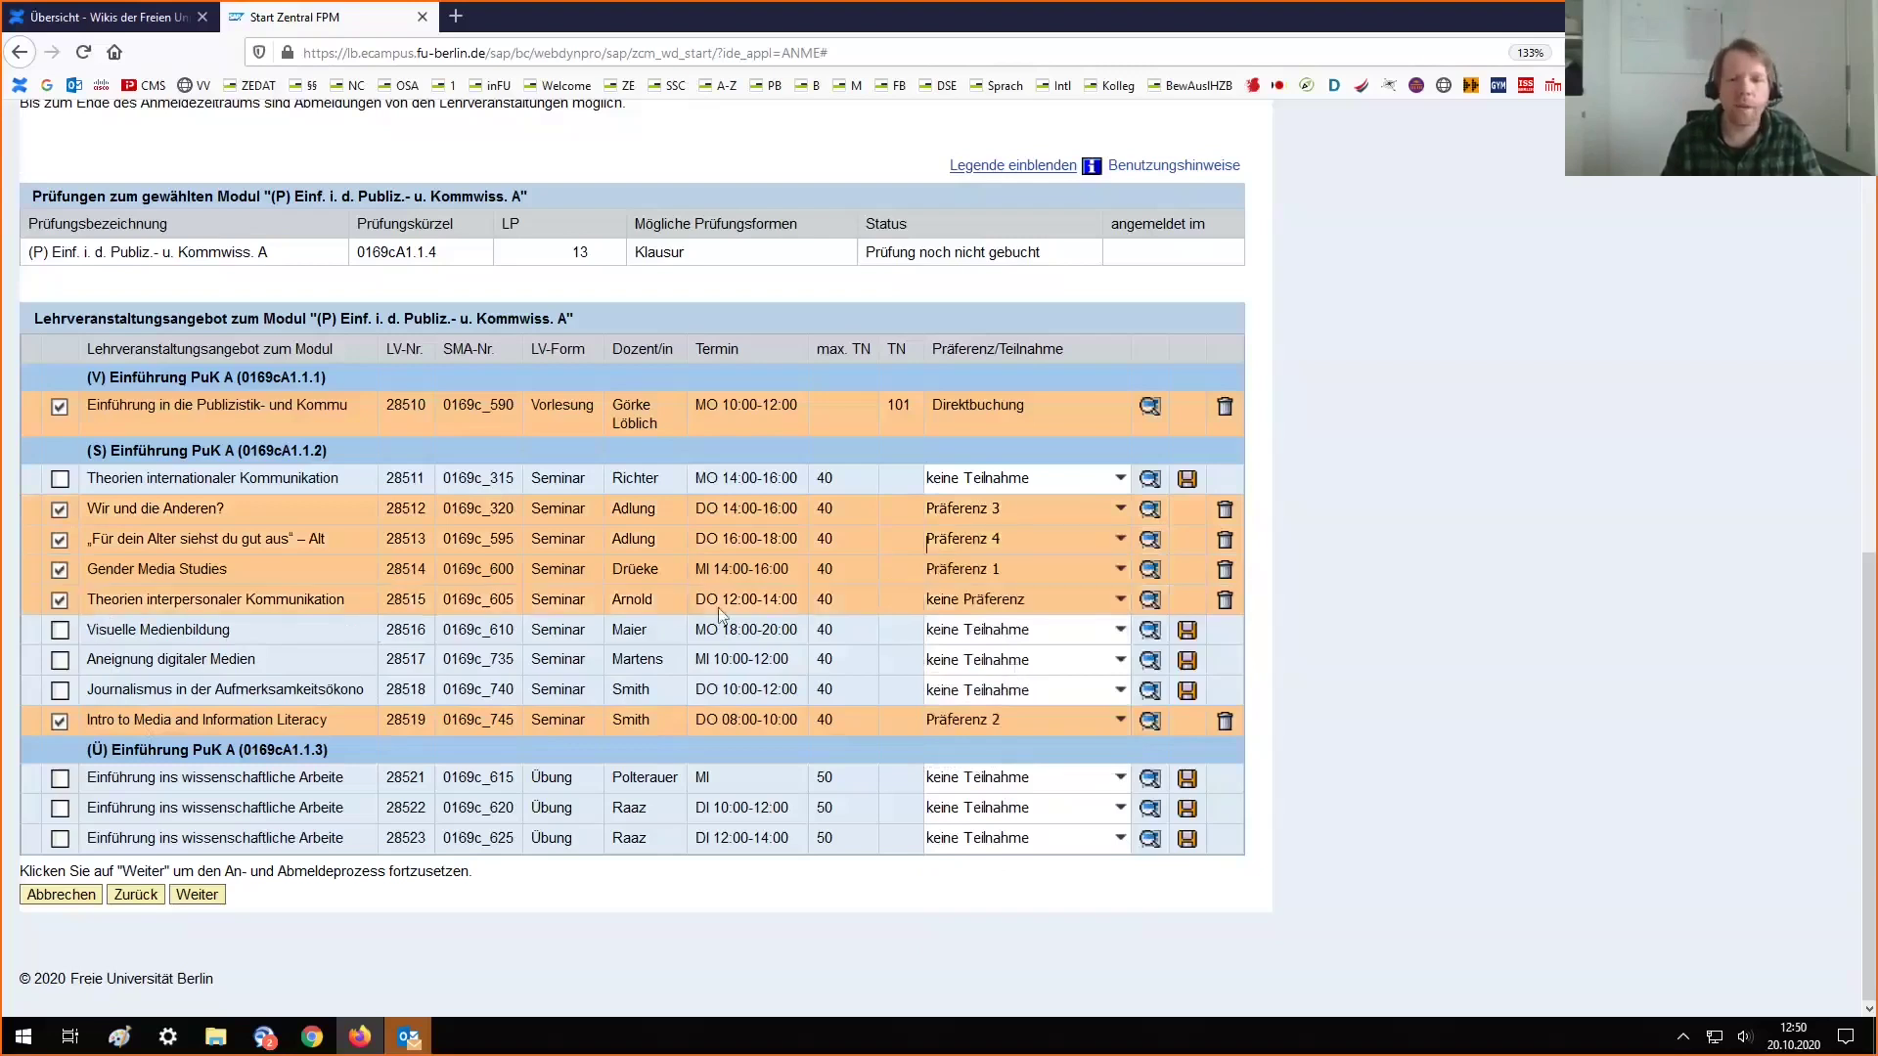
pyautogui.click(949, 604)
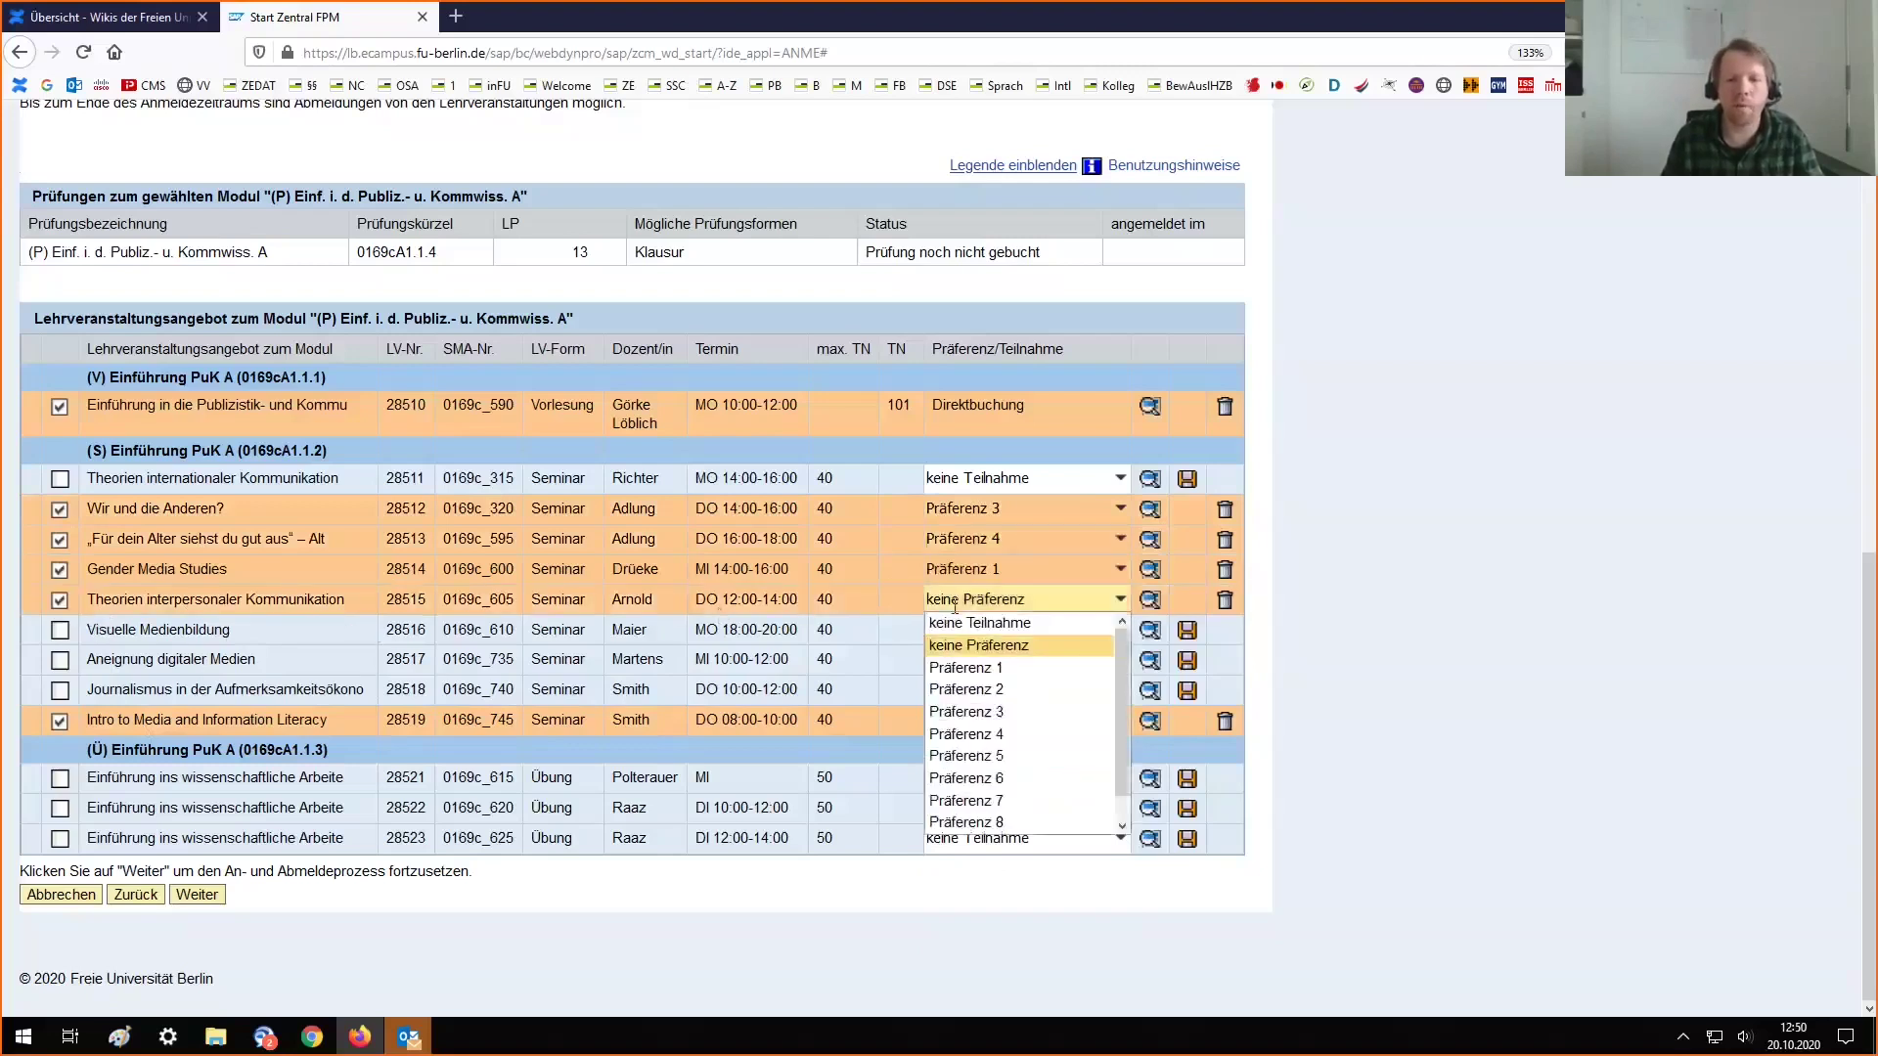
pyautogui.click(971, 662)
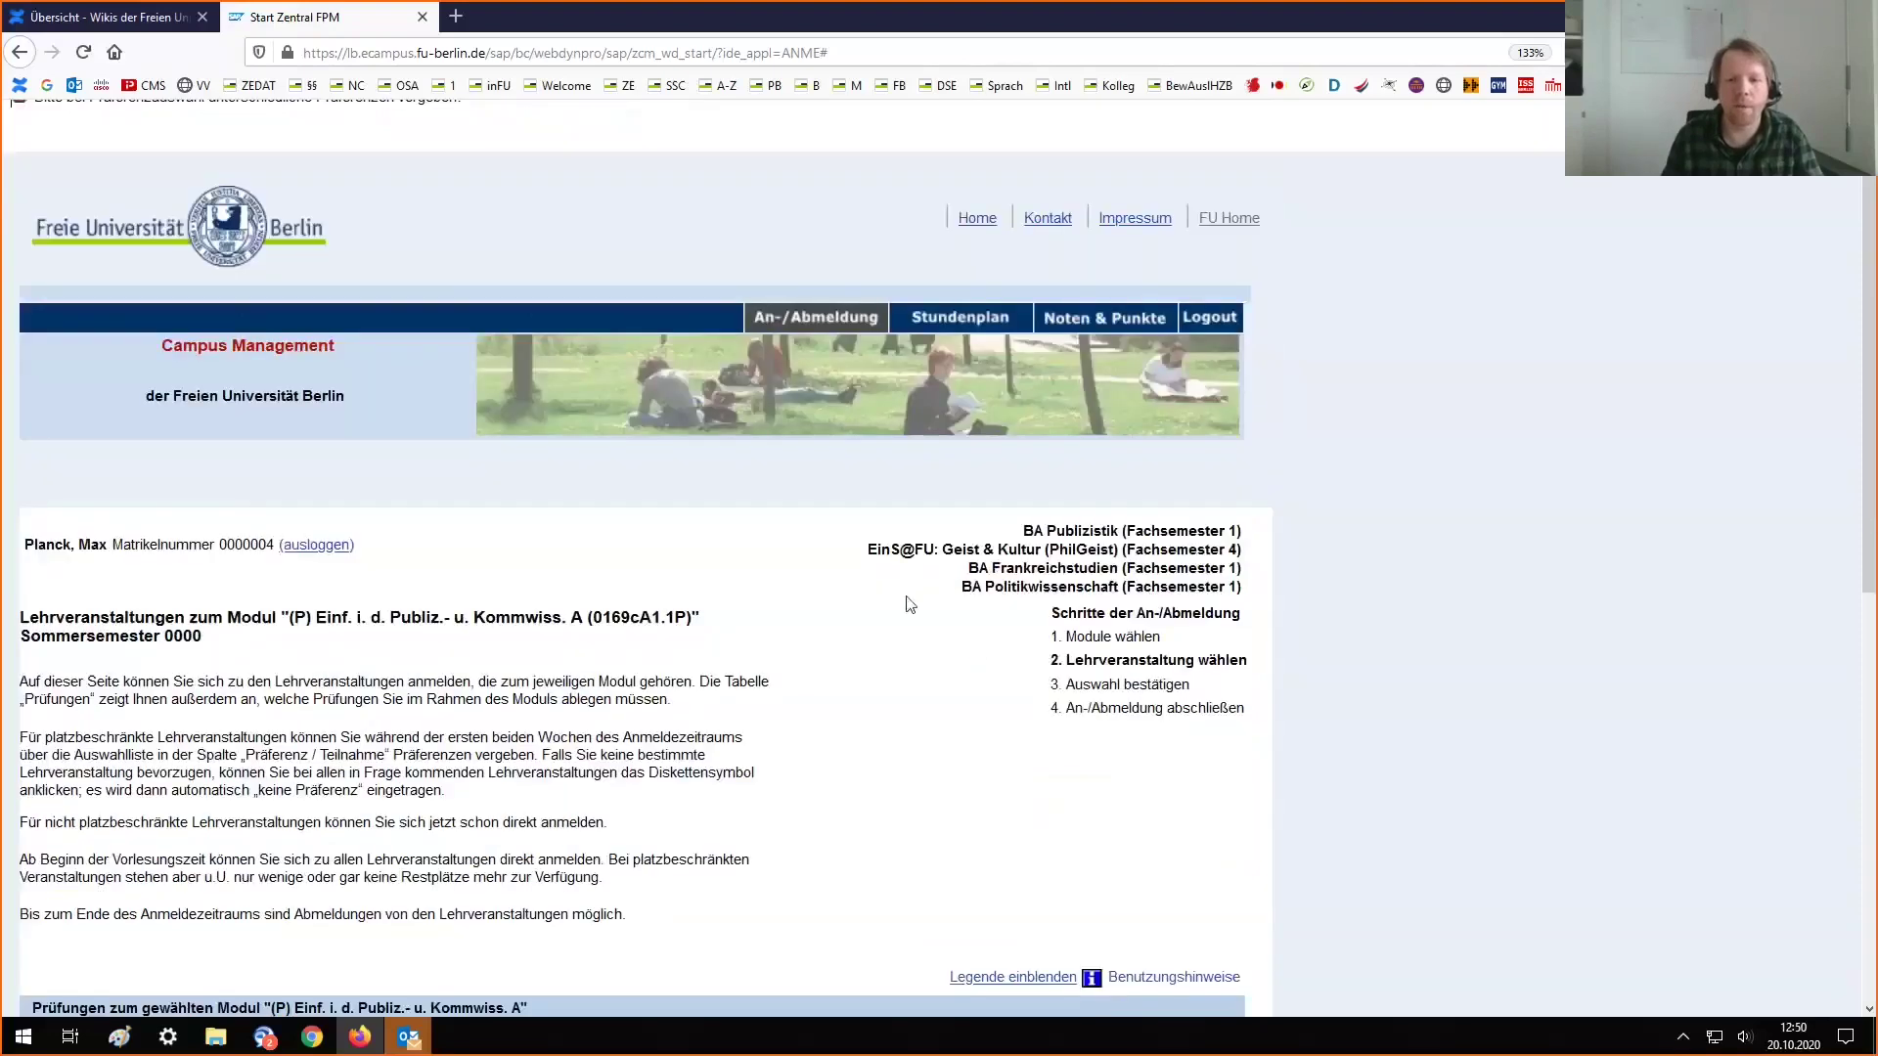
pyautogui.scroll(-8, 771, 649)
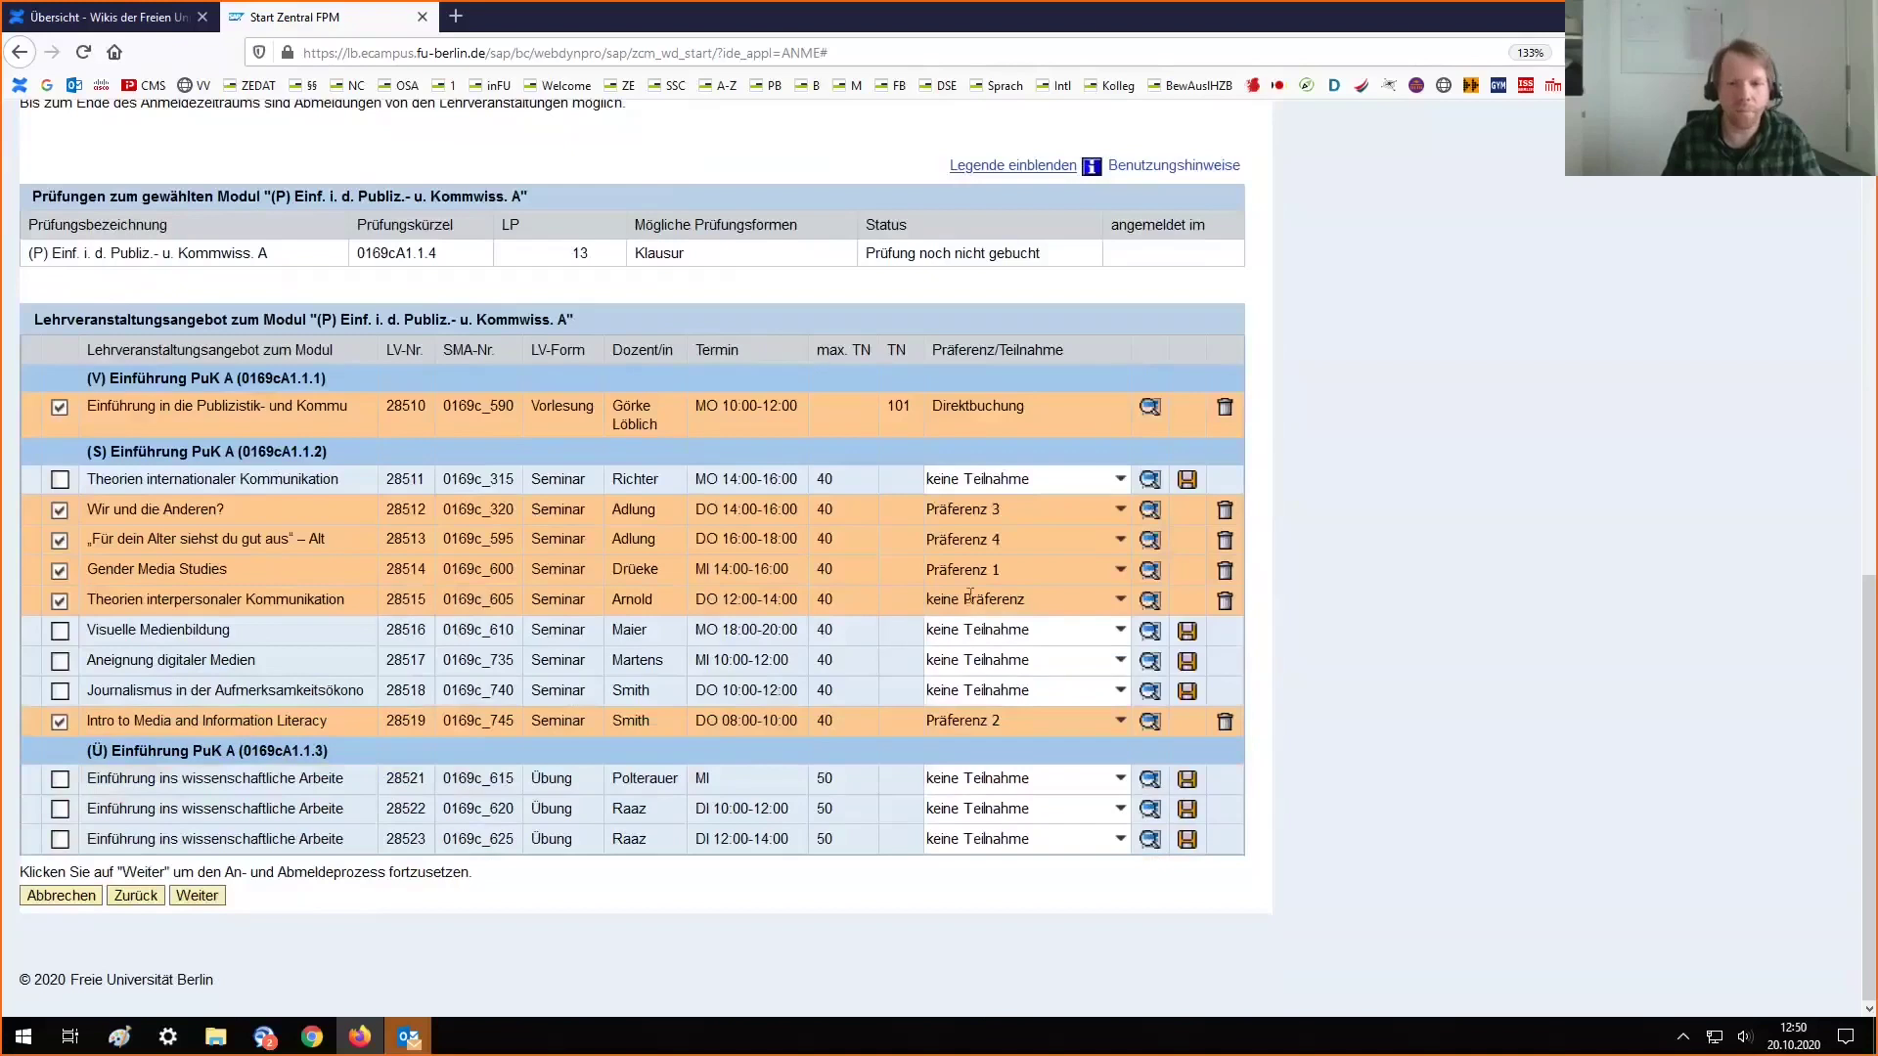
pyautogui.click(998, 601)
pyautogui.click(988, 761)
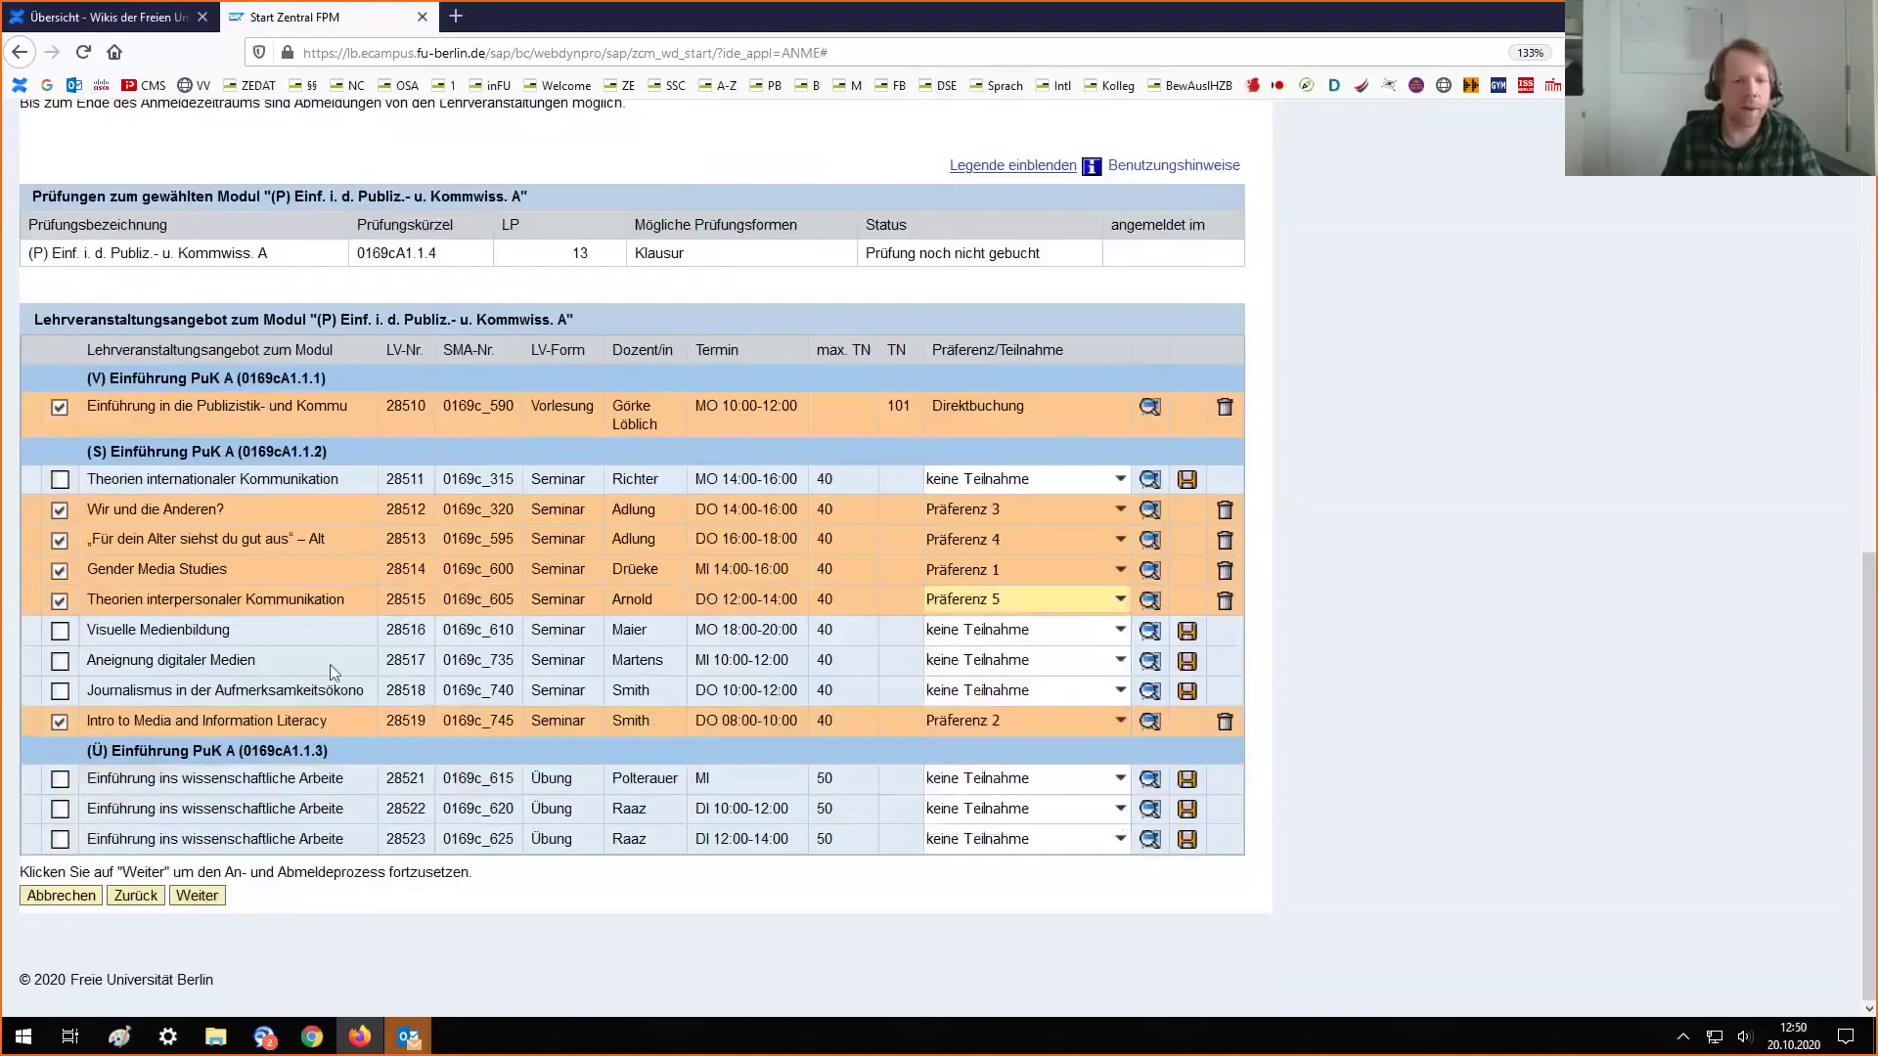
# Select the seminars Journalismus in der Aufmerksamkeitsökono (28518) with Präferenz 6 and Aneignung digitaler Medien with Präferenz 7
pyautogui.click(60, 690)
pyautogui.click(988, 690)
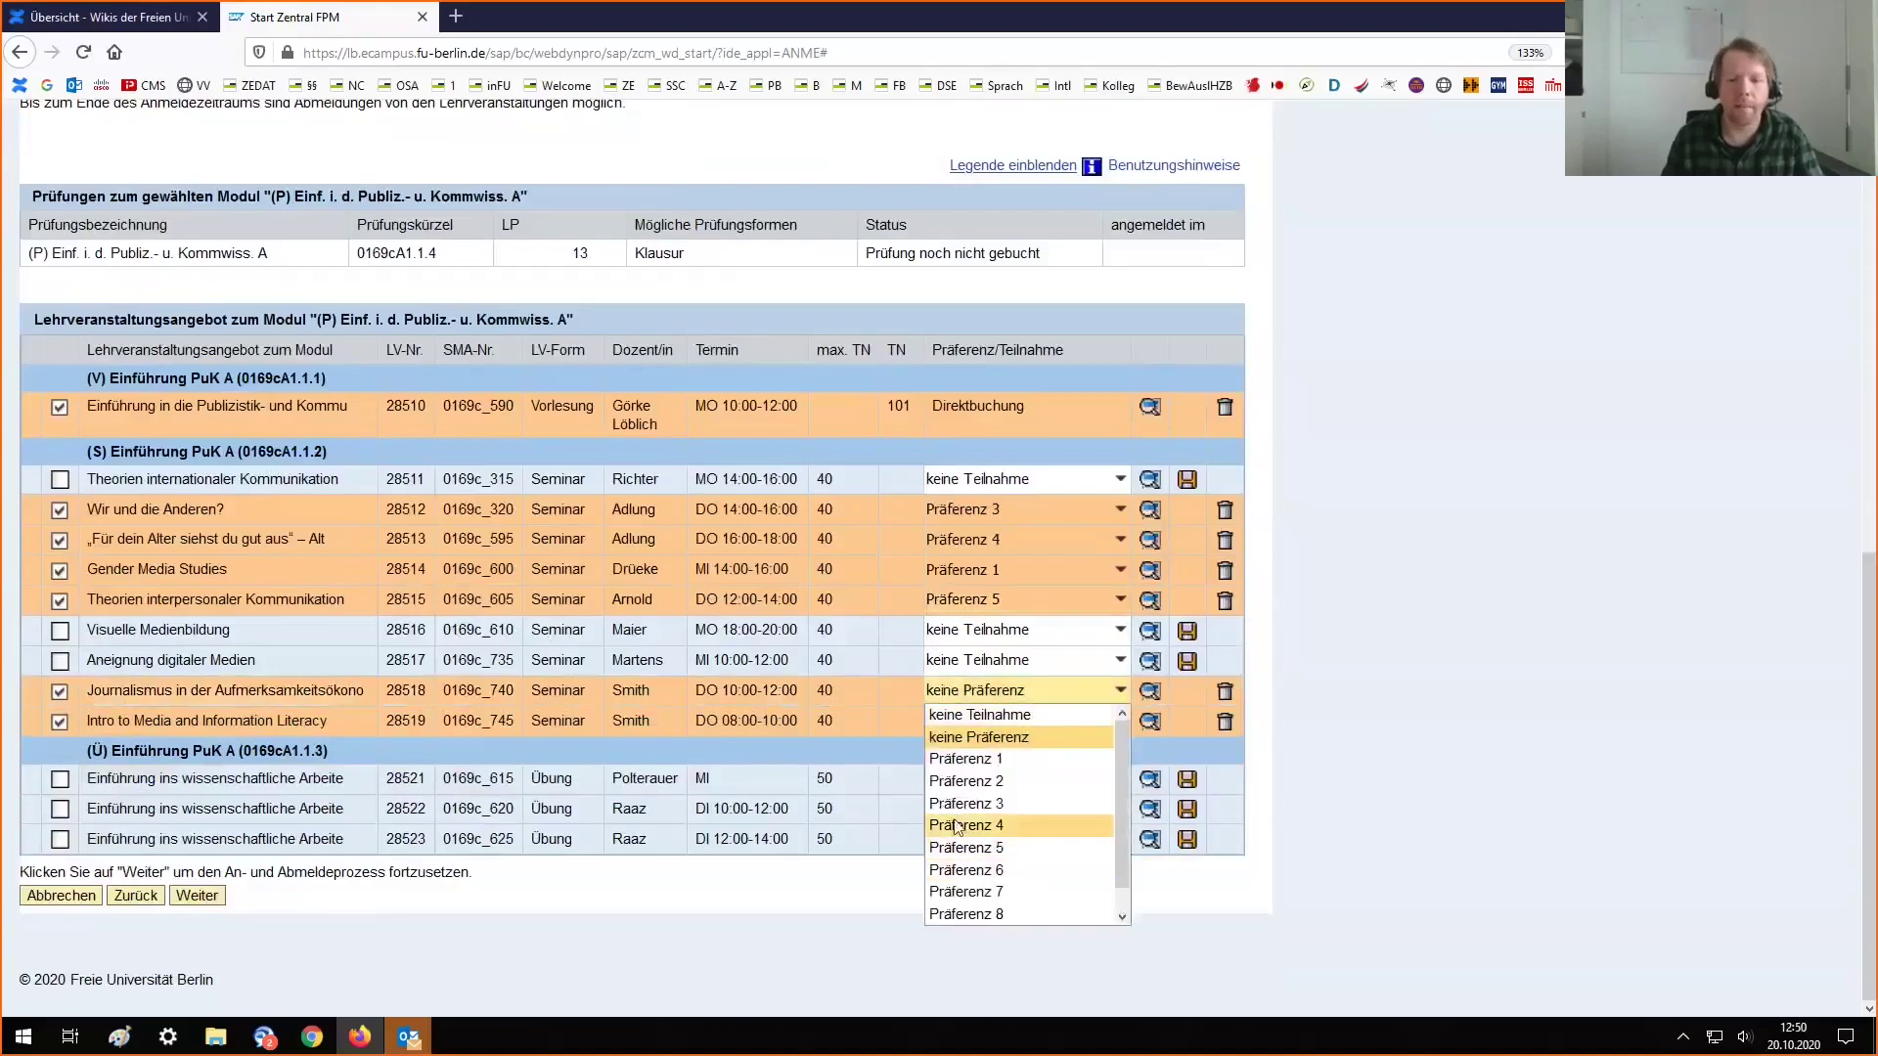
pyautogui.click(971, 872)
pyautogui.click(60, 661)
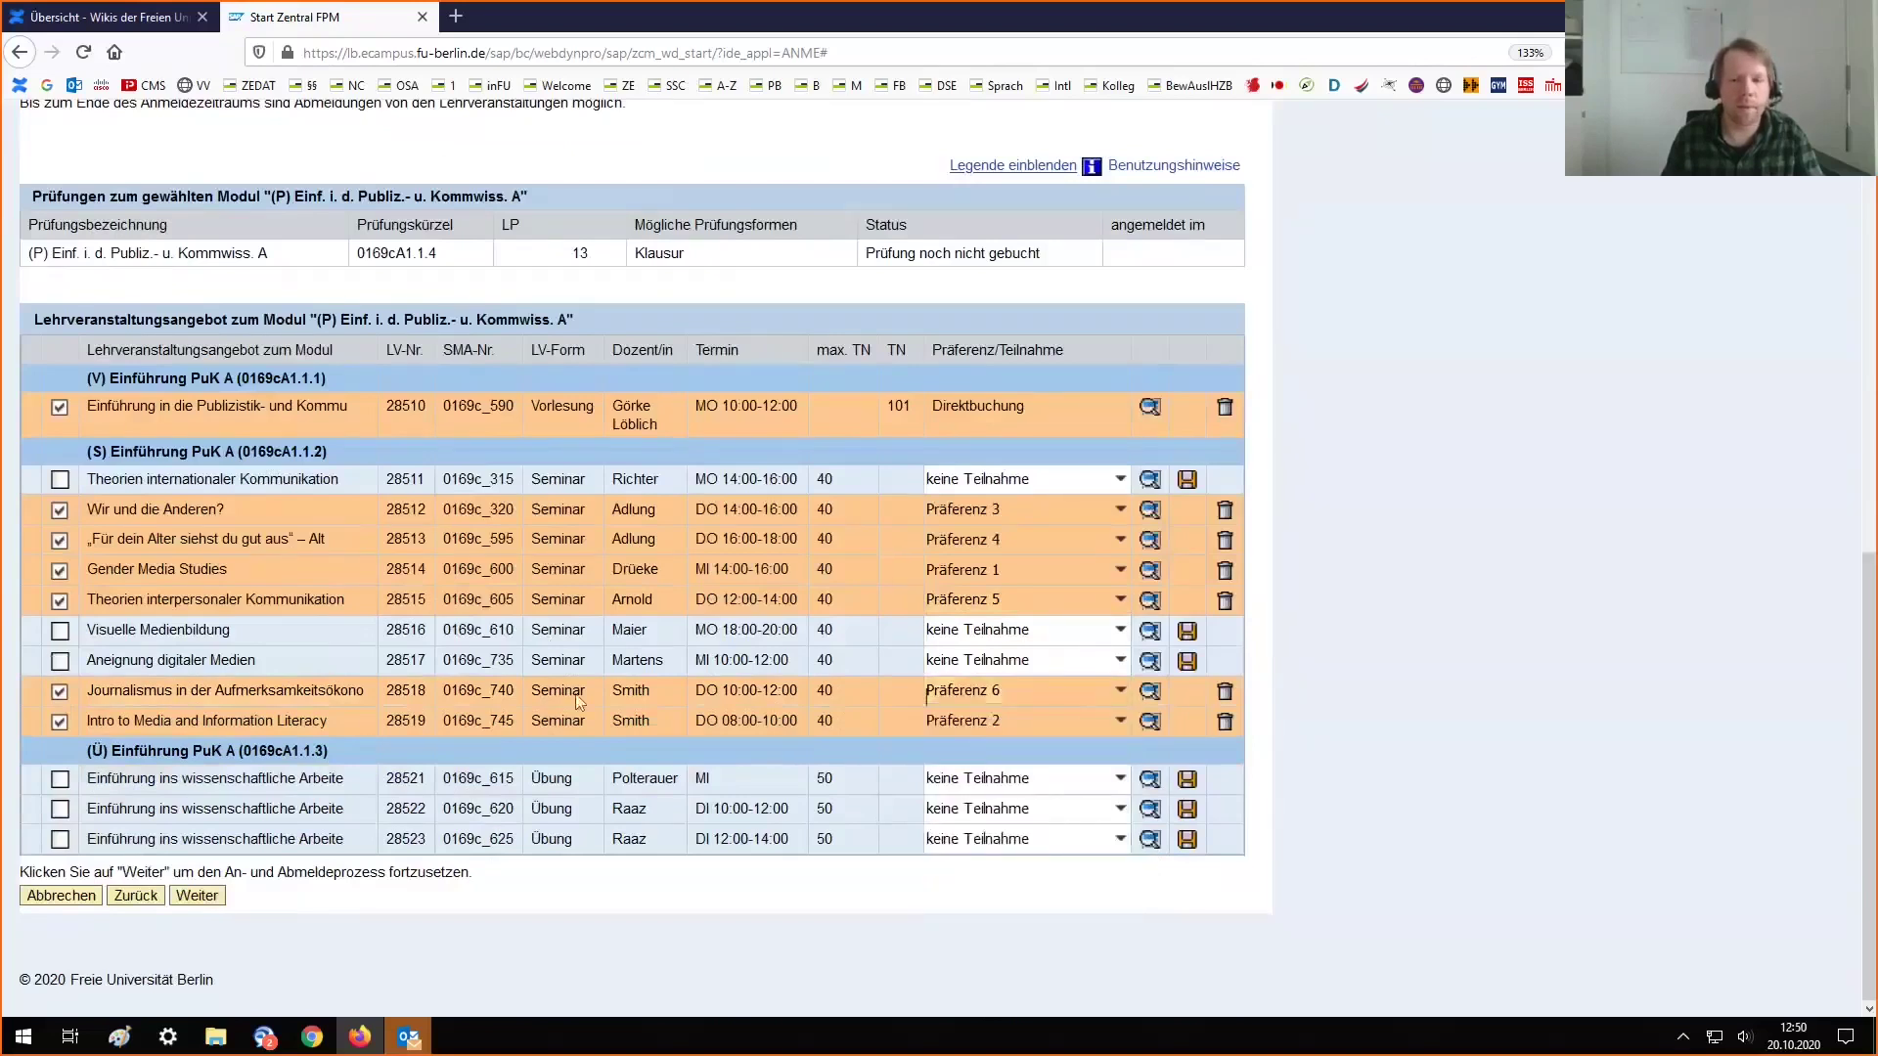
pyautogui.click(988, 660)
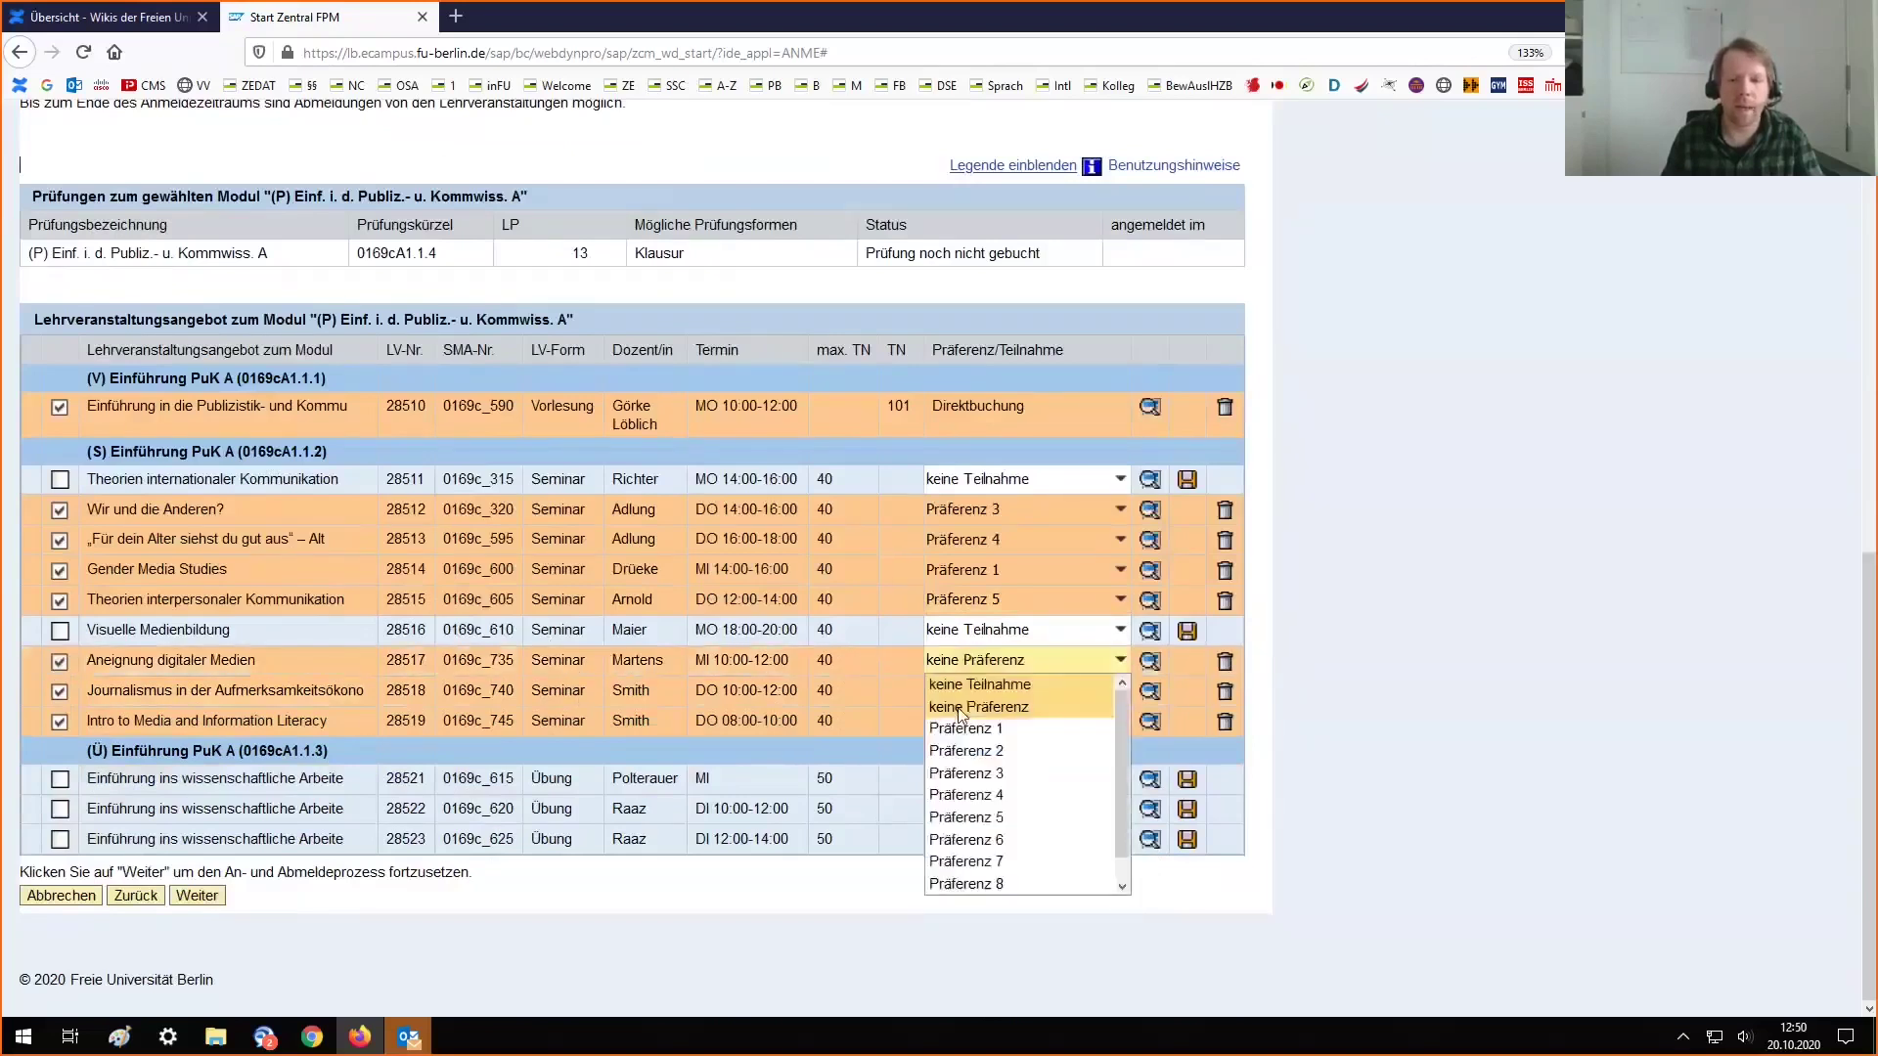
pyautogui.click(968, 862)
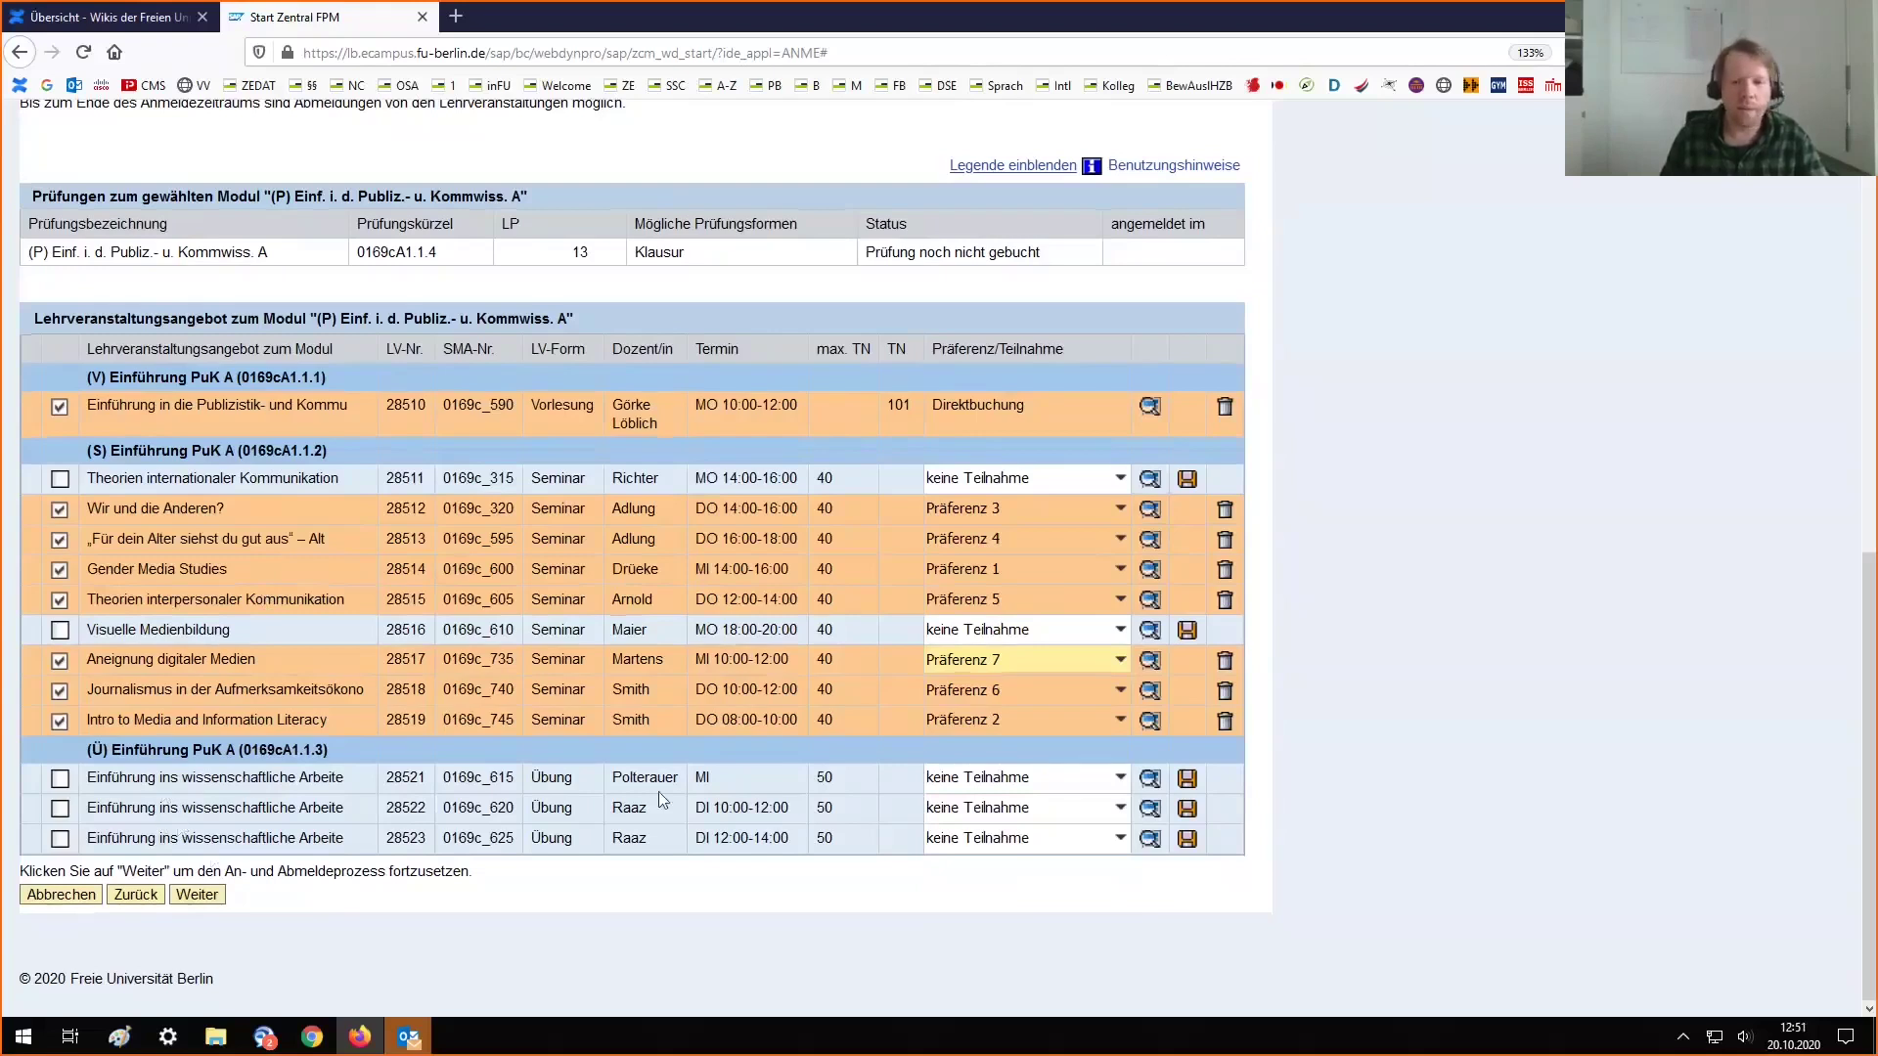
# Rank the Übungen Einführung ins wissenschaftliche Arbeite: 28521 as Präferenz 1, 28522 as Präferenz 2 and 28523 as Präferenz 3
pyautogui.click(1008, 777)
pyautogui.click(978, 846)
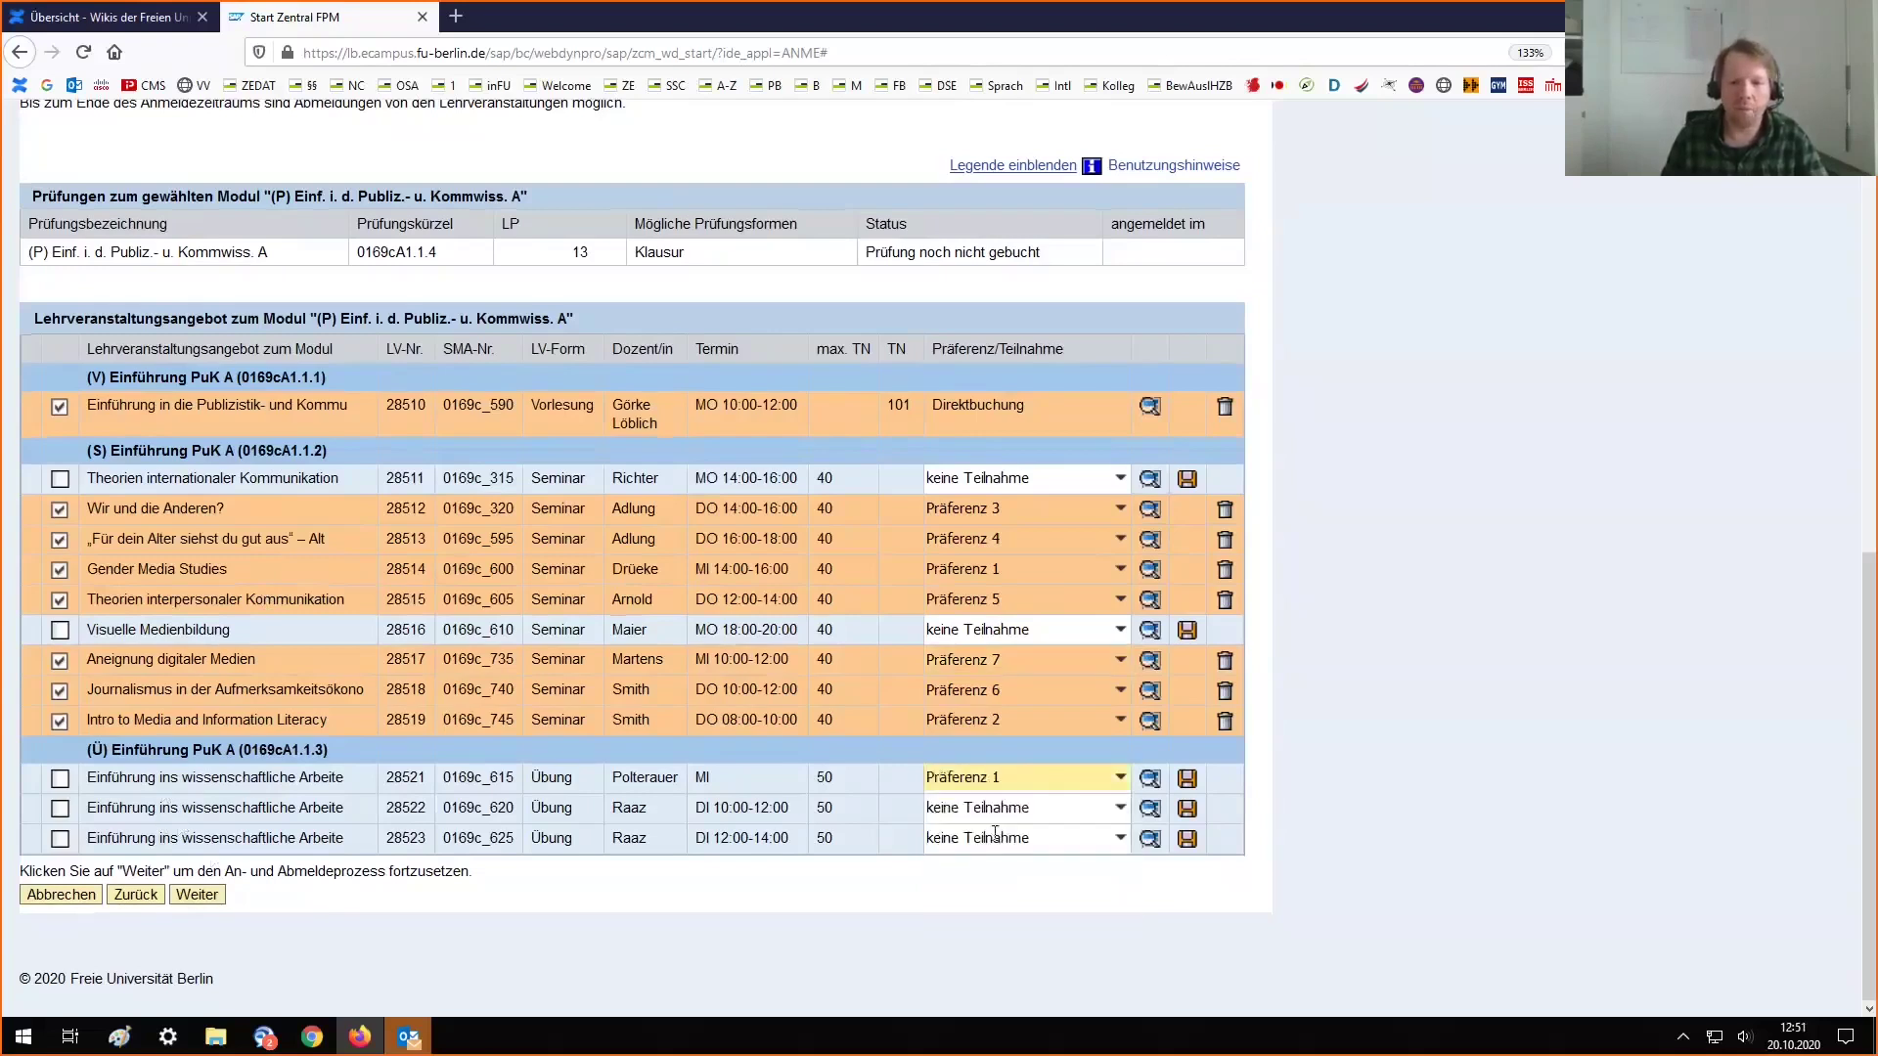
pyautogui.click(979, 807)
pyautogui.click(959, 646)
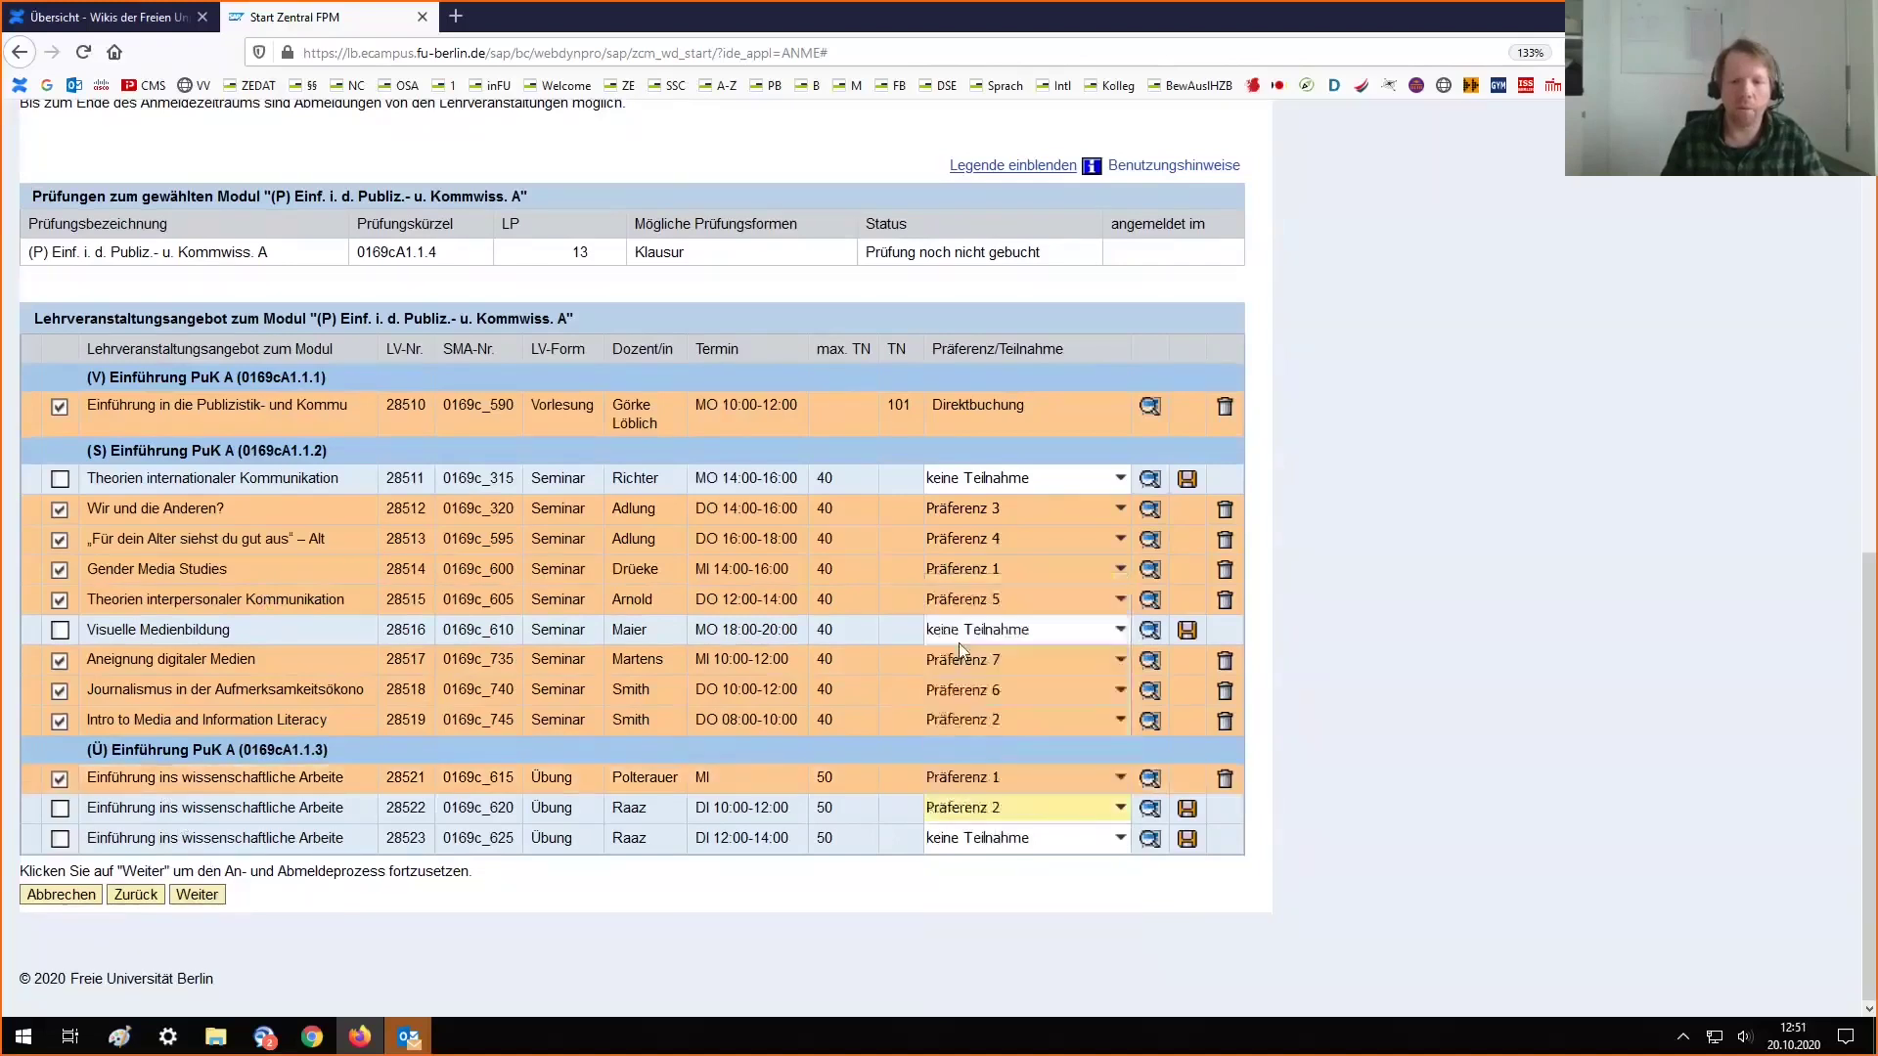
pyautogui.click(978, 837)
pyautogui.click(949, 712)
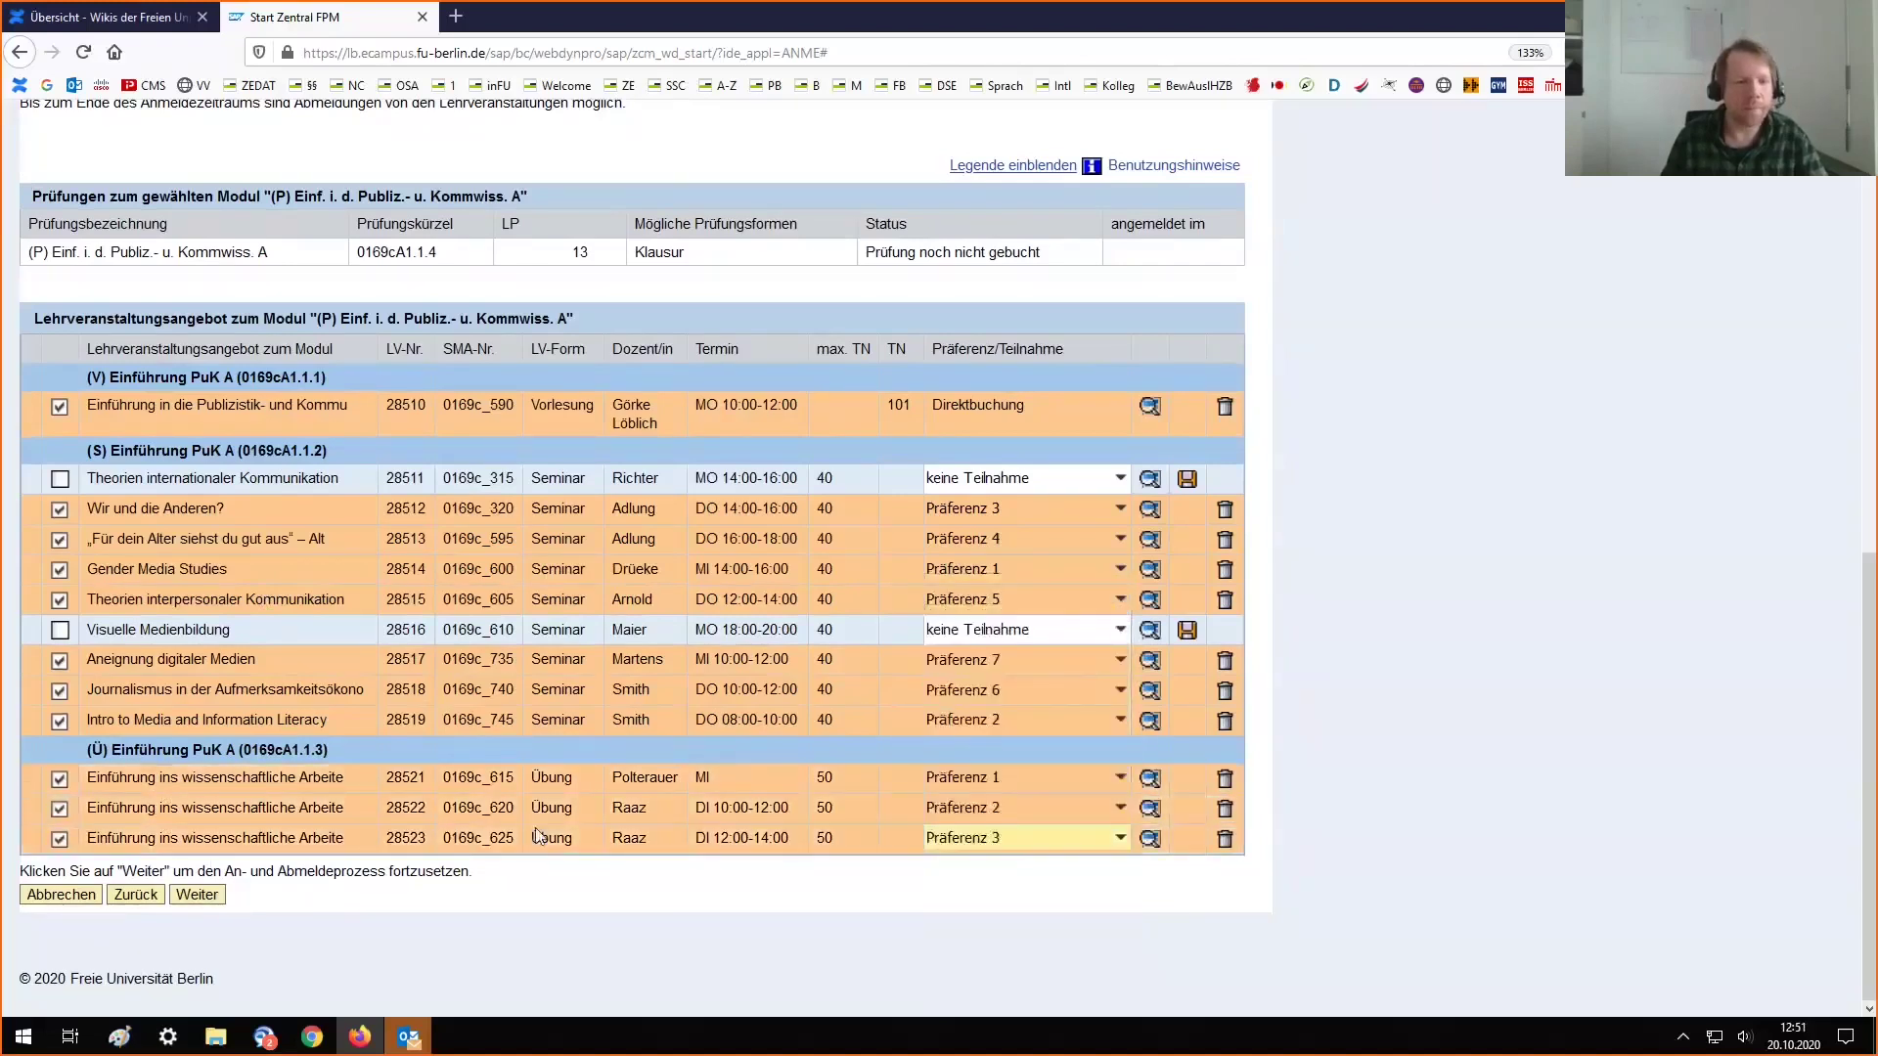
# Submit and confirm the course selection for (P) Einf. i. d. Publiz.- u. Kommwiss. A, and return to Meine Module
pyautogui.click(197, 895)
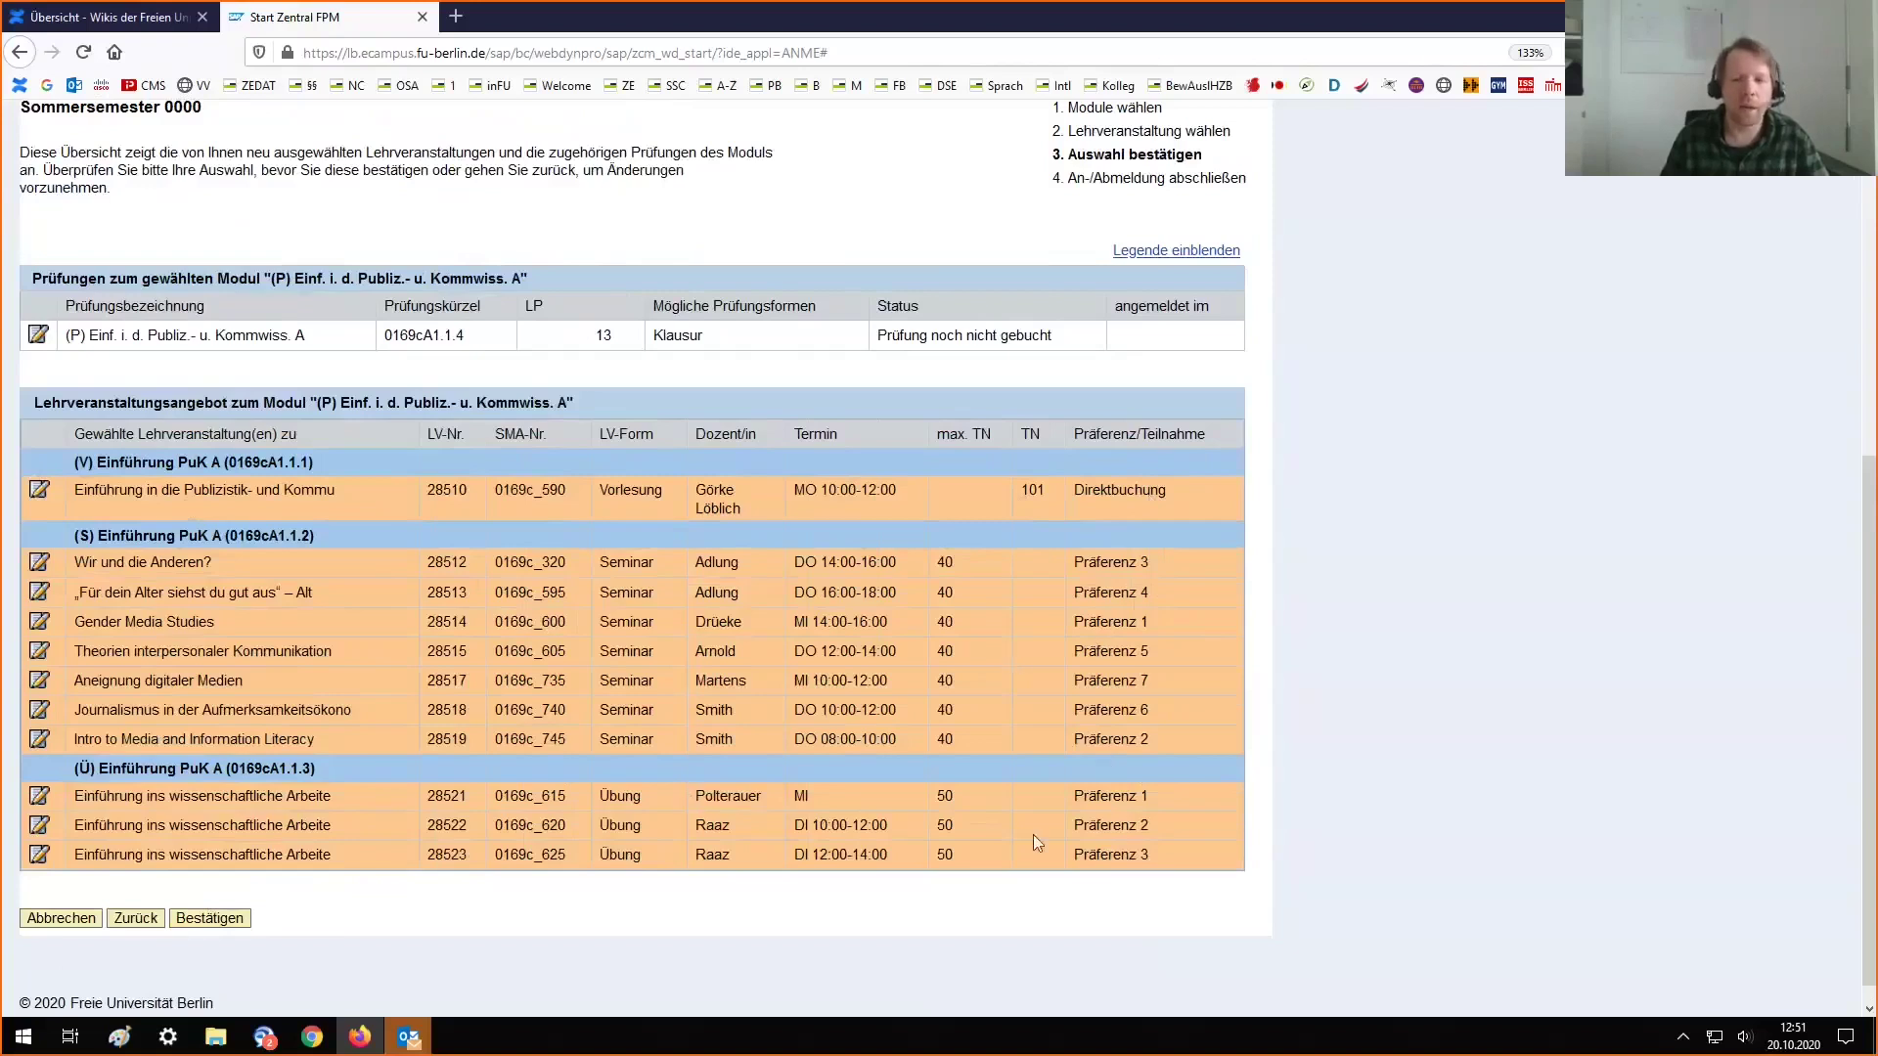
pyautogui.click(203, 925)
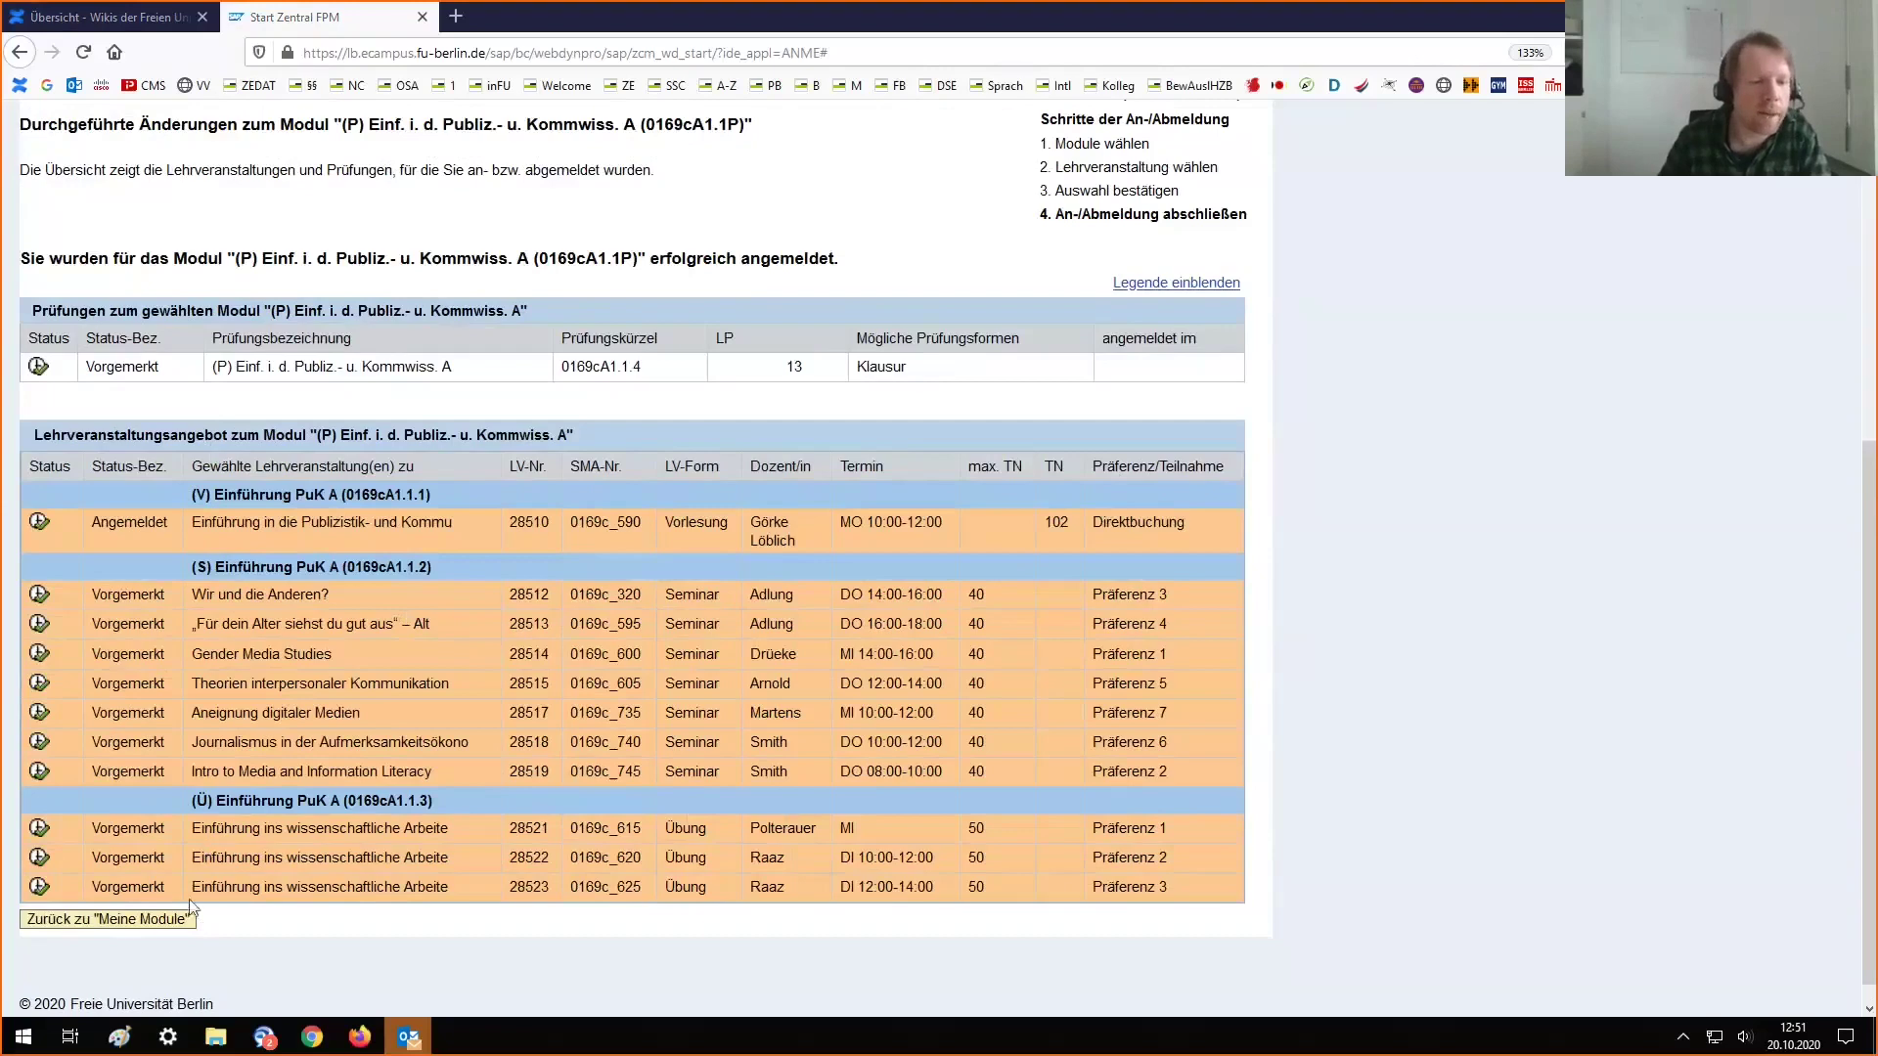
pyautogui.click(147, 919)
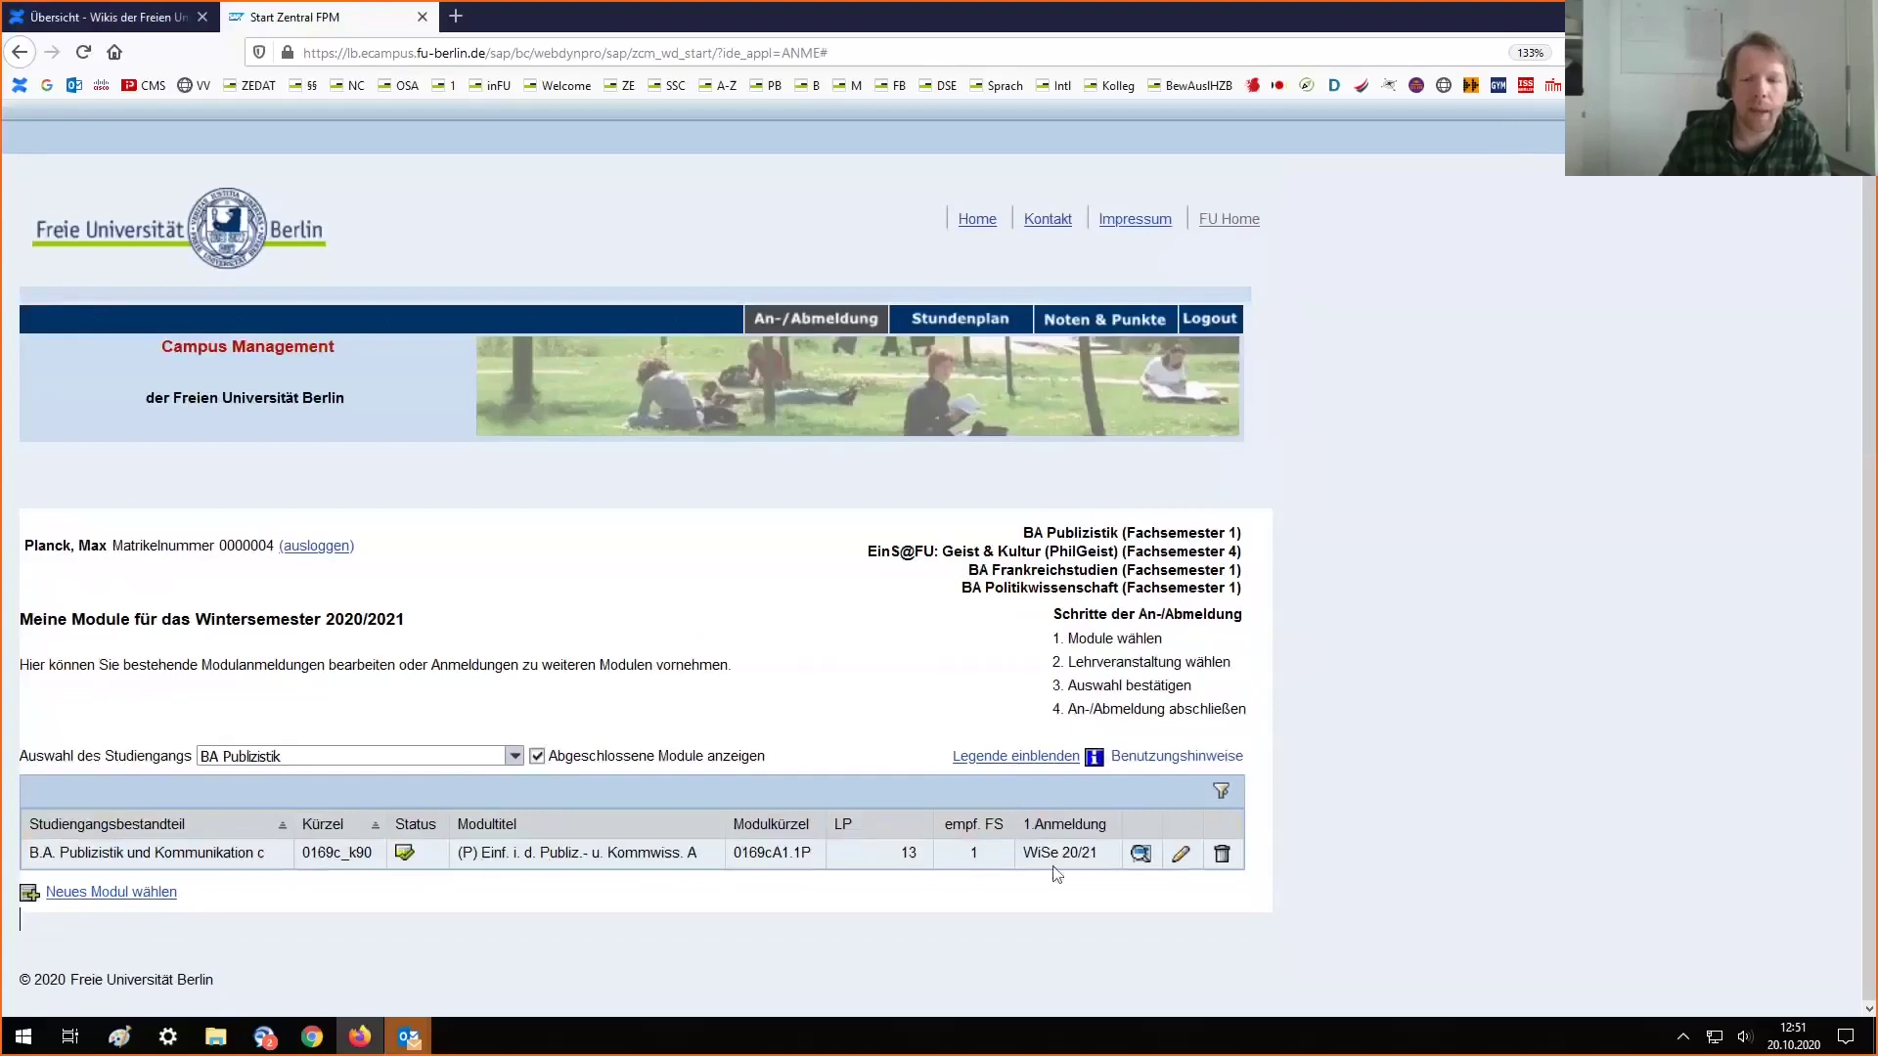
# Review the booking details and the editable course selection of the registered module, leaving both without changes
pyautogui.click(1141, 854)
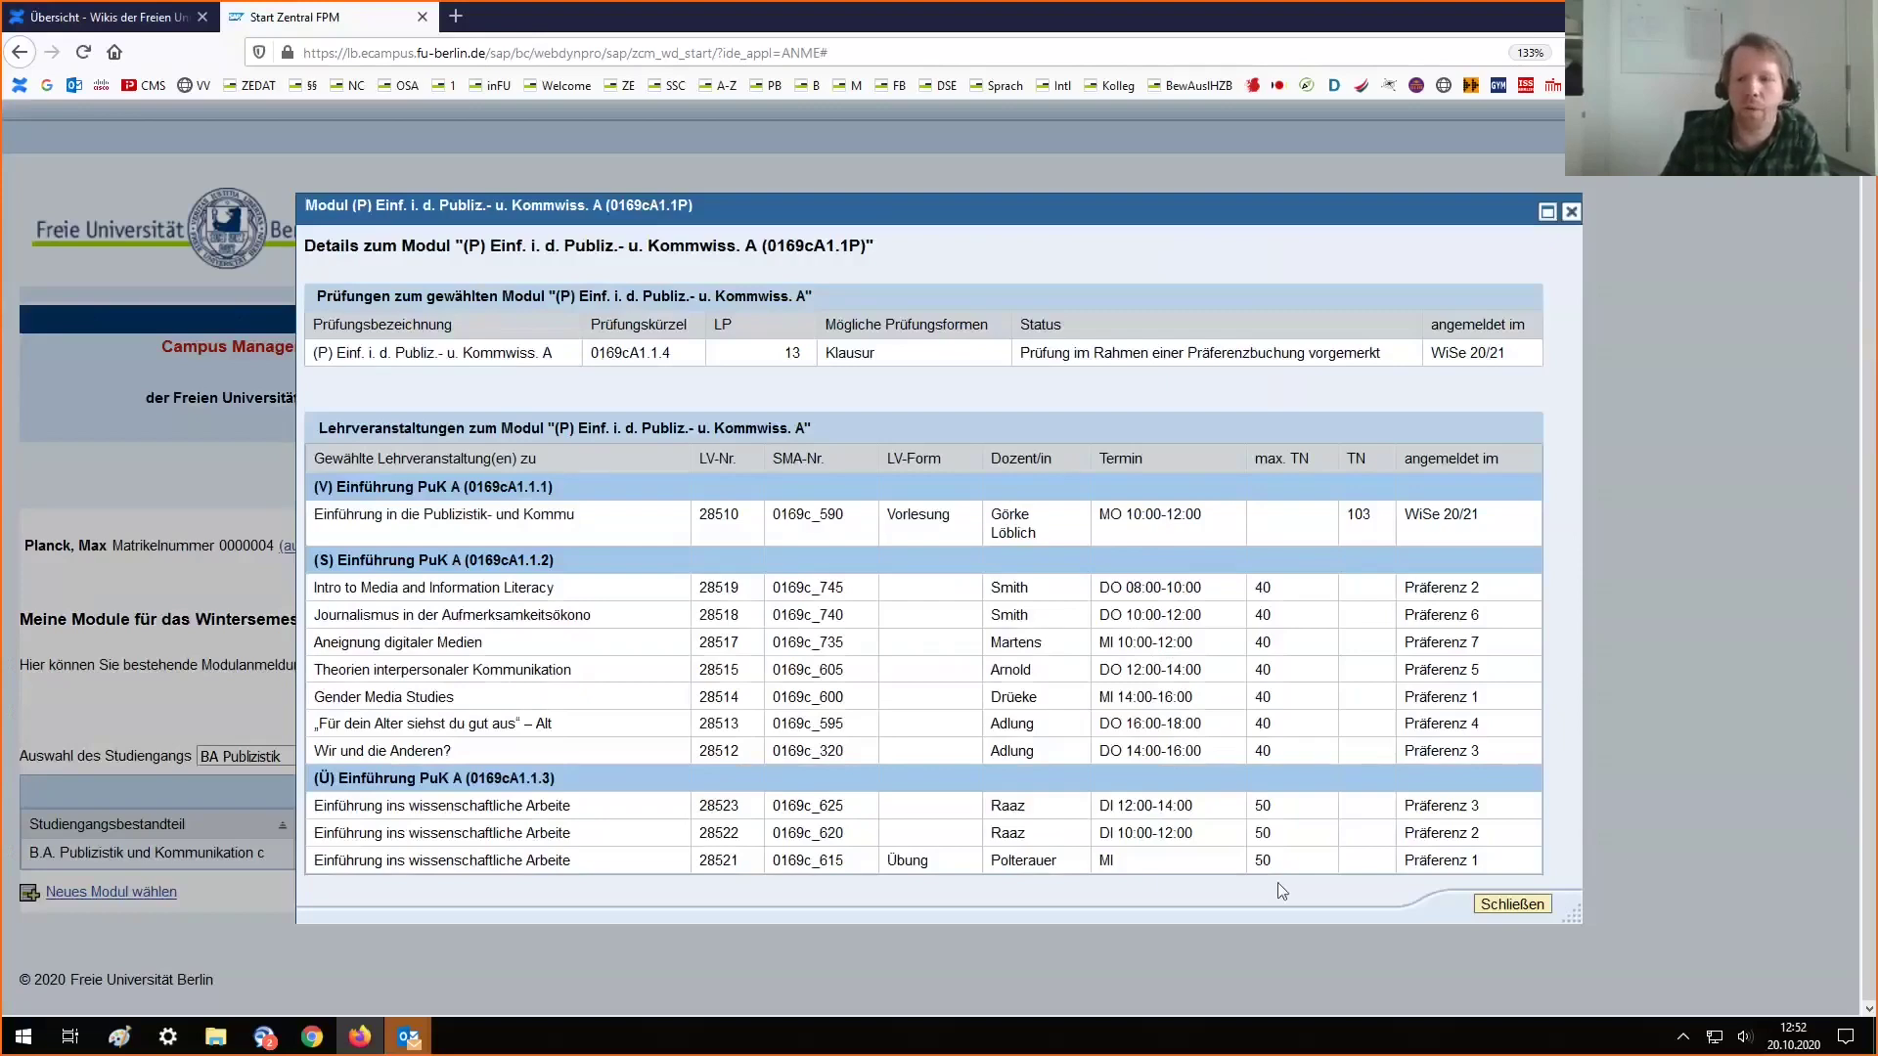
pyautogui.click(1514, 904)
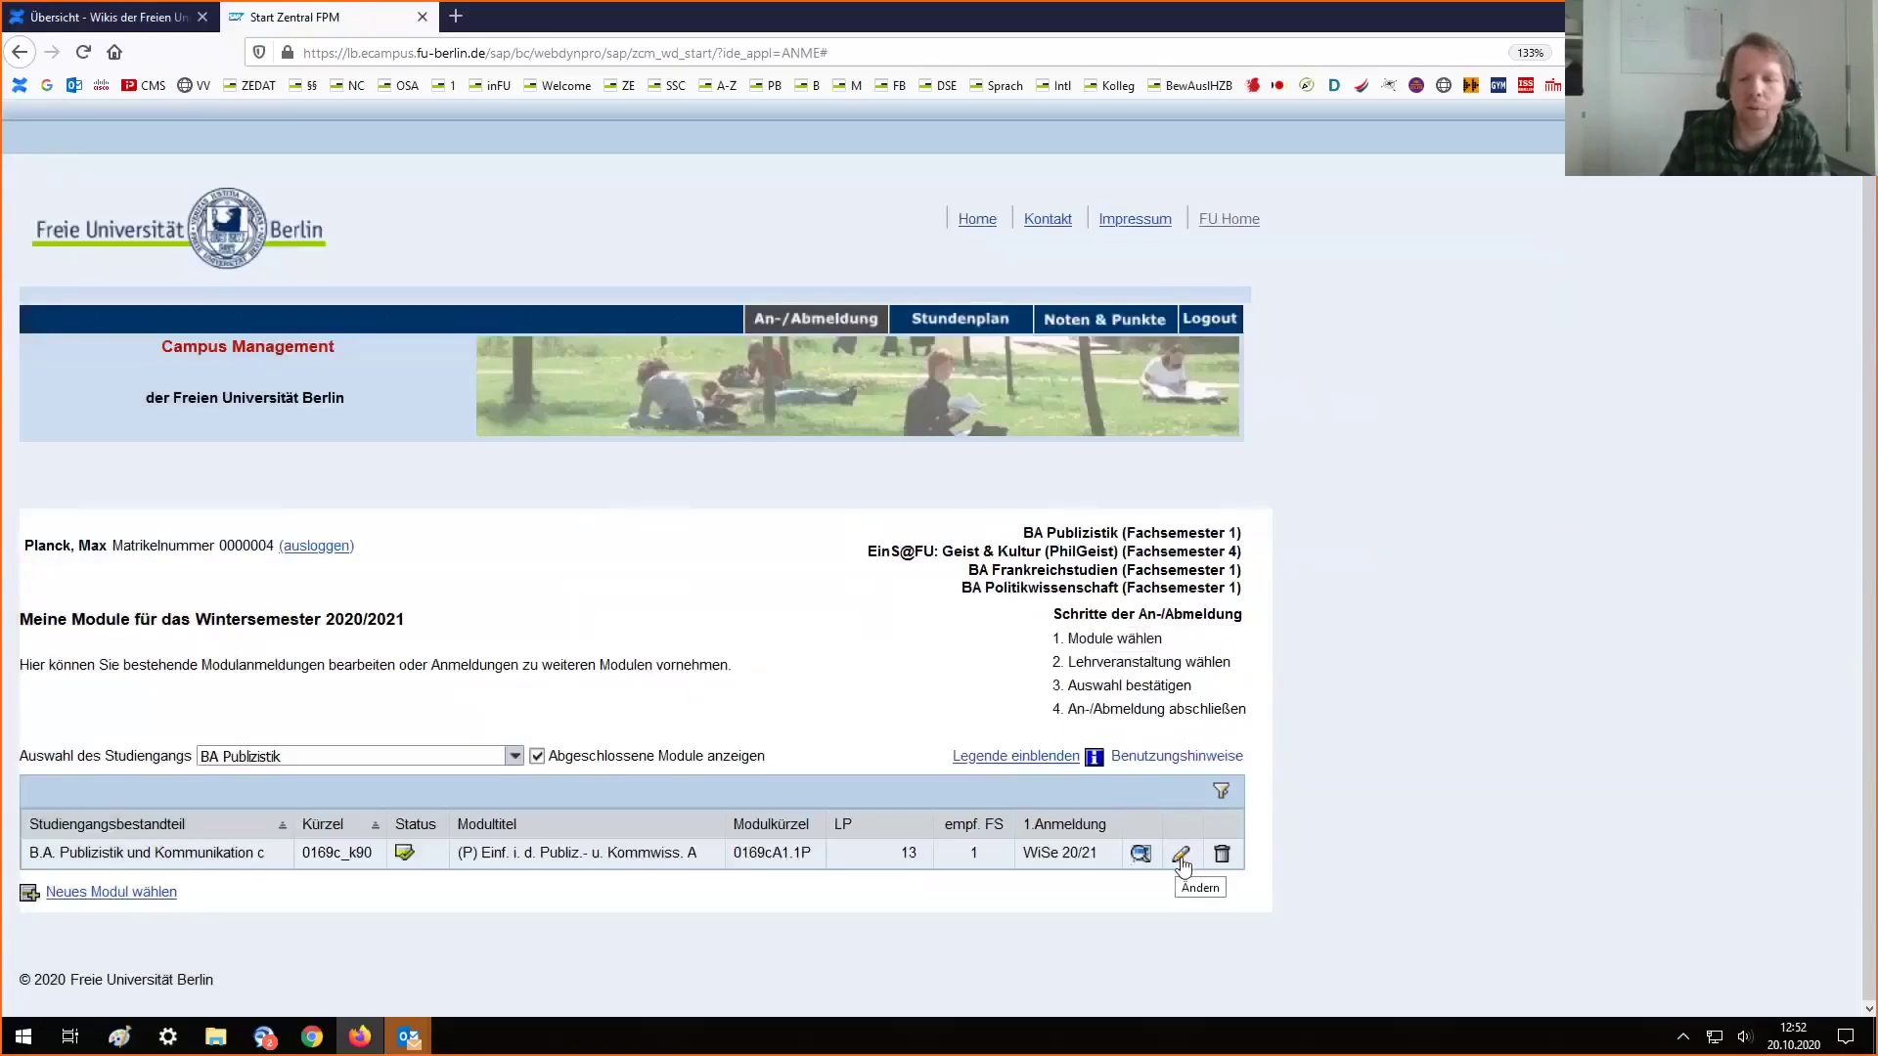
pyautogui.click(1182, 857)
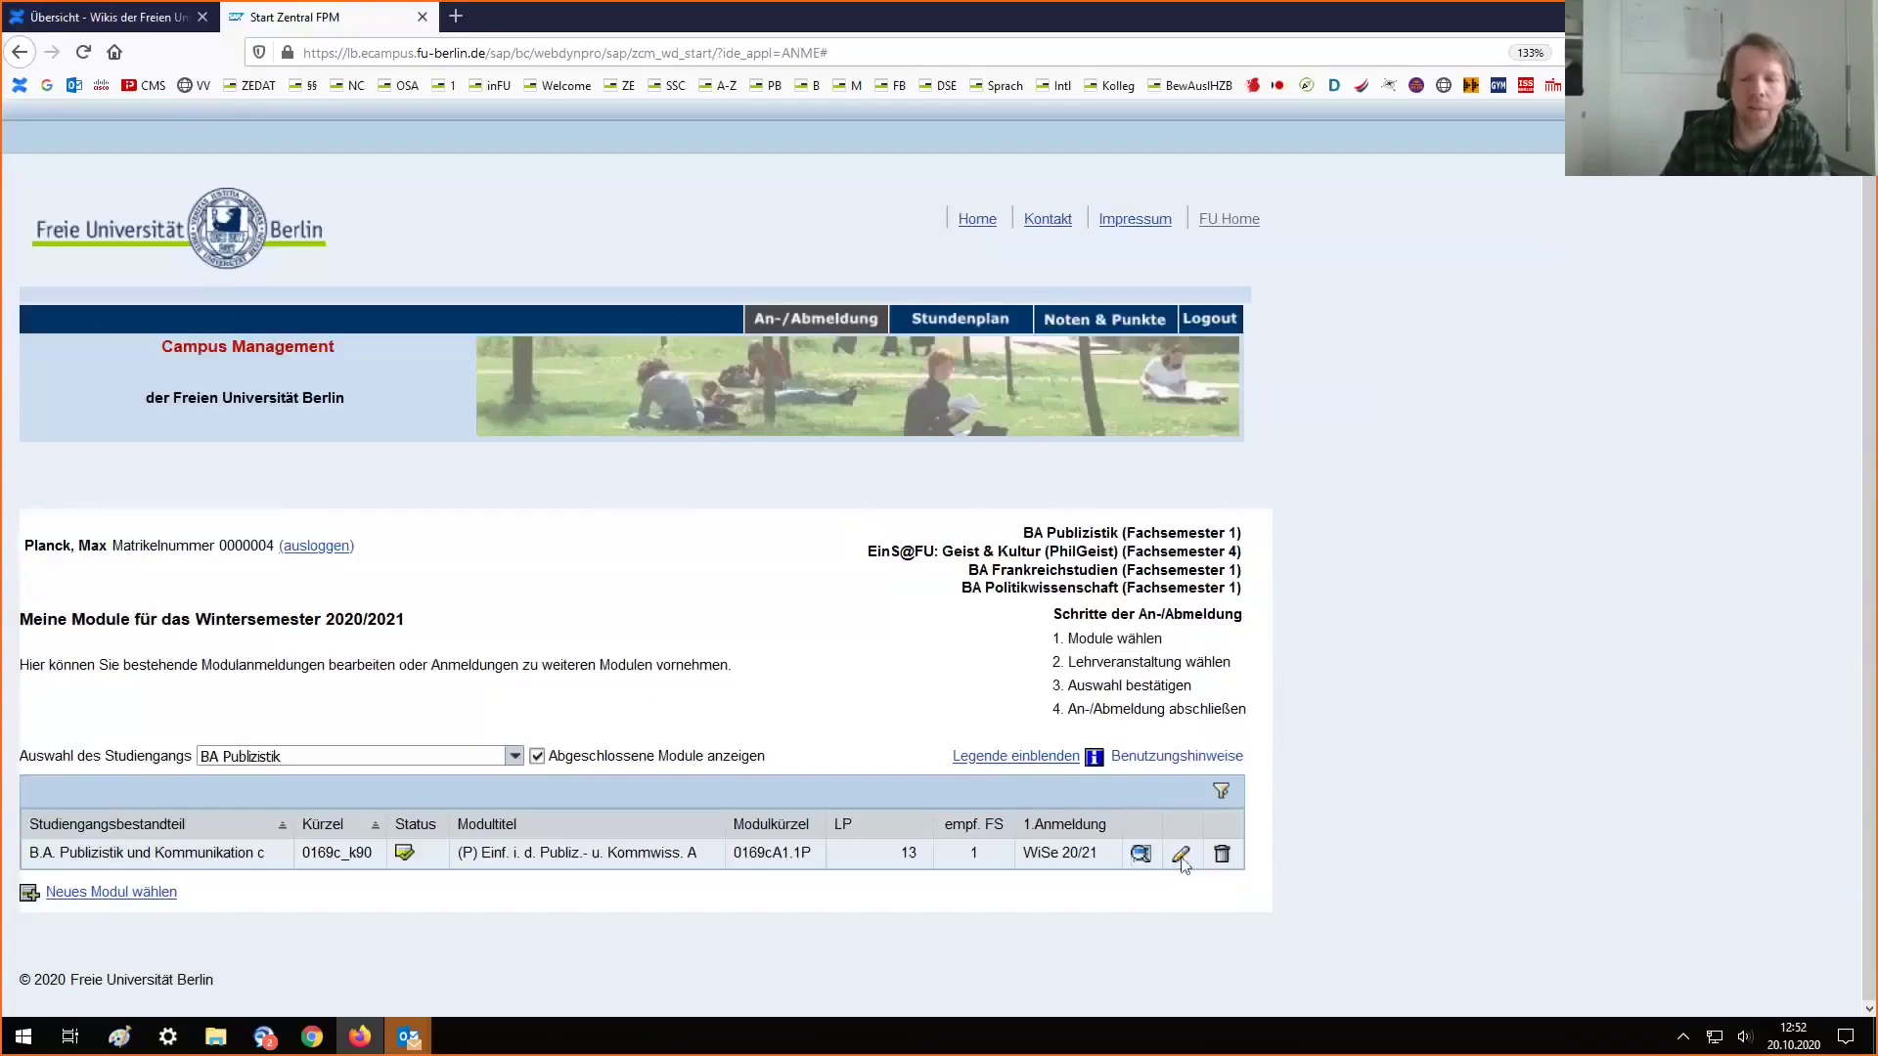
pyautogui.scroll(-8, 1366, 826)
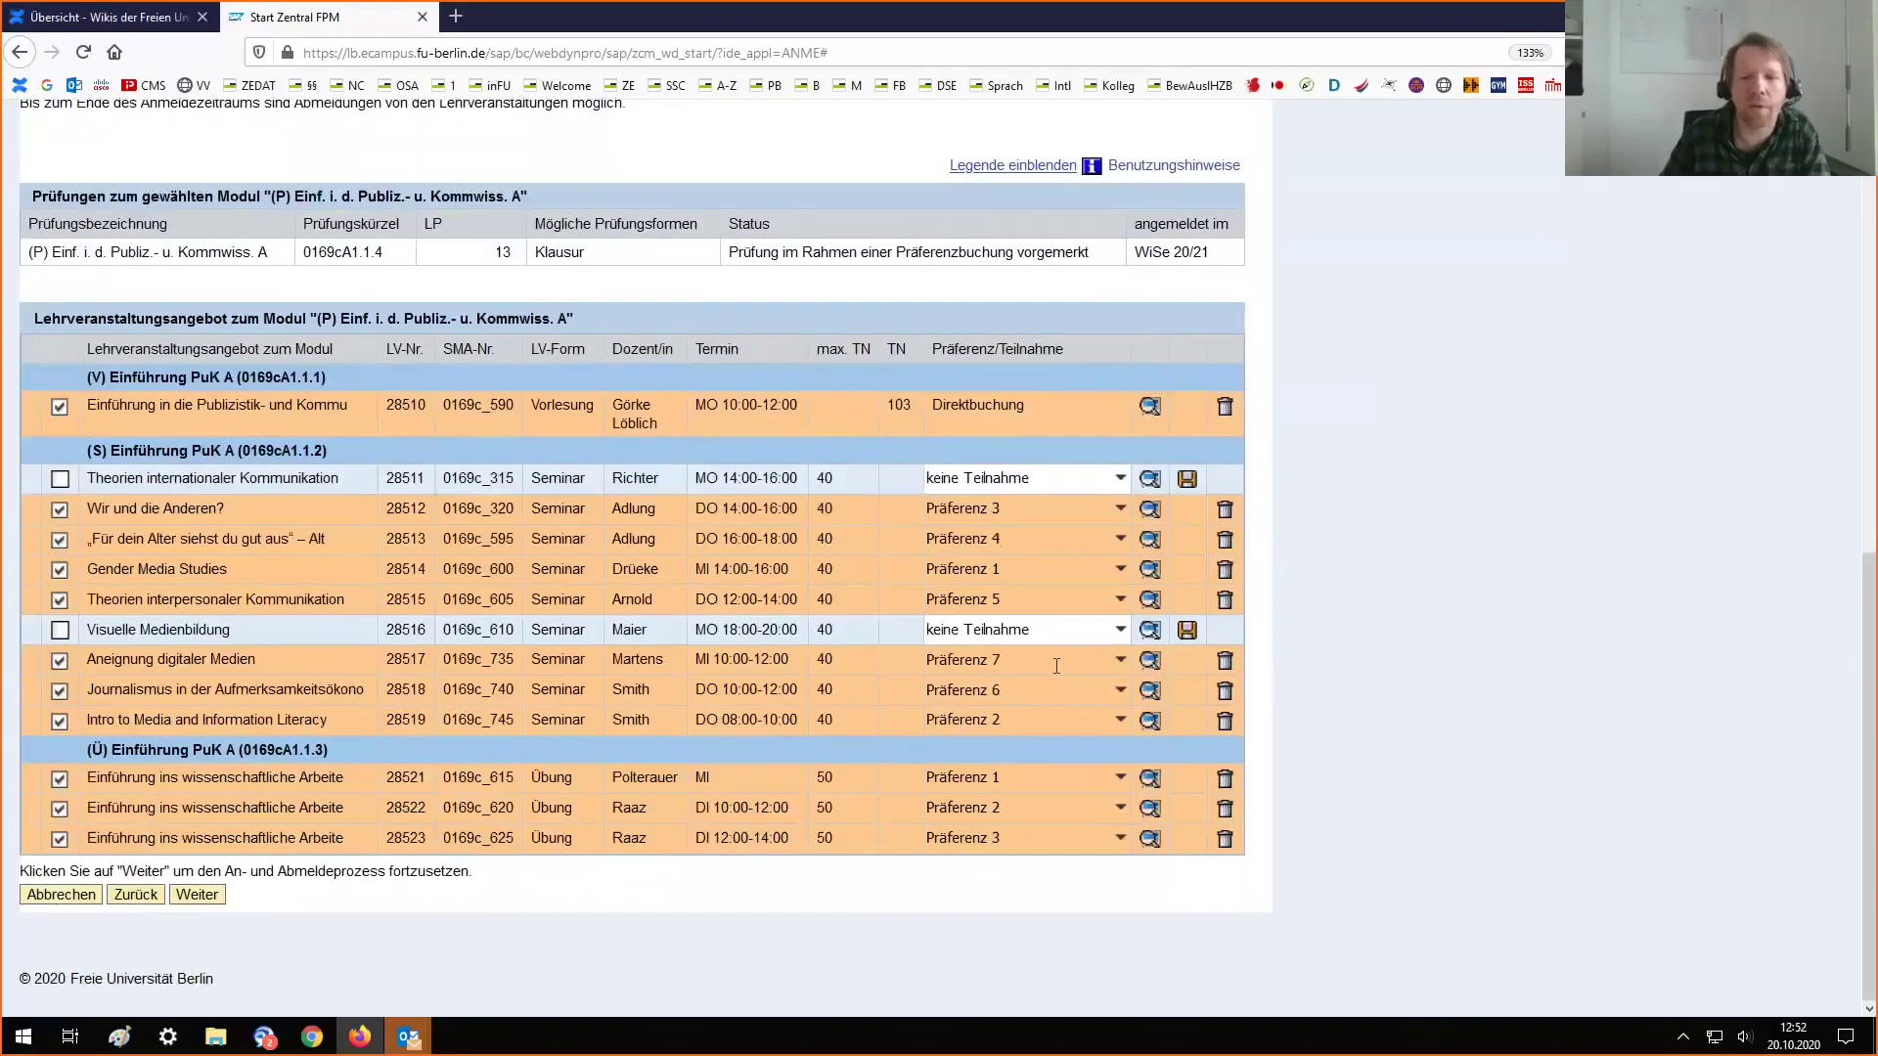
pyautogui.click(135, 894)
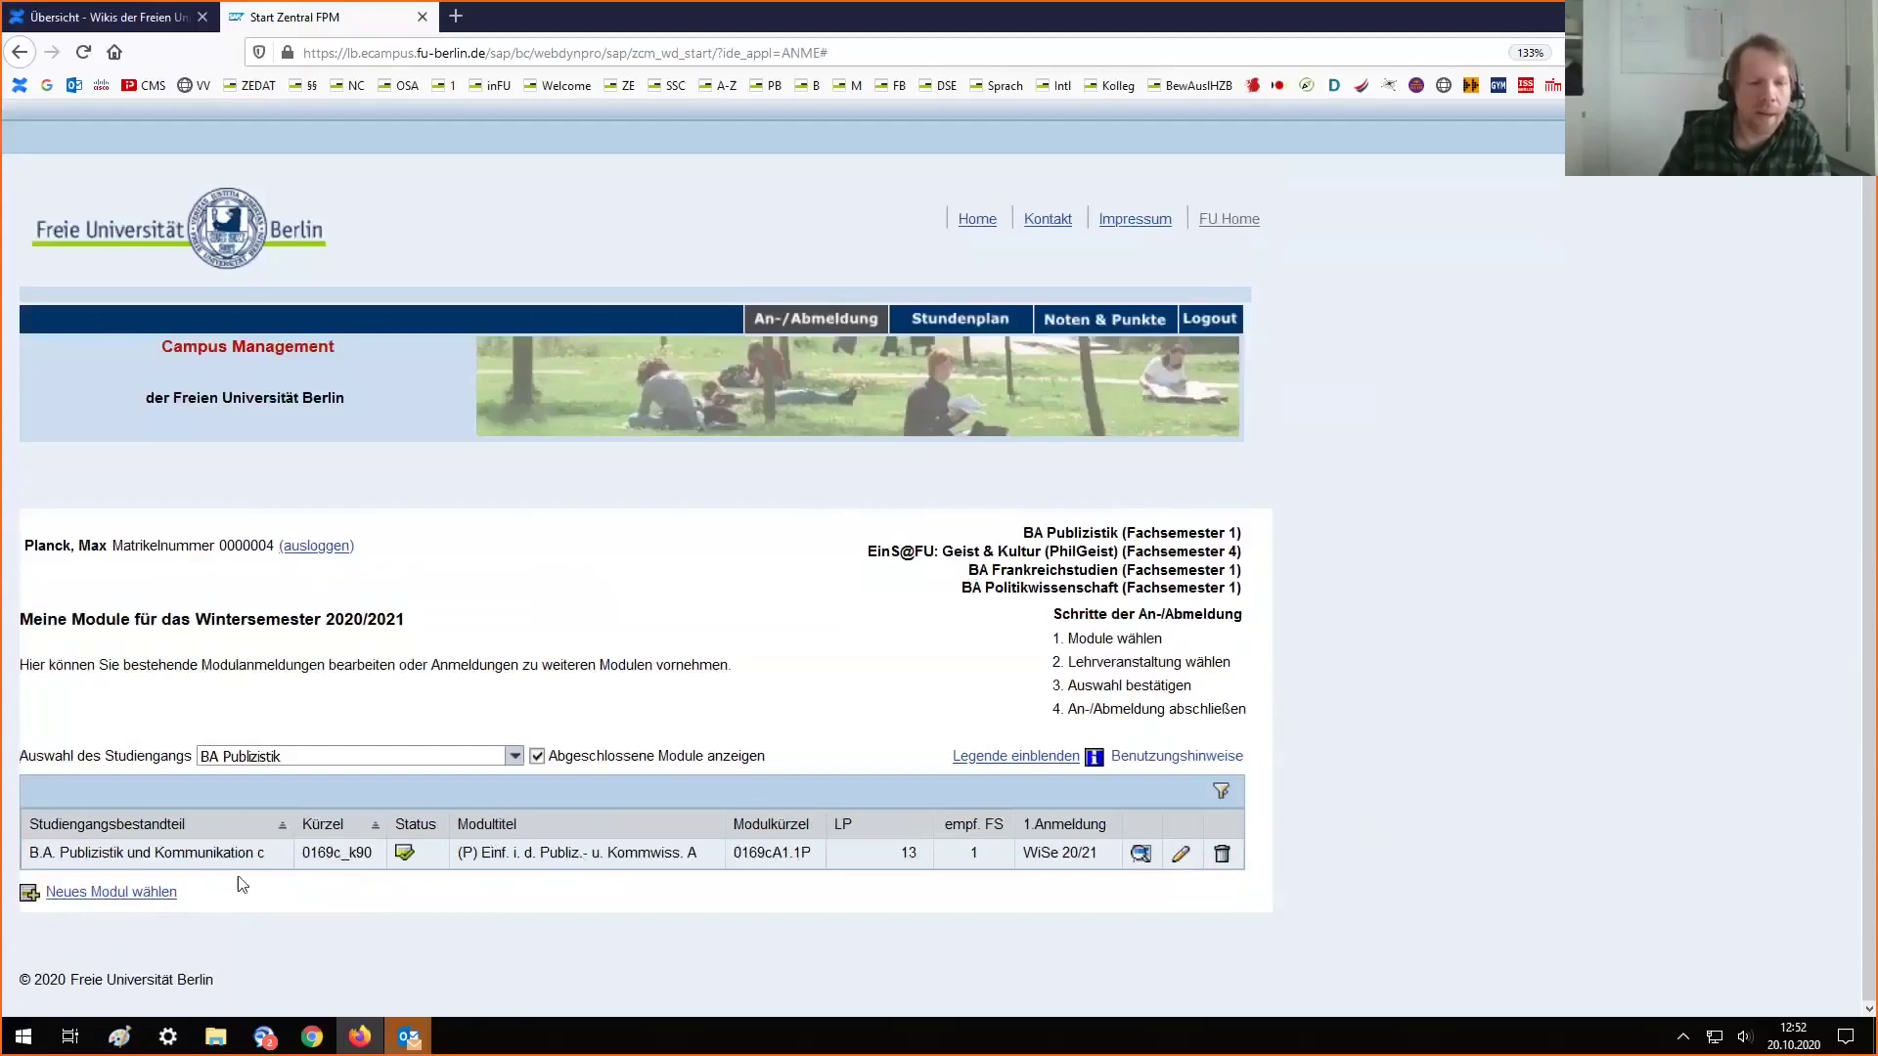
# Choose (P) Methoden A as a new module and select its lecture Methoden I: Wissenschaftstheoretische Gr (28530)
pyautogui.click(118, 892)
pyautogui.scroll(-2, 561, 751)
pyautogui.scroll(-1, 560, 752)
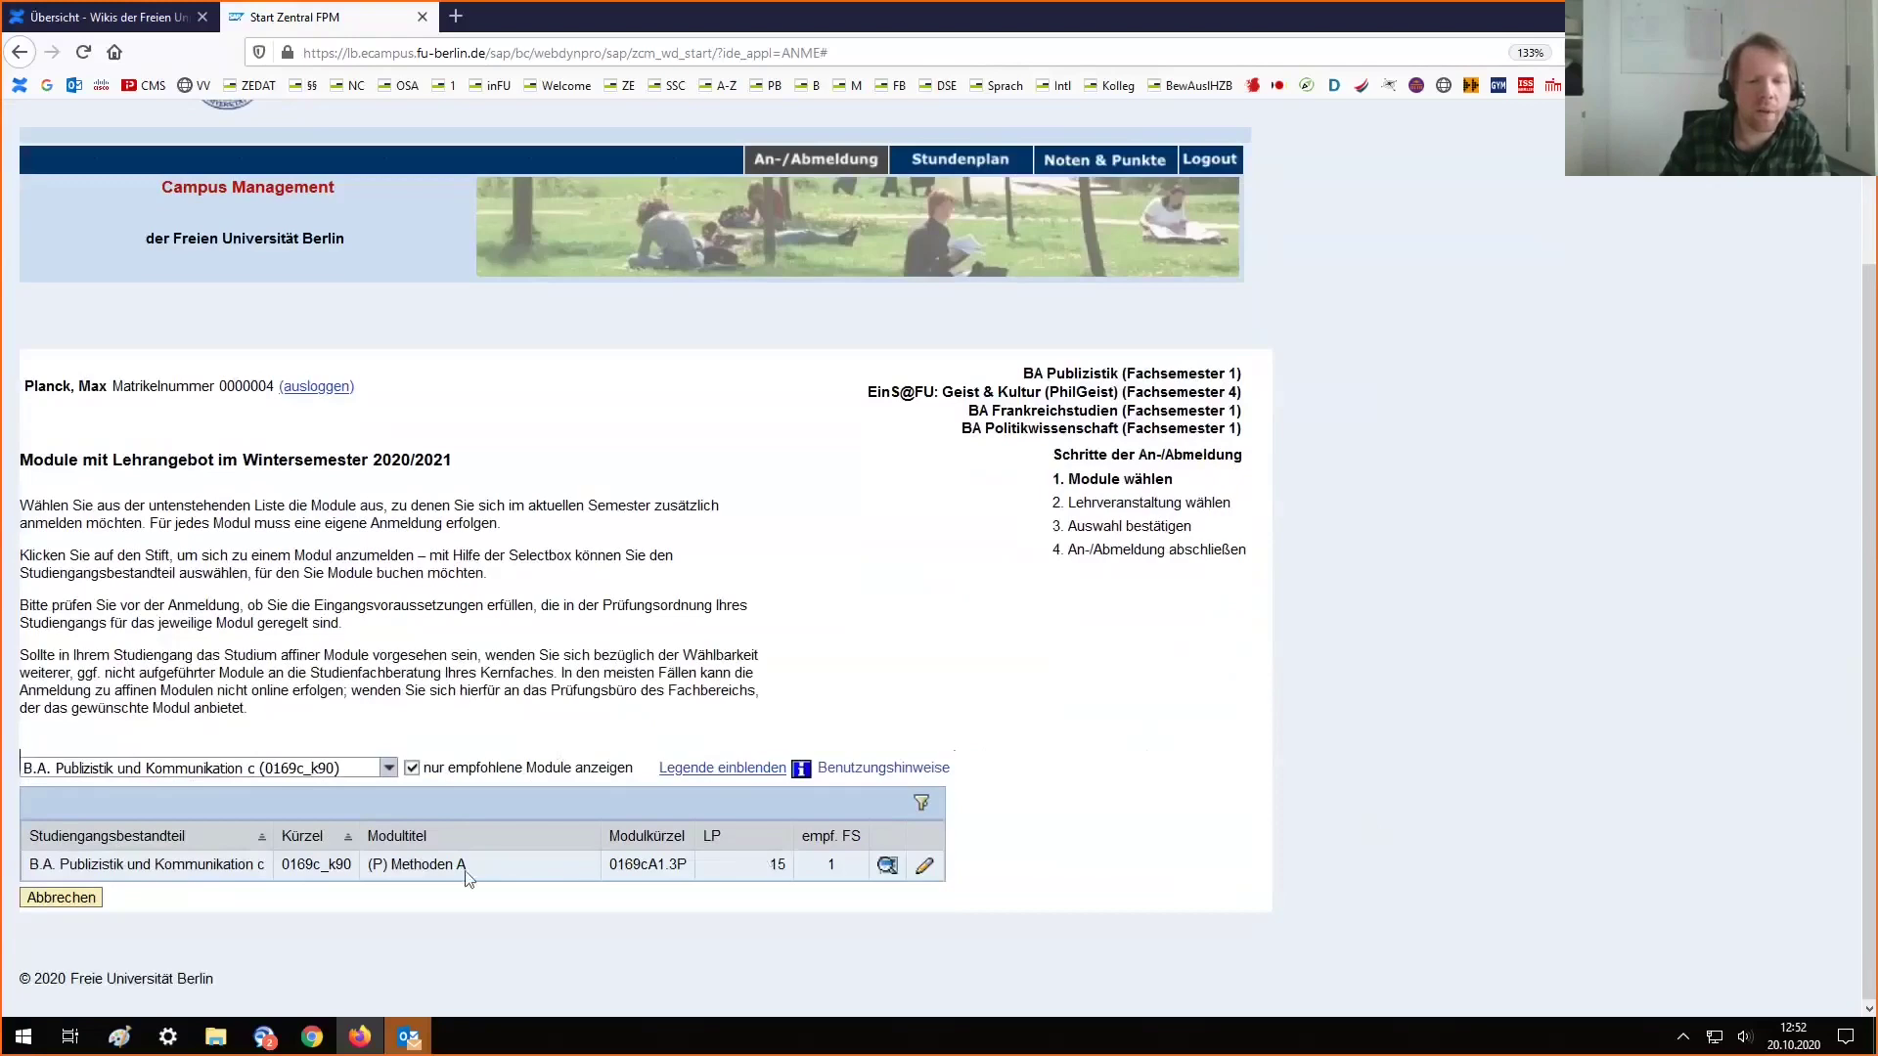
pyautogui.click(923, 866)
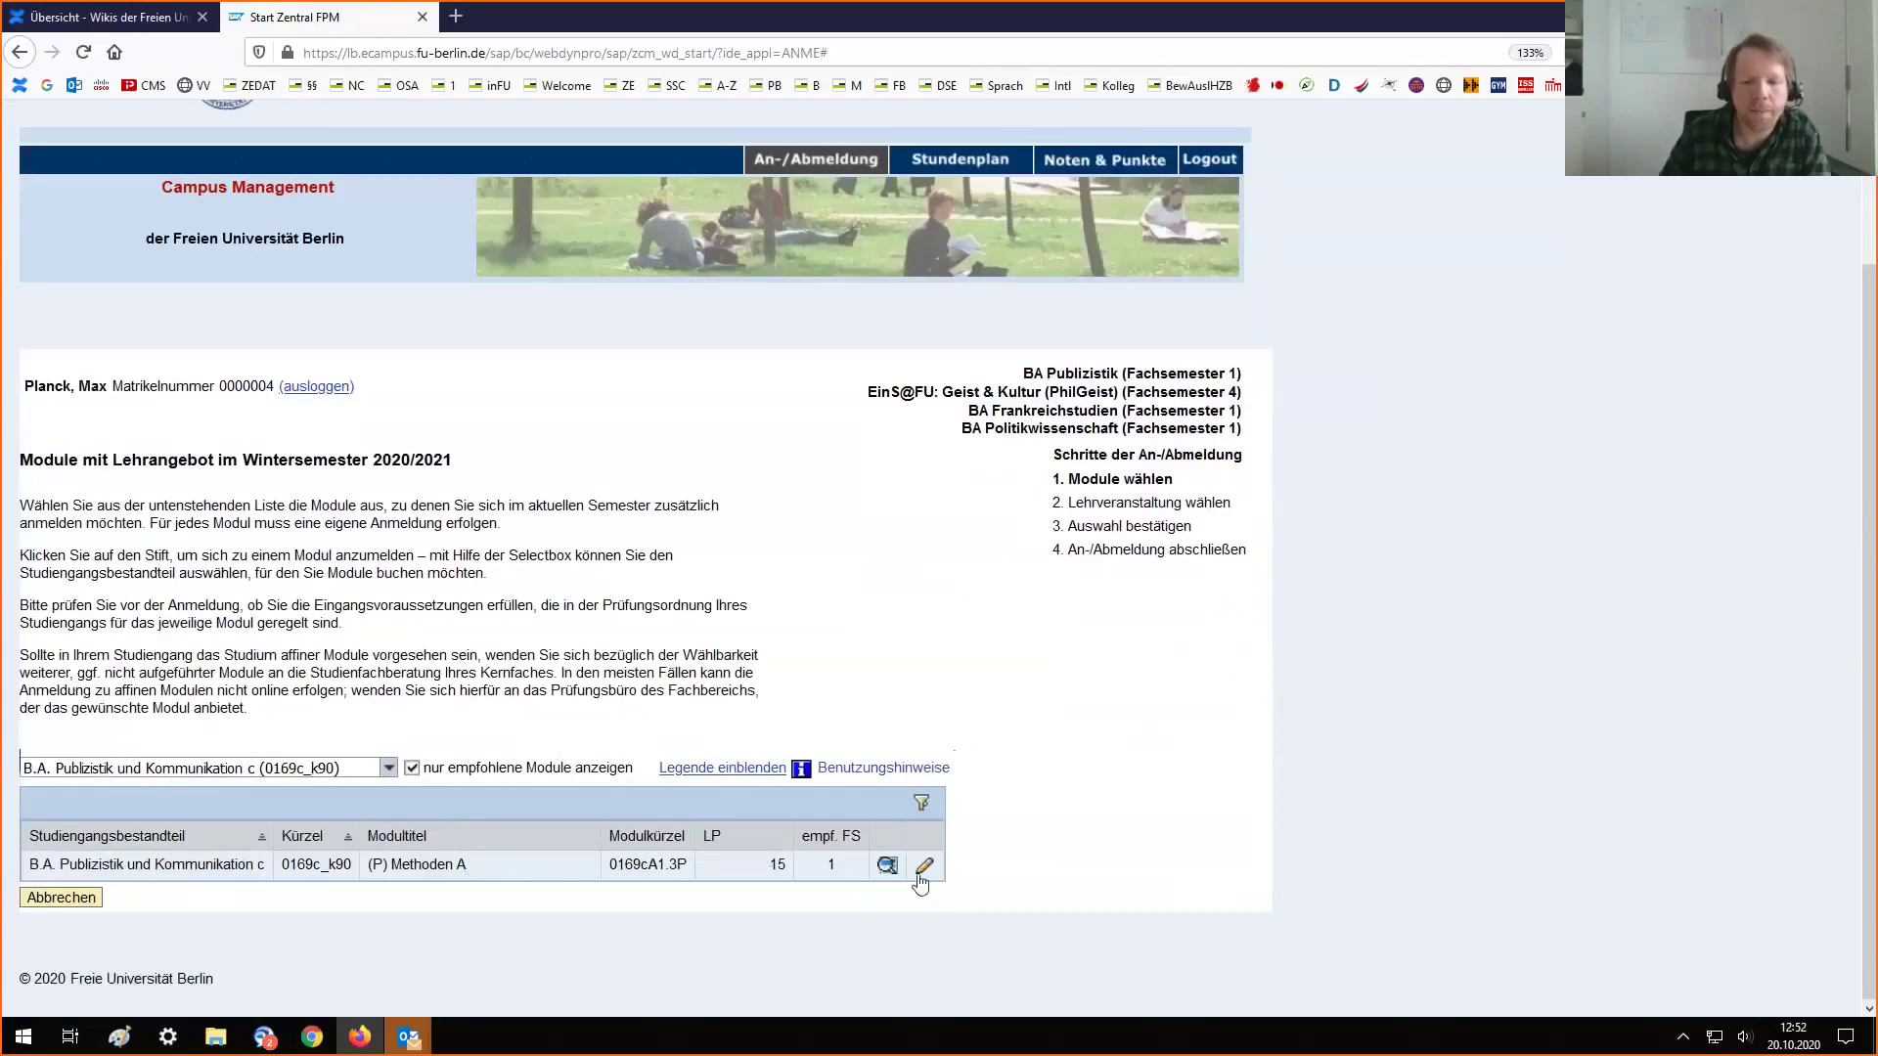
pyautogui.scroll(-7, 945, 675)
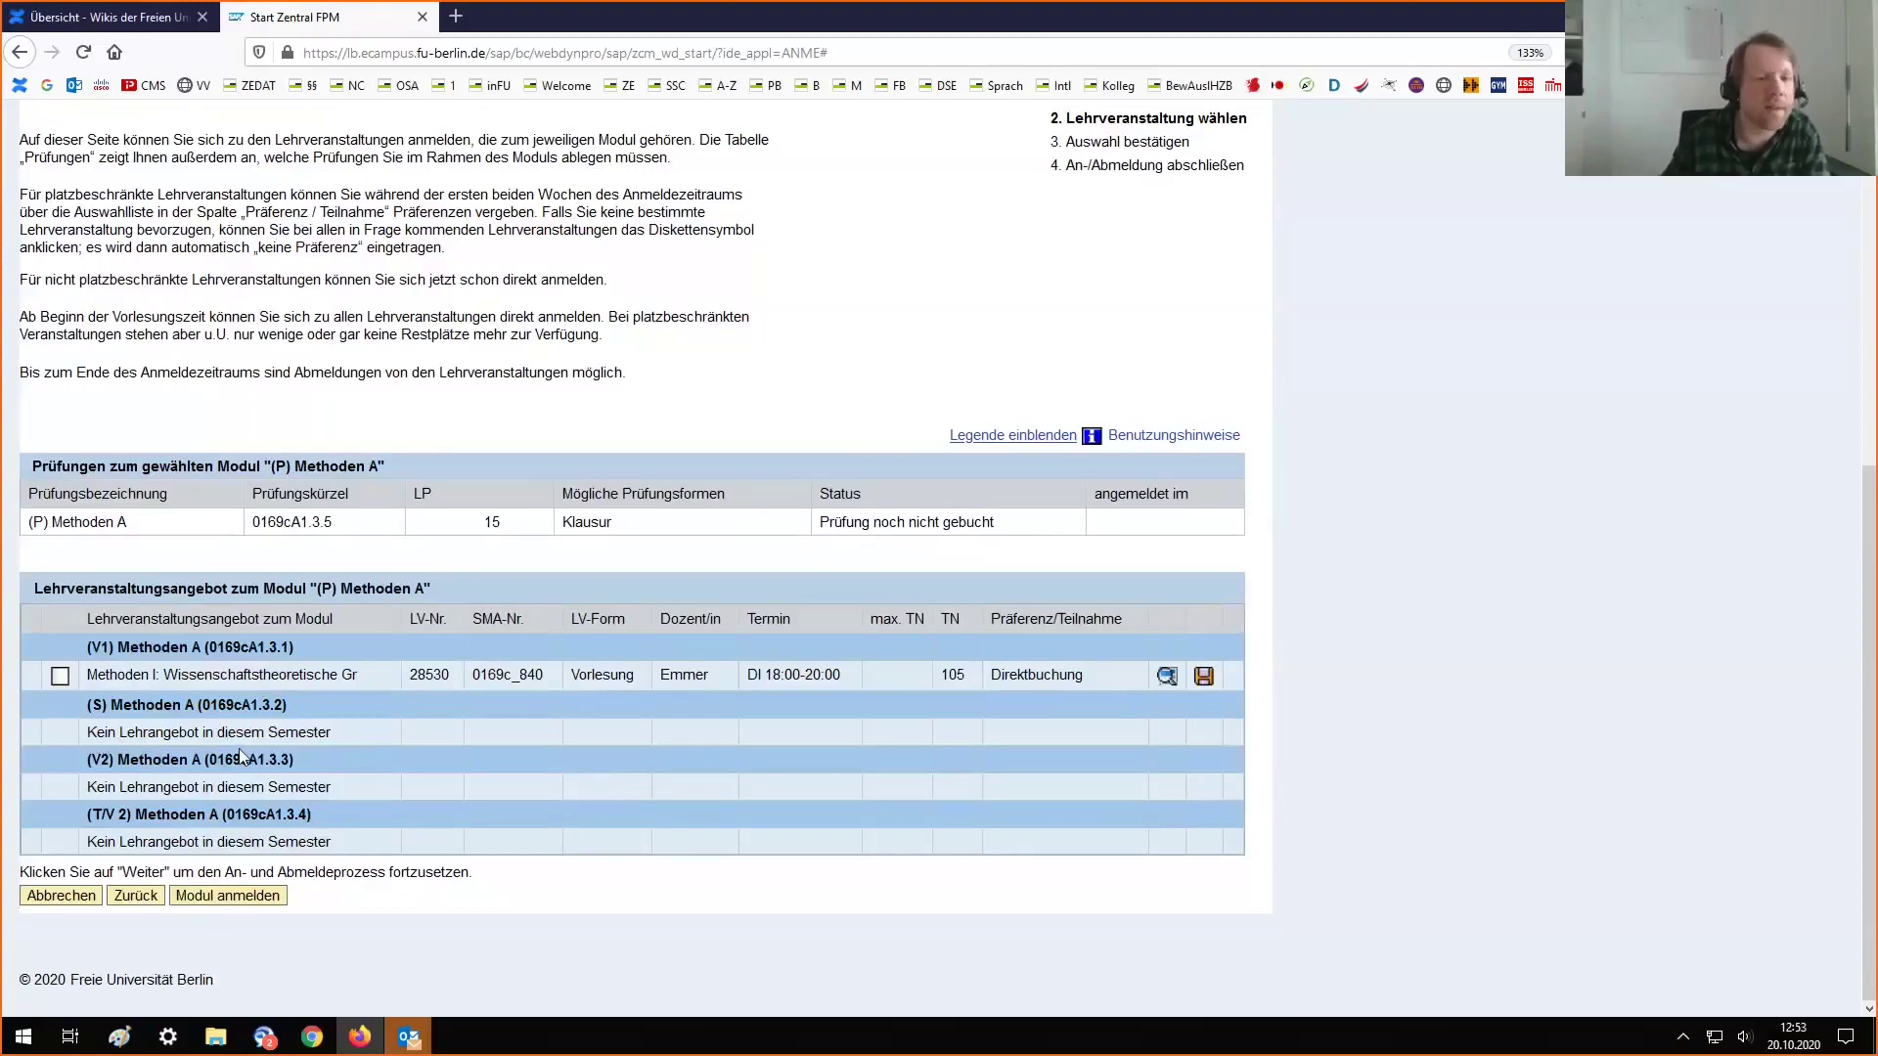
pyautogui.click(59, 676)
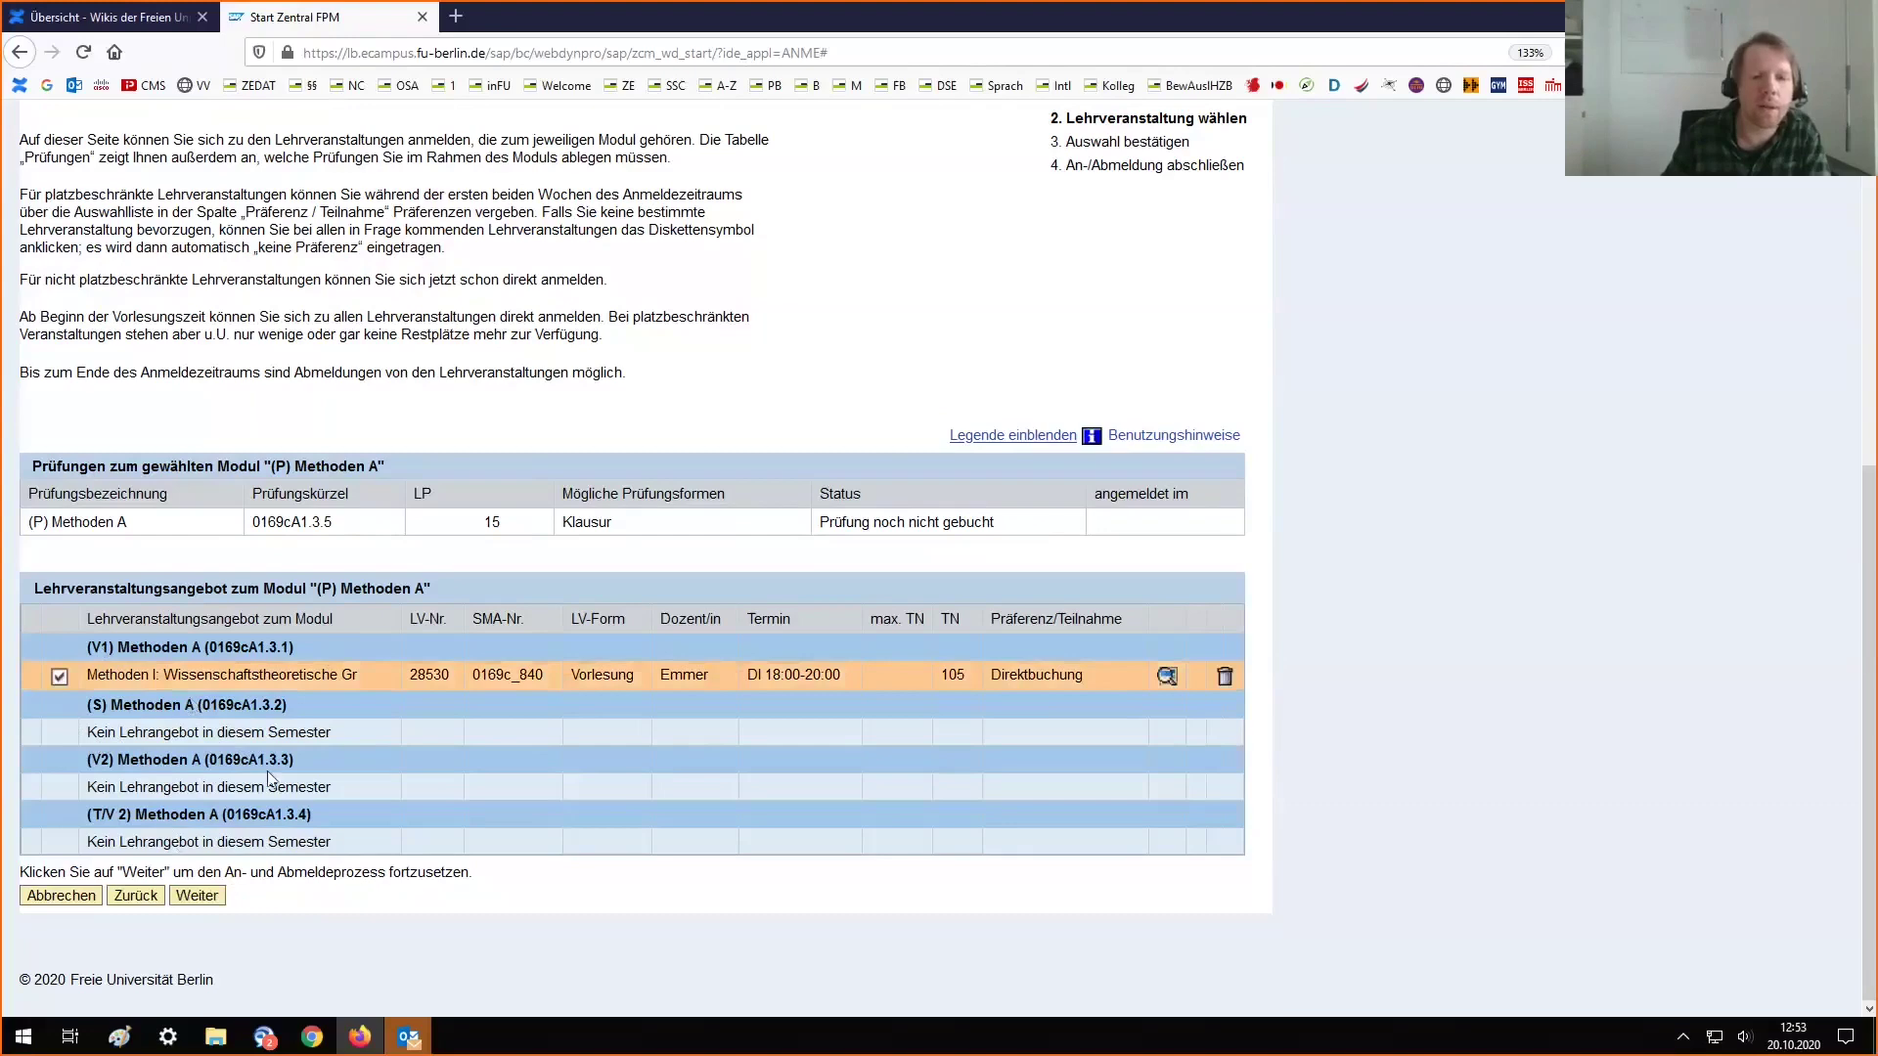
# Submit and confirm the registration for (P) Methoden A with lecture 28530, and return to Meine Module
pyautogui.click(198, 896)
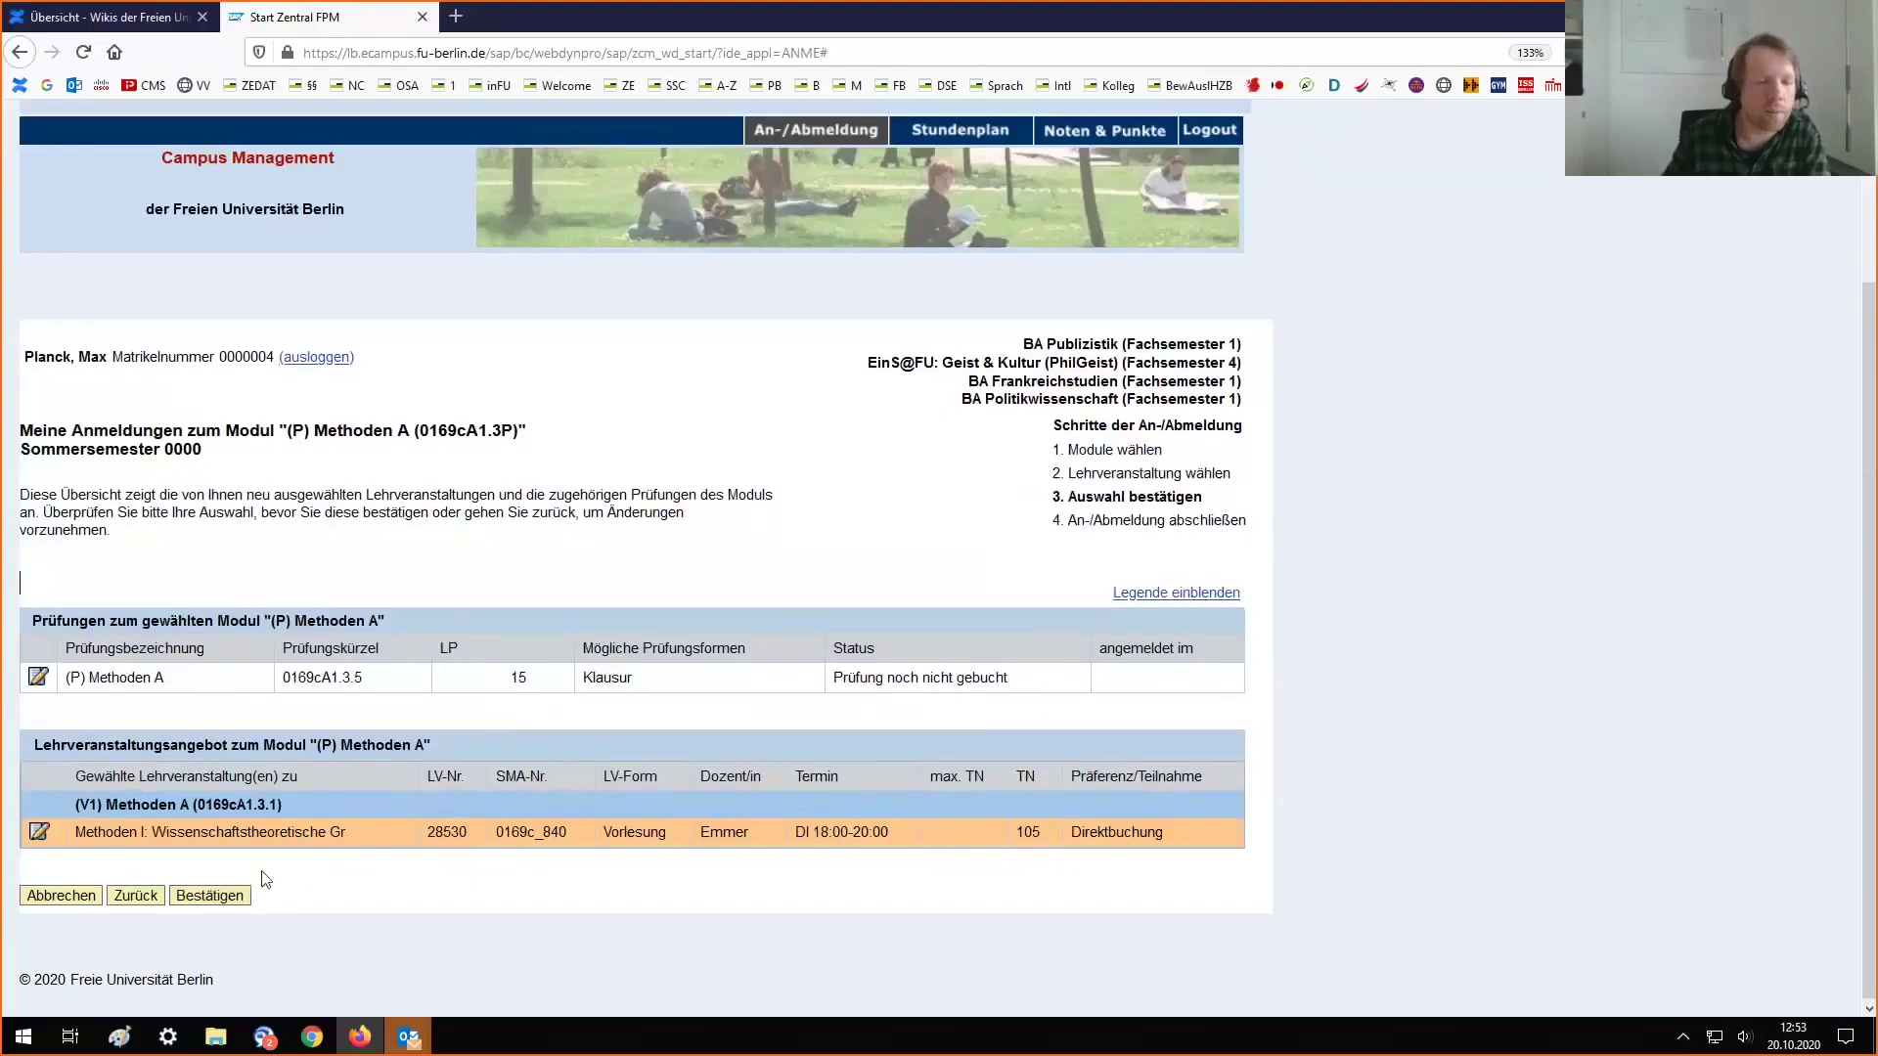
pyautogui.click(193, 904)
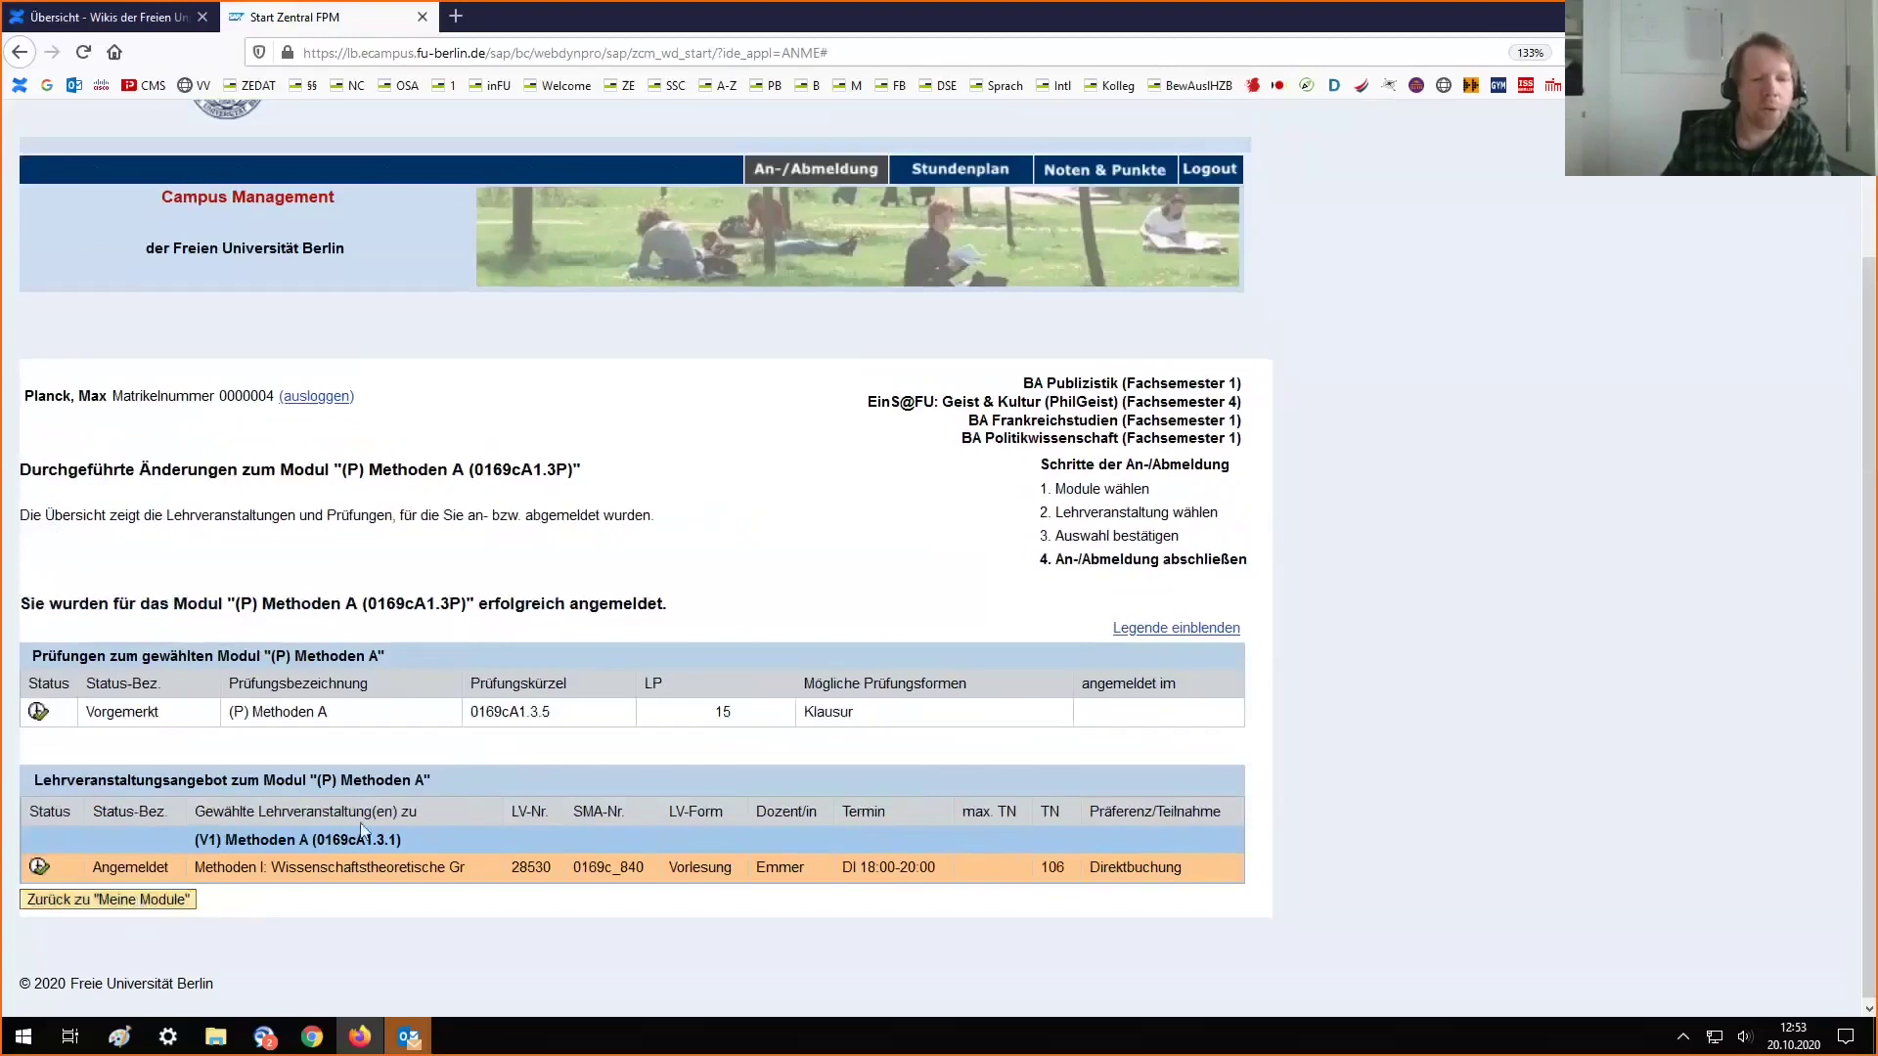
pyautogui.press('Return')
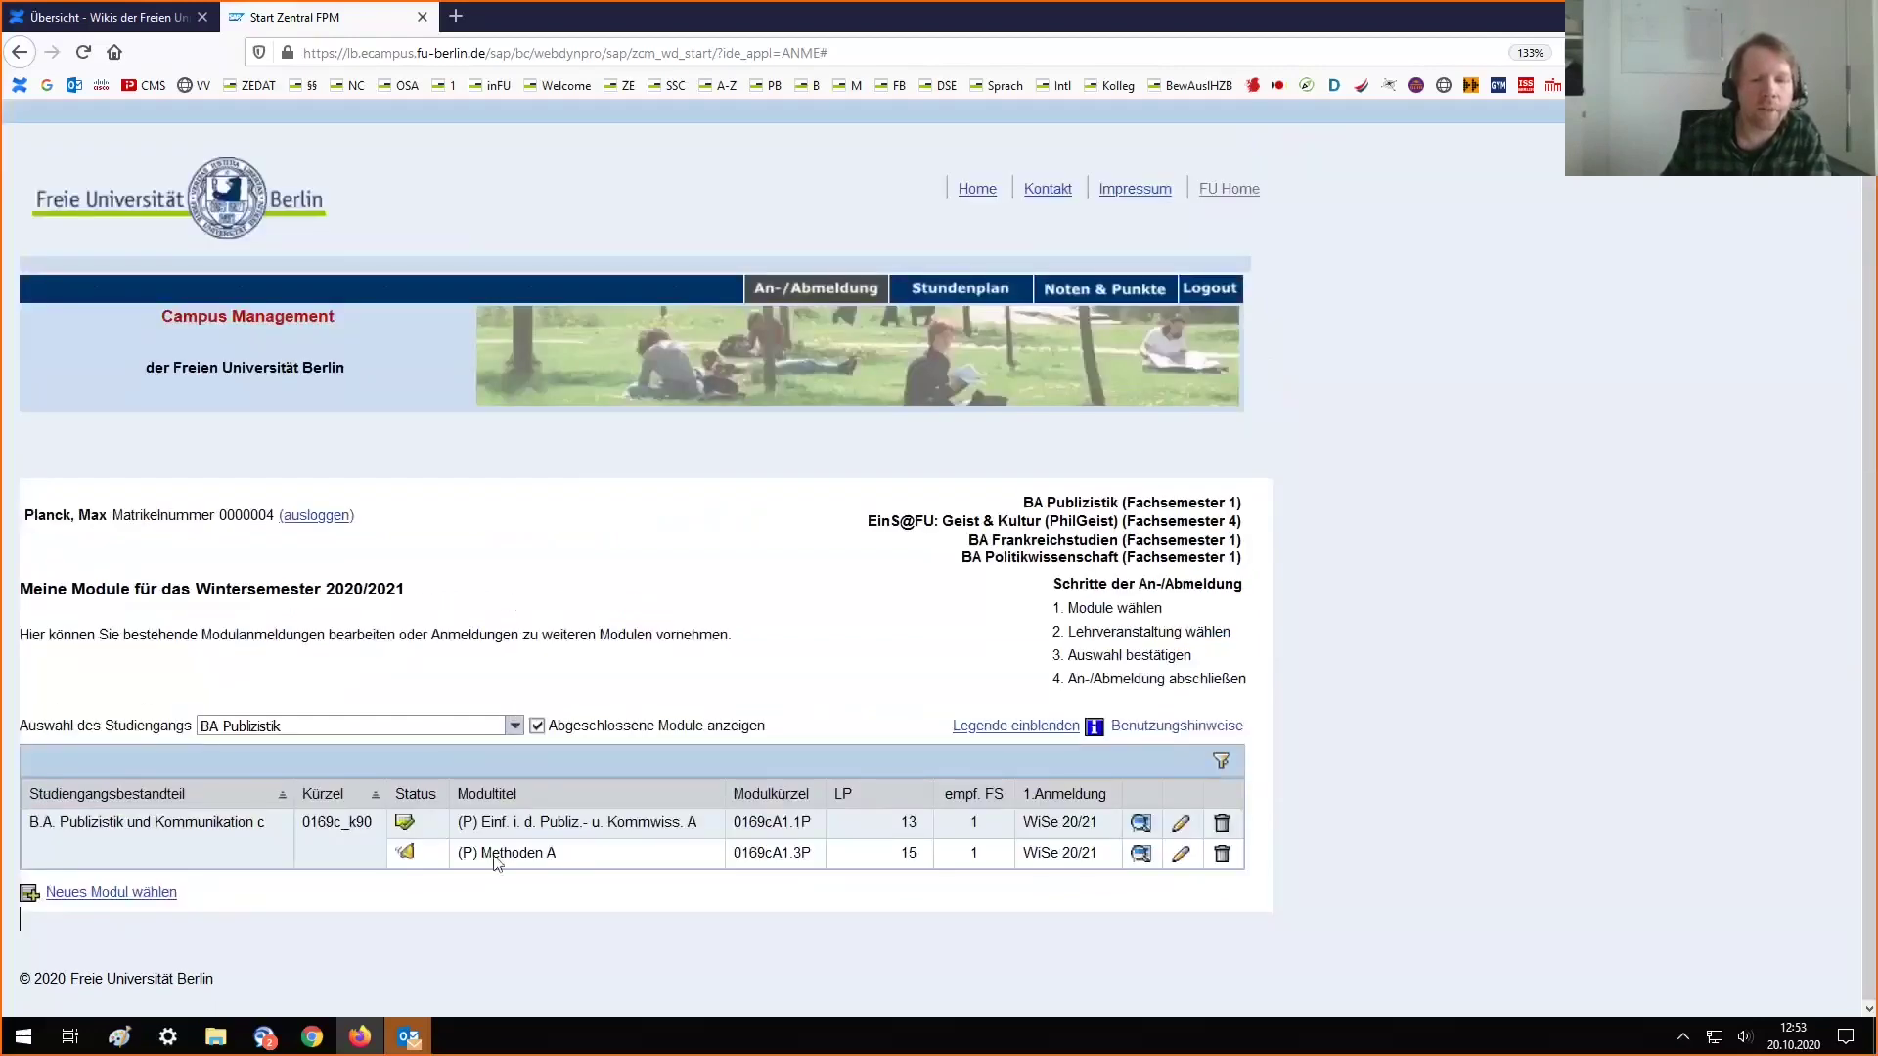
# Review the exam and course booking details of (P) Methoden A, close them and check the module's status
pyautogui.click(1141, 855)
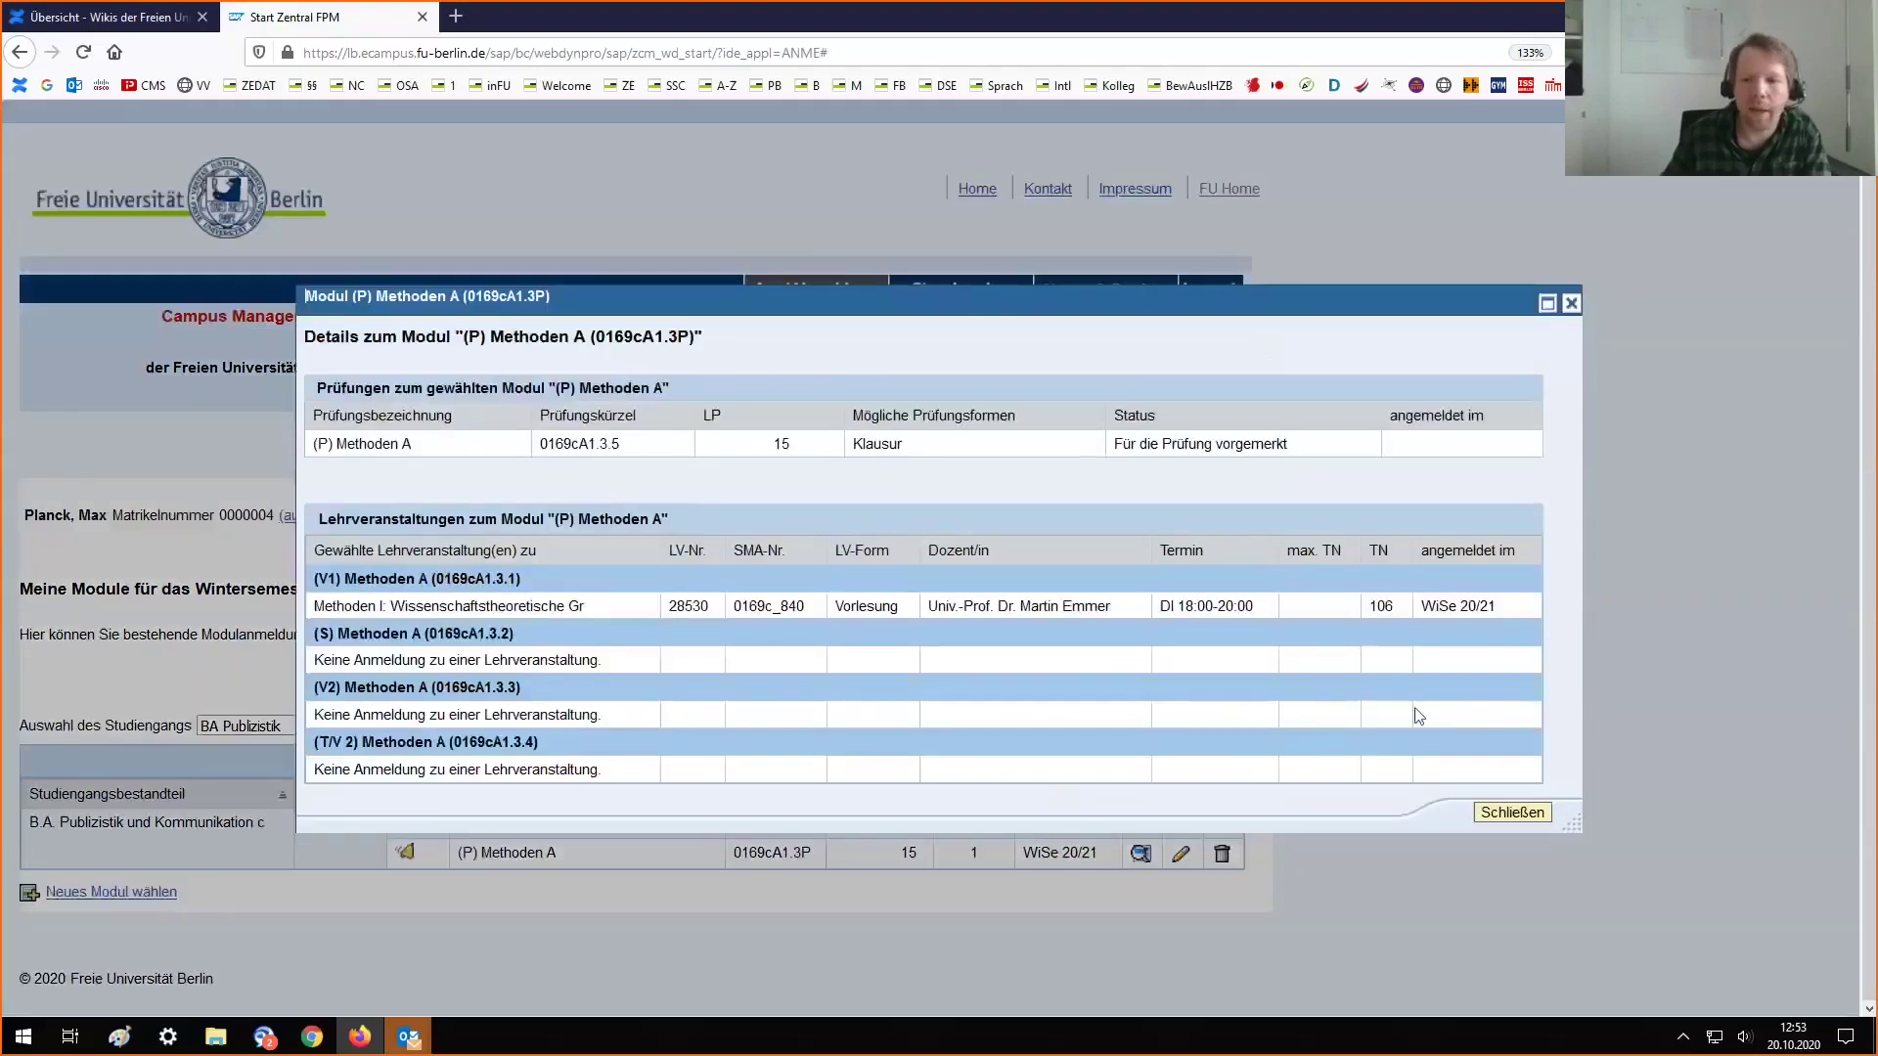
pyautogui.click(1539, 818)
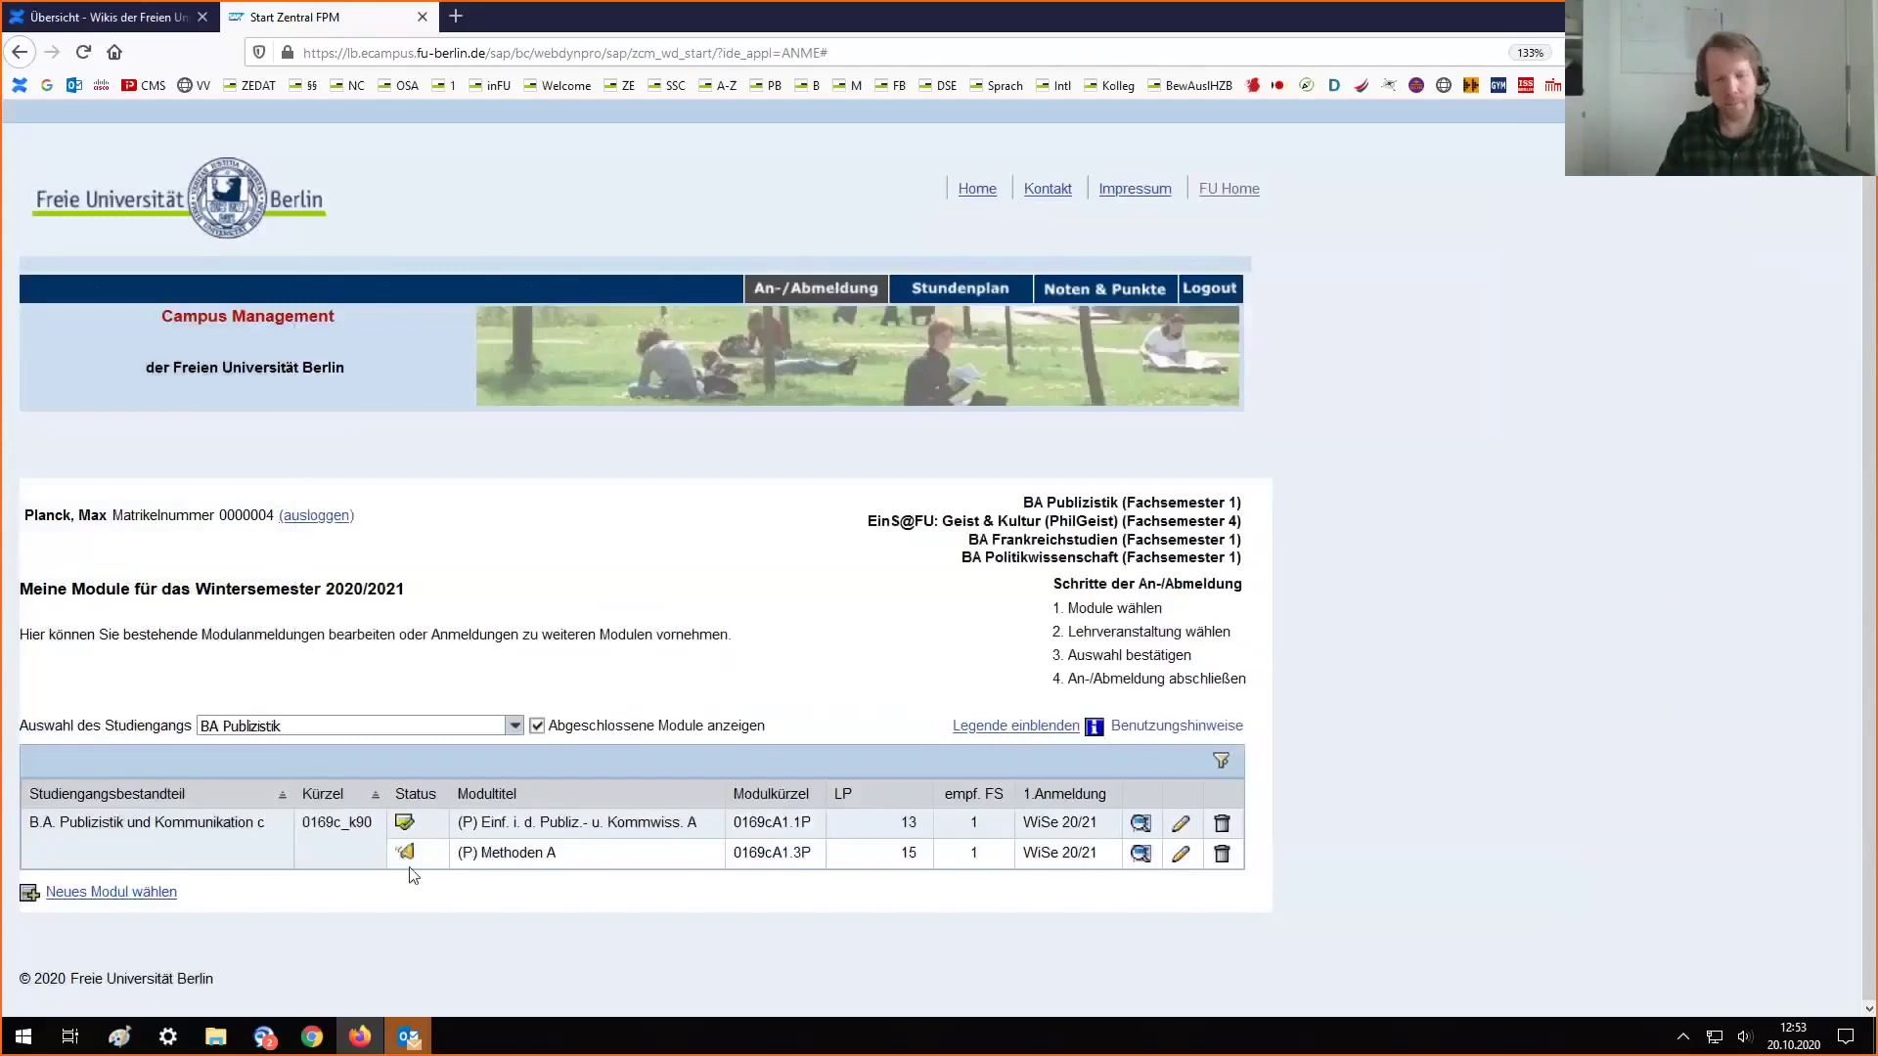
pyautogui.moveTo(409, 859)
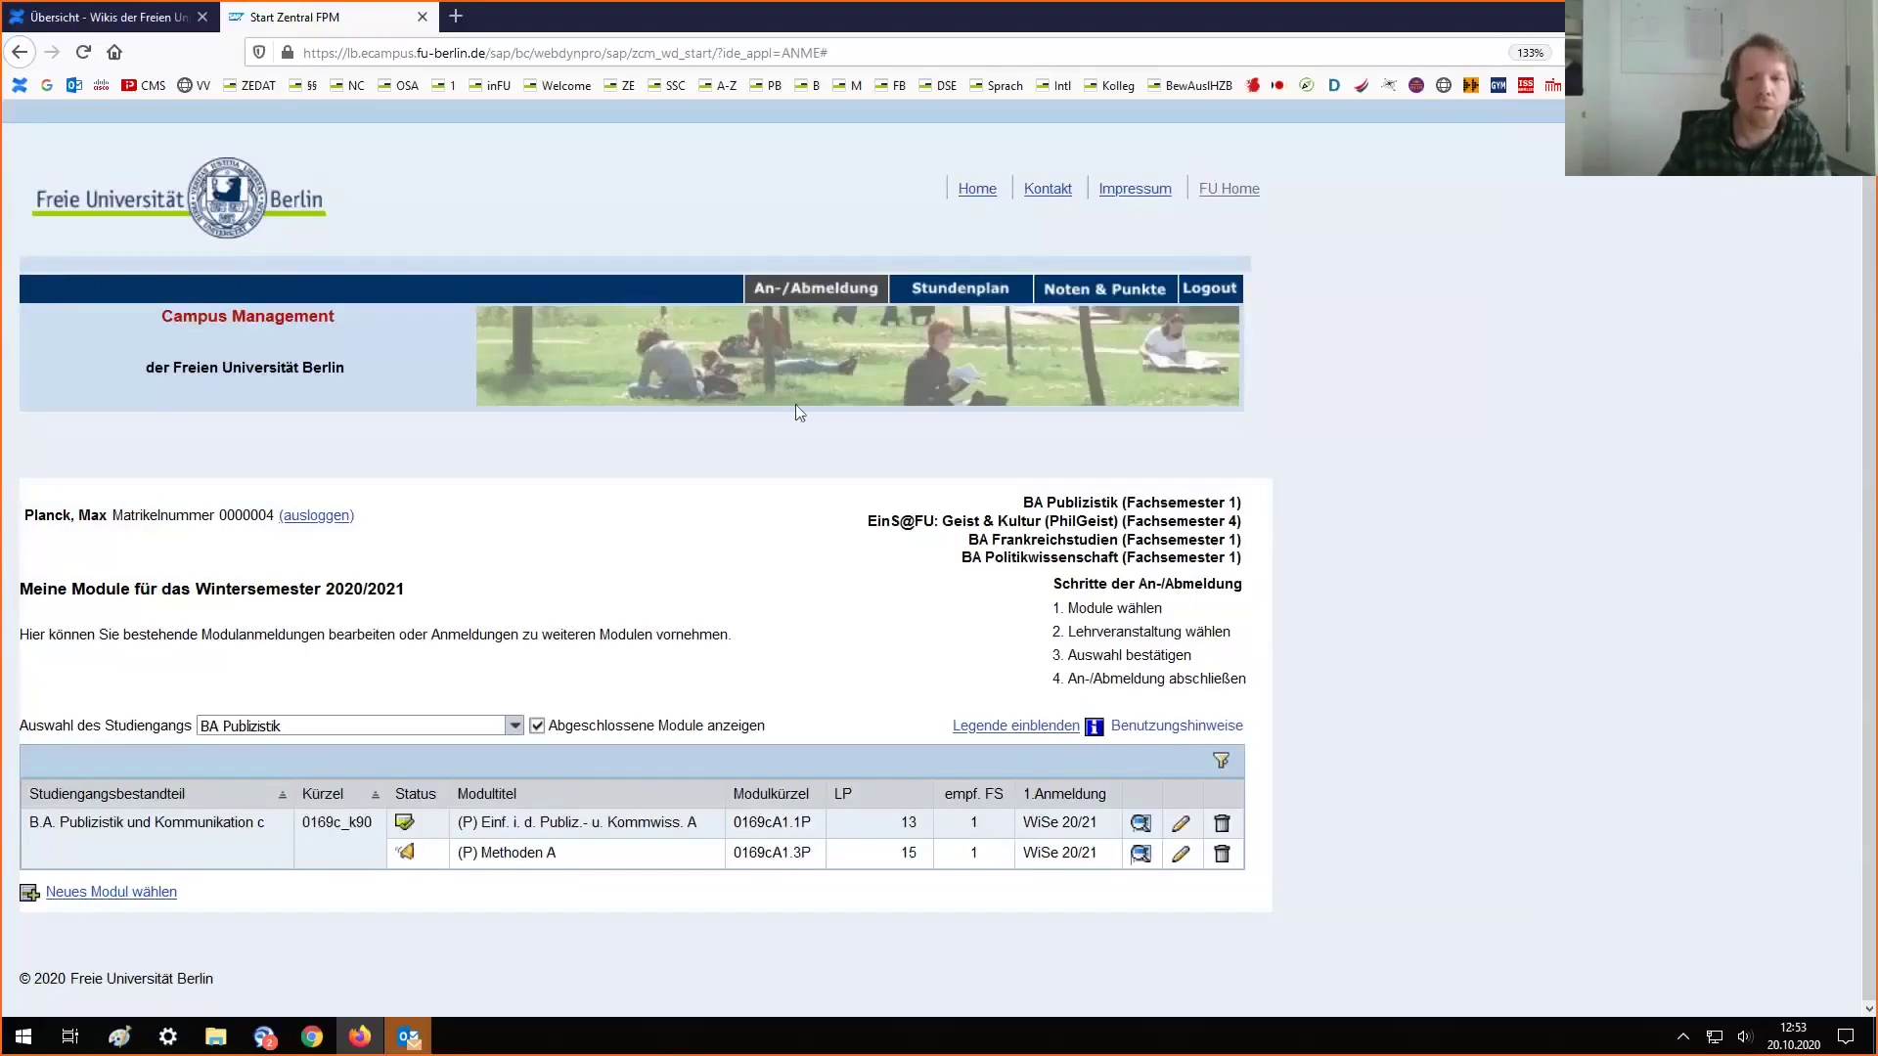
# View the Stundenplan in weekly view and examine the booked courses for calendar week 45, 02.11. to 08.11.2020
pyautogui.click(935, 294)
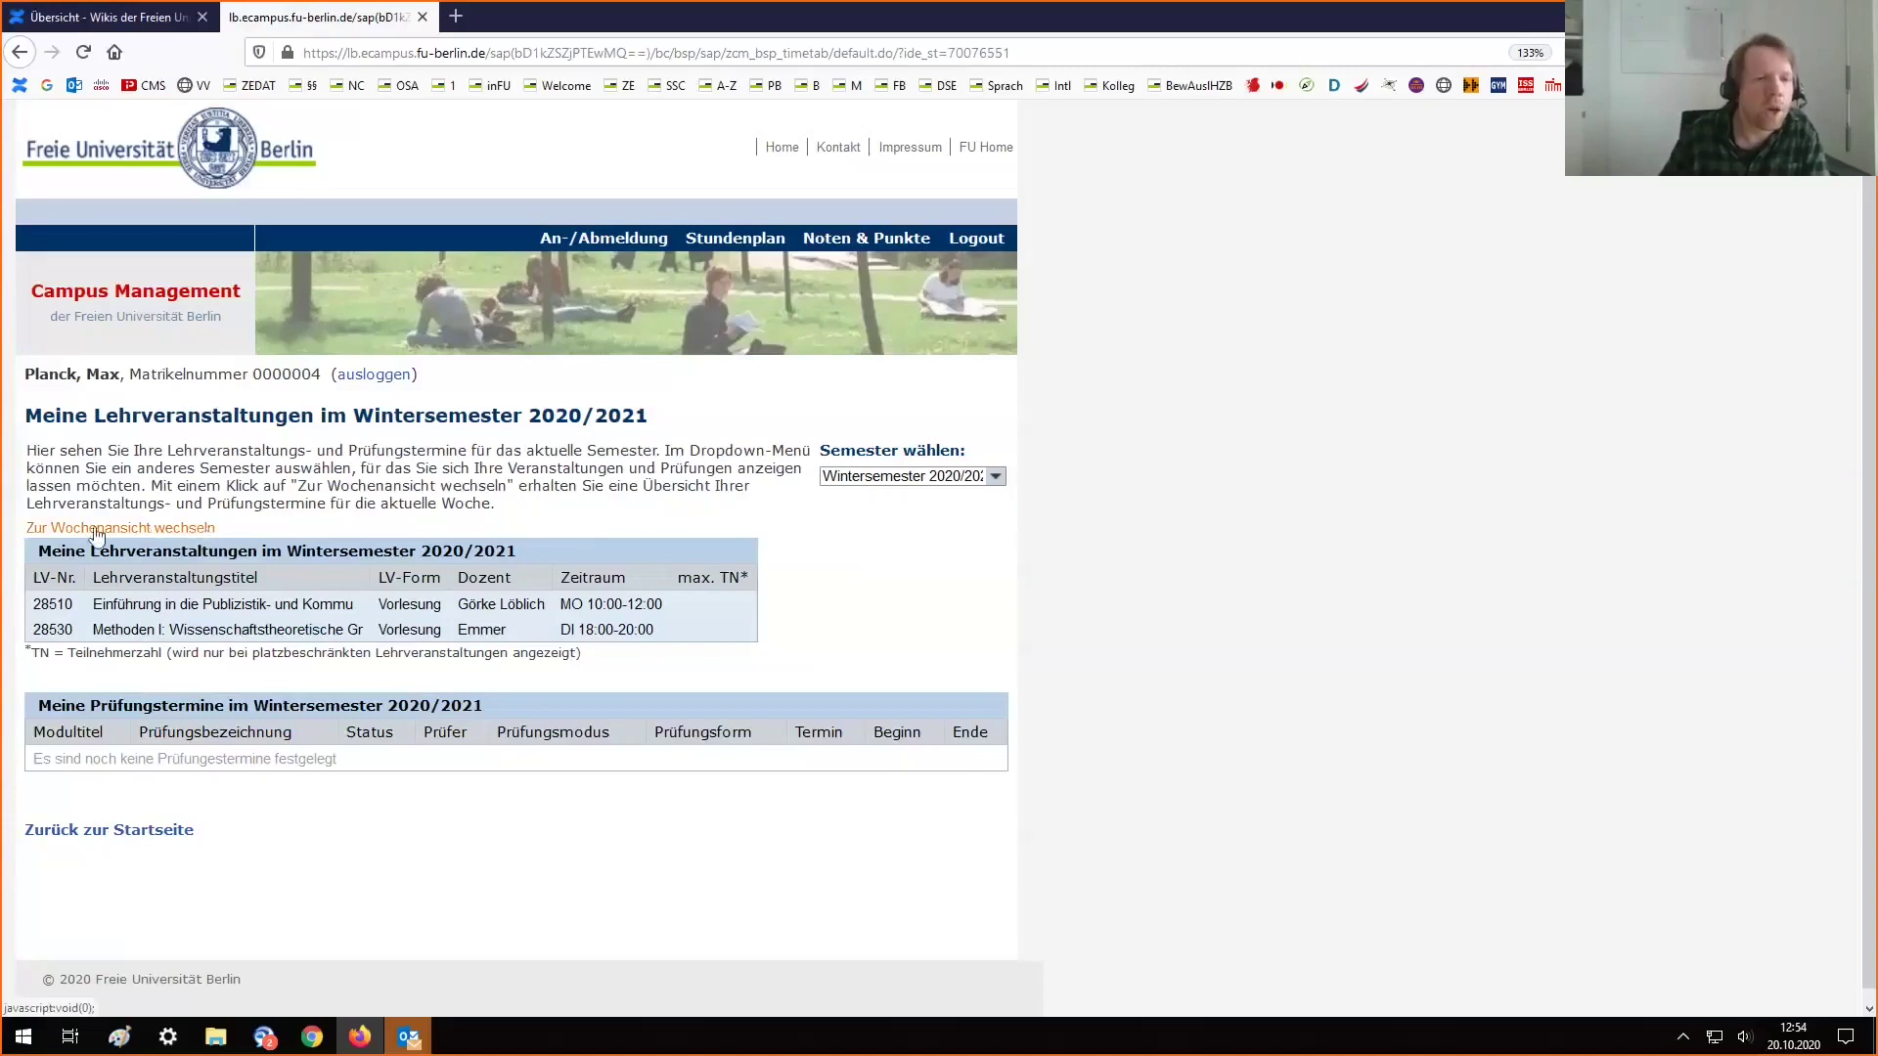
pyautogui.click(128, 533)
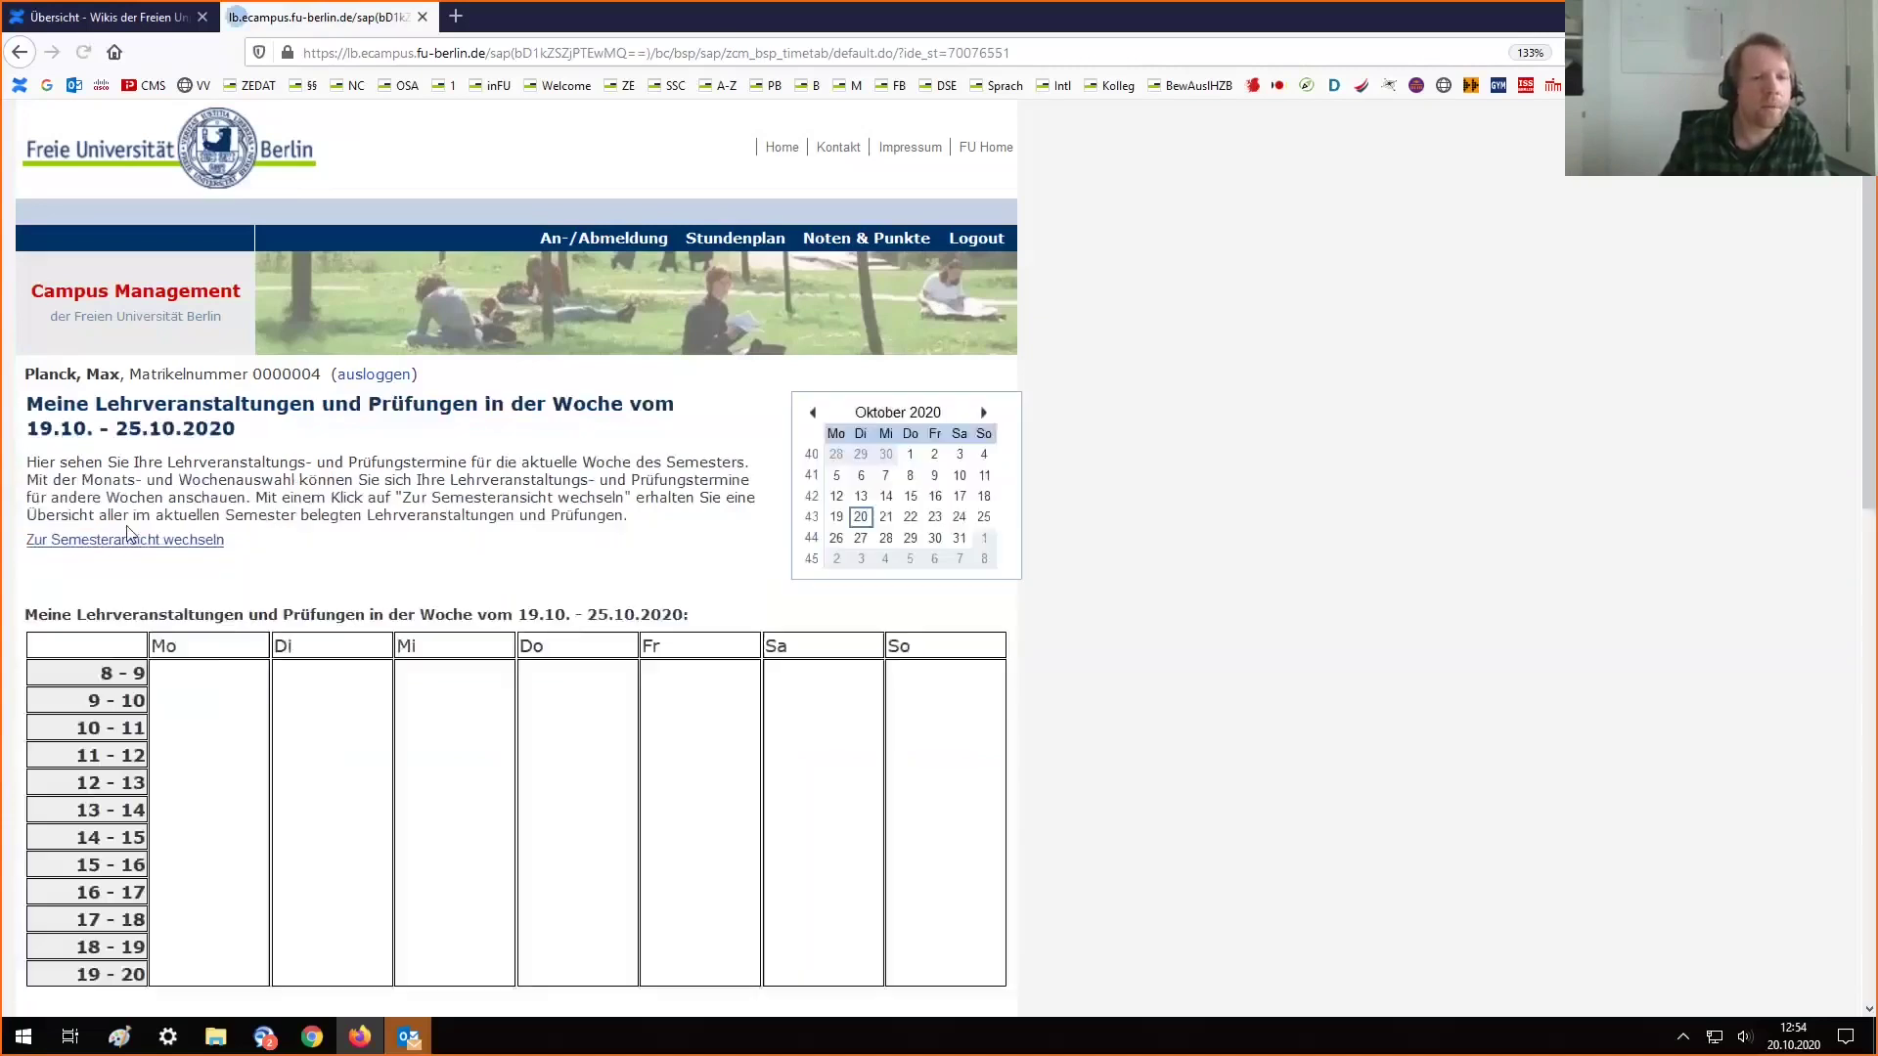
pyautogui.scroll(-3, 306, 492)
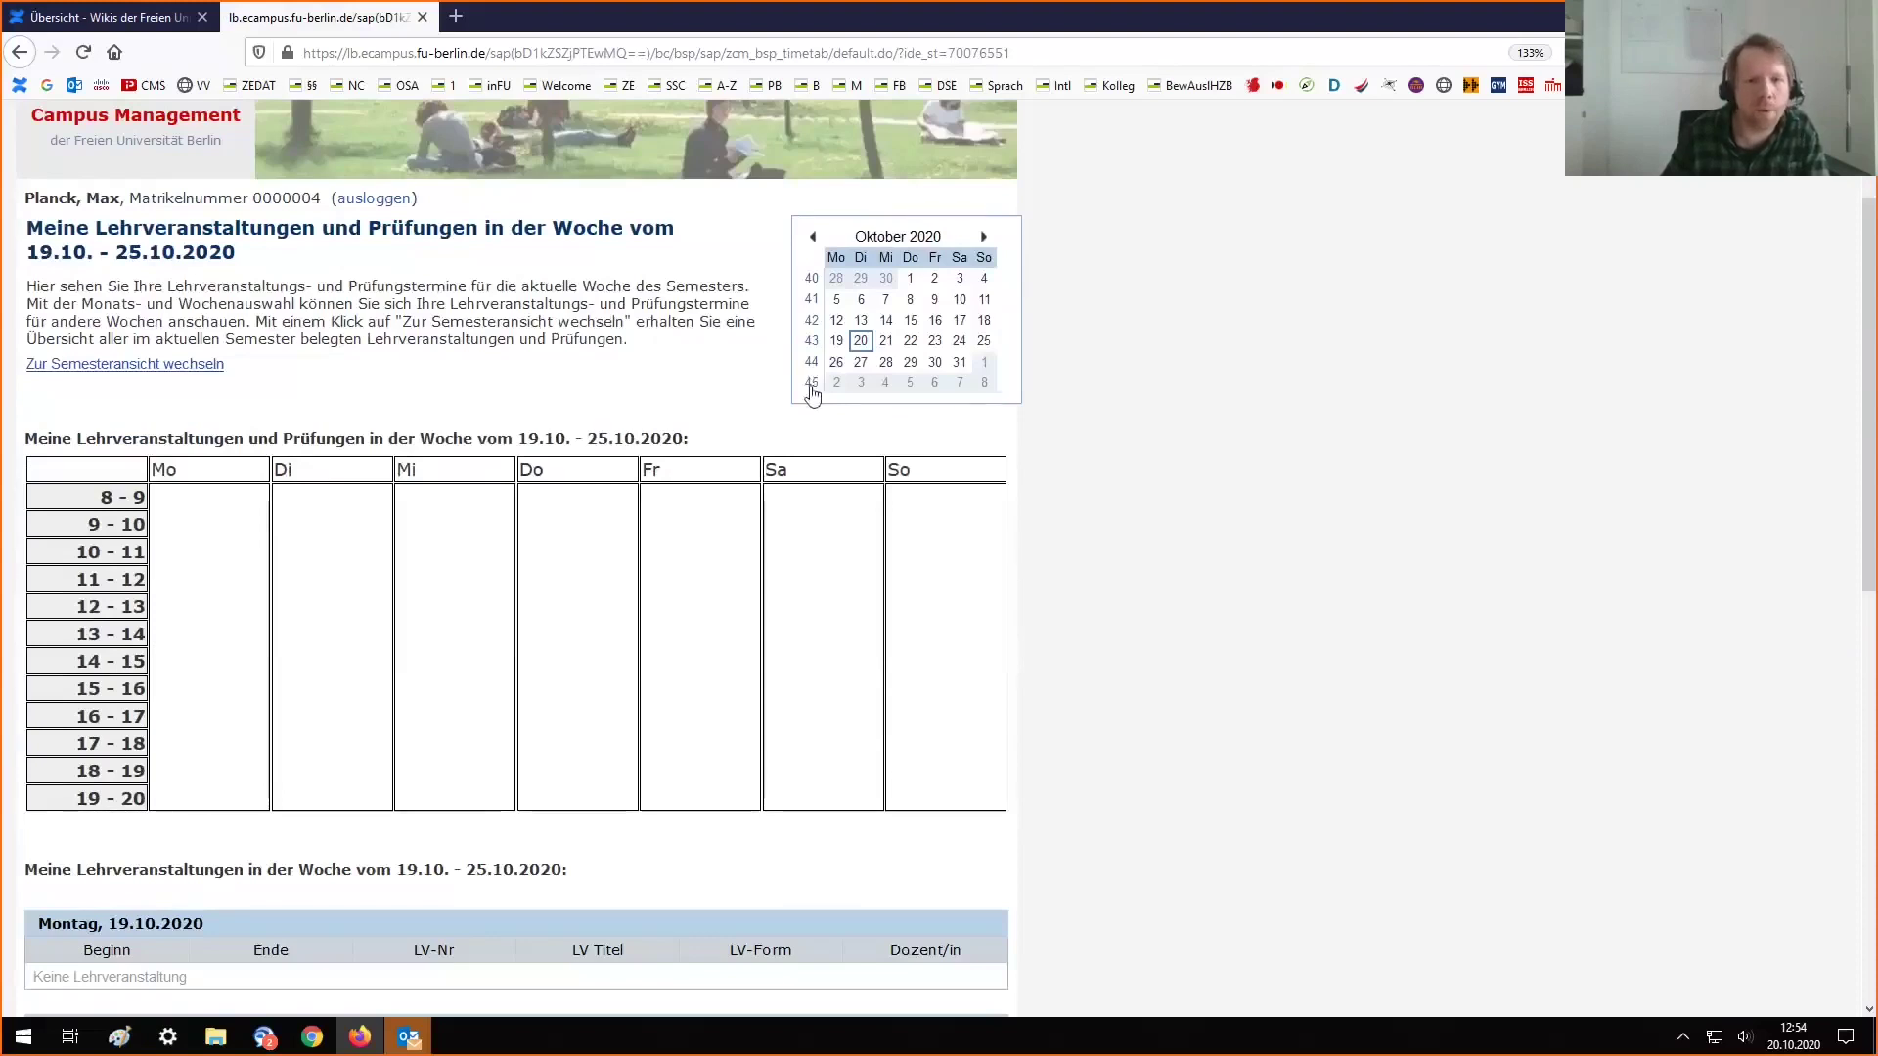
pyautogui.click(812, 382)
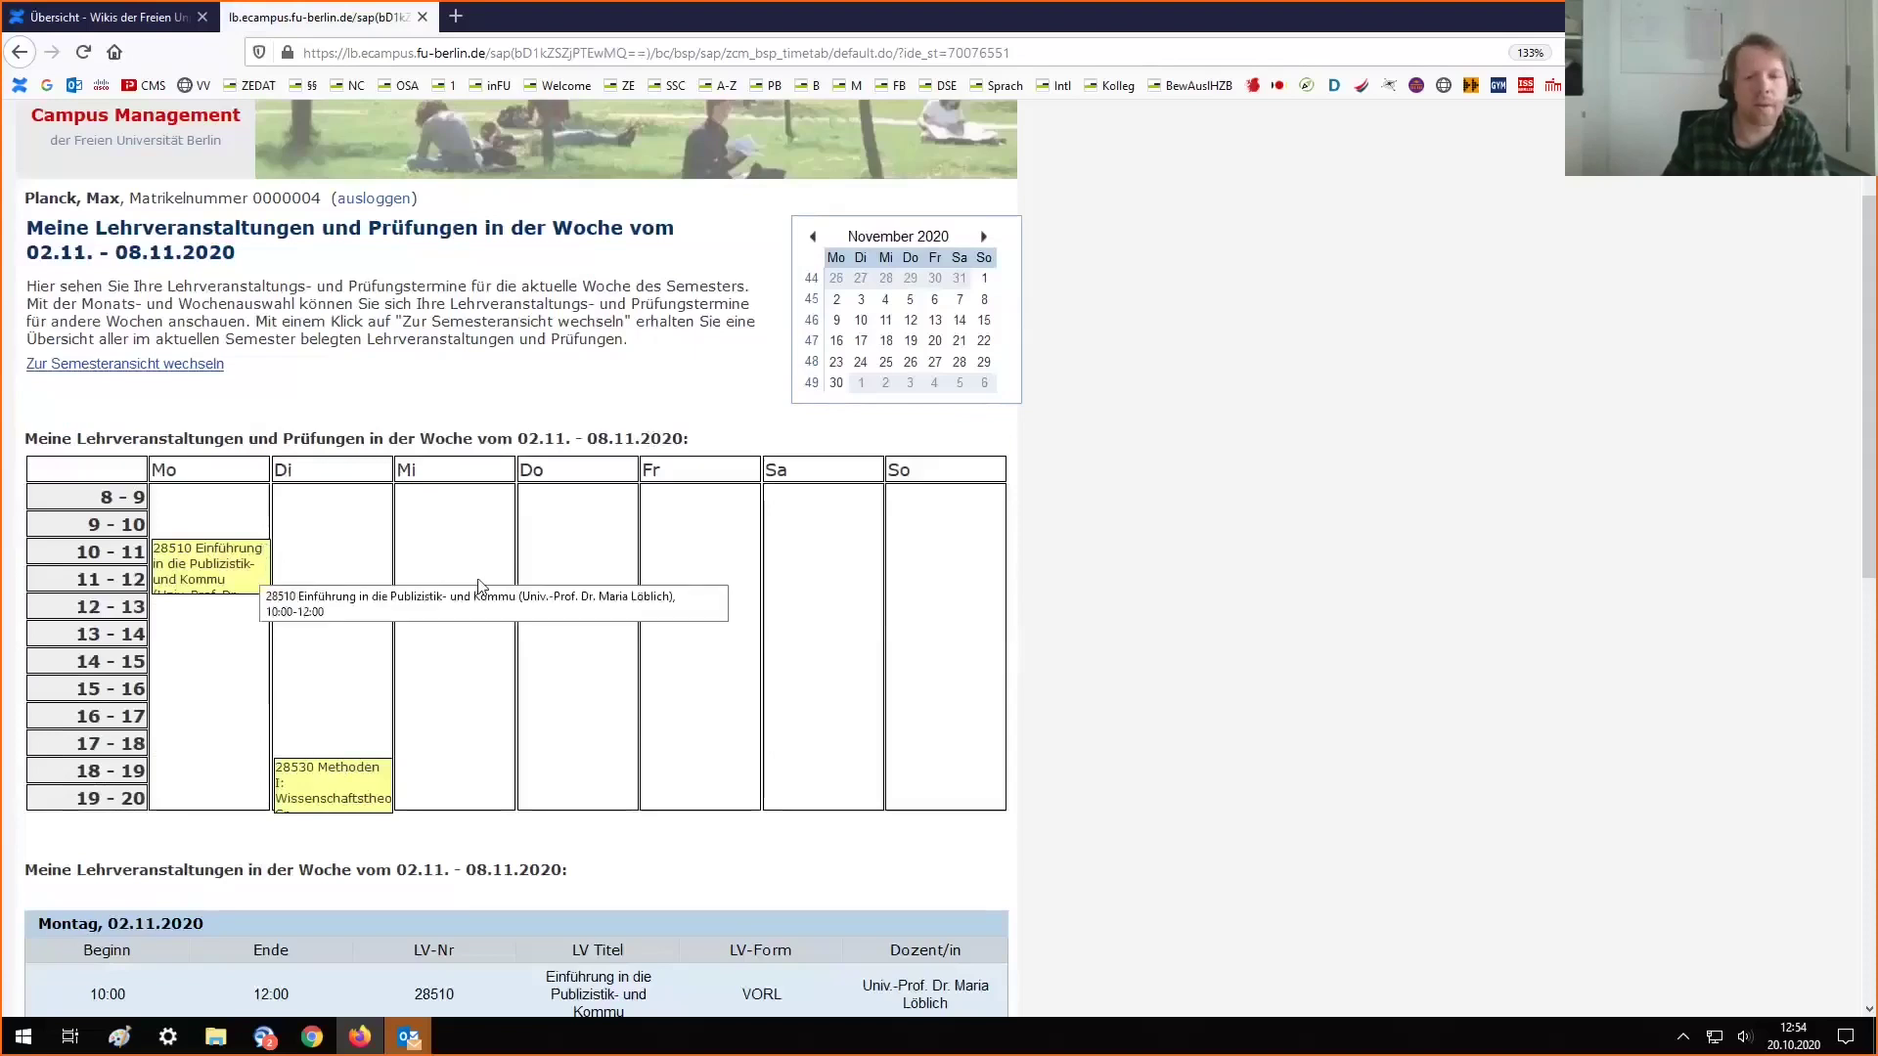
pyautogui.scroll(-2, 513, 584)
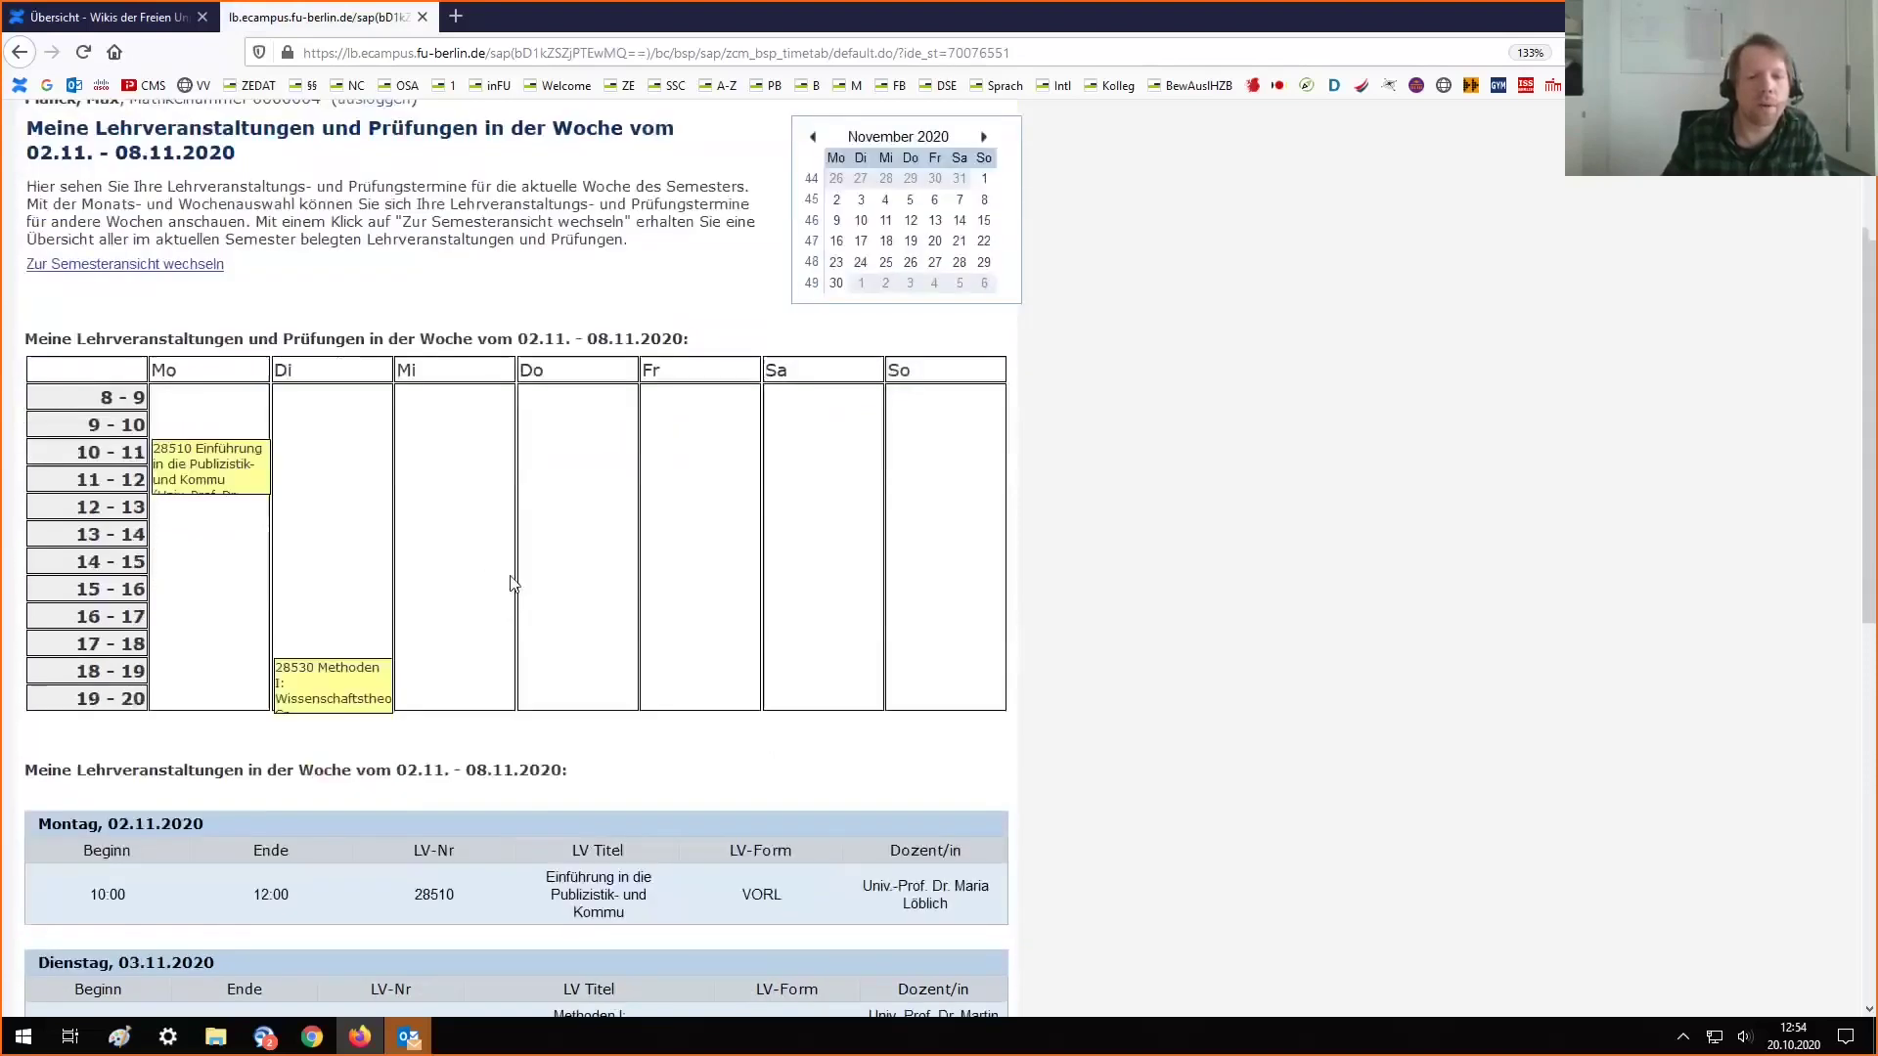
pyautogui.scroll(2, 513, 584)
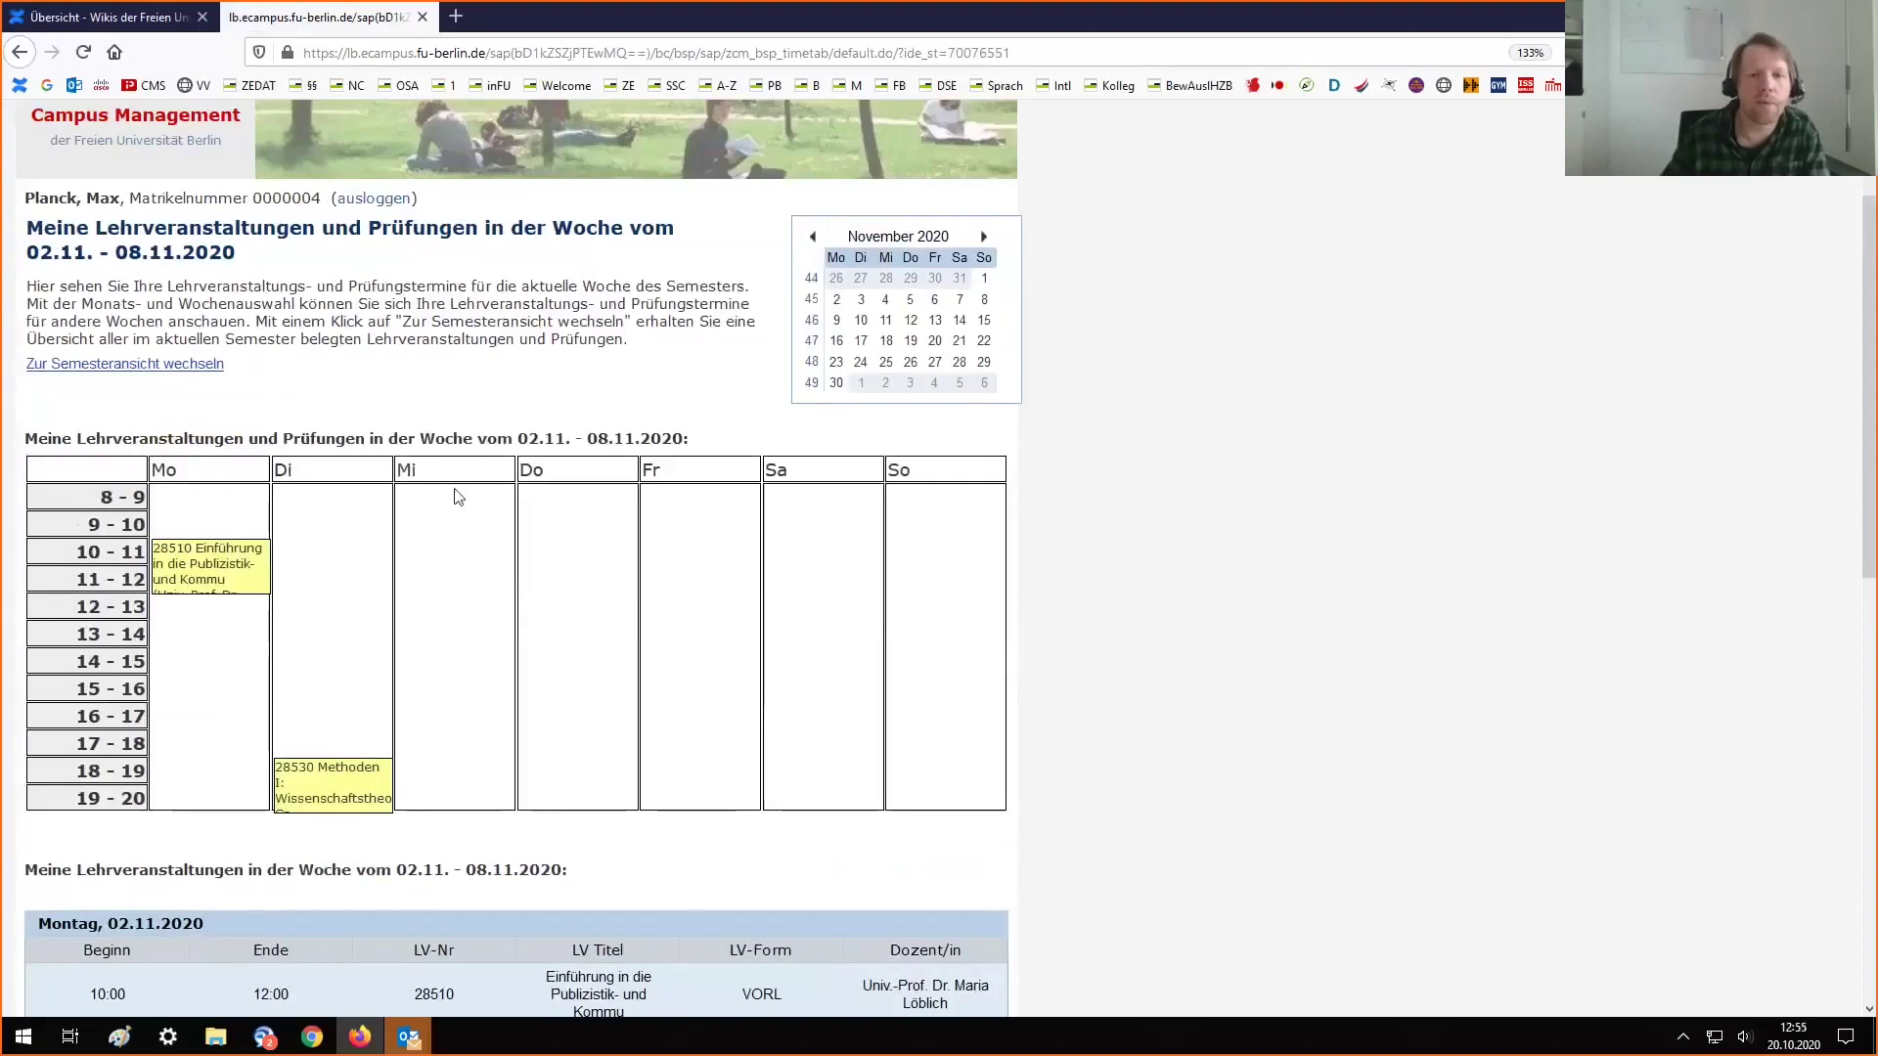
pyautogui.scroll(2, 453, 494)
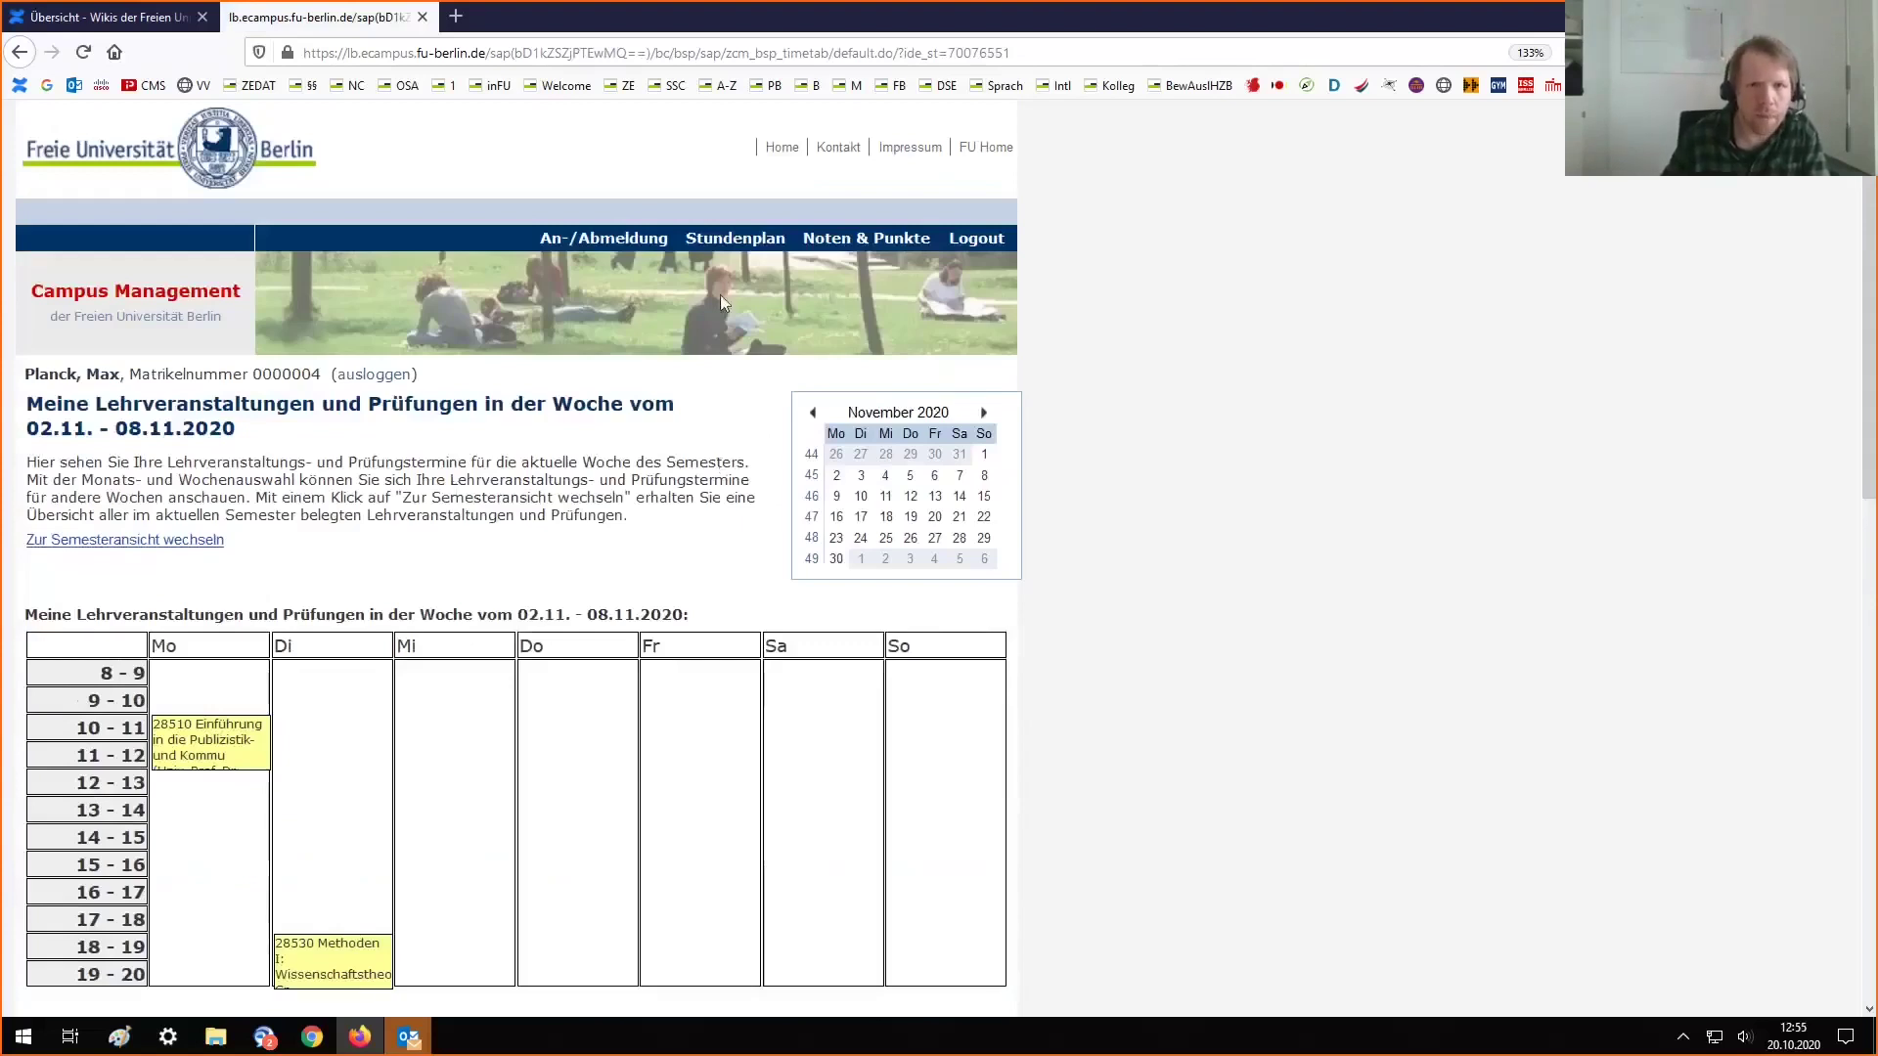
# Under Noten & Punkte, compare the credit points of B.A. Publizistik und Kommunikation (0169c_k90) and 60 LP Sozial- und Kulturanthropologie (0109d_m60), ending on 0169c_k90
pyautogui.click(864, 243)
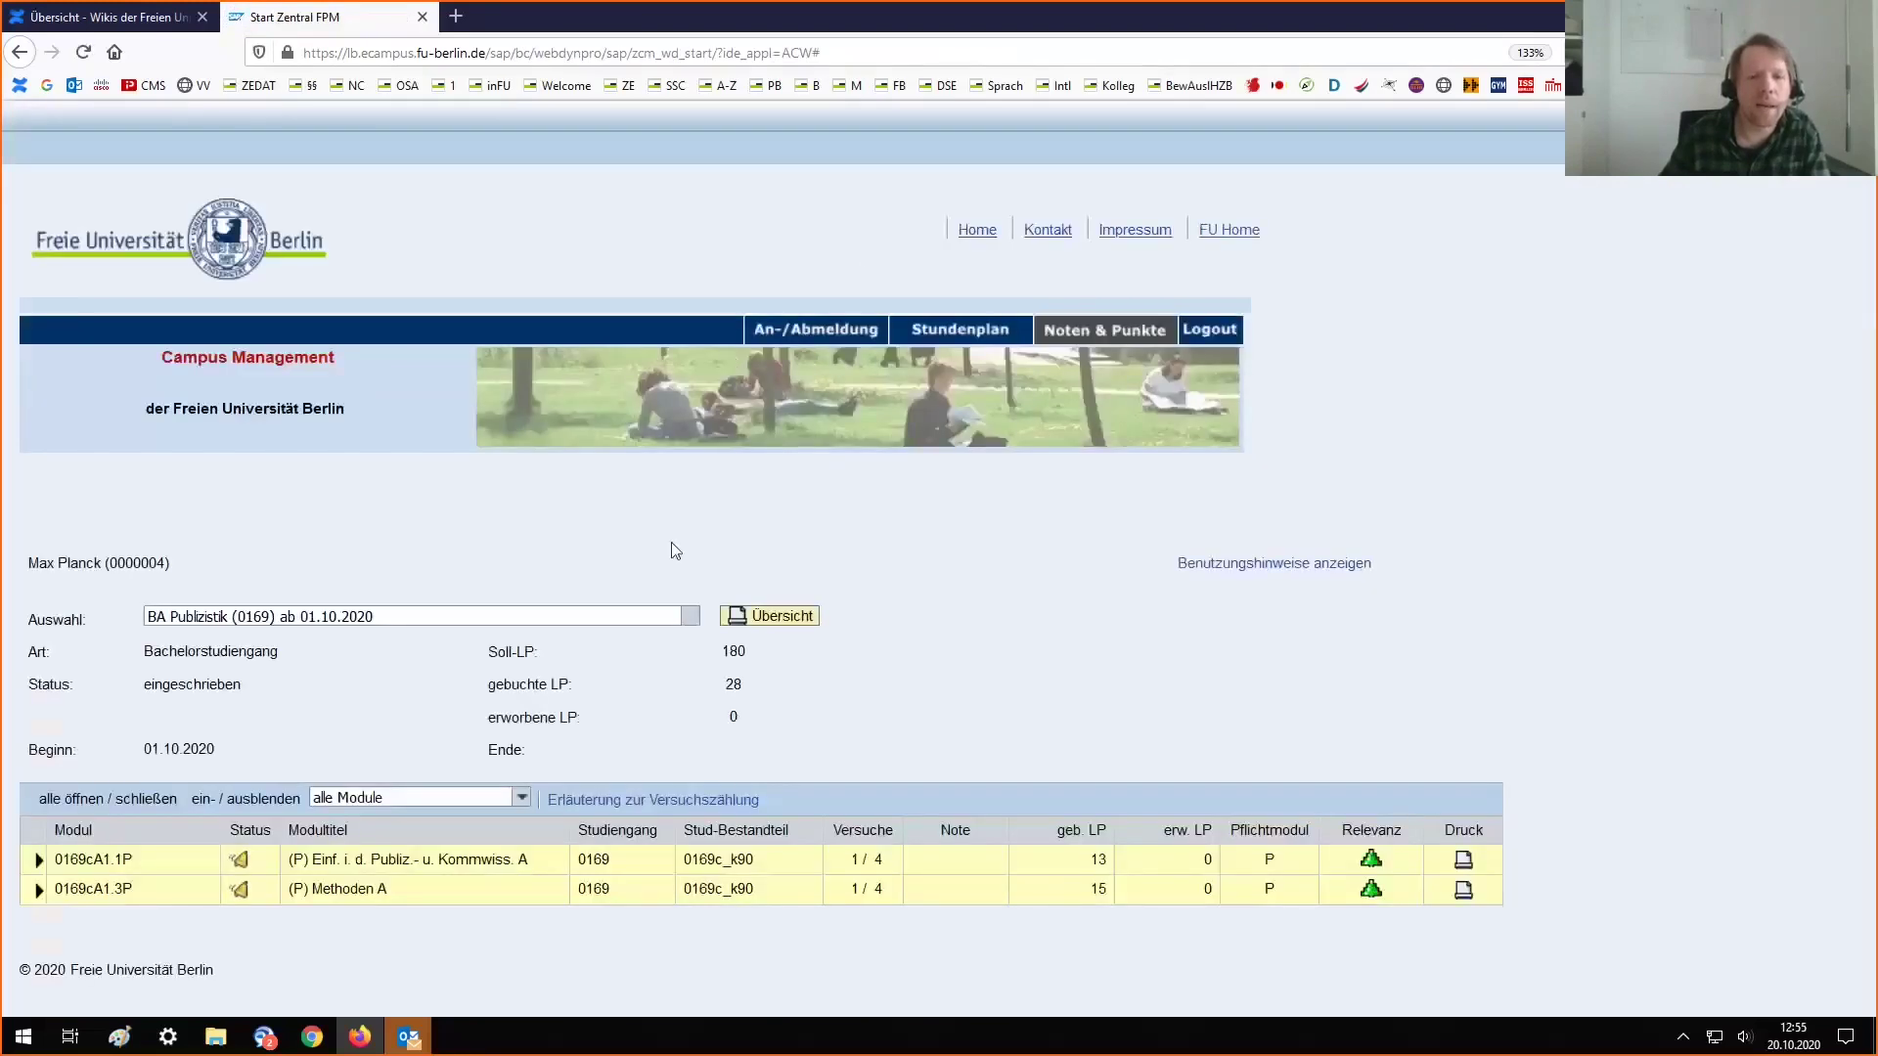
pyautogui.click(633, 609)
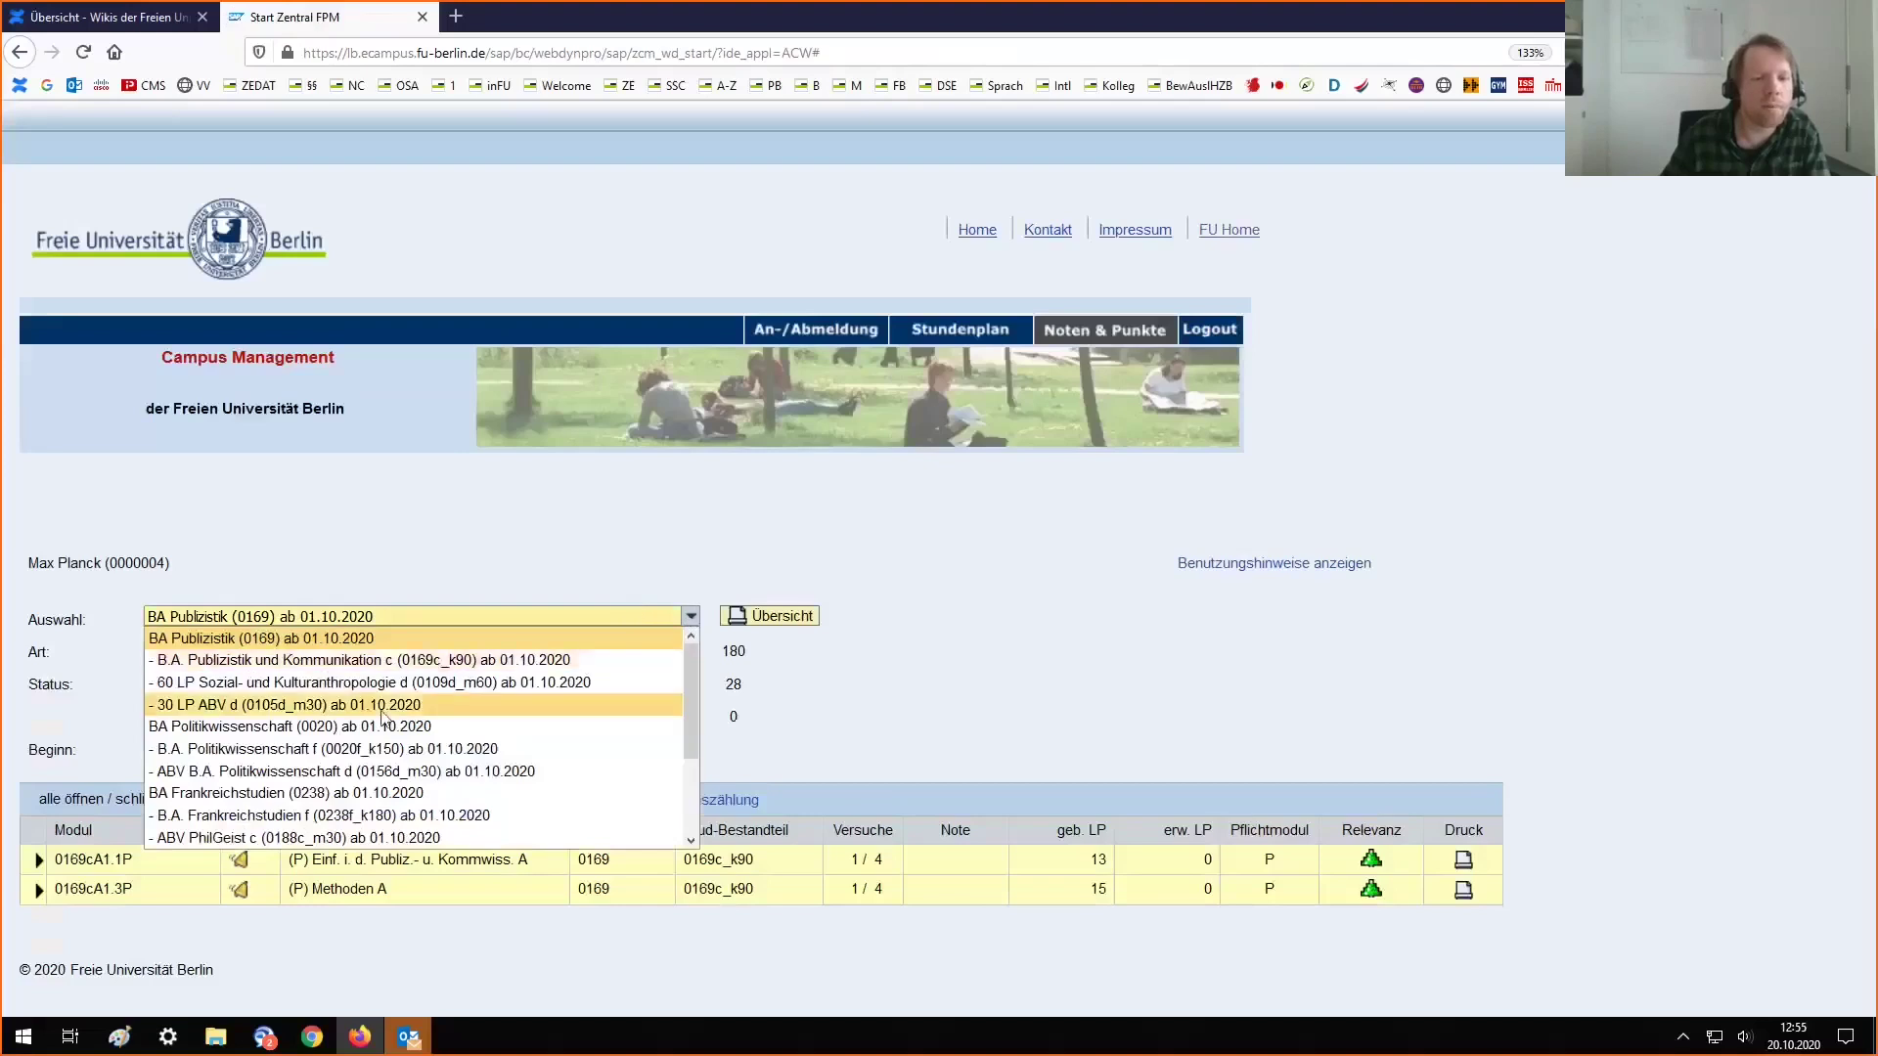
pyautogui.click(275, 662)
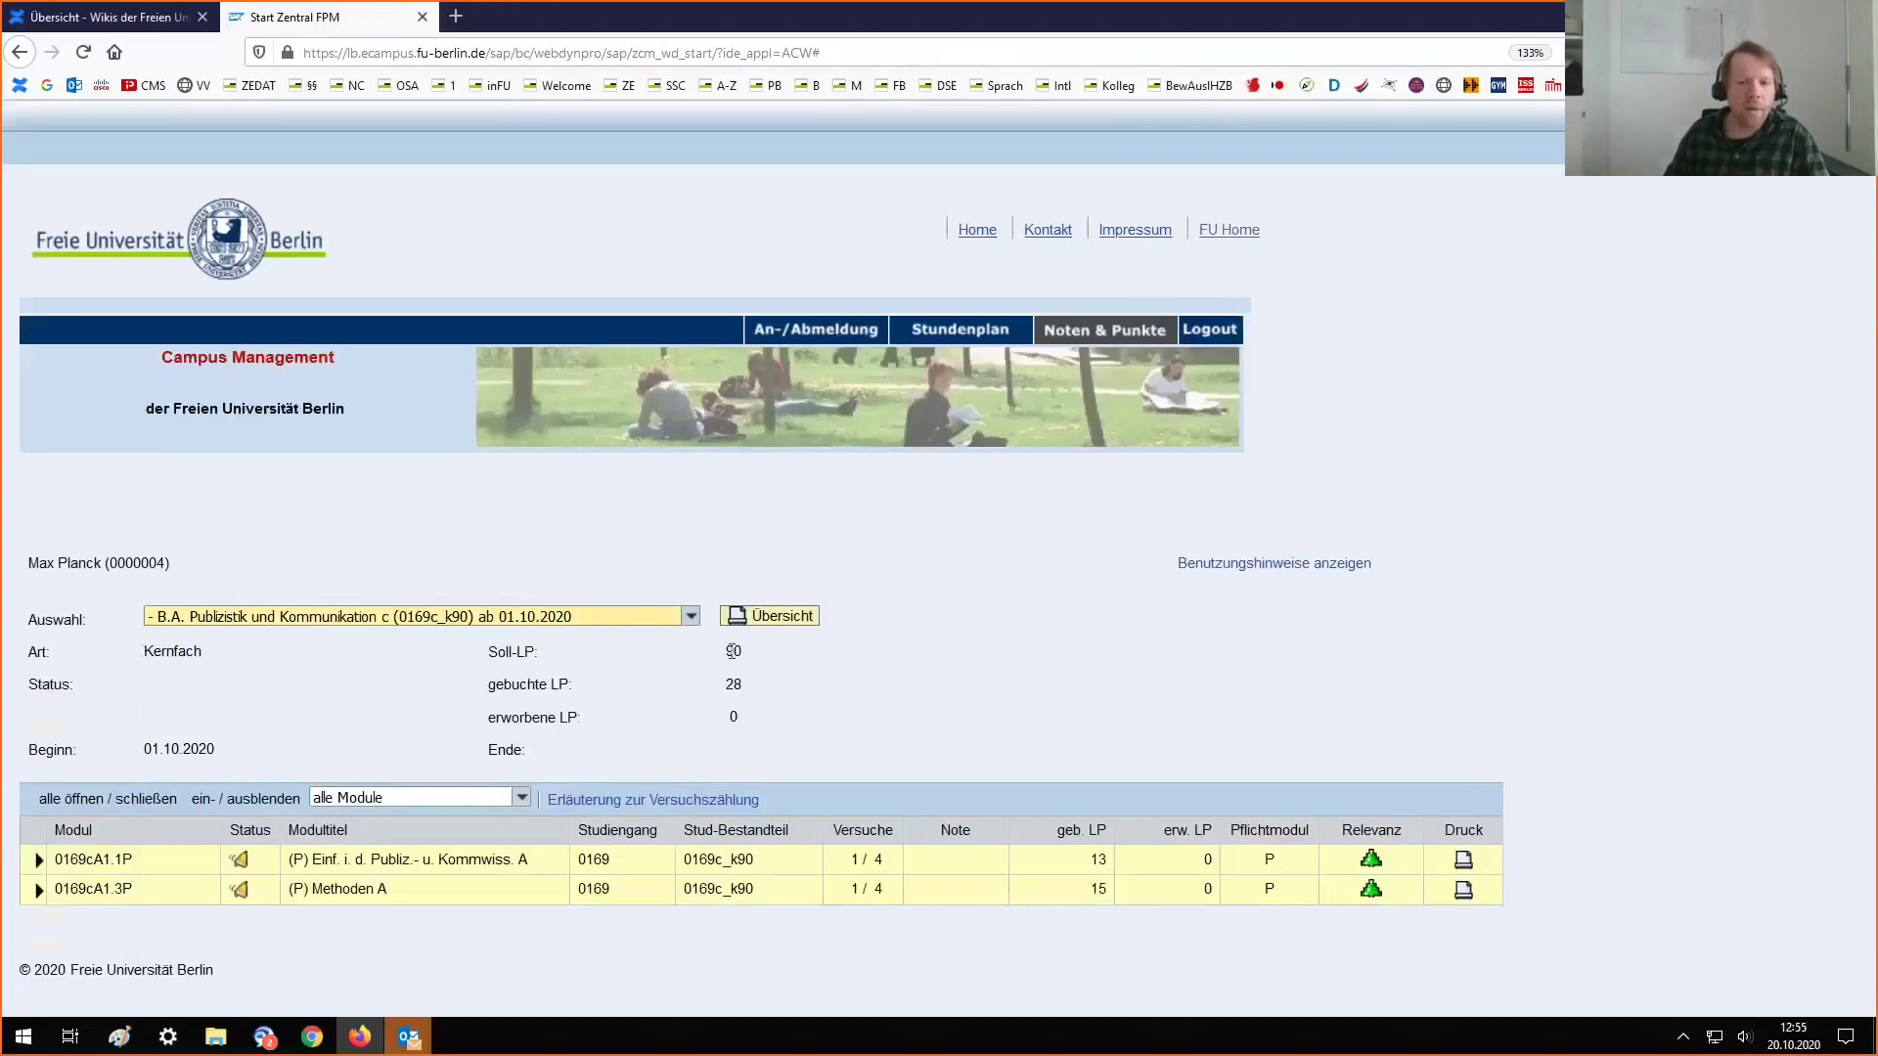
pyautogui.click(690, 617)
pyautogui.click(625, 681)
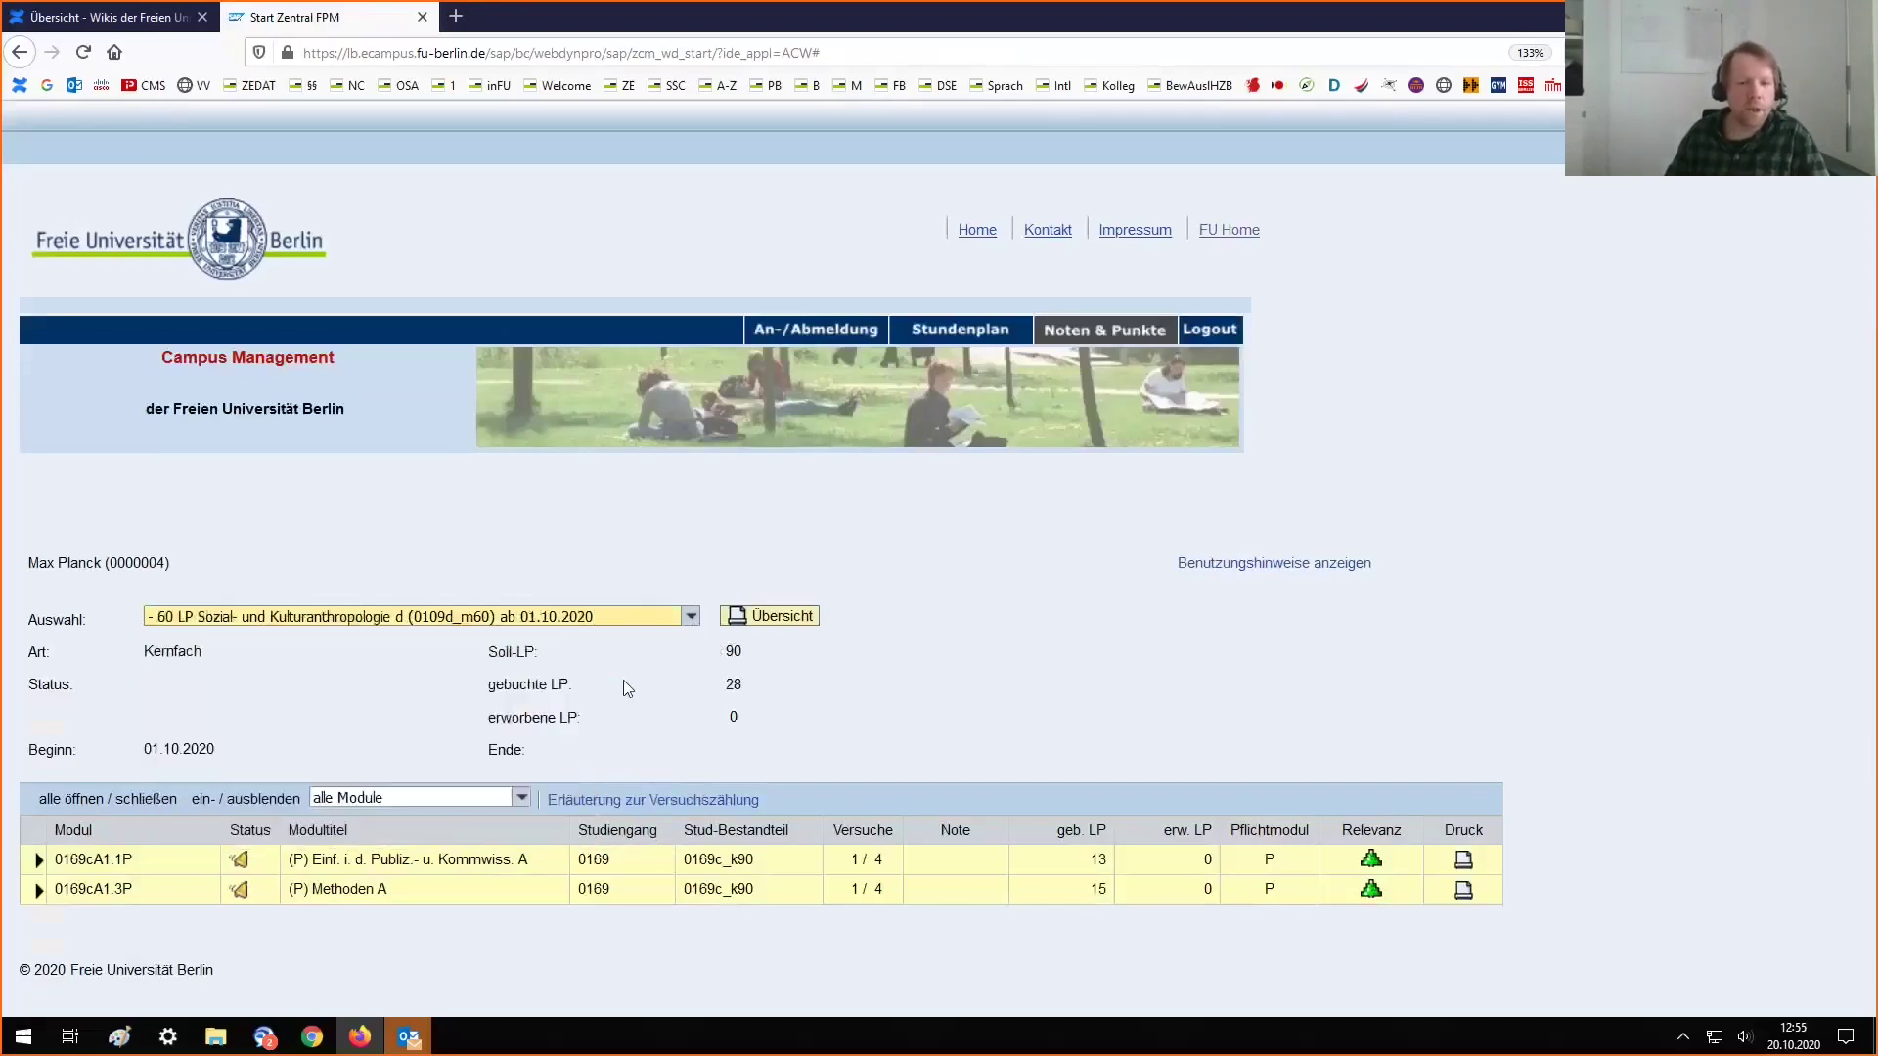
pyautogui.click(690, 616)
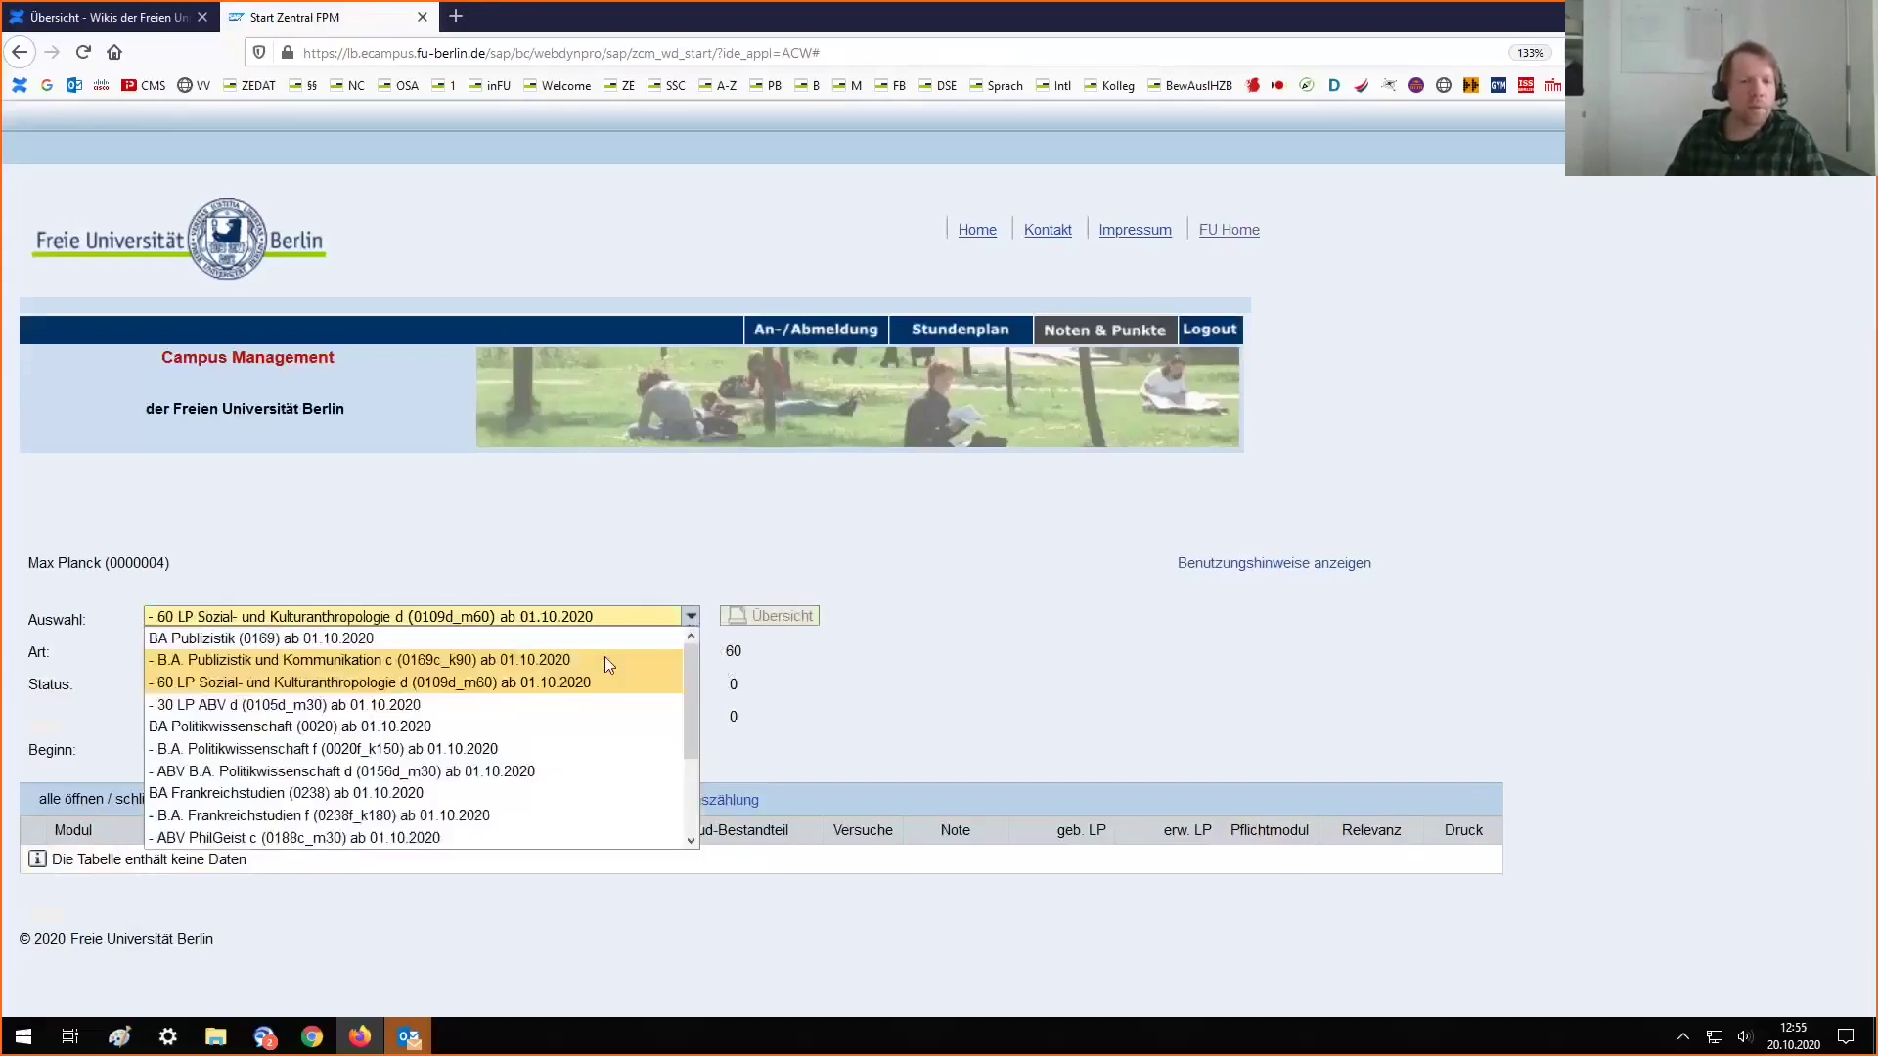
pyautogui.click(604, 660)
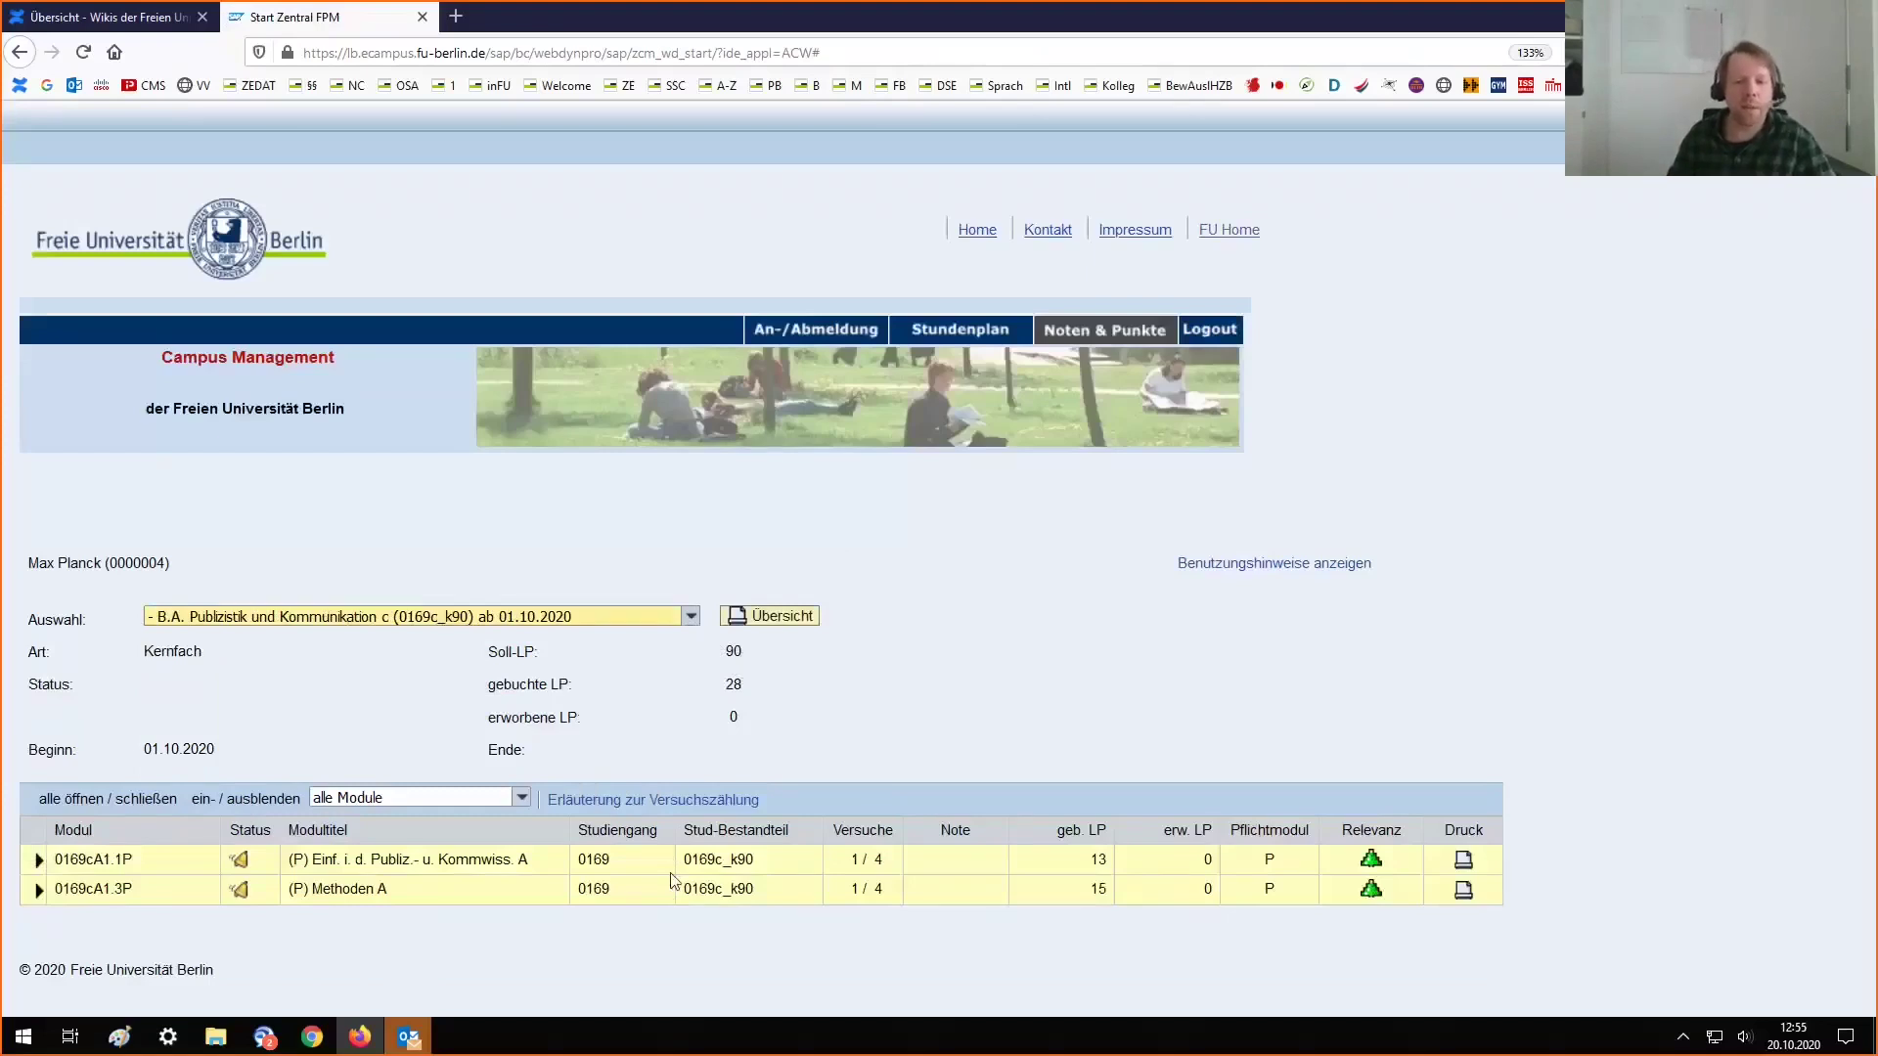
pyautogui.doubleClick(732, 717)
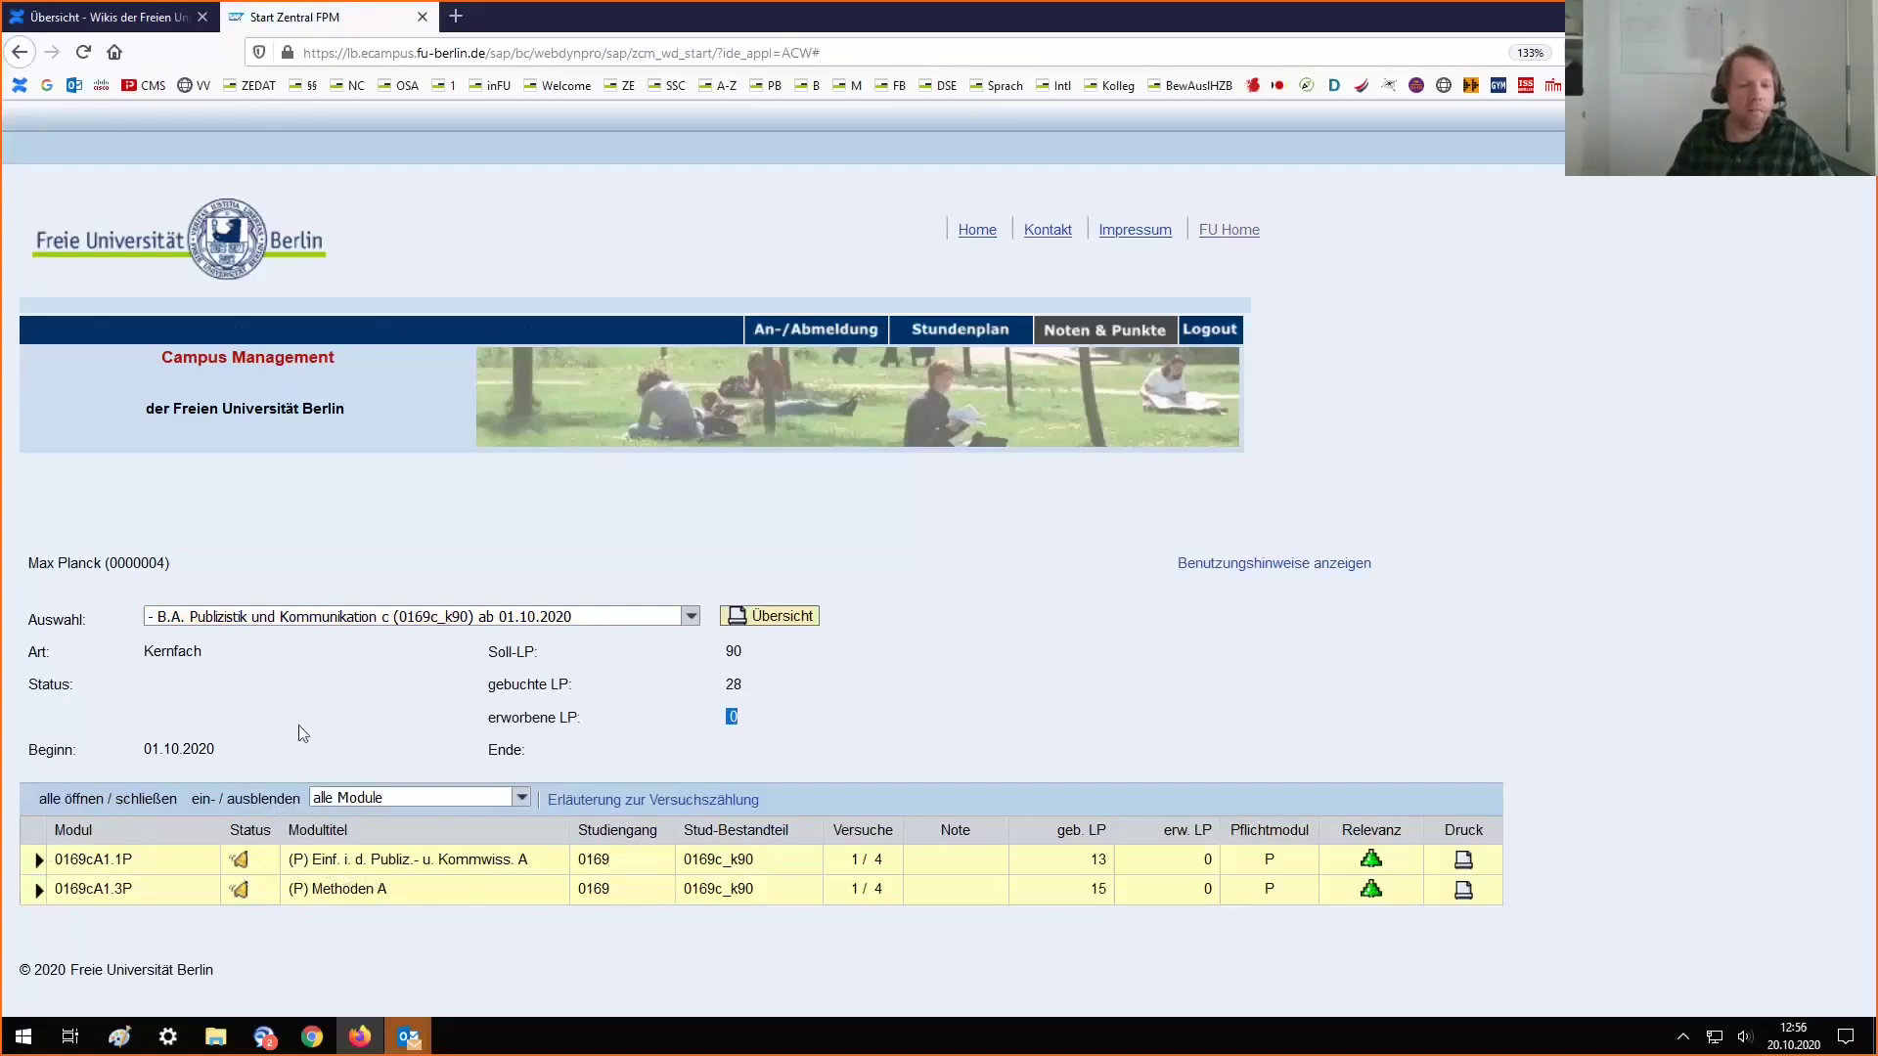
# Expand (P) Einf. i. d. Publiz.- u. Kommwiss. A within B.A. Publizistik und Kommunikation, examine its course and exam entries, and collapse it
pyautogui.click(39, 863)
pyautogui.click(256, 616)
pyautogui.click(265, 670)
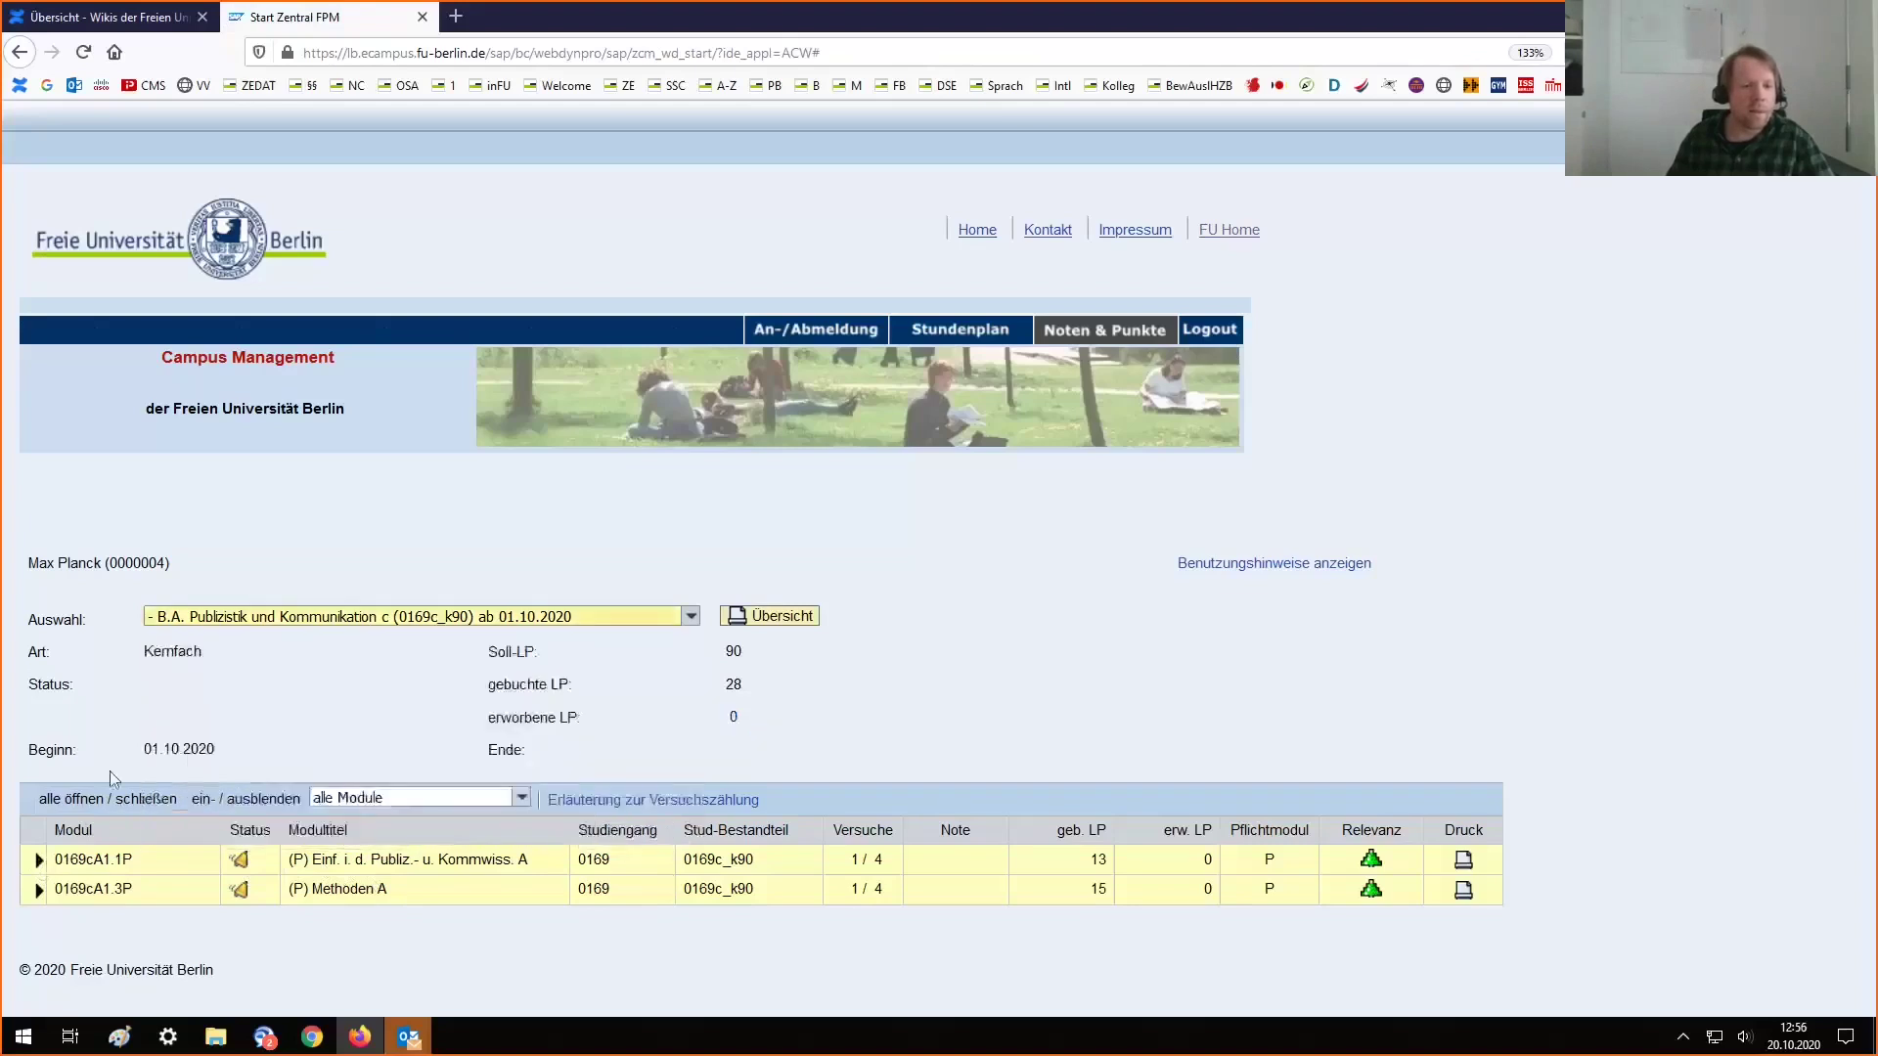
pyautogui.click(39, 861)
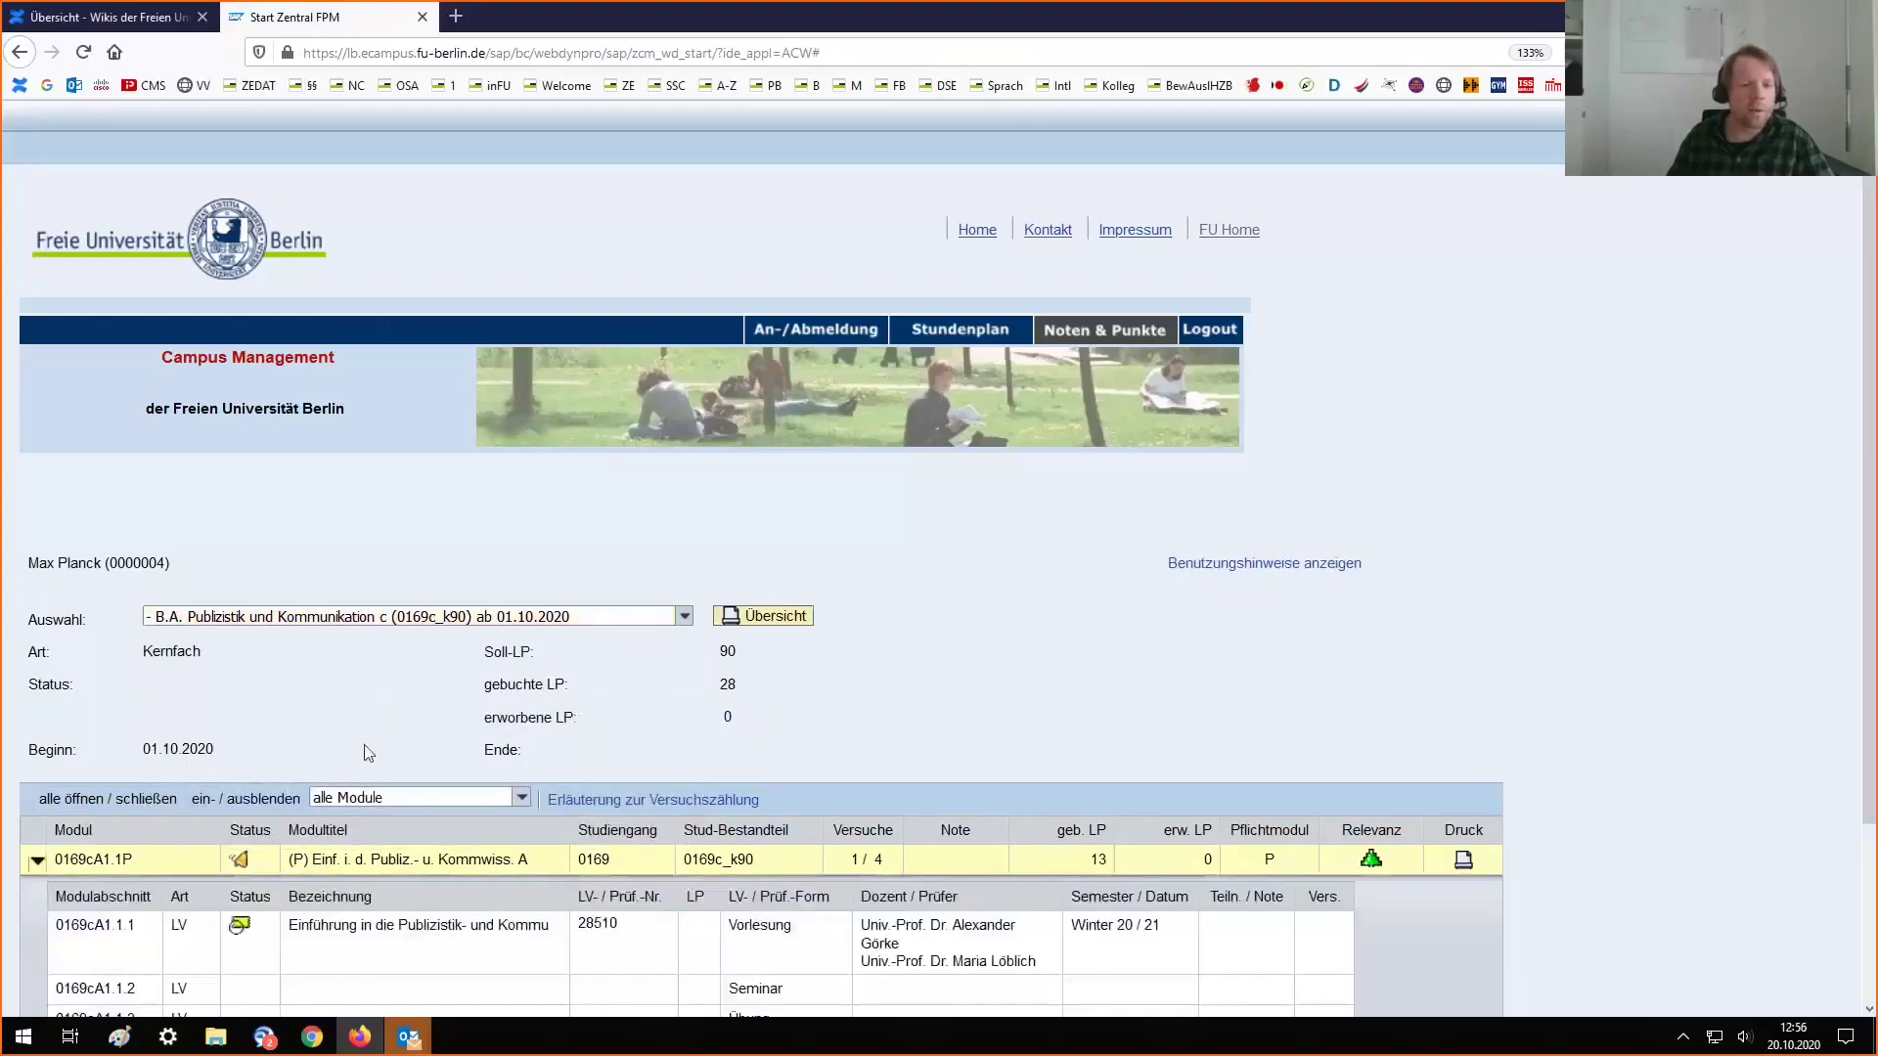
pyautogui.scroll(-2, 405, 730)
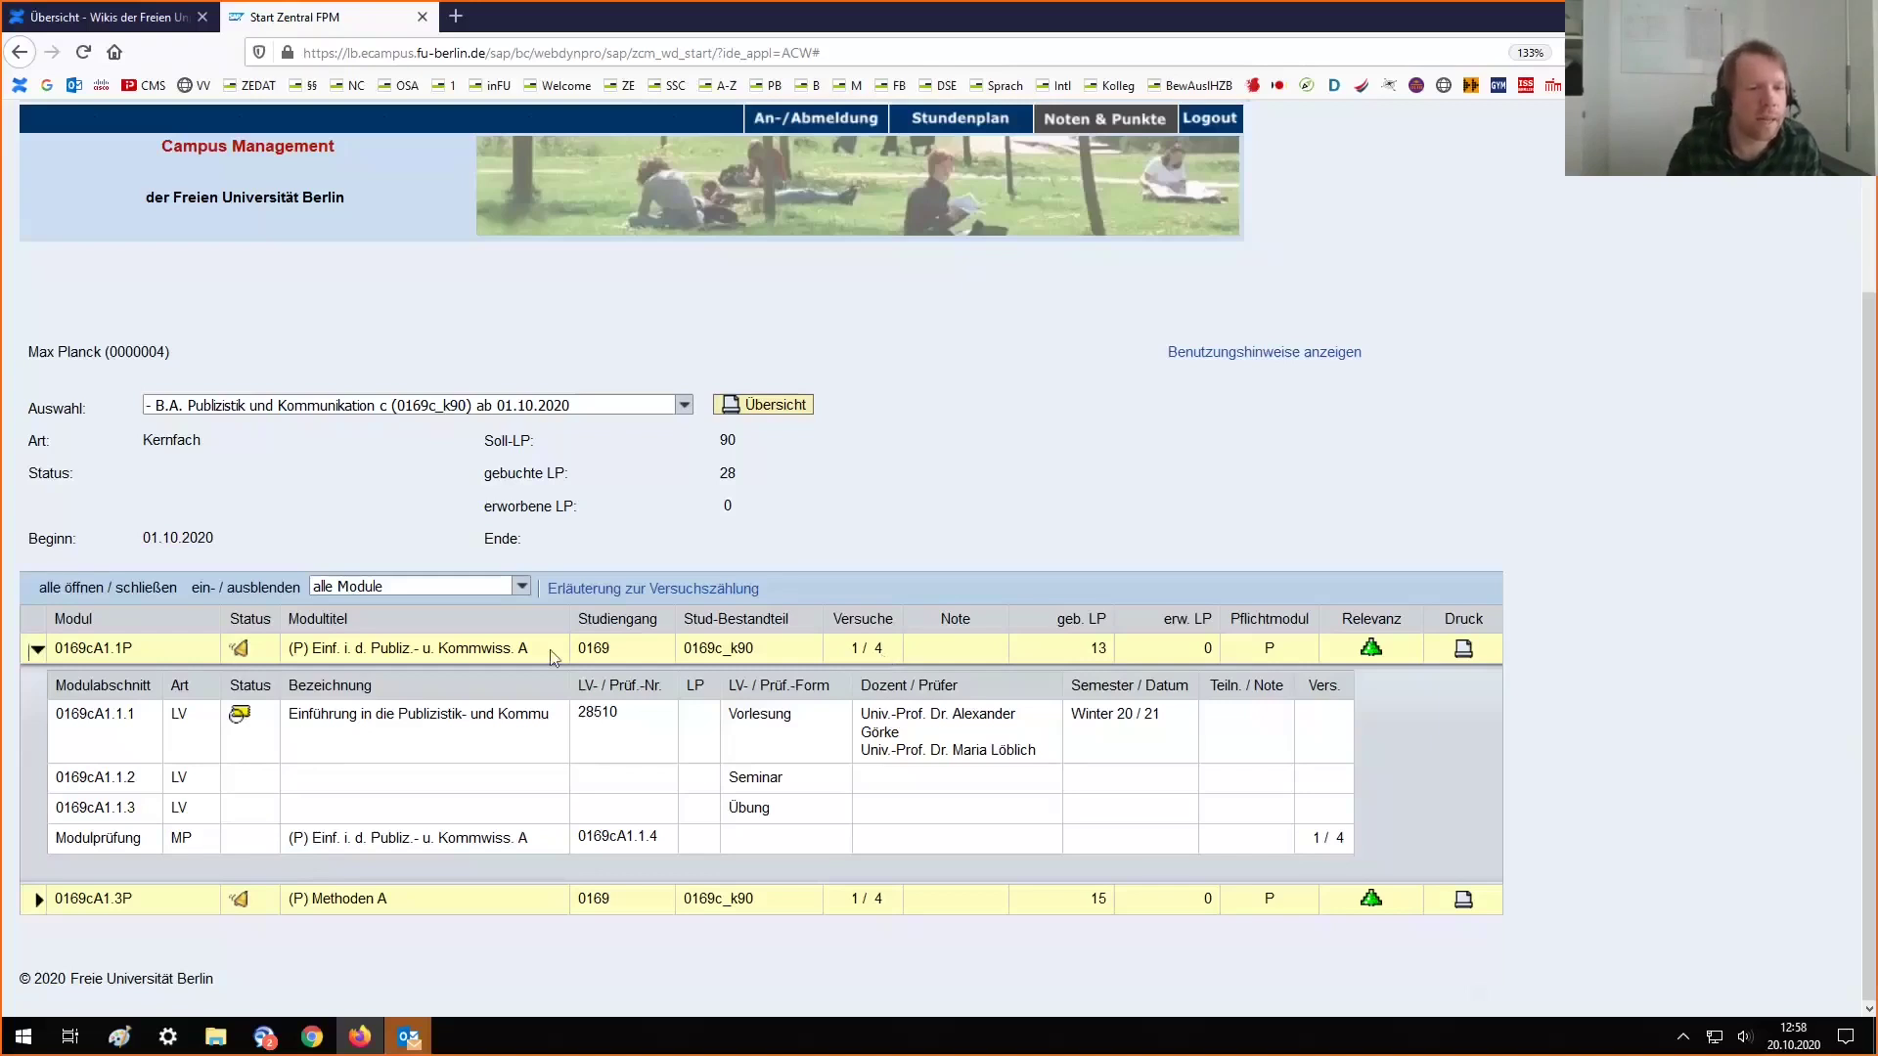
pyautogui.click(37, 651)
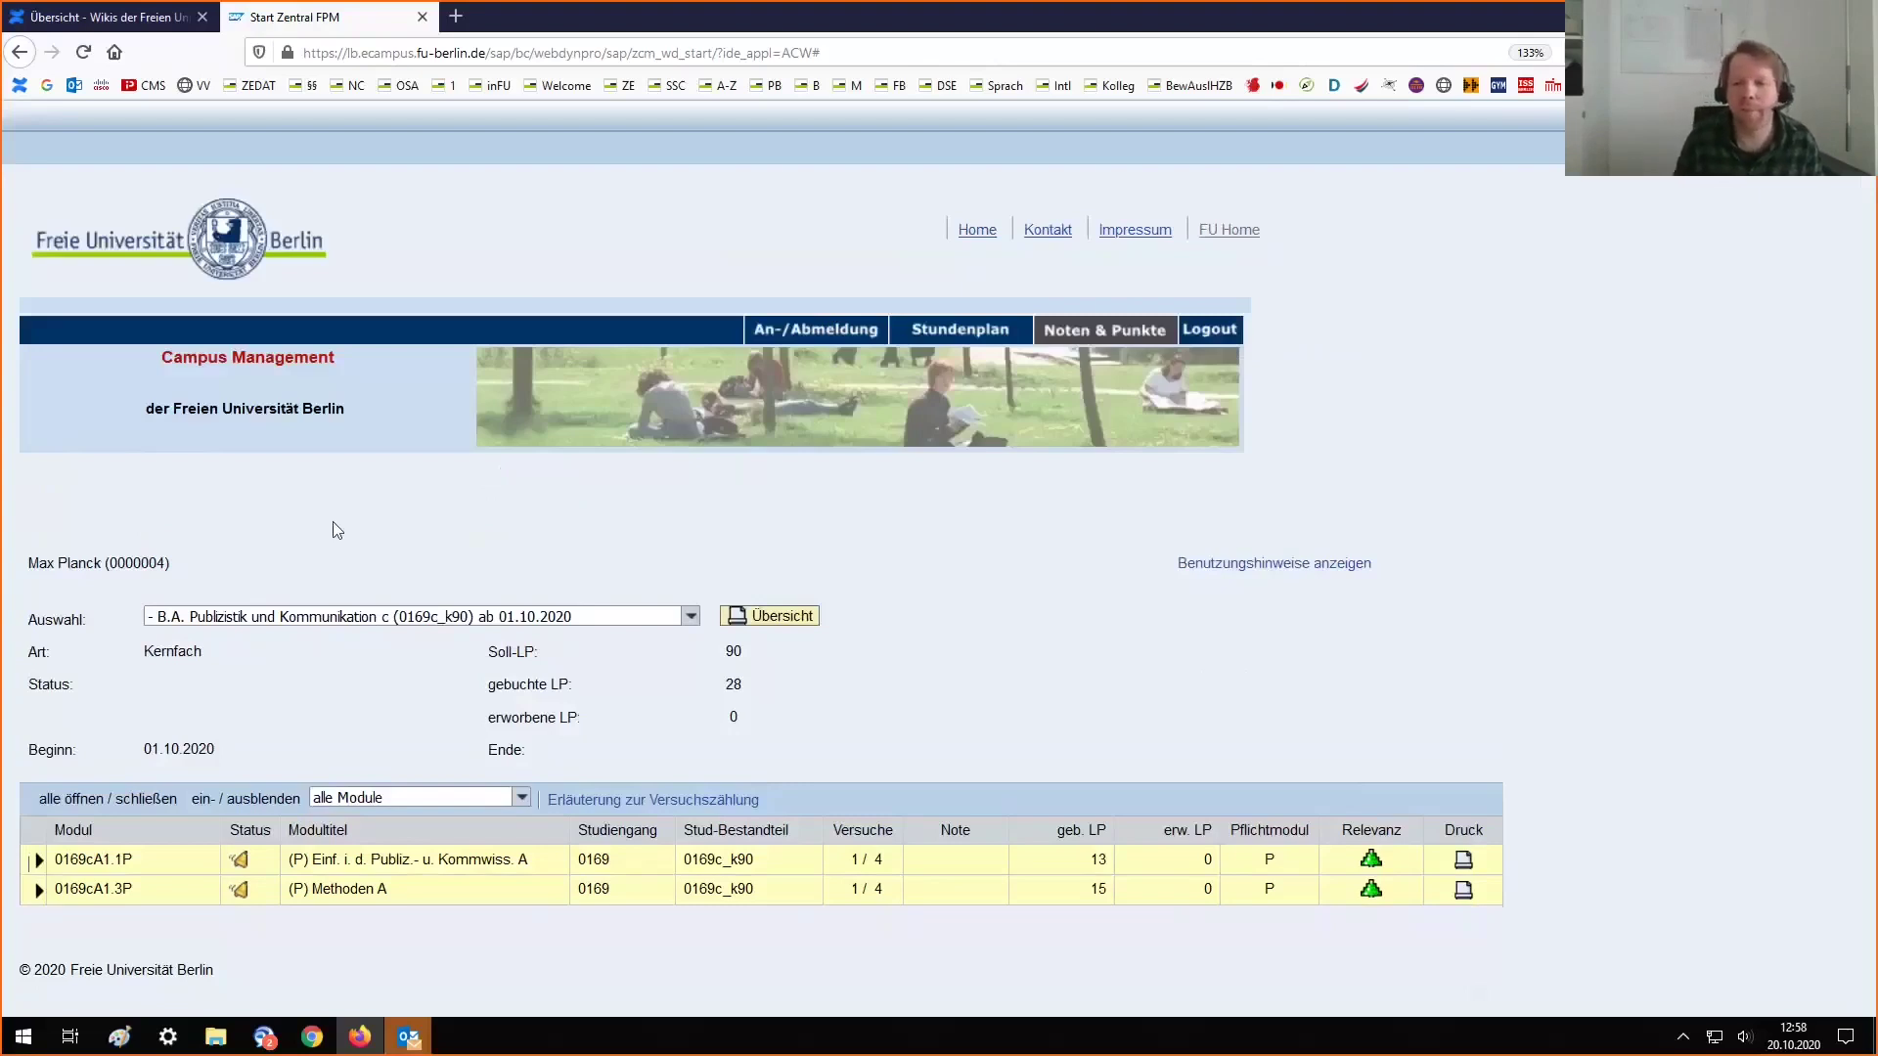
# Return to the module registrations, review the booking details of (P) Methoden A, and deregister from that module
pyautogui.click(765, 352)
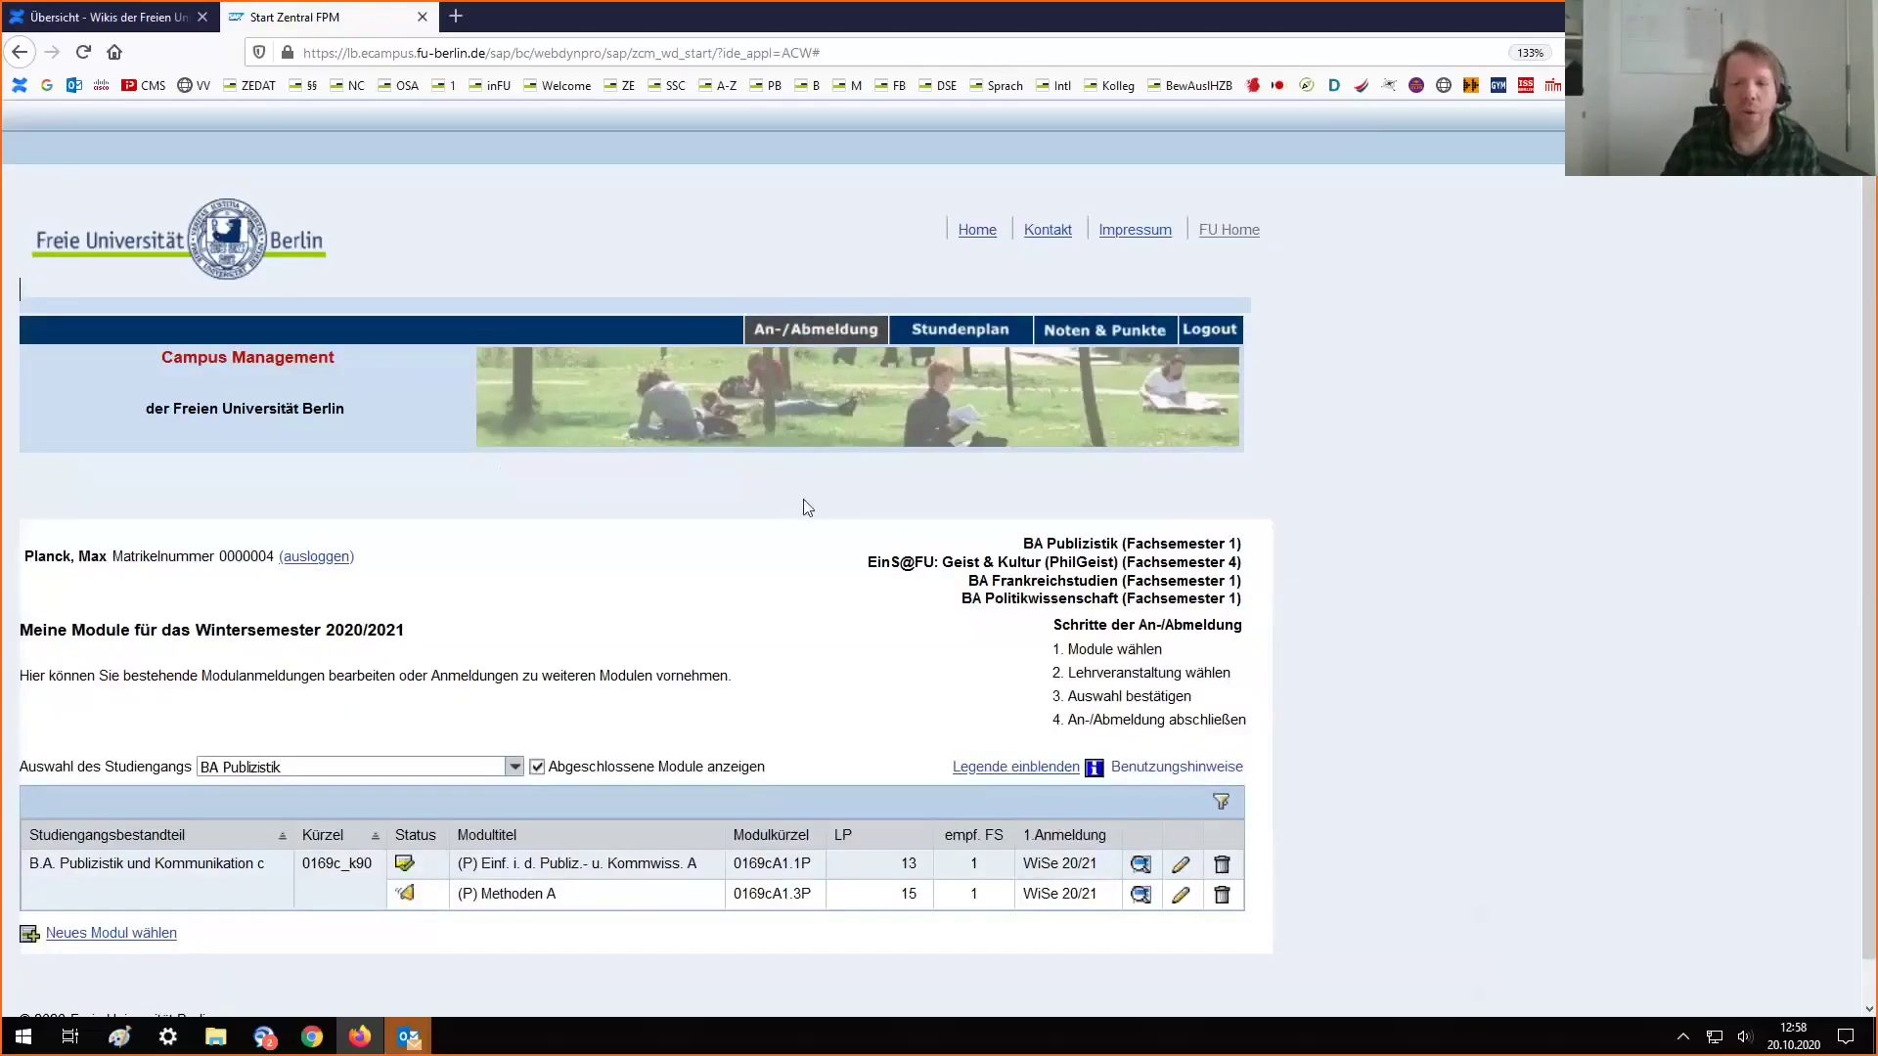
pyautogui.scroll(-1, 807, 508)
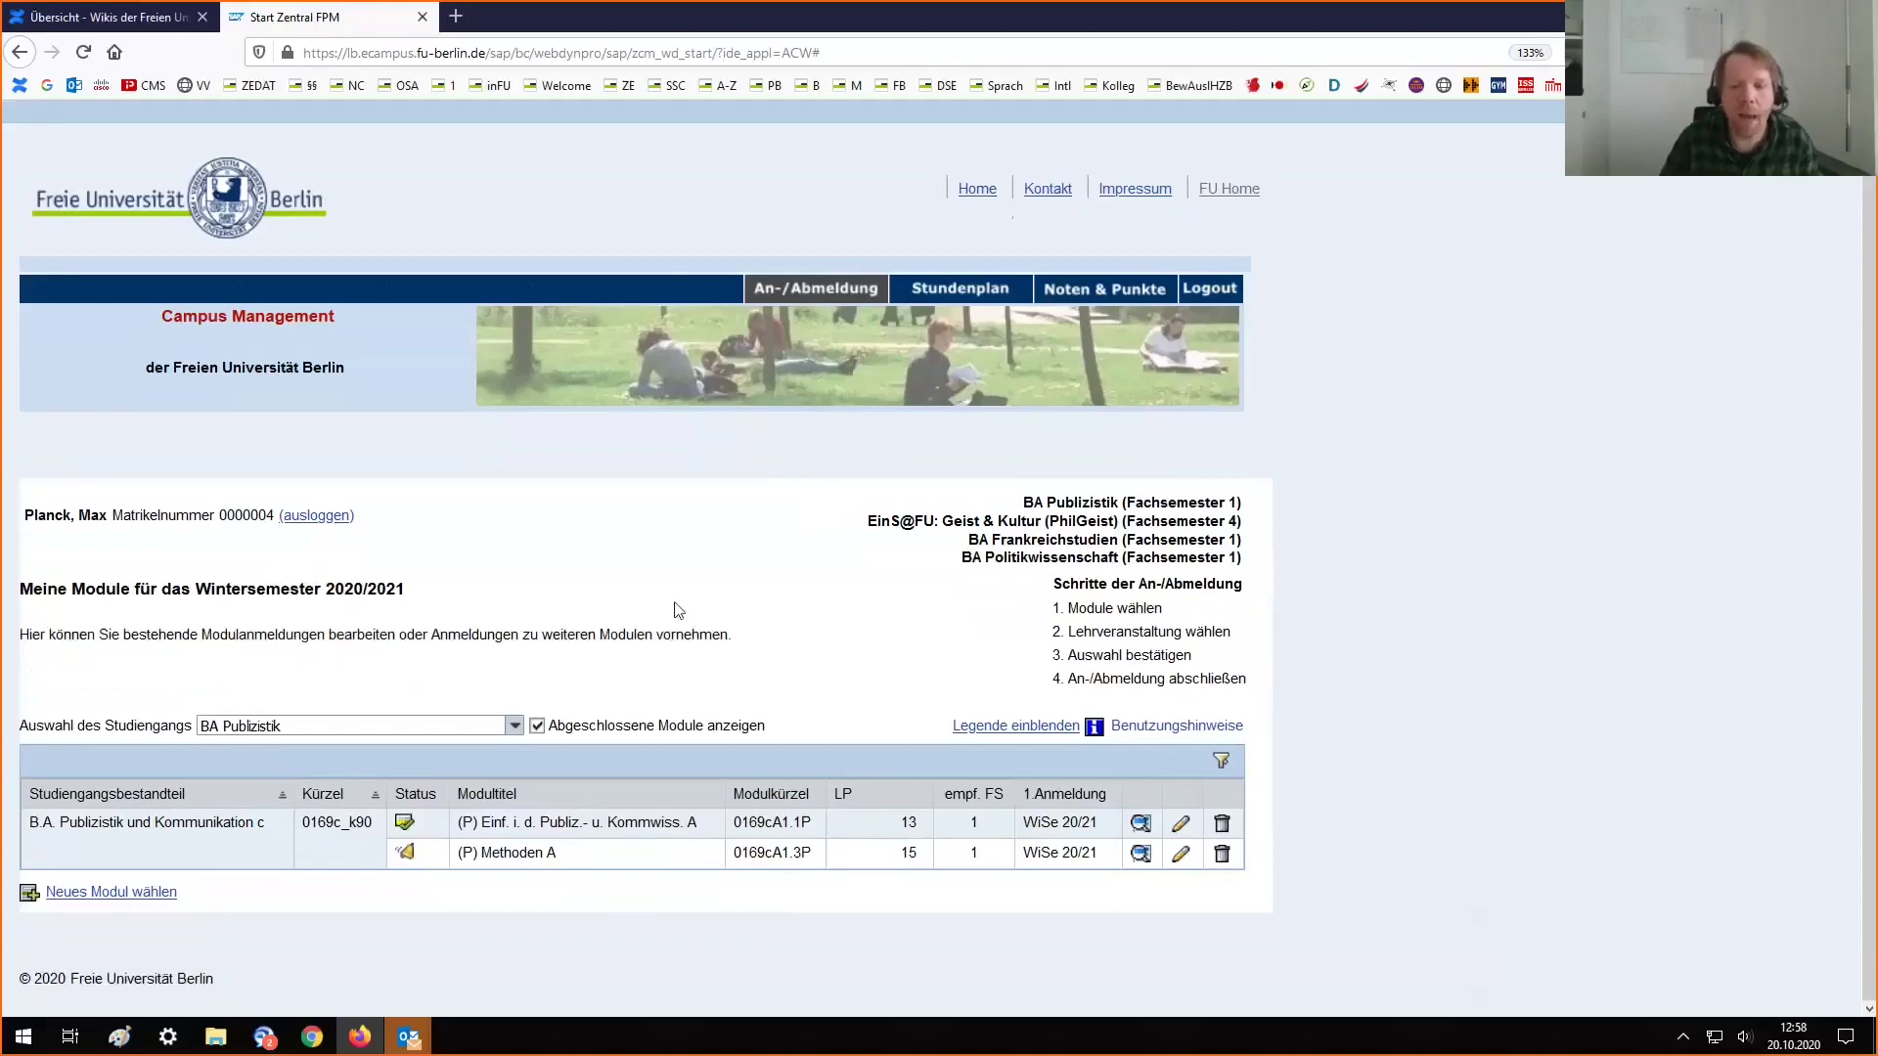
pyautogui.click(1140, 855)
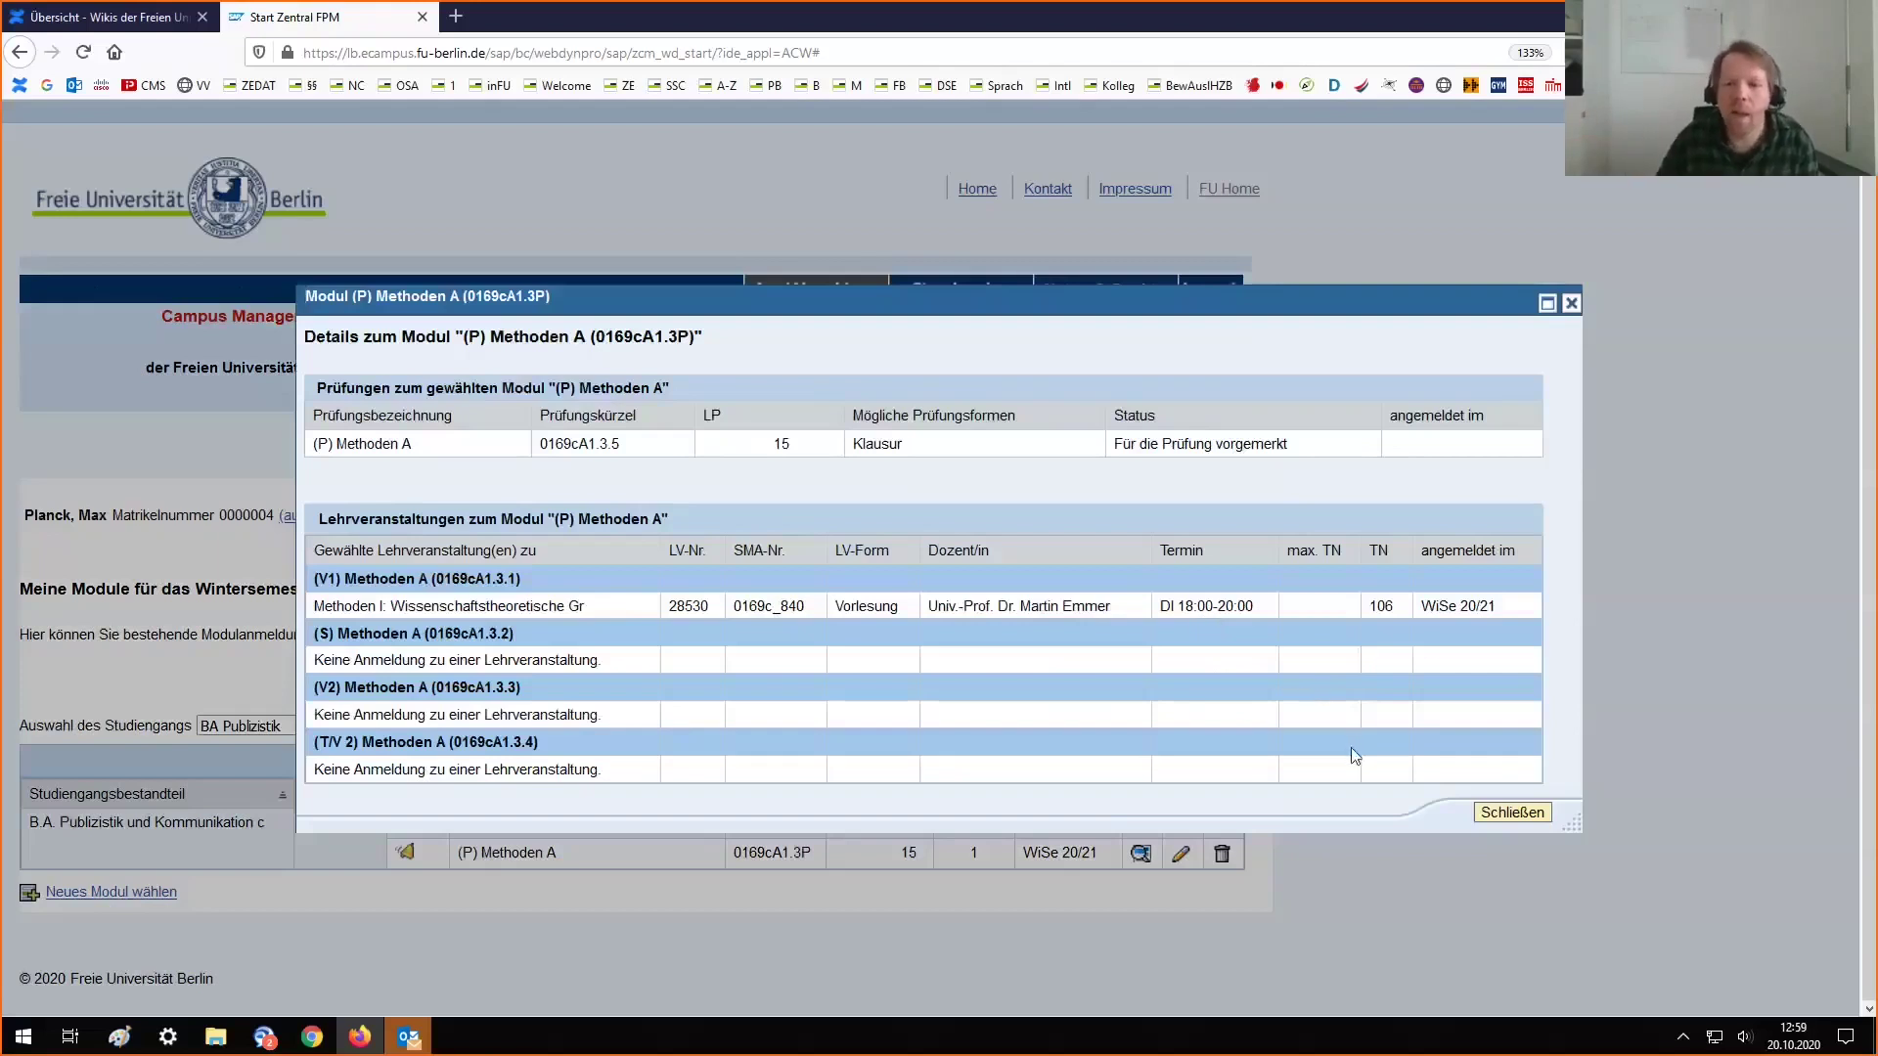
pyautogui.click(1480, 817)
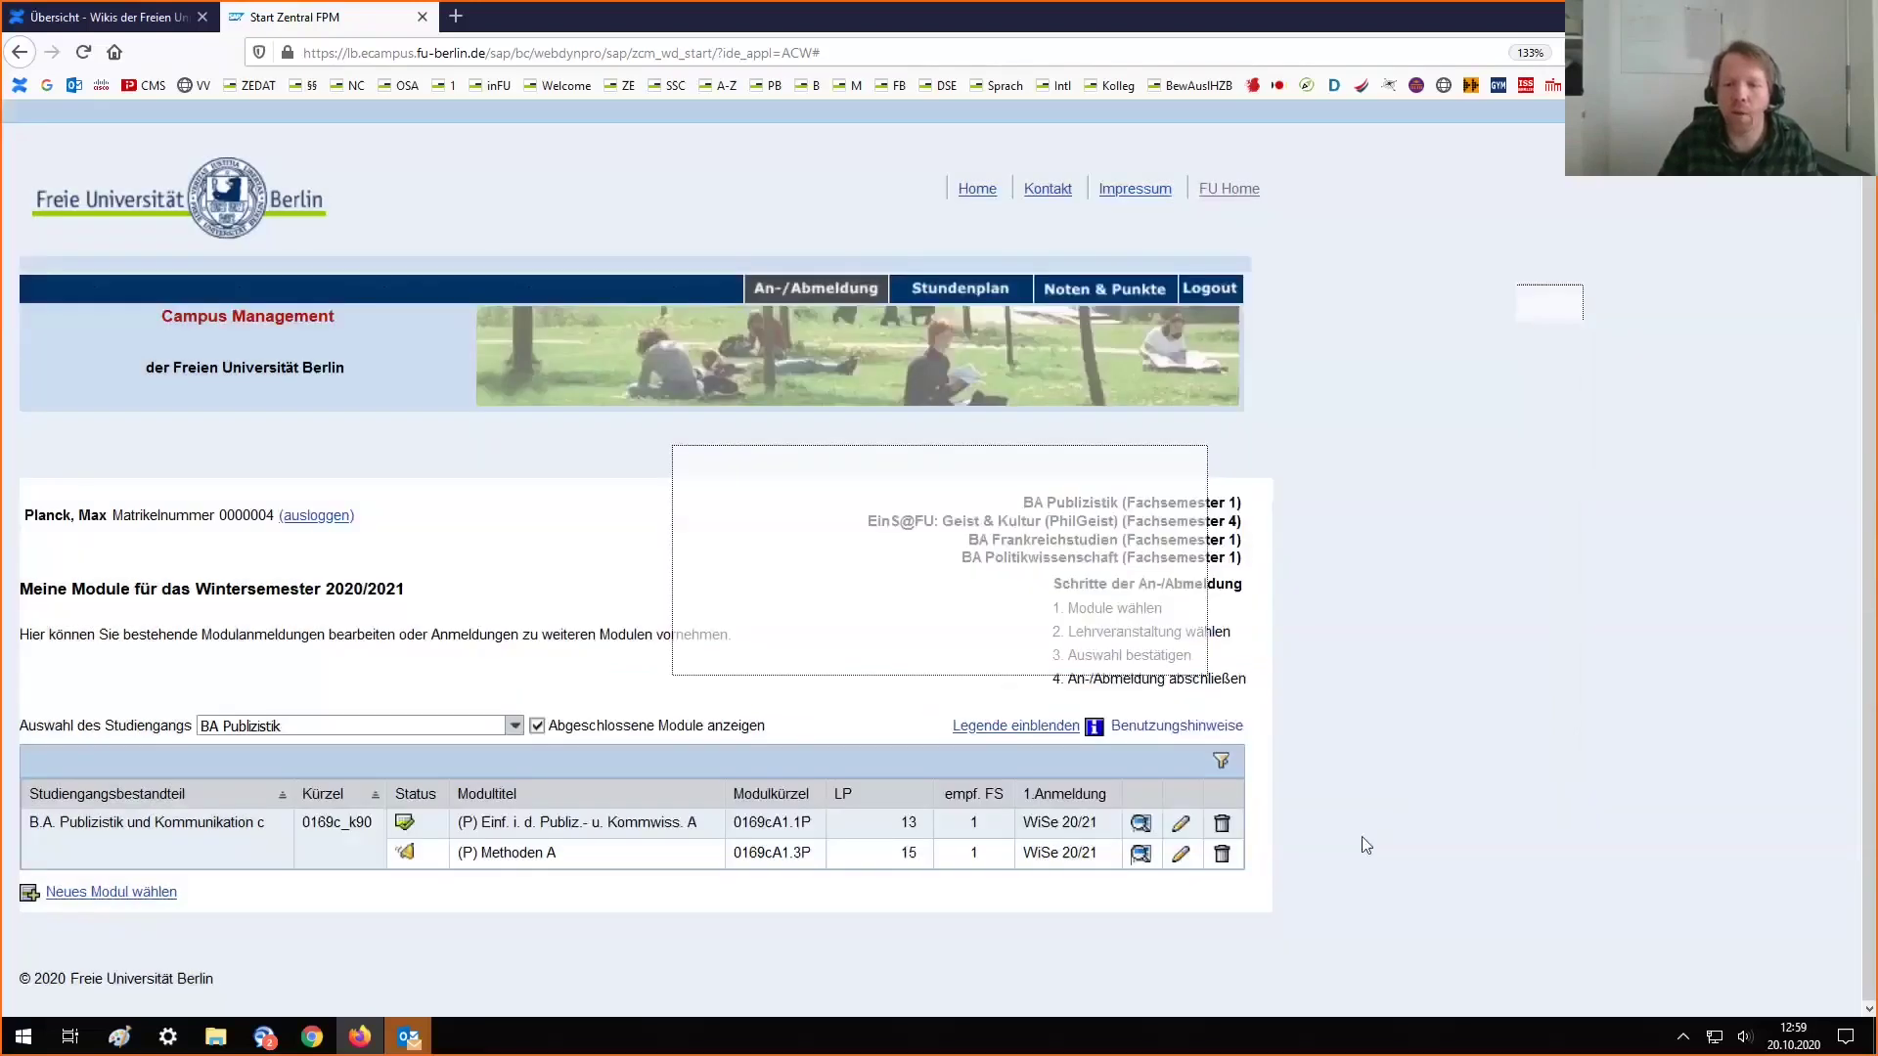
pyautogui.click(1222, 857)
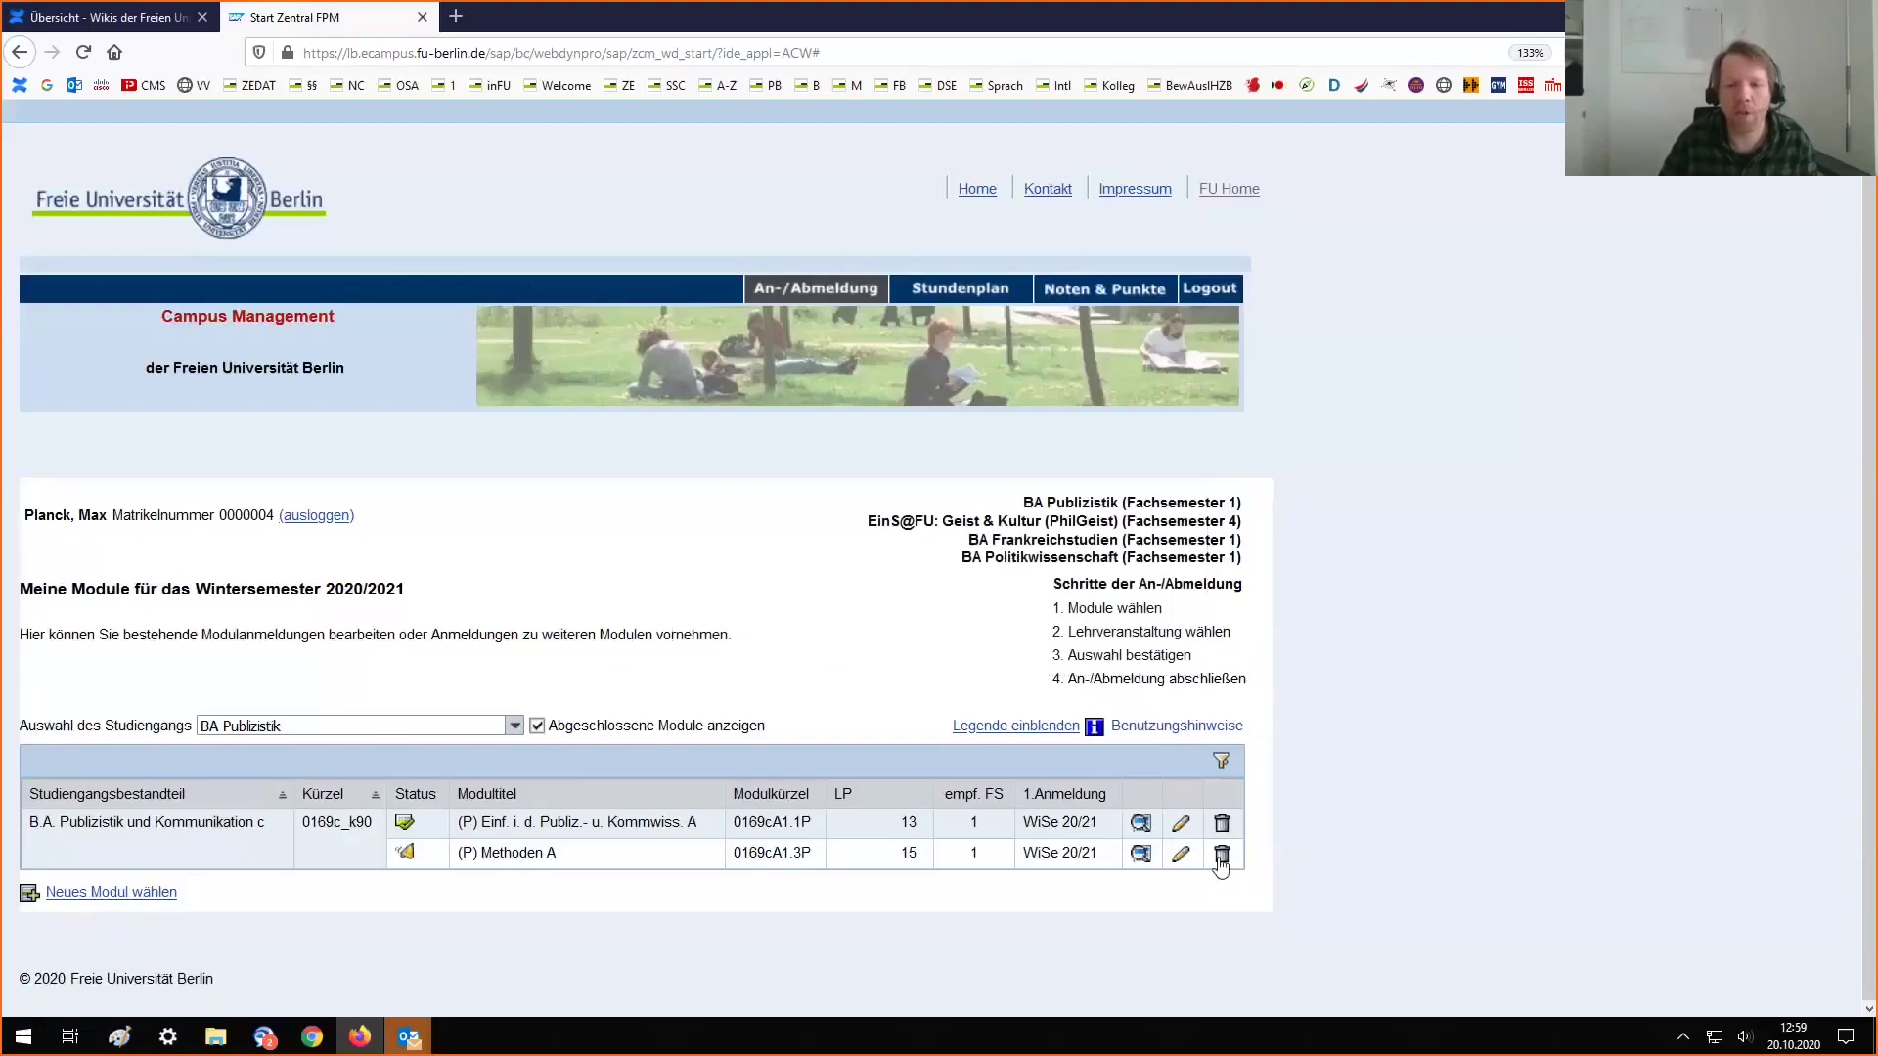
pyautogui.scroll(-2, 587, 831)
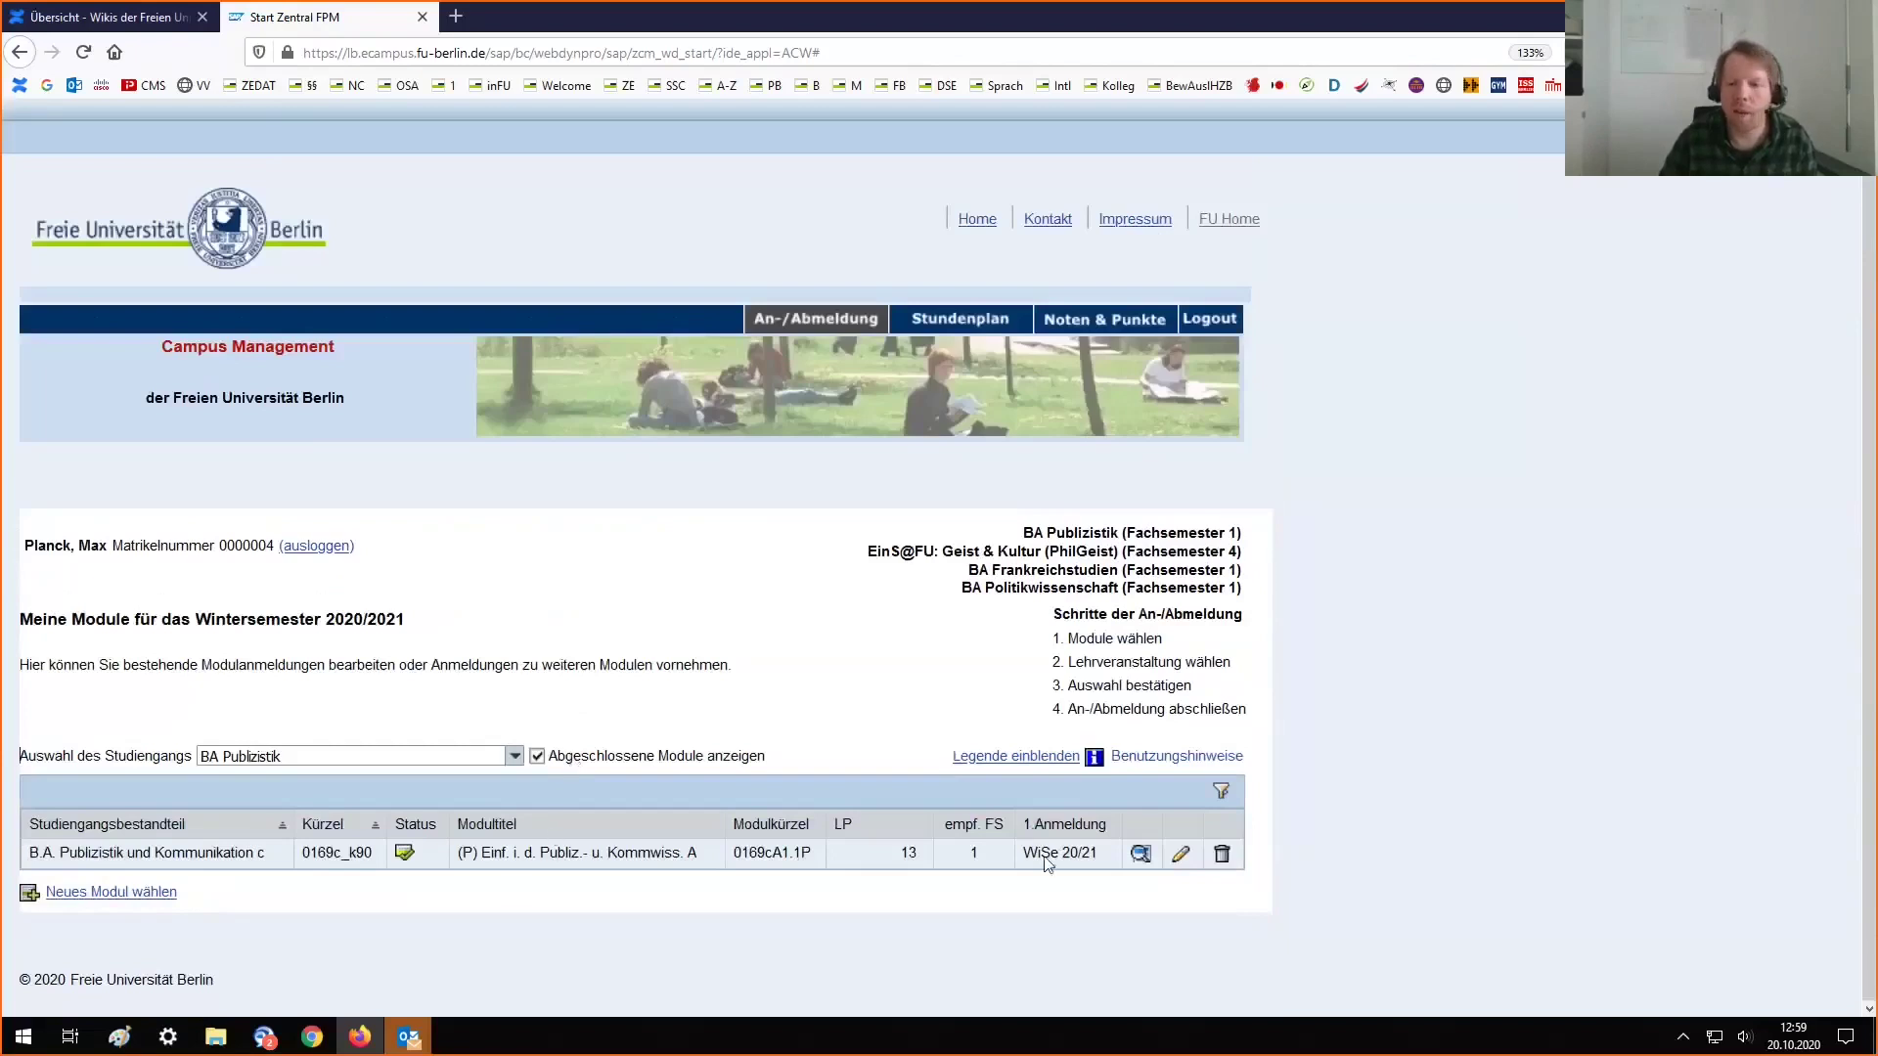
# Deregister from lecture 28510 in (P) Einf. i. d. Publiz.- u. Kommwiss. A, submit the change and return to Meine Module
pyautogui.click(1182, 857)
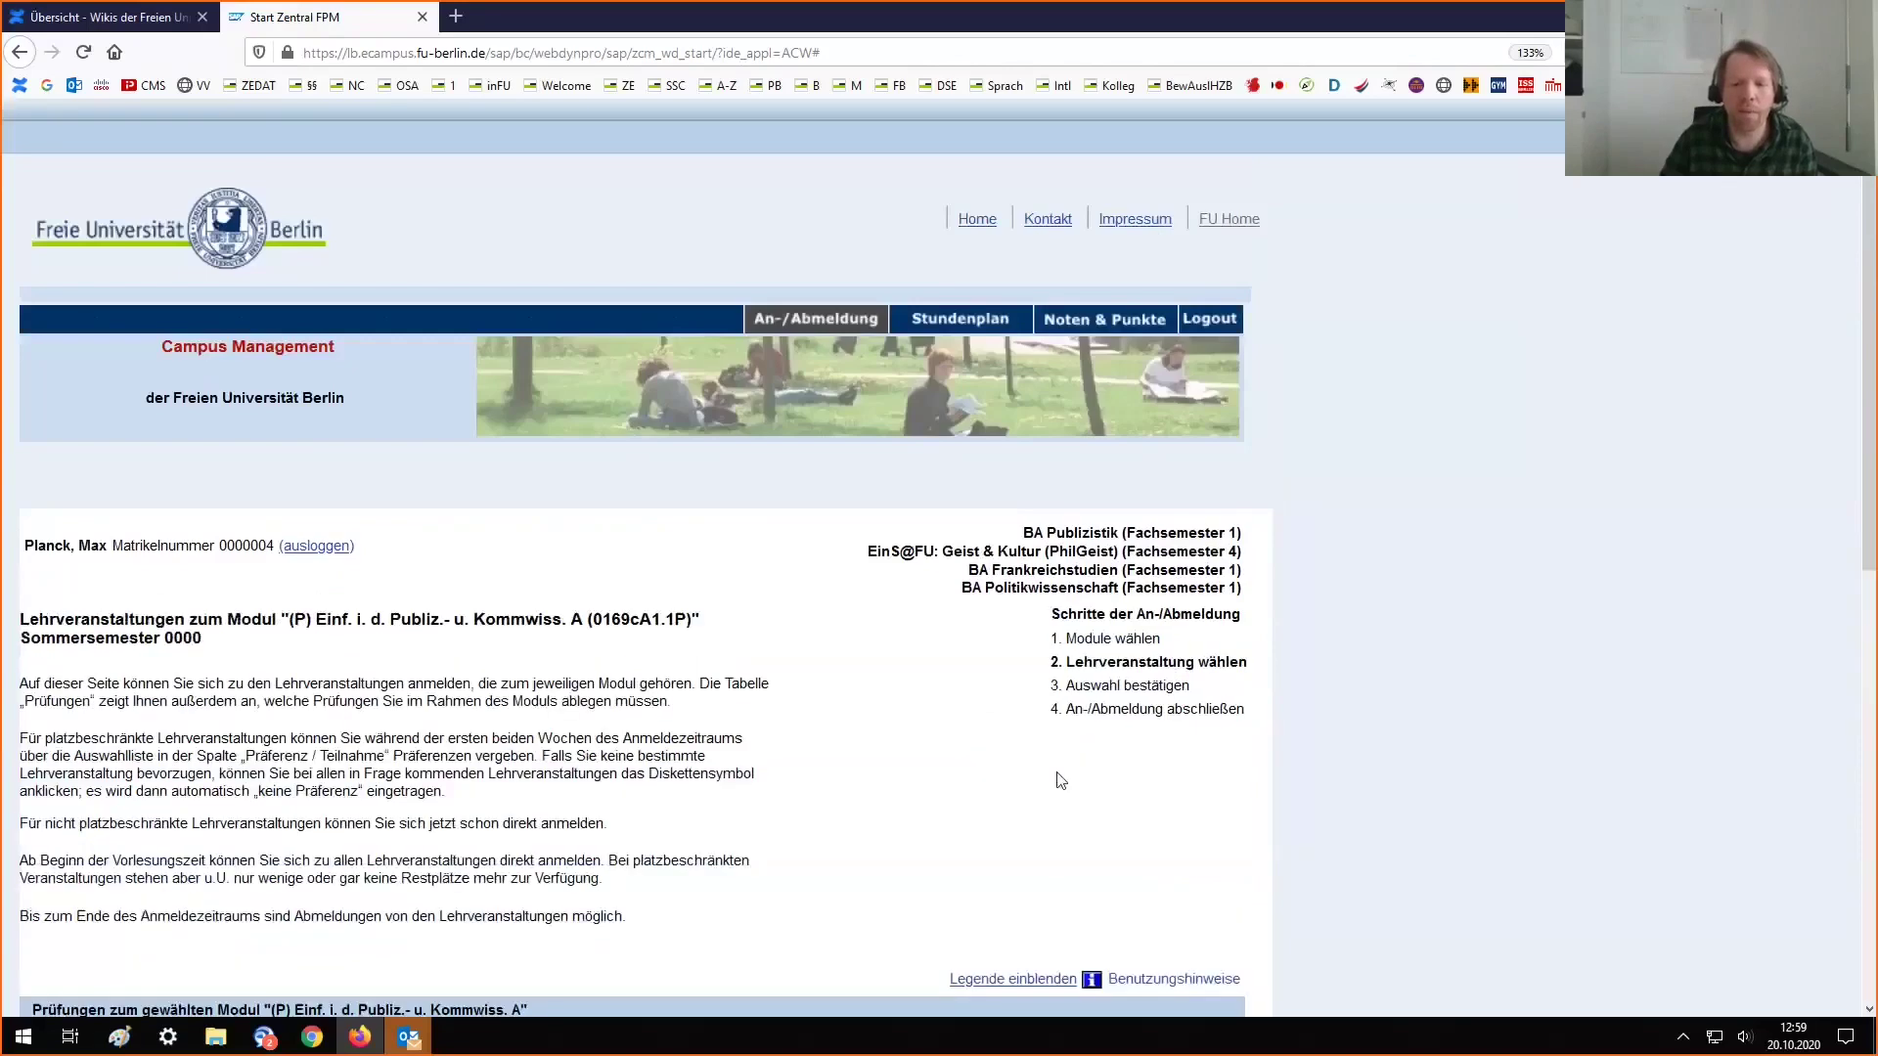
pyautogui.scroll(-8, 1057, 772)
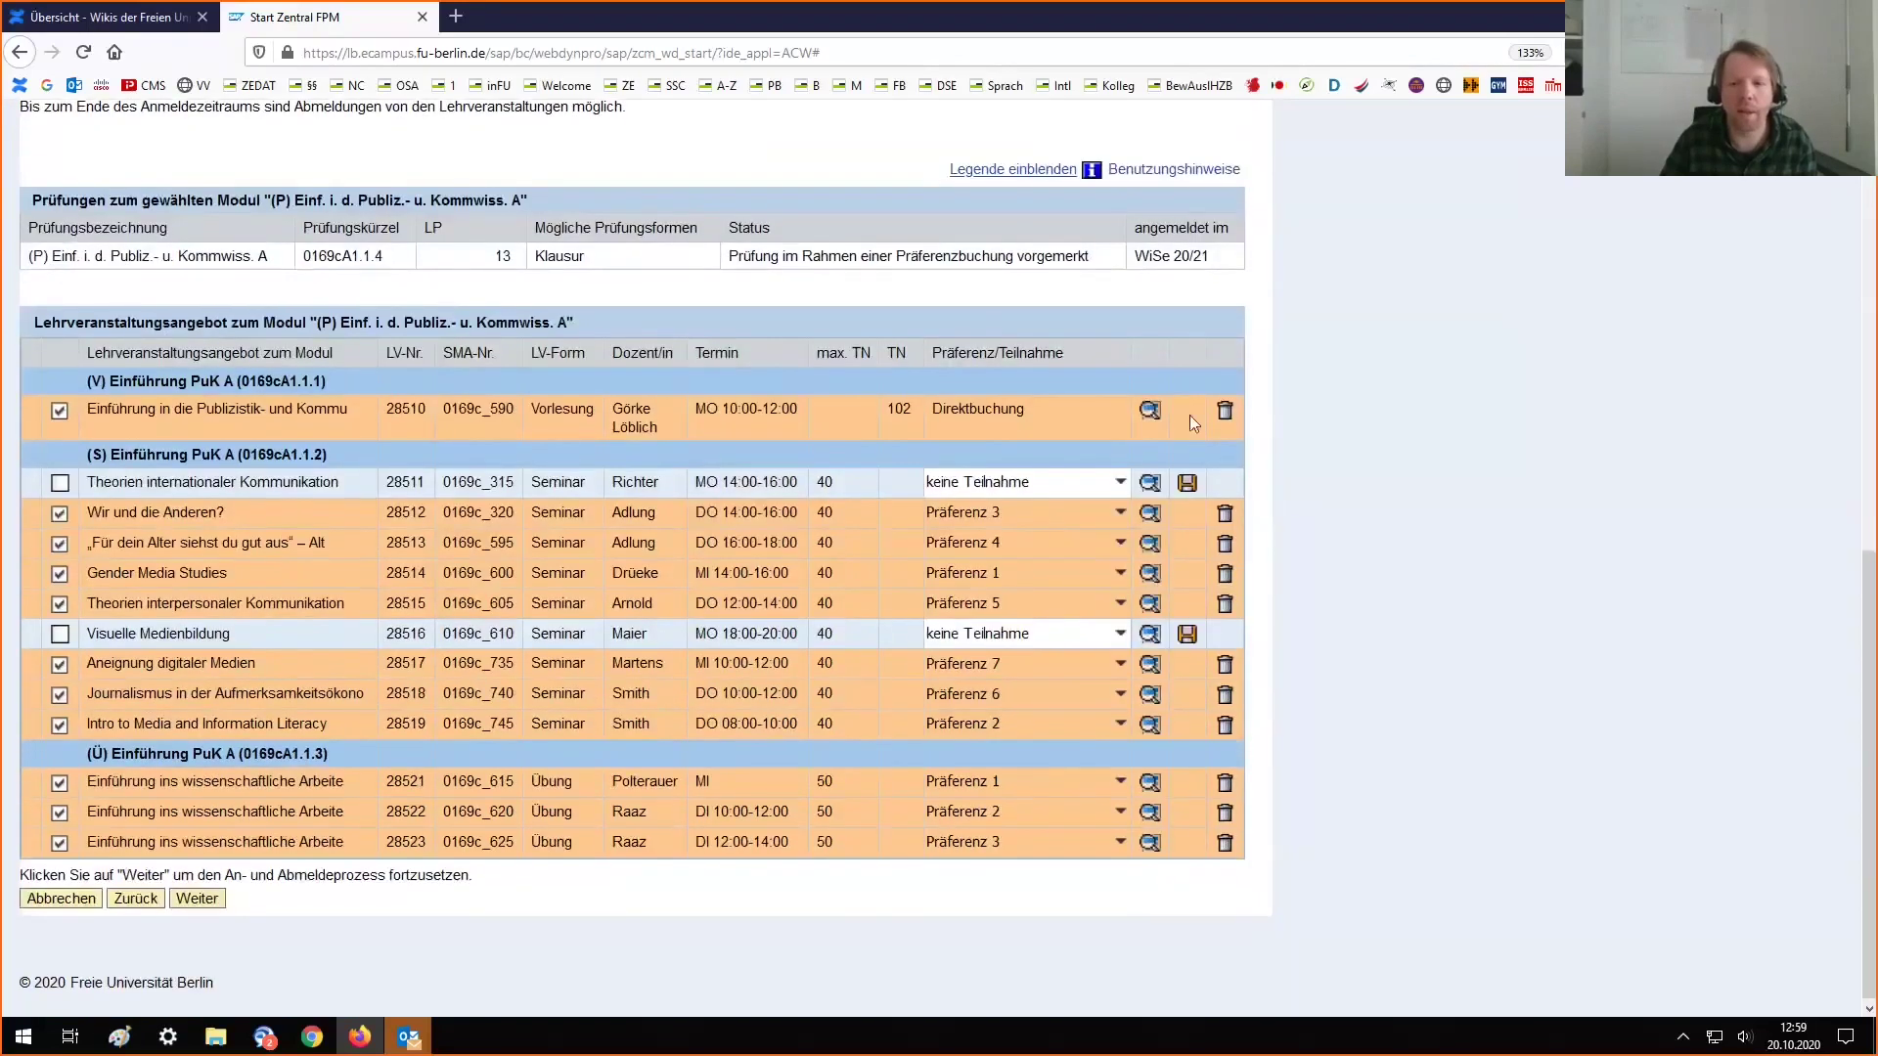
pyautogui.click(1225, 413)
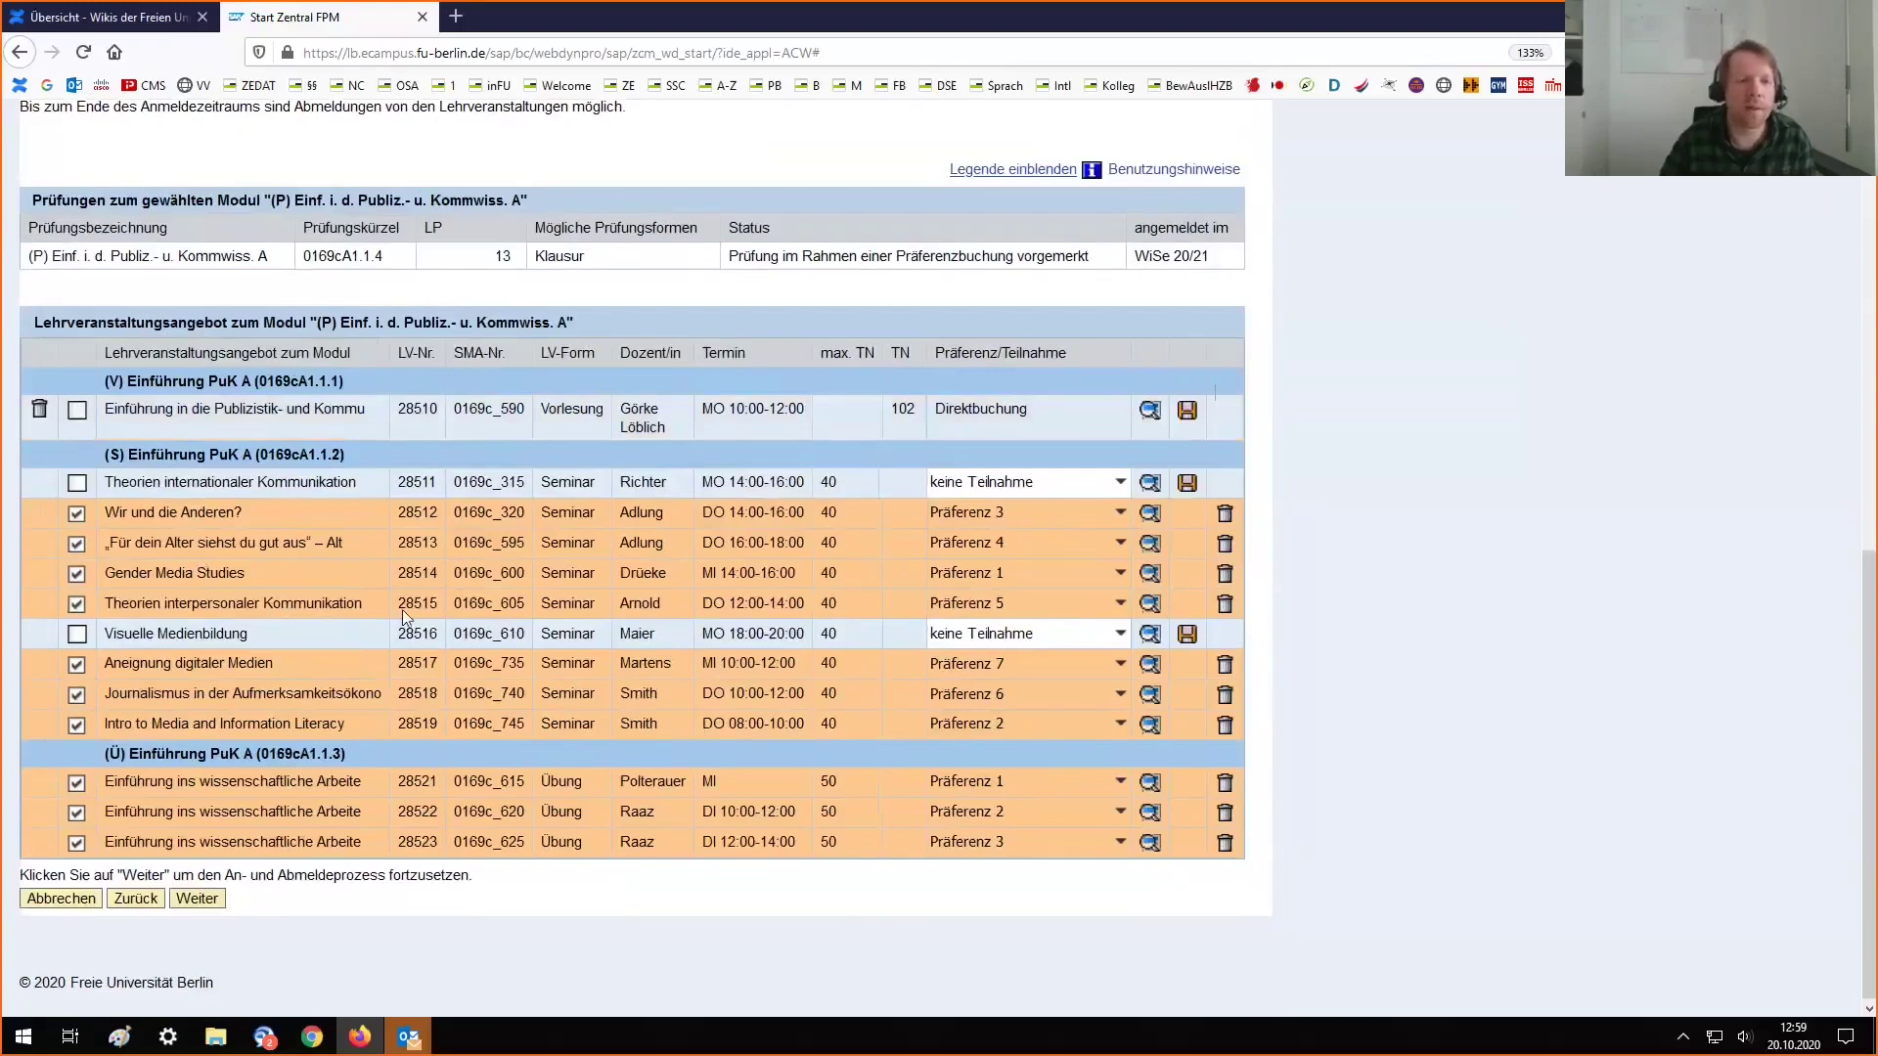
pyautogui.click(199, 900)
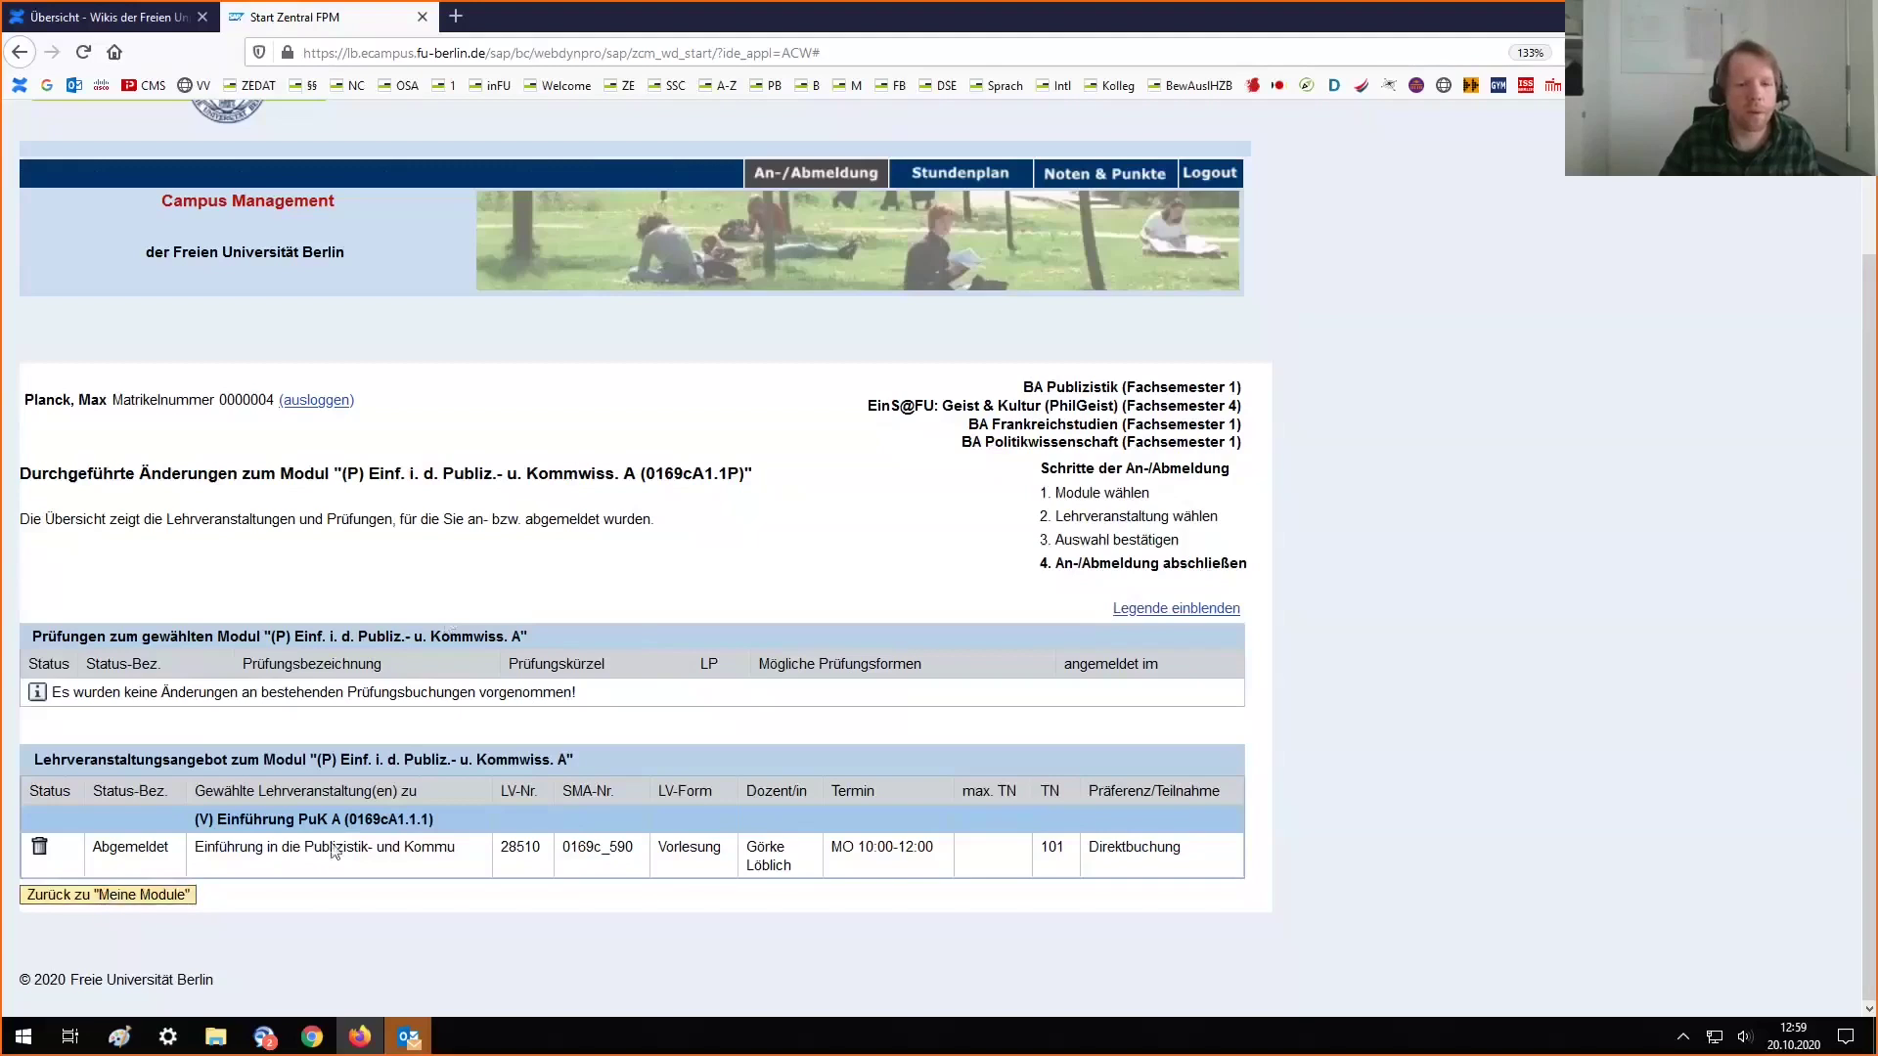
pyautogui.click(107, 894)
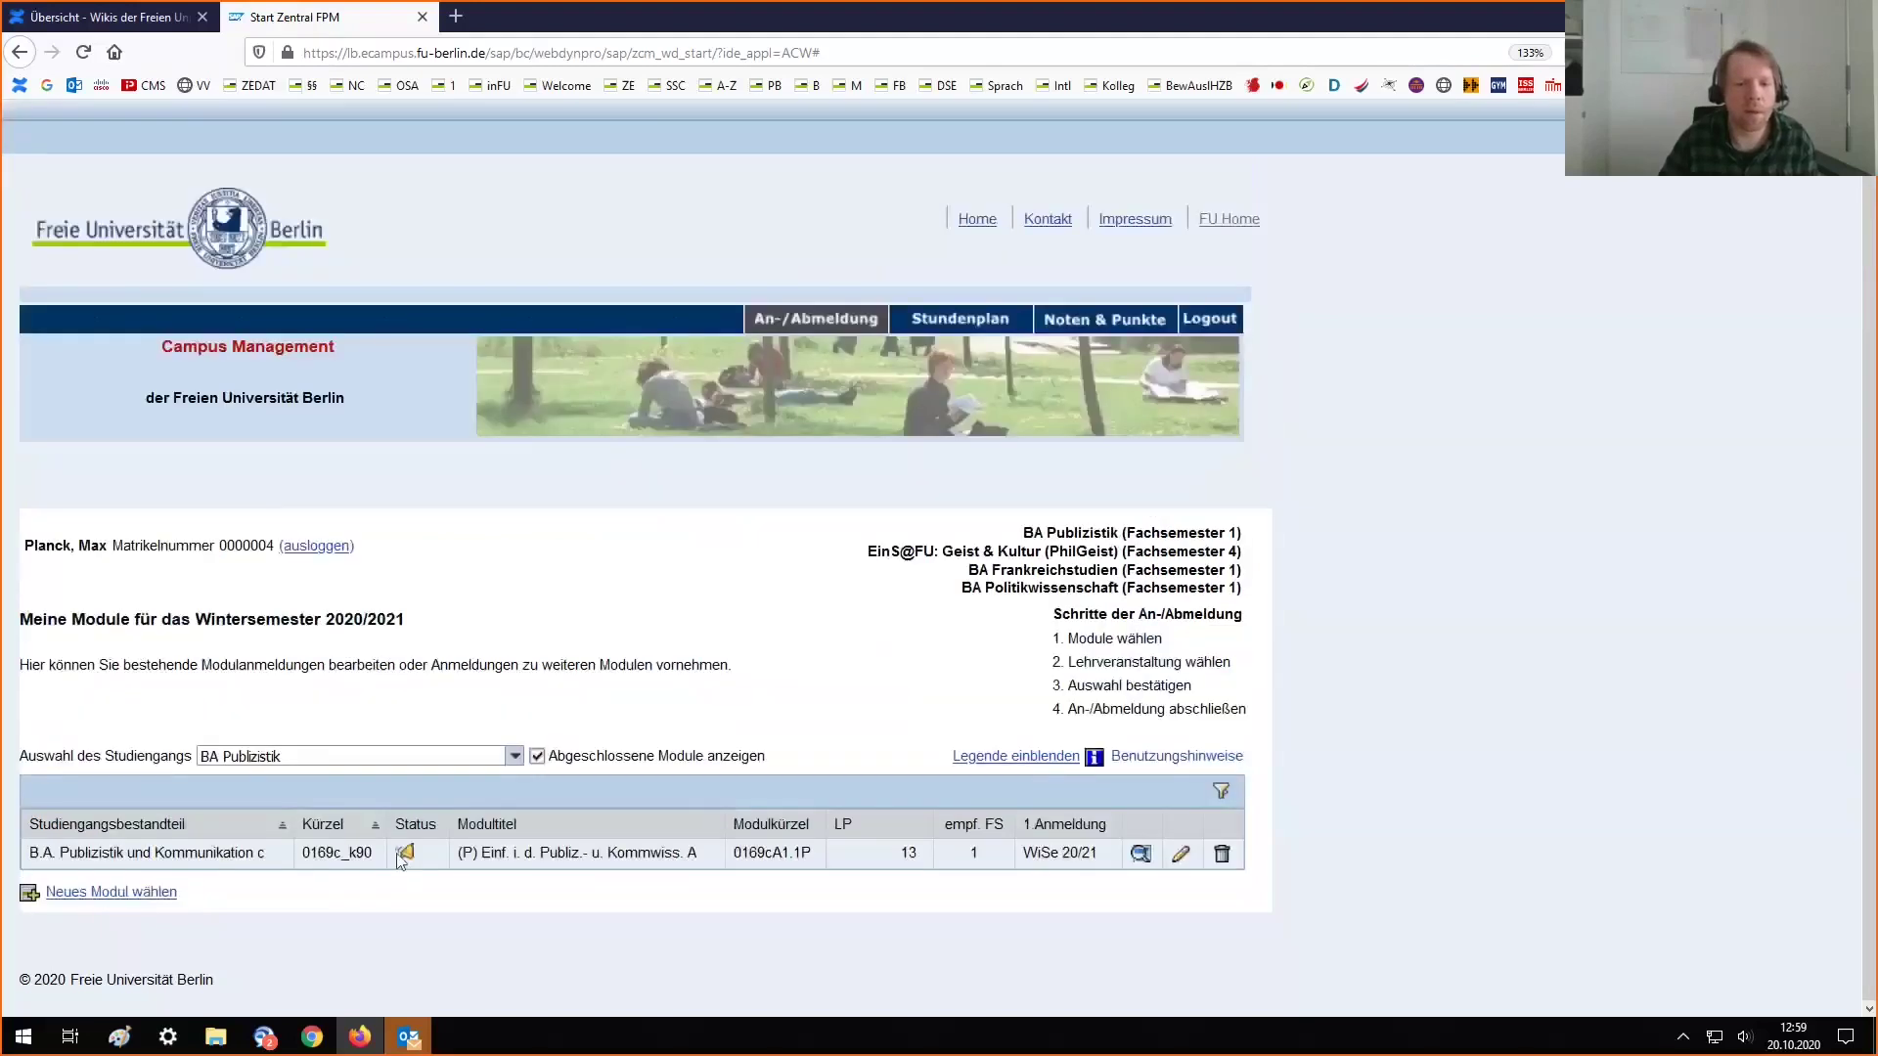
# Open the course selection of (P) Einf. i. d. Publiz.- u. Kommwiss. A, review its bookings and preferences, and cancel back to Meine Module
pyautogui.click(1182, 855)
pyautogui.scroll(-8, 786, 603)
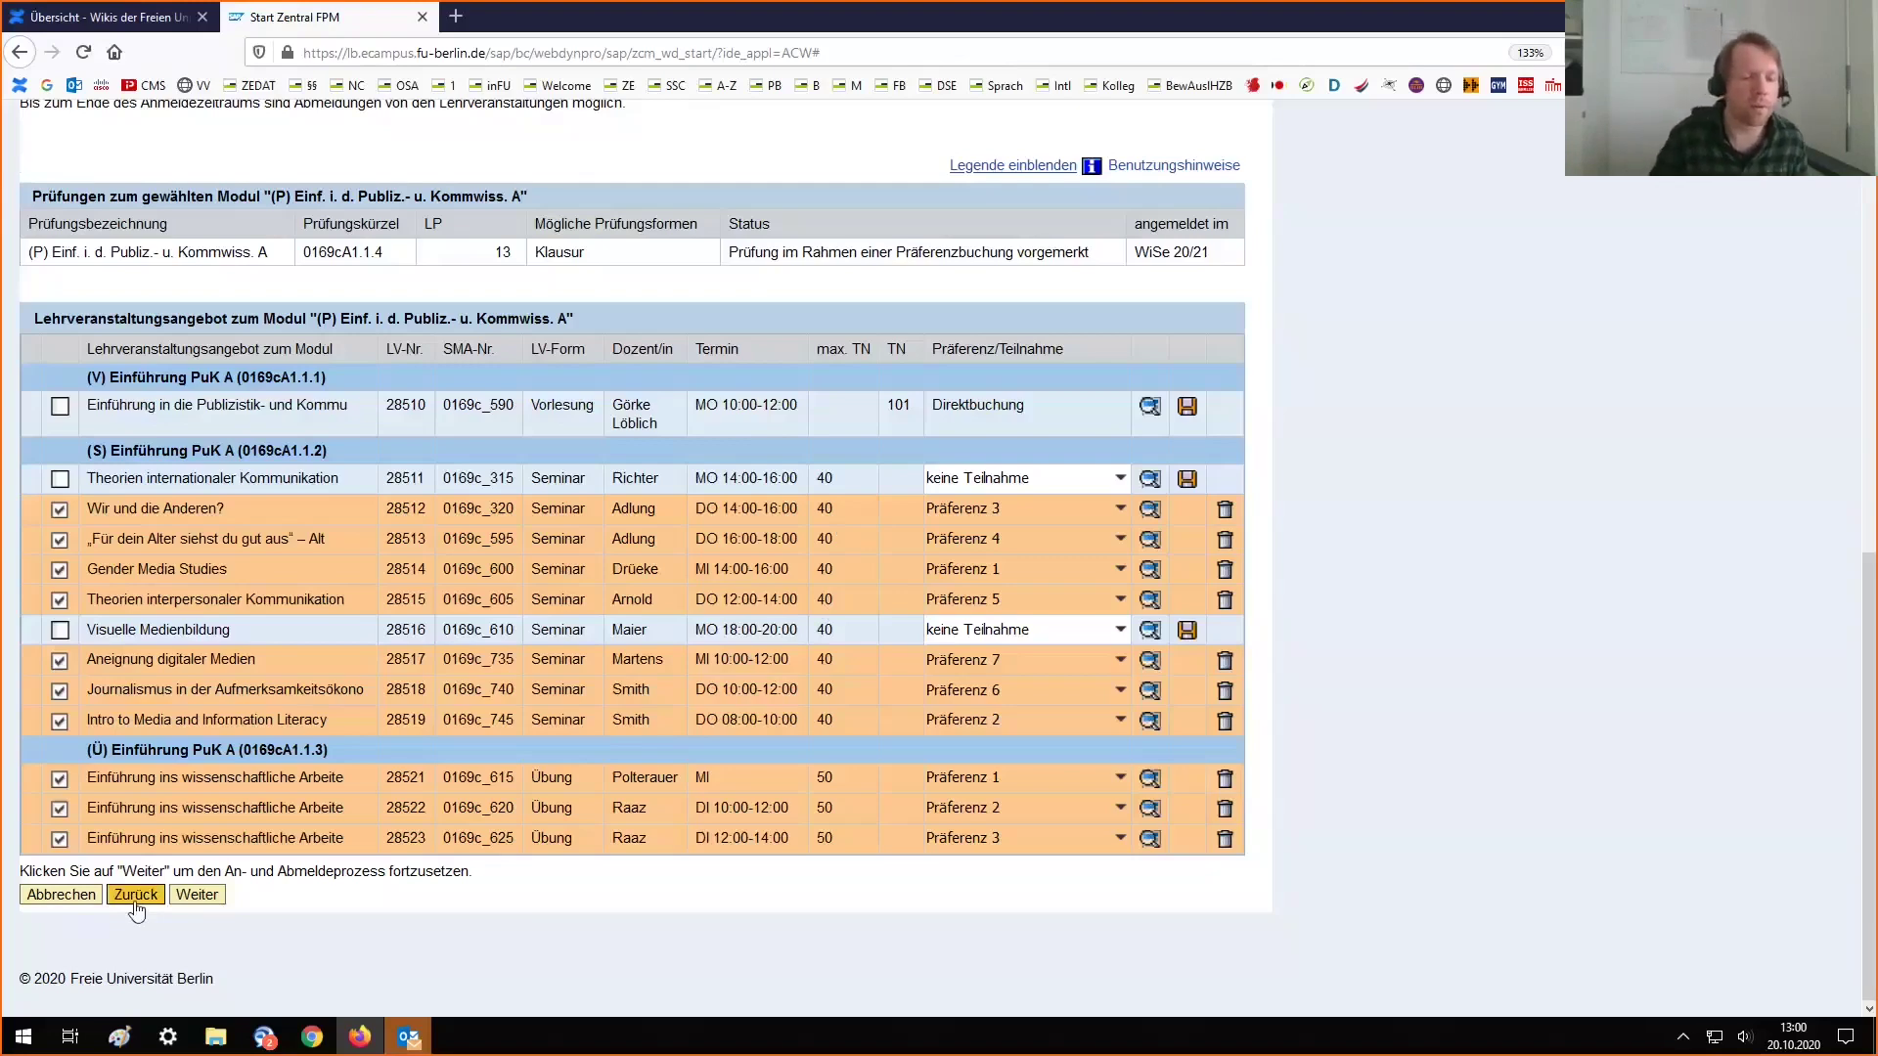
pyautogui.click(60, 895)
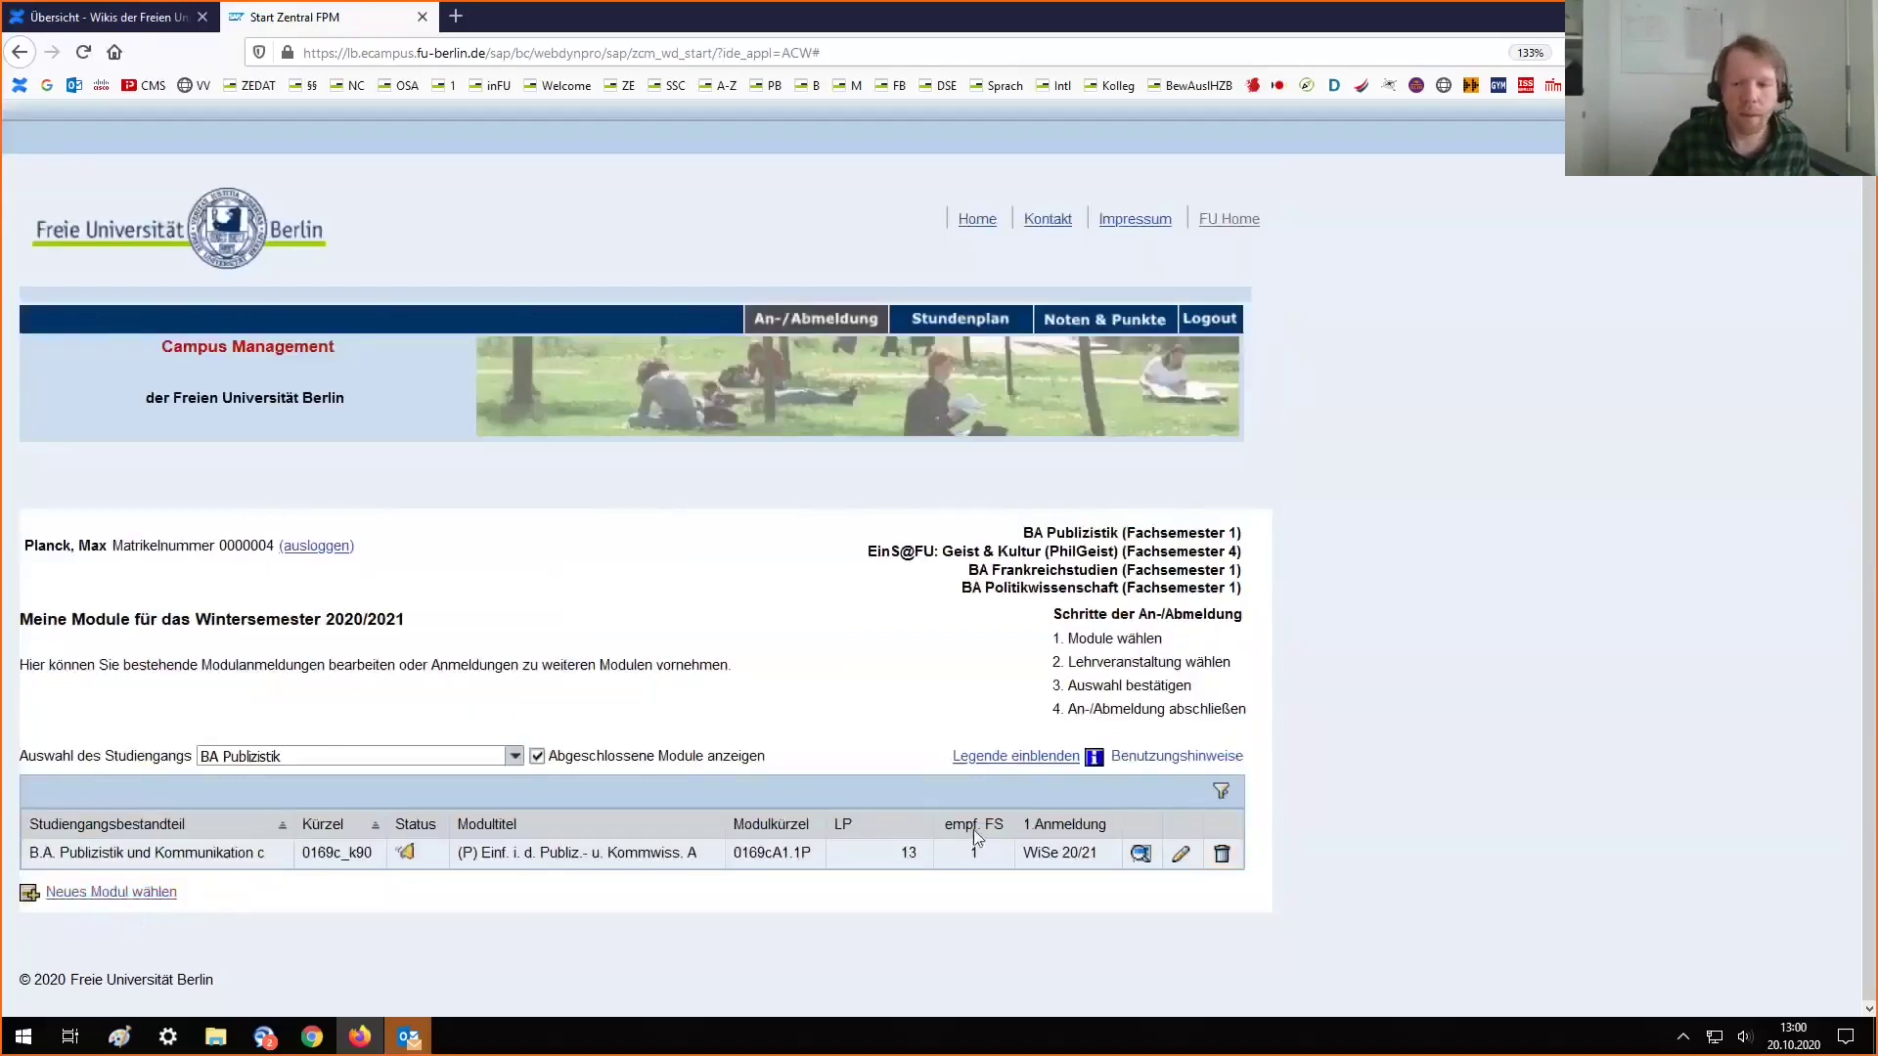
# Deregister from the entire module (P) Einf. i. d. Publiz.- u. Kommwiss. A, confirm the deregistration and return to Meine Module
pyautogui.click(1220, 855)
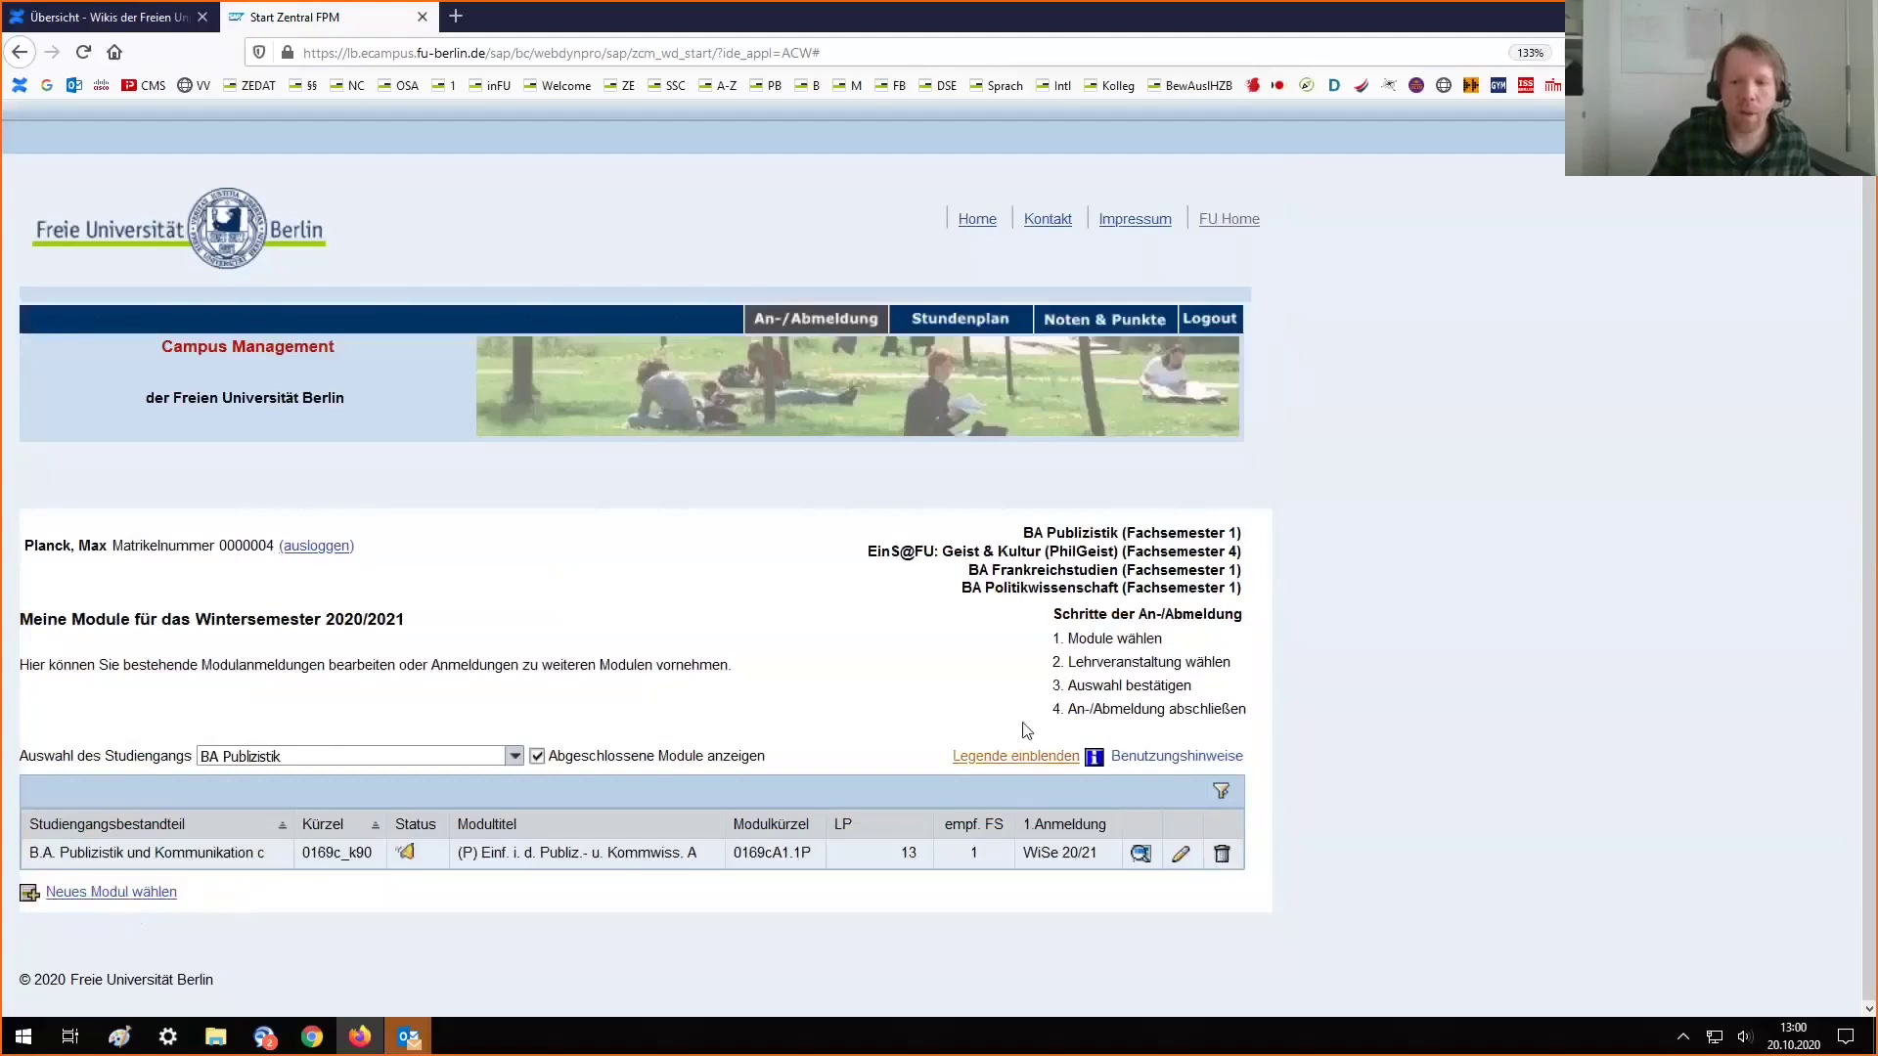
pyautogui.scroll(-5, 813, 754)
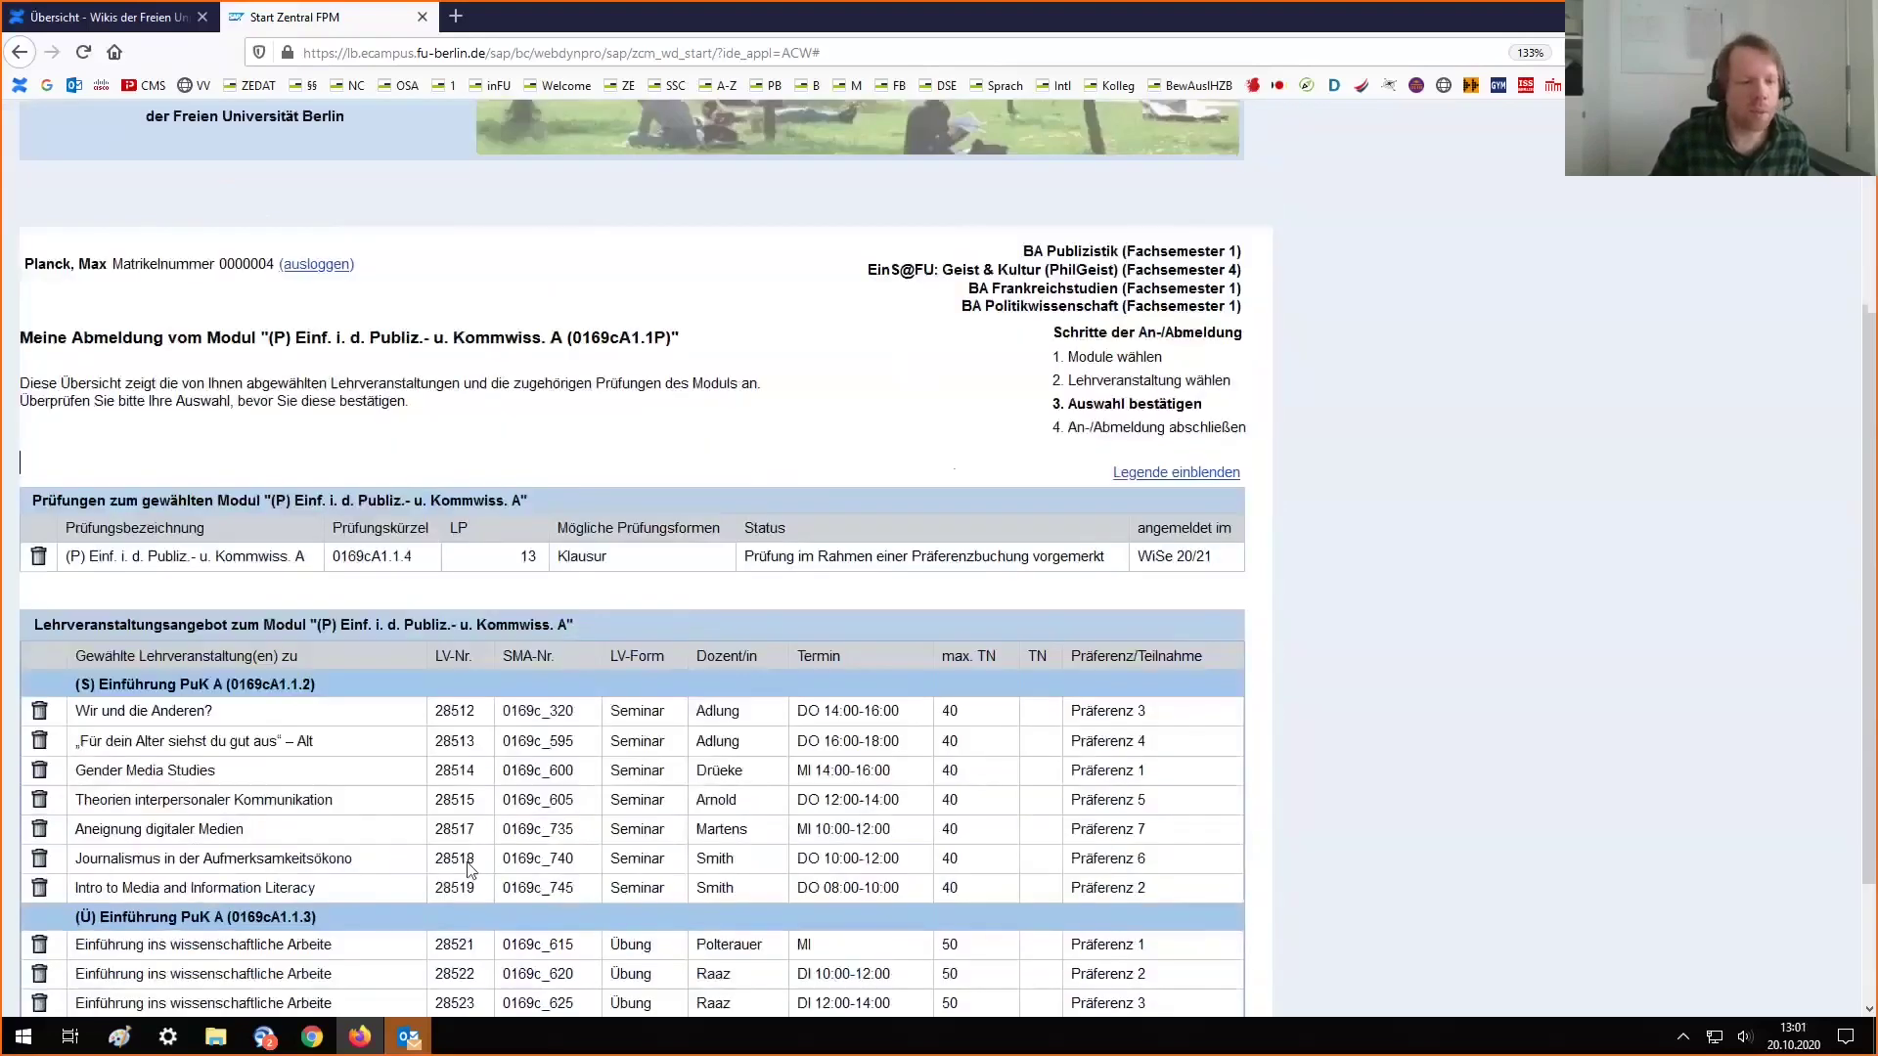
pyautogui.click(249, 892)
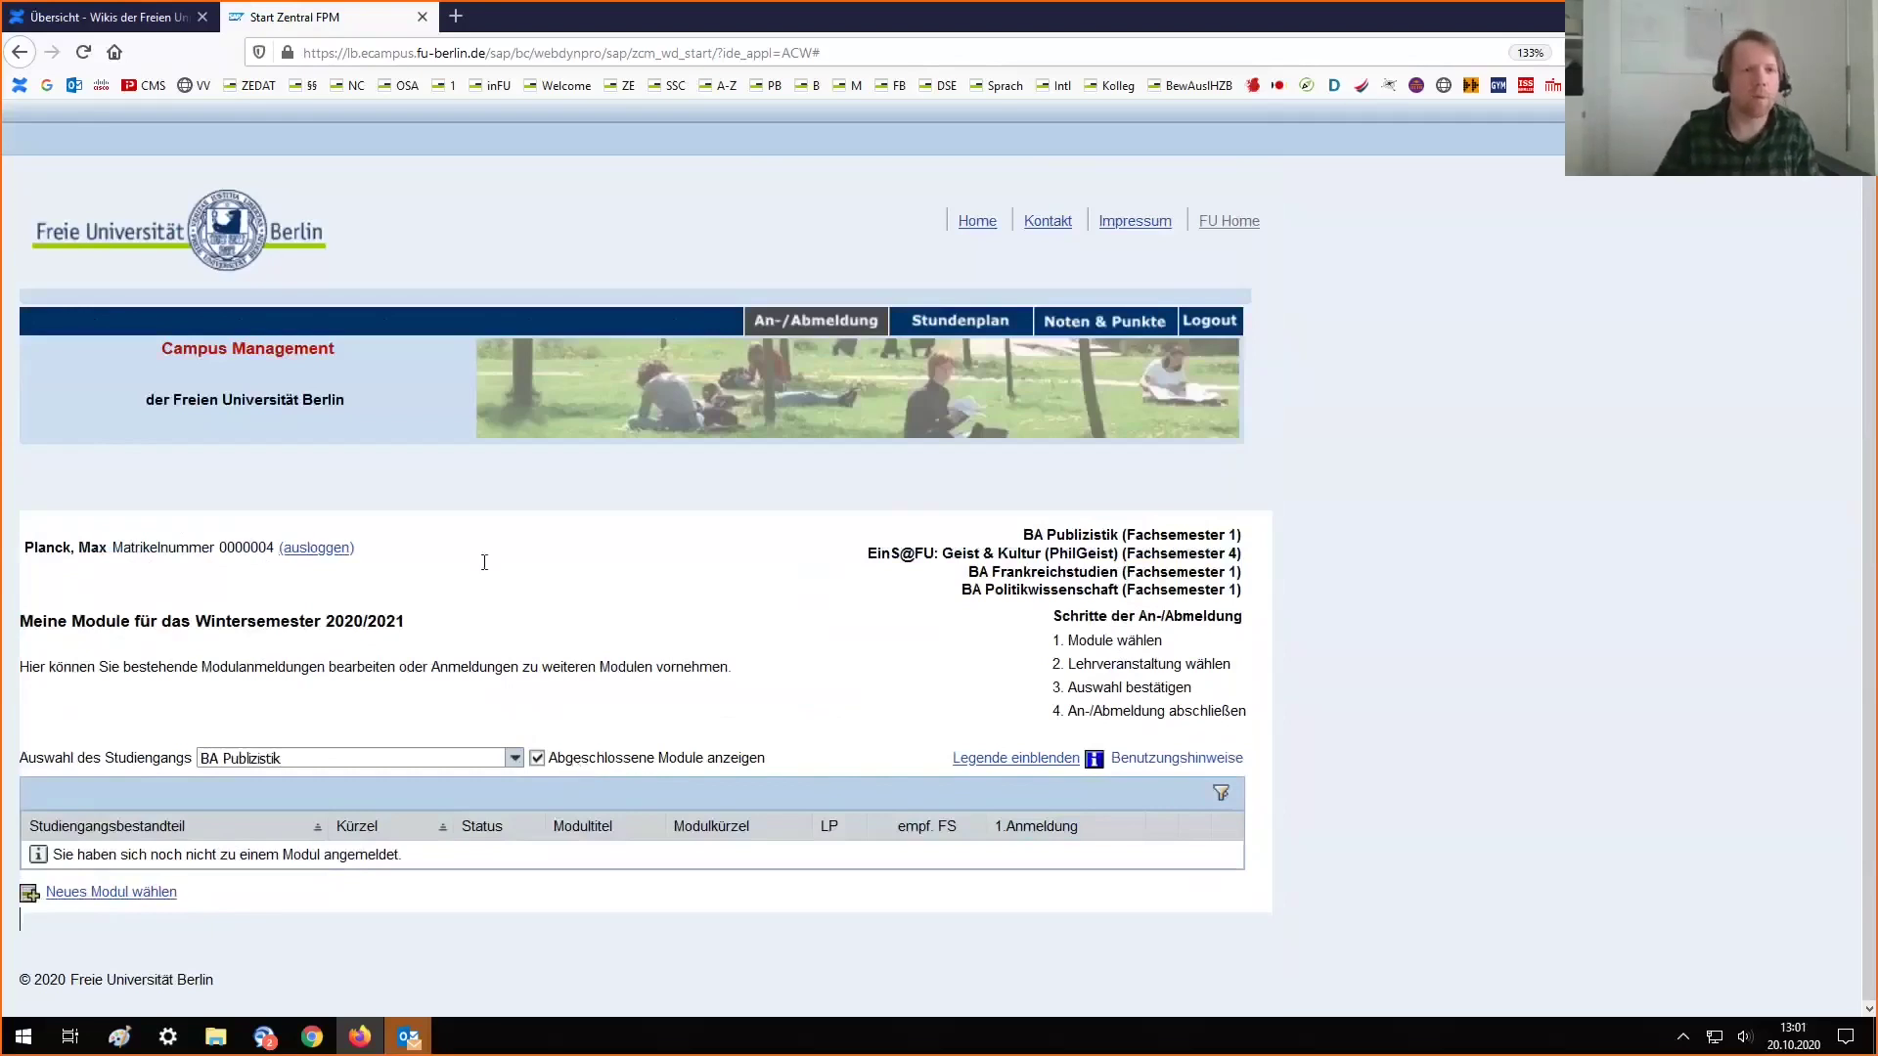
pyautogui.click(875, 11)
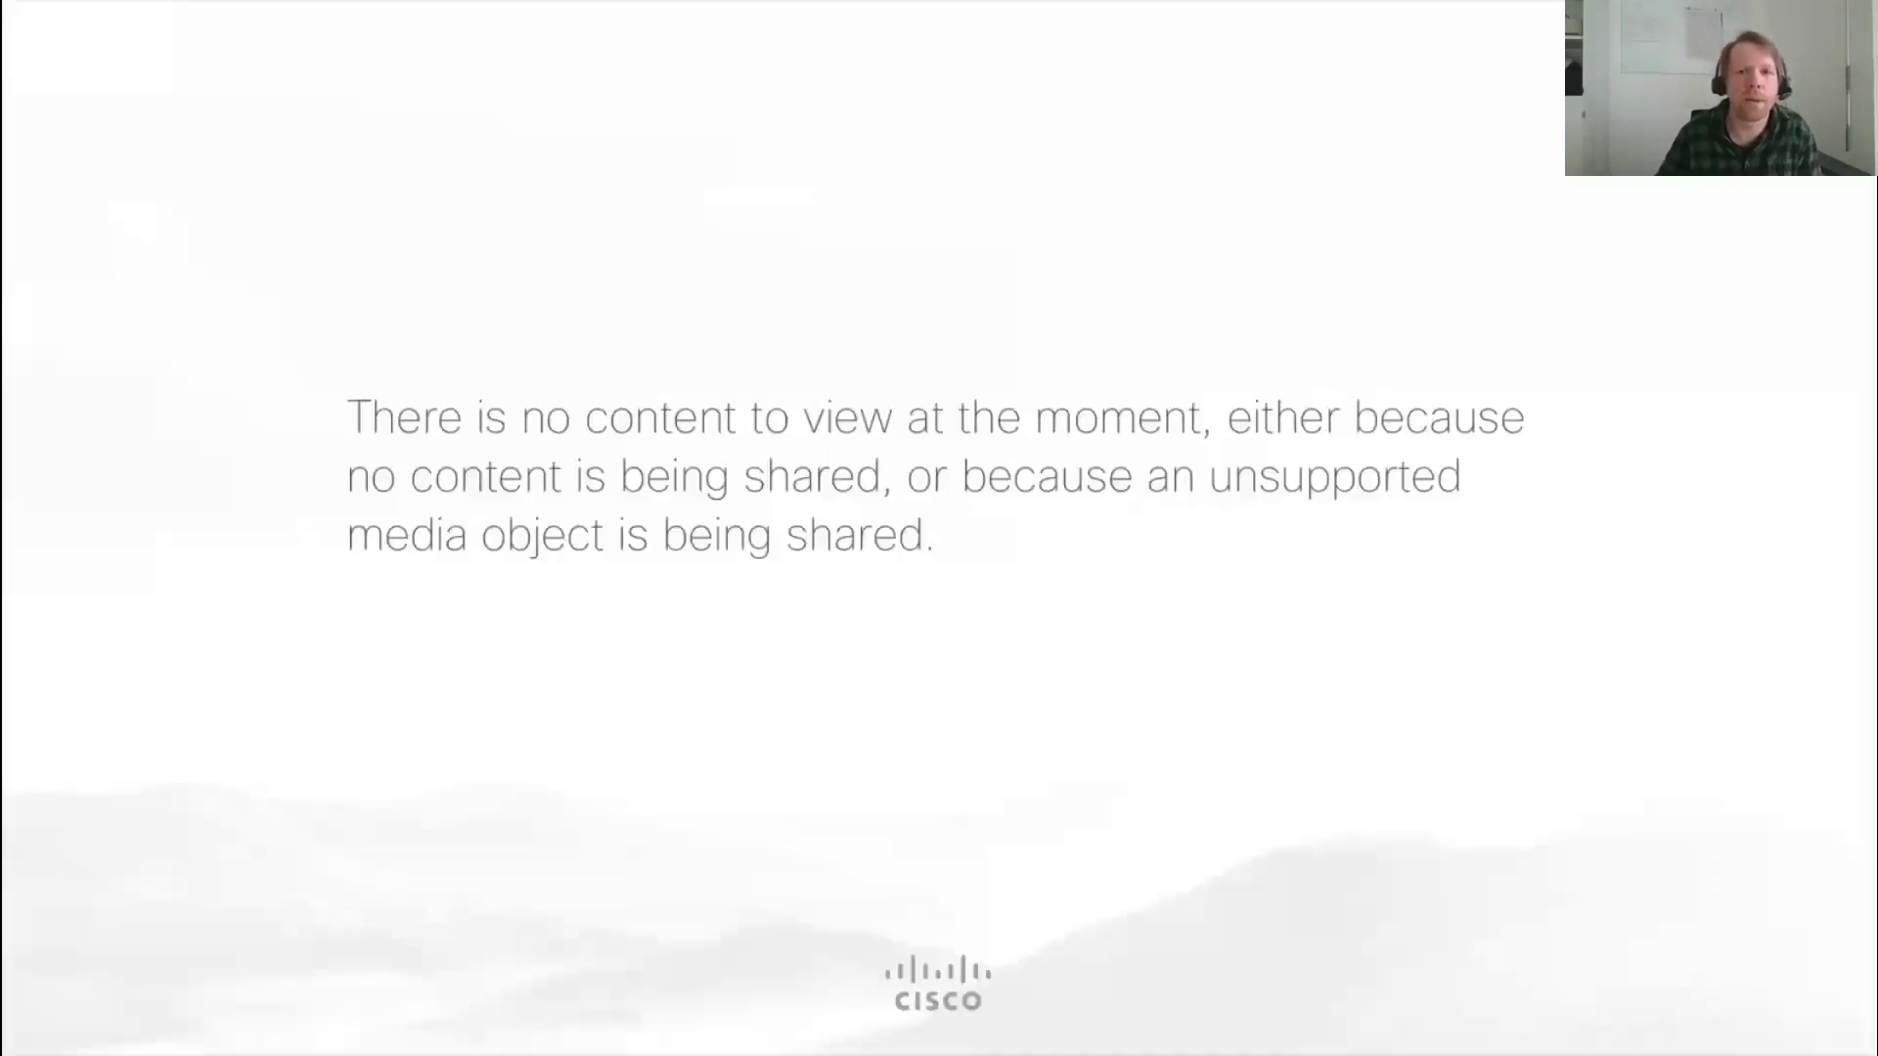